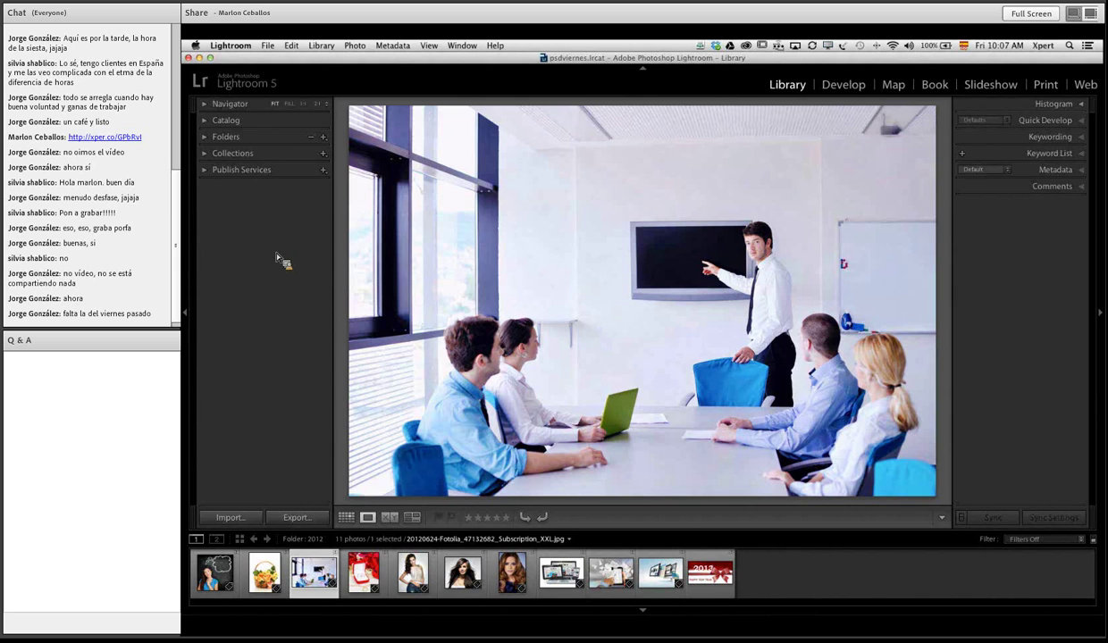
Step: Show the photos from all folders 2009 through 2013 together, and collapse the folder list
left_click(226, 136)
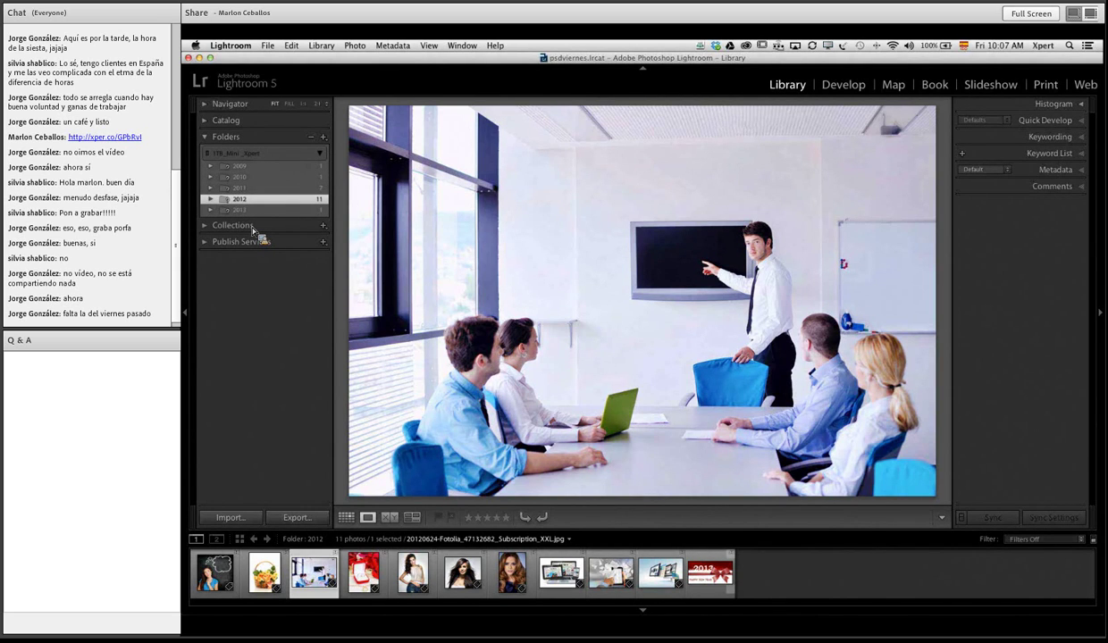
left_click(239, 166)
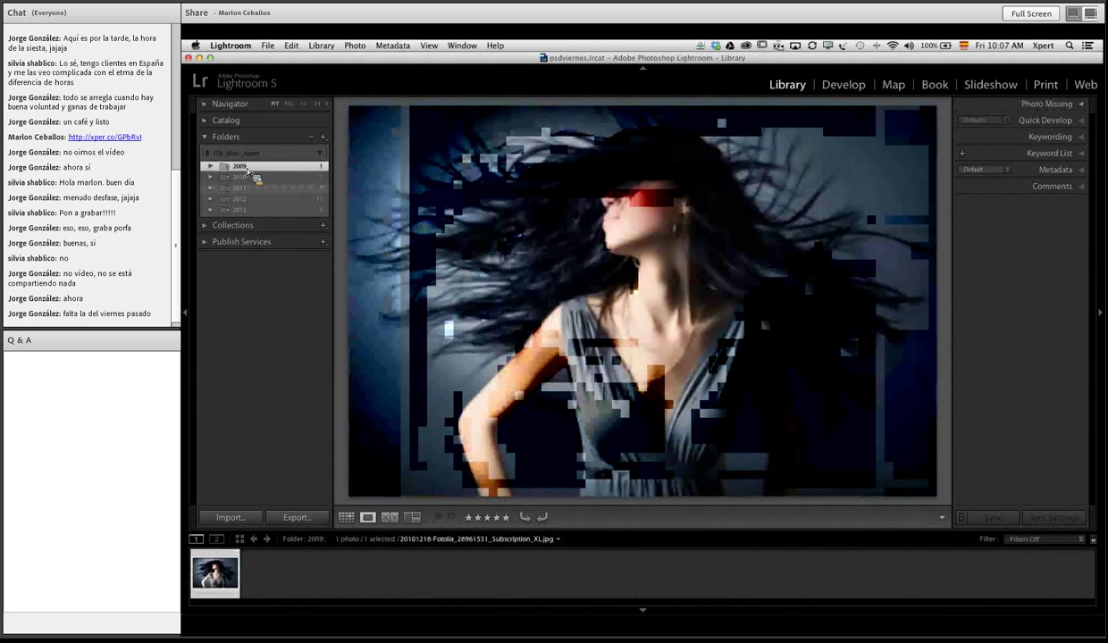
left_click(239, 210, "shift")
left_click(226, 137)
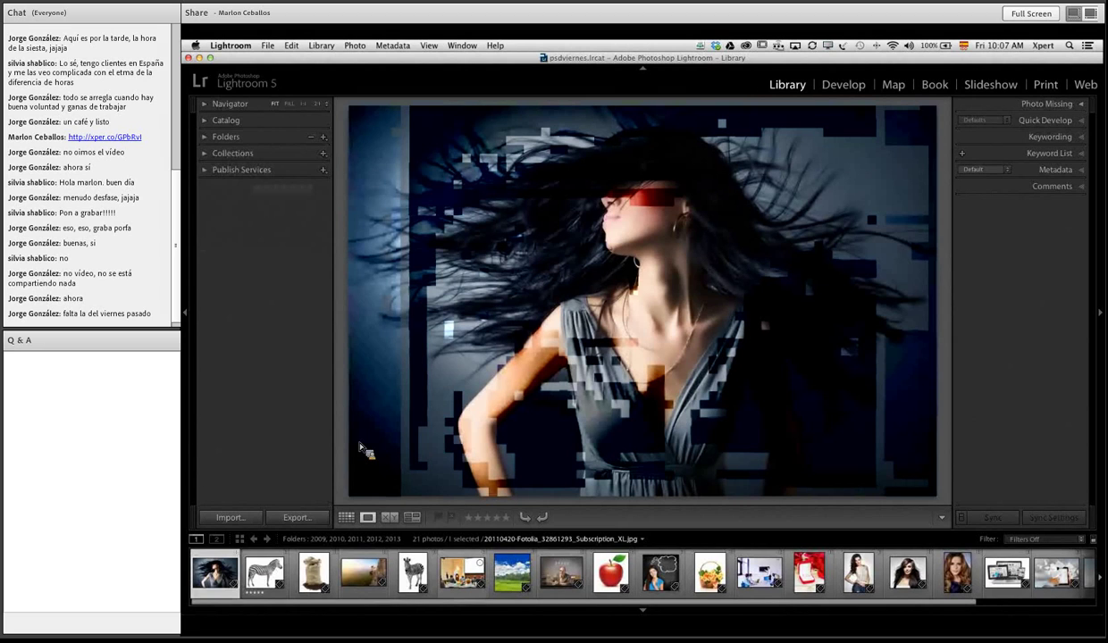
scroll(460, 570, "down", 2)
scroll(460, 569, "up", 2)
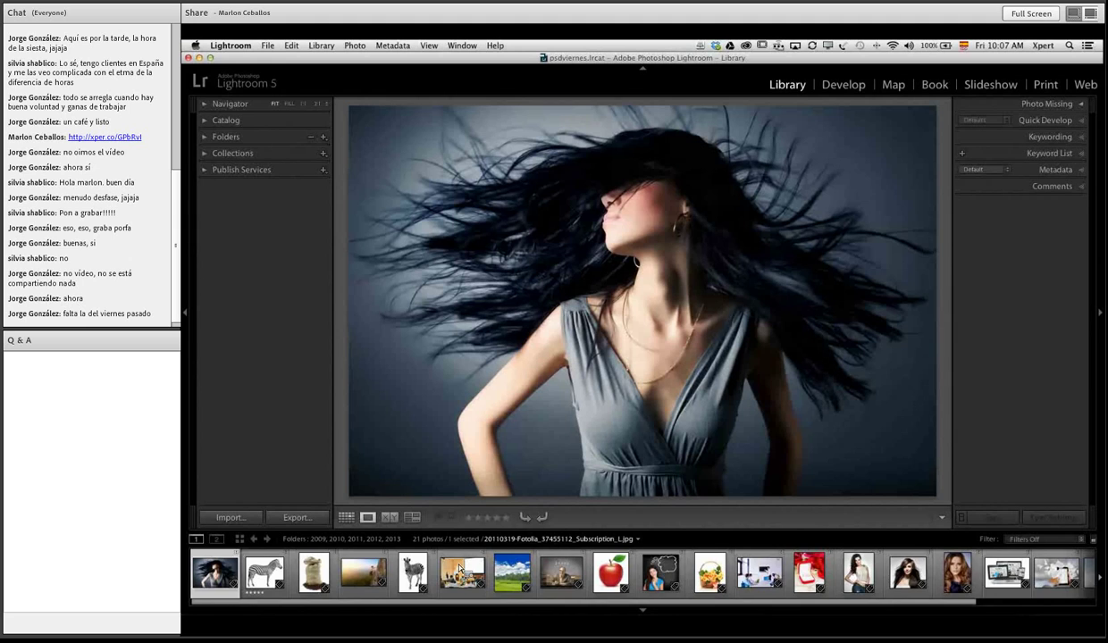
scroll(460, 570, "down", 2)
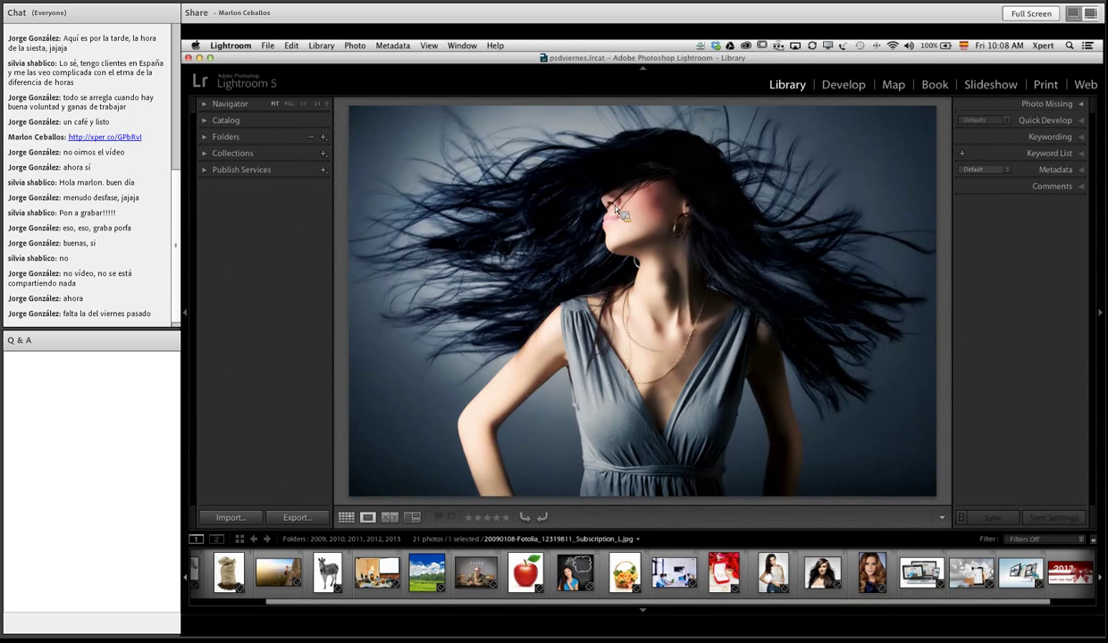
Step: View the collection as a thumbnail grid, return to Loupe view, and browse the zebra, rose basket and thought-bubble photos
left_click(346, 518)
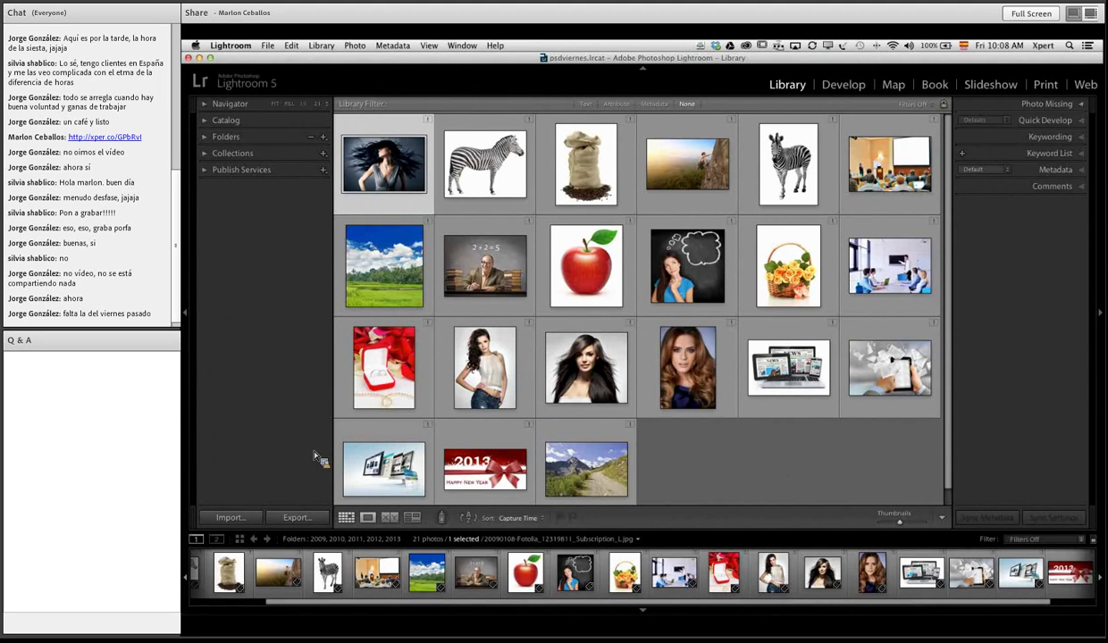
left_click(367, 518)
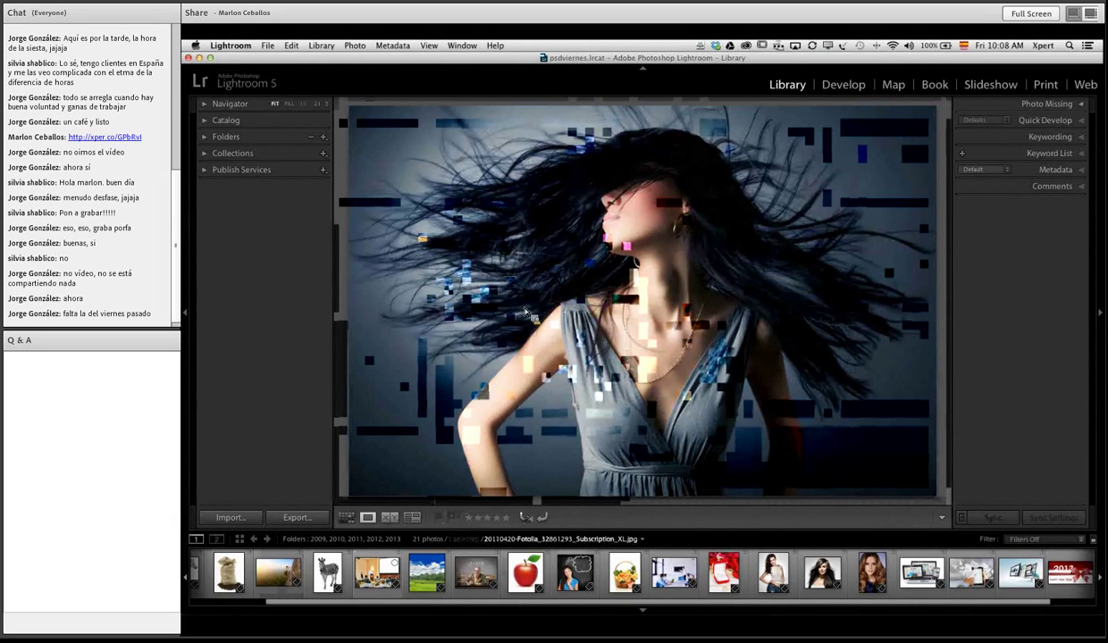
key("Left")
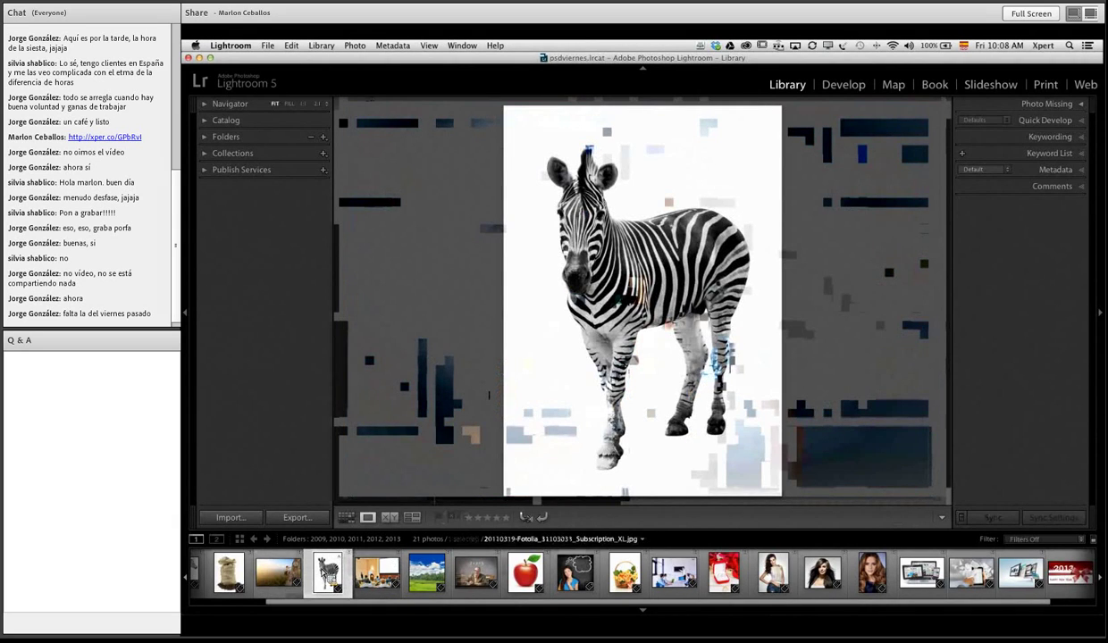
left_click(636, 578)
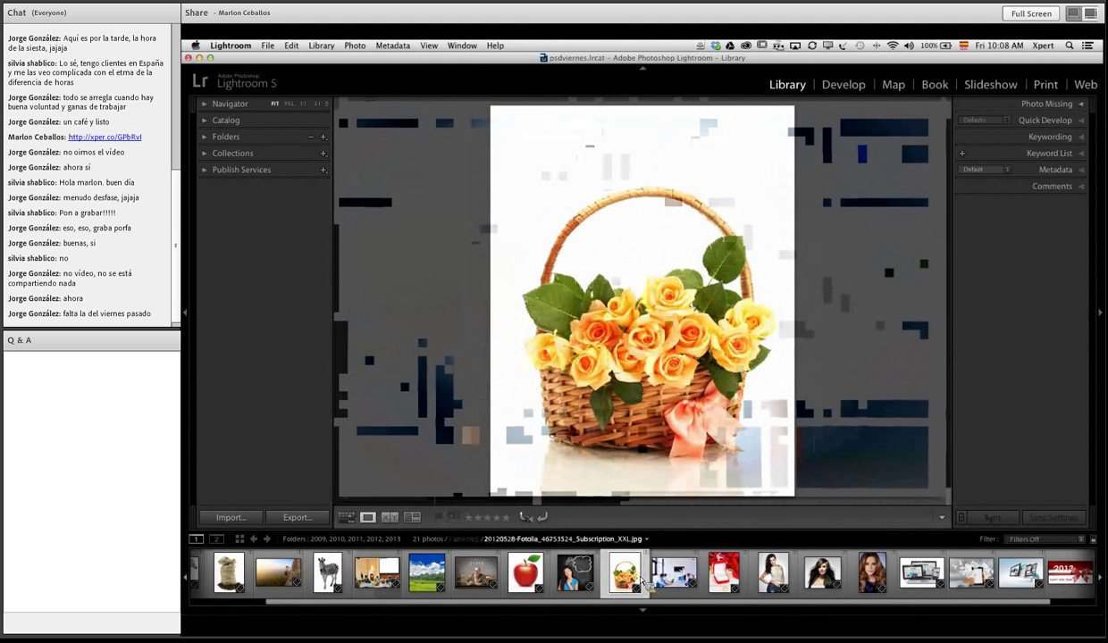
scroll(243, 558, "up", 2)
left_click(234, 572)
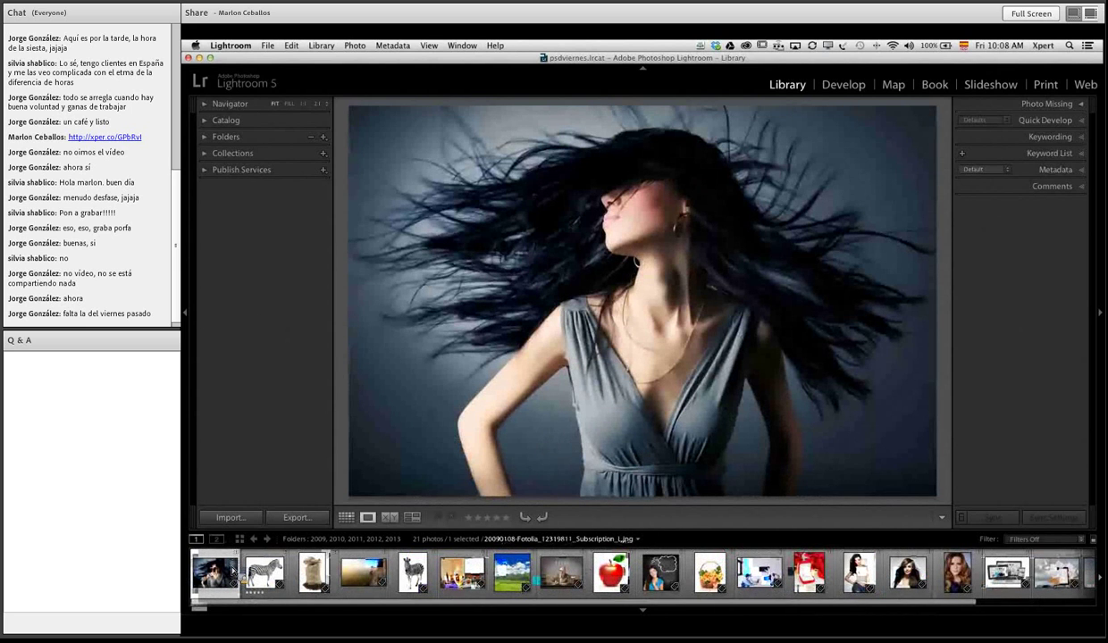
left_click(660, 573)
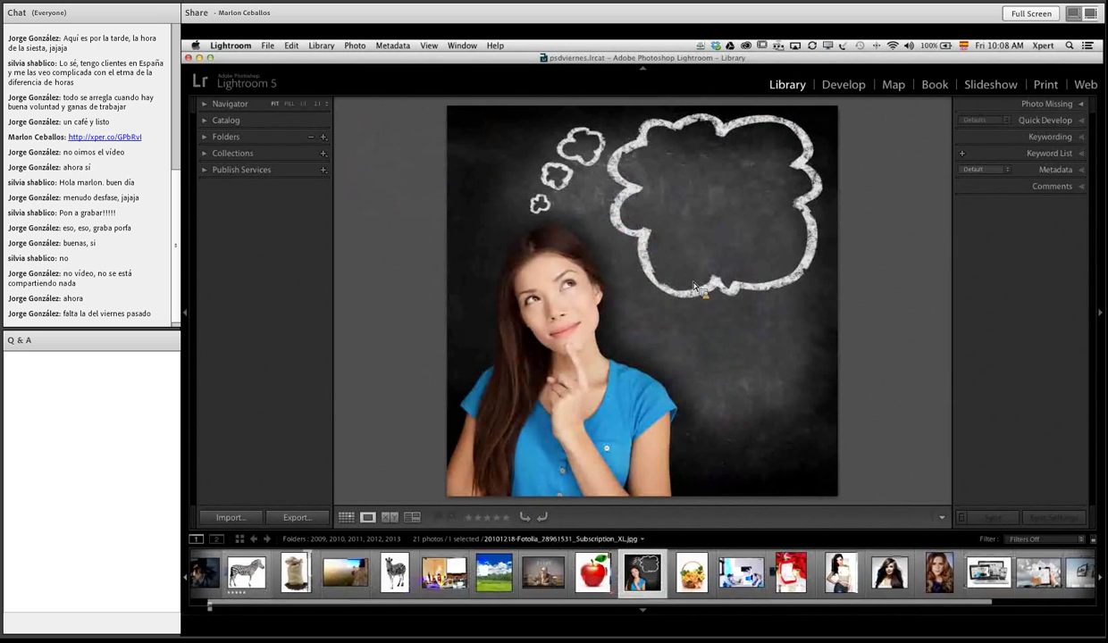
Step: Open the photo of the curly-haired woman in jeans from the grid in Loupe view, and inspect it magnified beside her shoulder
key("g")
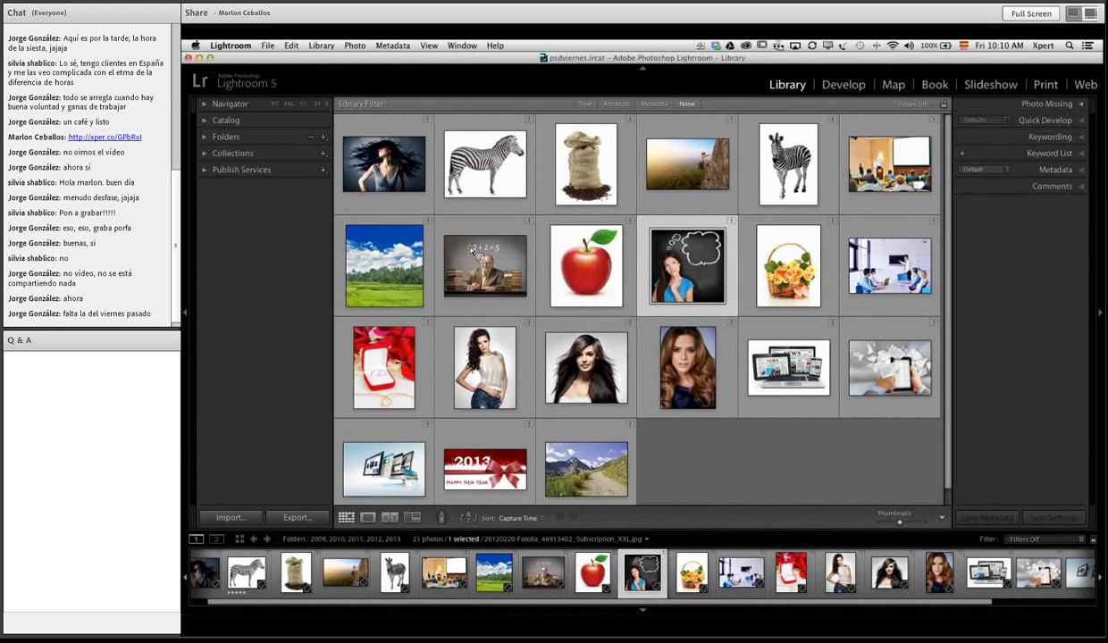
double_click(487, 344)
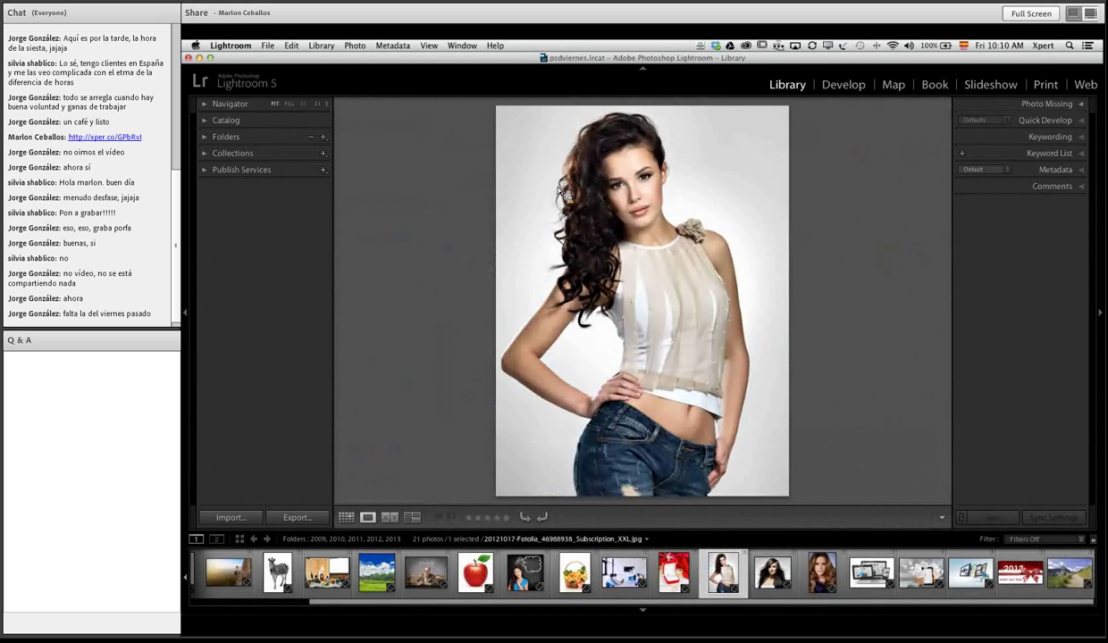
left_click(690, 203)
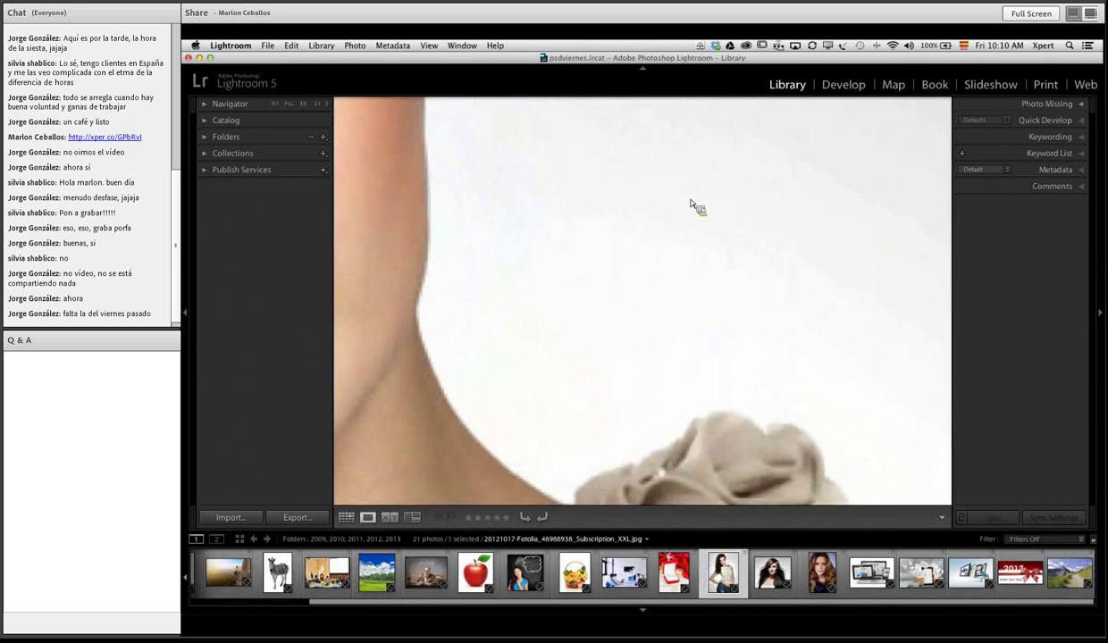
left_click_drag(442, 182, 588, 233)
left_click(591, 231)
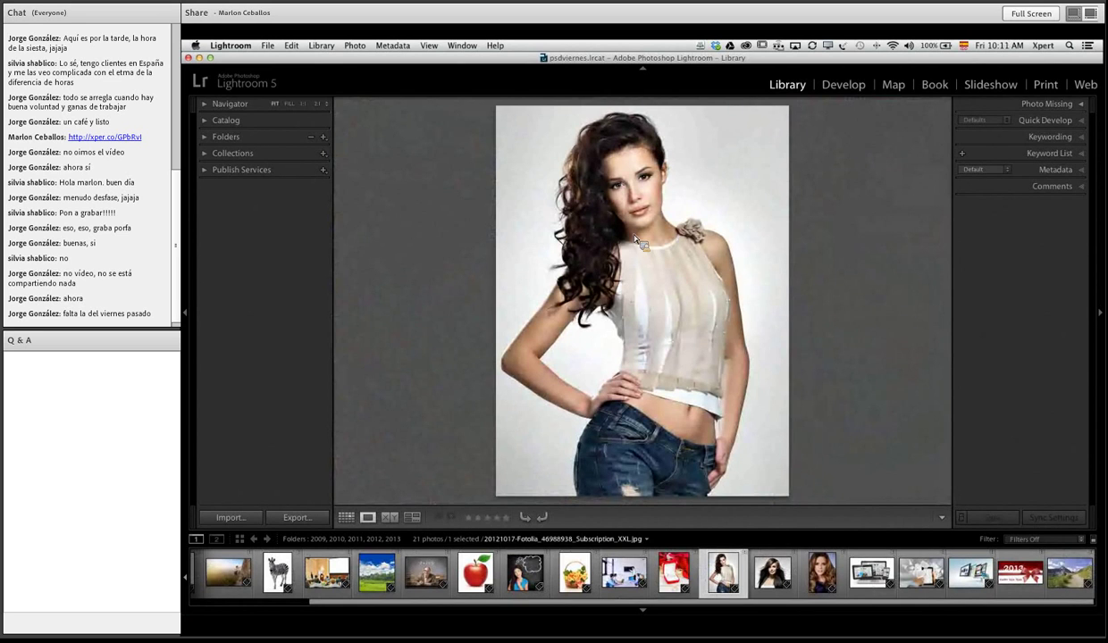
Step: Alternate between the whole photo and a magnified view of the woman's chin and neck
left_click(635, 239)
left_click(635, 240)
left_click(635, 240)
left_click(635, 240)
left_click(636, 240)
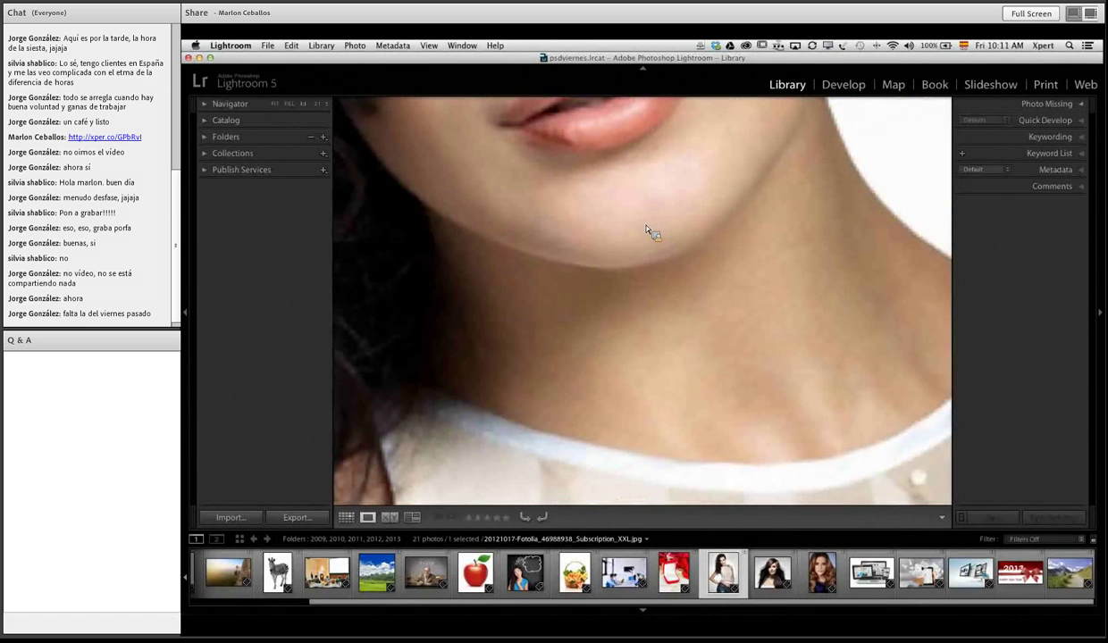
left_click(646, 230)
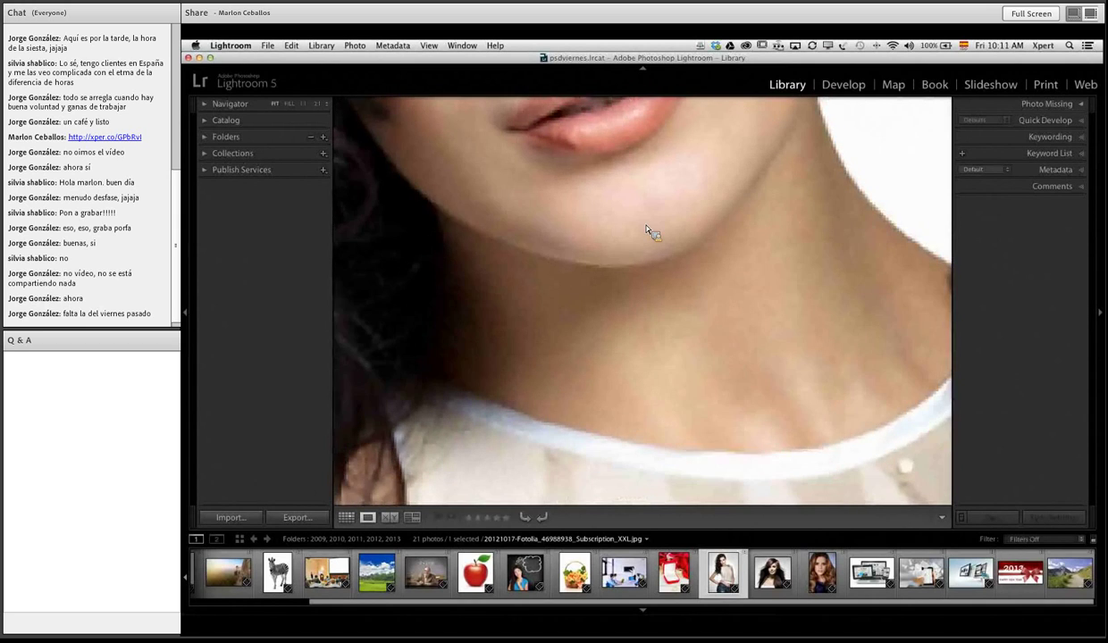
Step: Return to the grid, go straight to the magnified photo, inspect the woman's mouth and eyes, and fit the whole photo again
key("g")
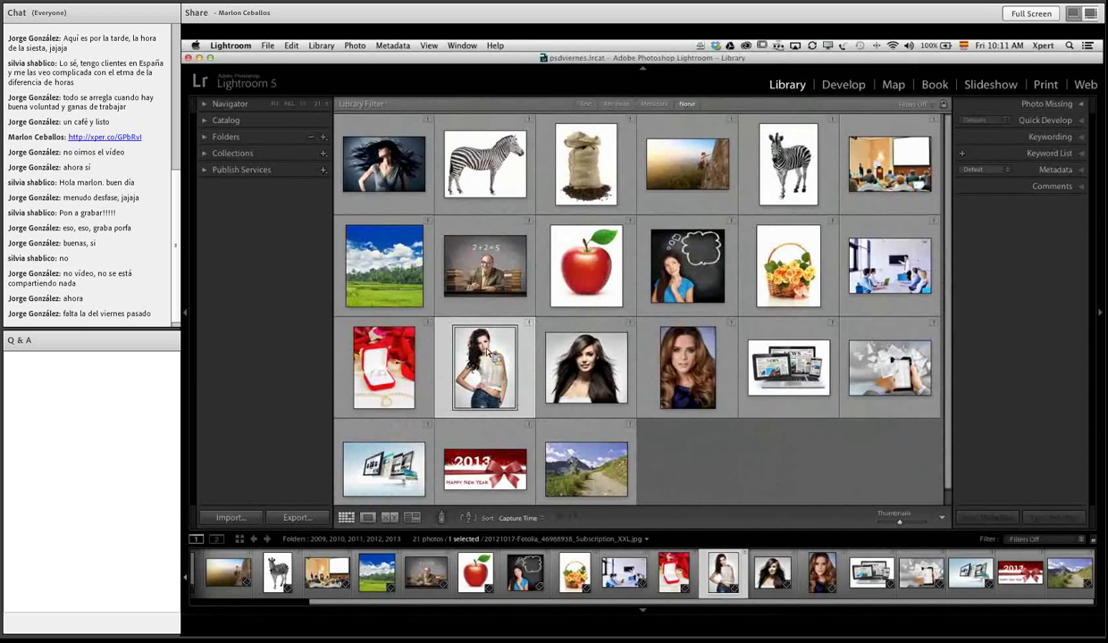
key("z")
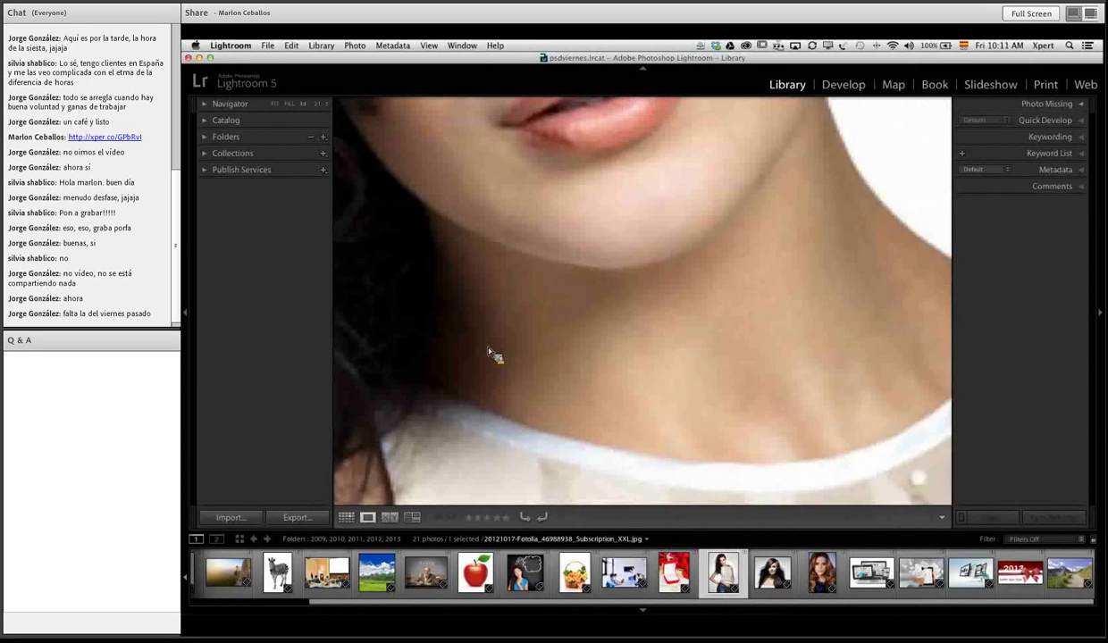
left_click(655, 228)
left_click(653, 225)
left_click(653, 223)
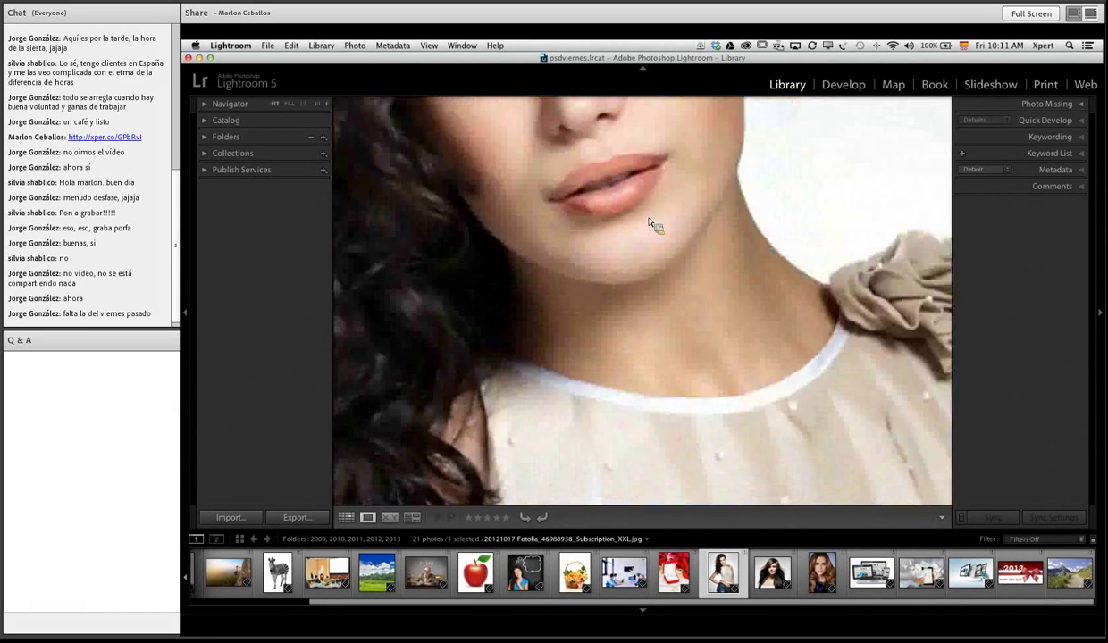
left_click(653, 223)
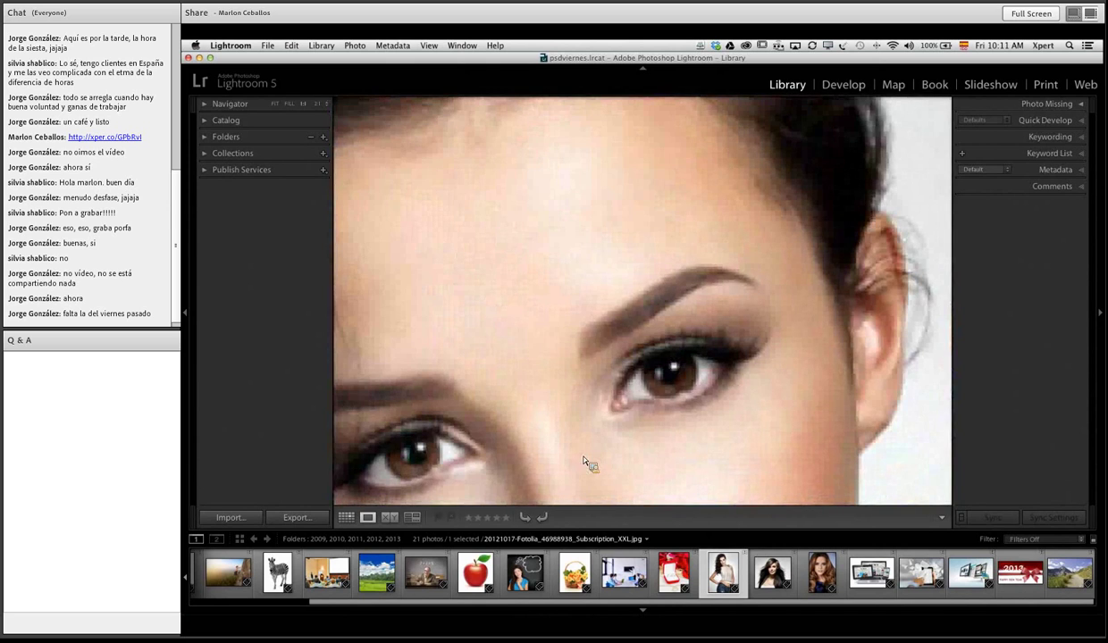
left_click(586, 460)
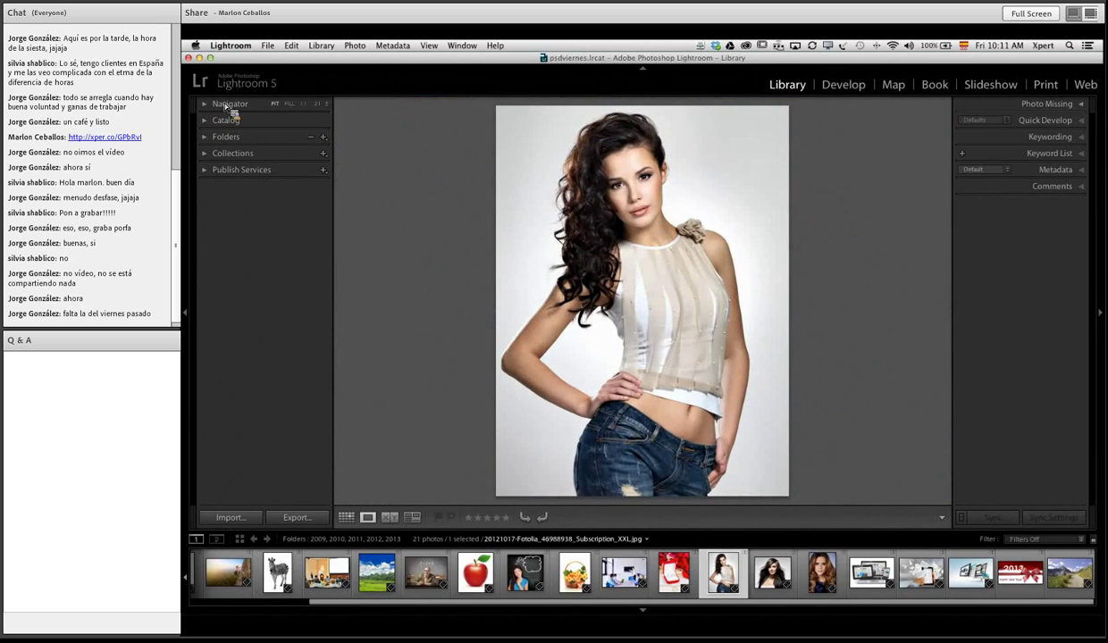
Step: Expand the Navigator and use its preview to inspect the magnified face, arm, forehead and hair
left_click_drag(259, 109, 626, 203)
left_click(626, 203)
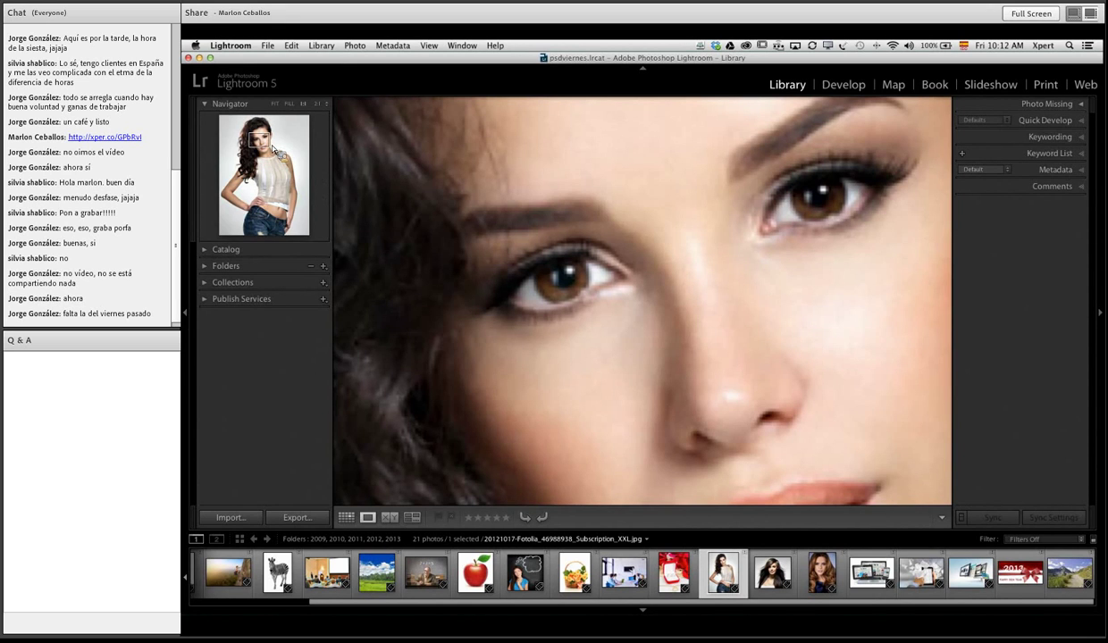
left_click_drag(273, 149, 303, 206)
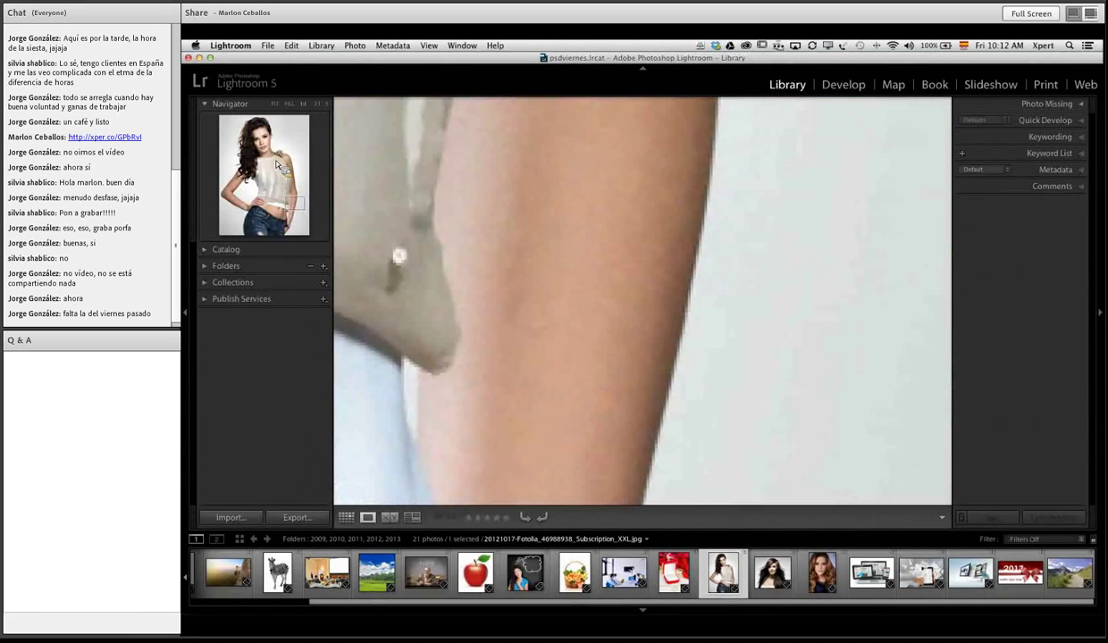
left_click(261, 137)
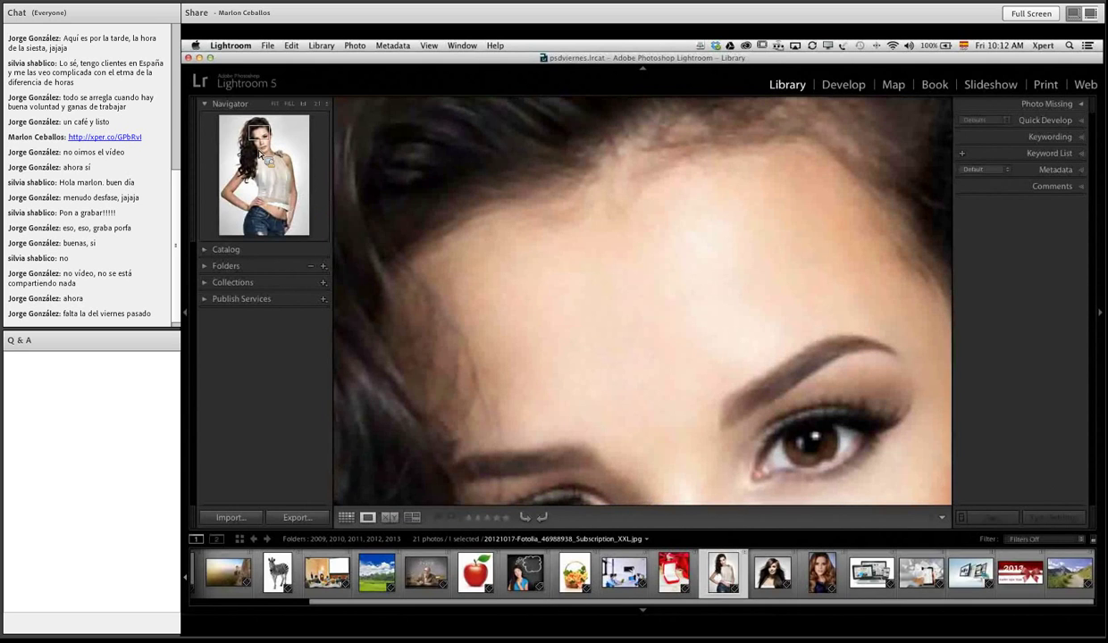
left_click(250, 210)
left_click(302, 218)
left_click(249, 169)
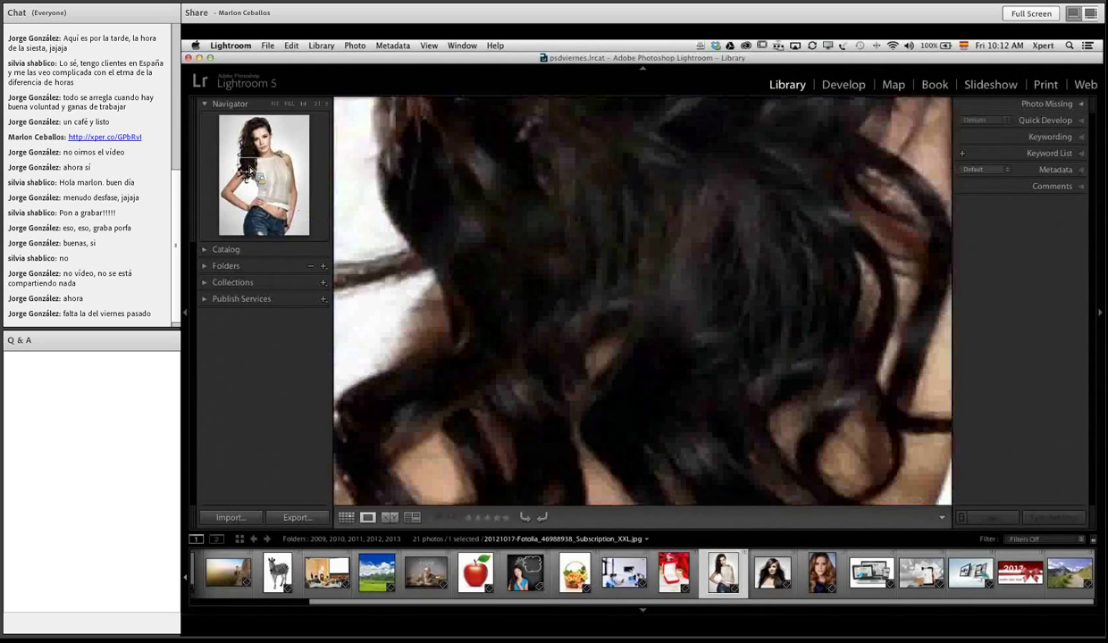
Step: Toggle between the fitted and magnified photo around the hair and neck, and return to the thumbnail grid
left_click(594, 241)
left_click(591, 242)
left_click(594, 241)
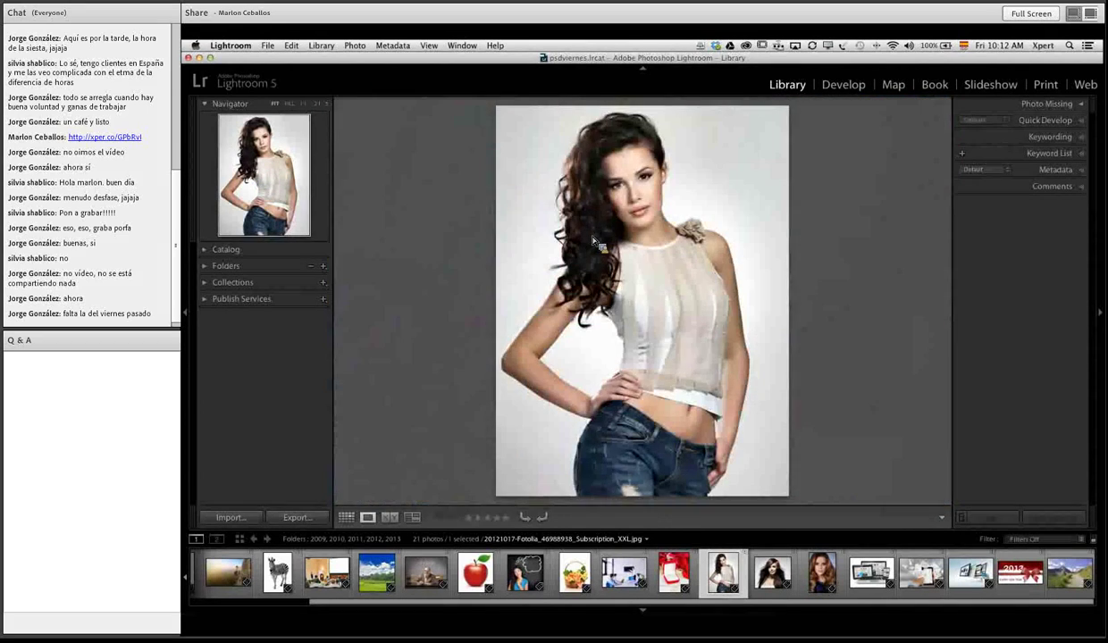
left_click(636, 243)
left_click(632, 243)
left_click(650, 242)
key("g")
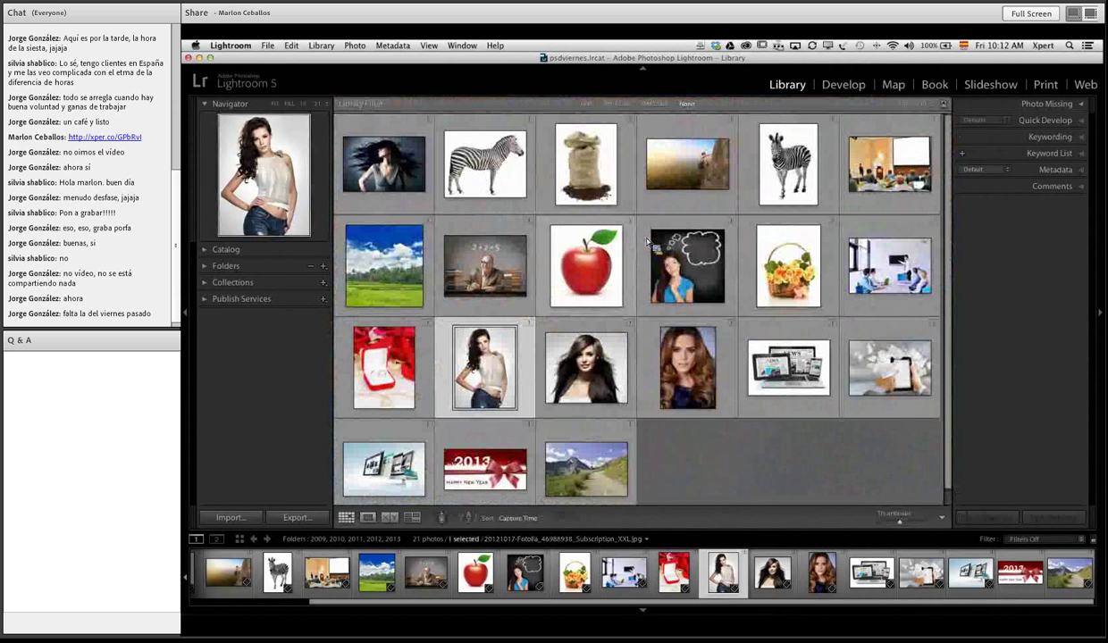
Step: Reopen the curly-haired woman's photo in Loupe view, inspect several magnified areas around her body and face, and fit it again
double_click(483, 334)
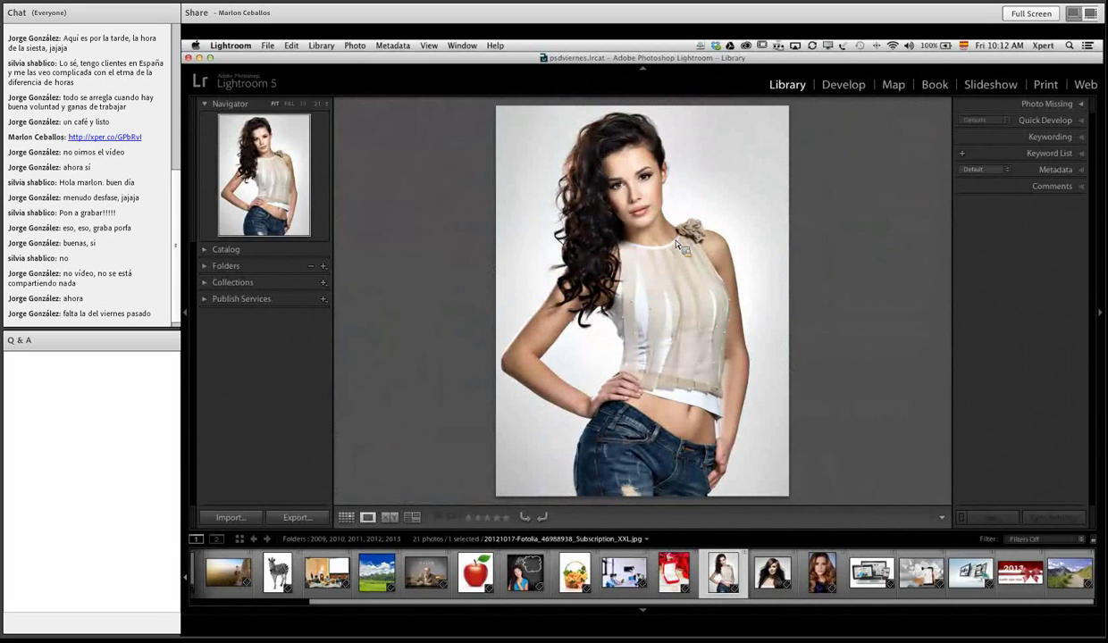
left_click_drag(675, 242, 670, 329)
left_click_drag(573, 223, 613, 268)
left_click_drag(608, 207, 667, 215)
left_click(608, 168)
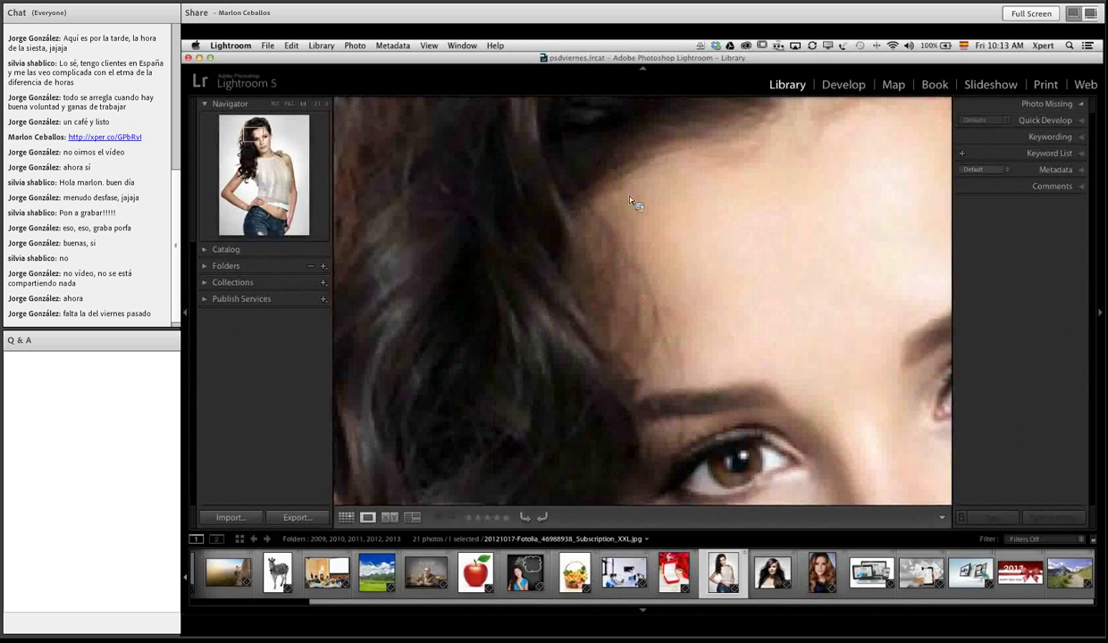
left_click(701, 357)
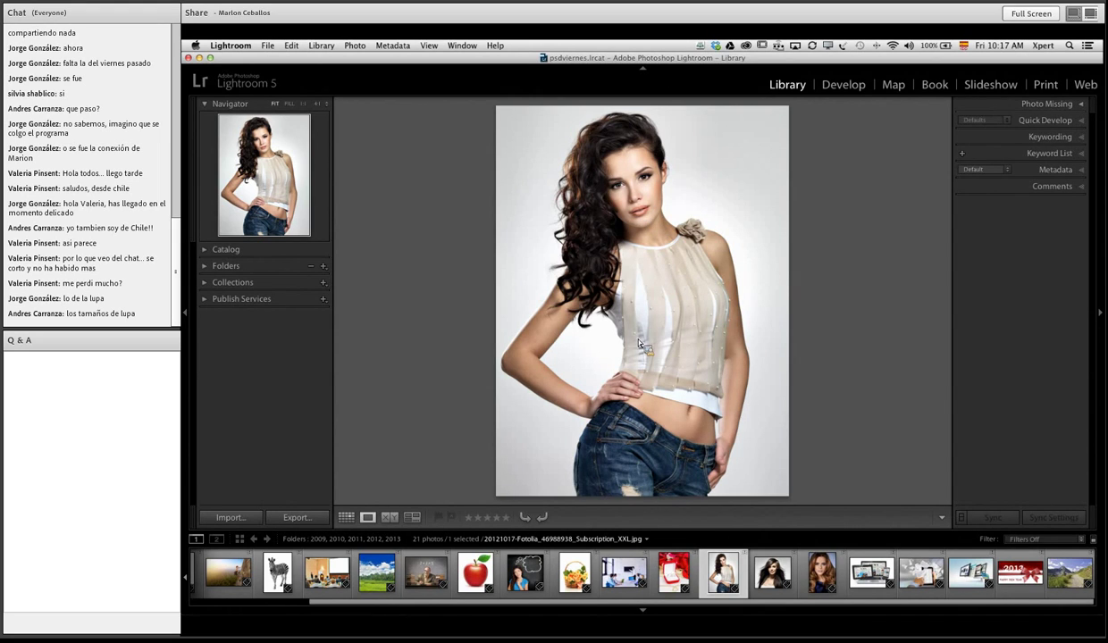
Step: Browse back and forth through the neighbouring photos, ending on the portrait of the woman with wavy auburn hair
key("Left")
key("Left")
key("Left")
key("Right")
key("Right")
key("Right")
key("Right")
key("Right")
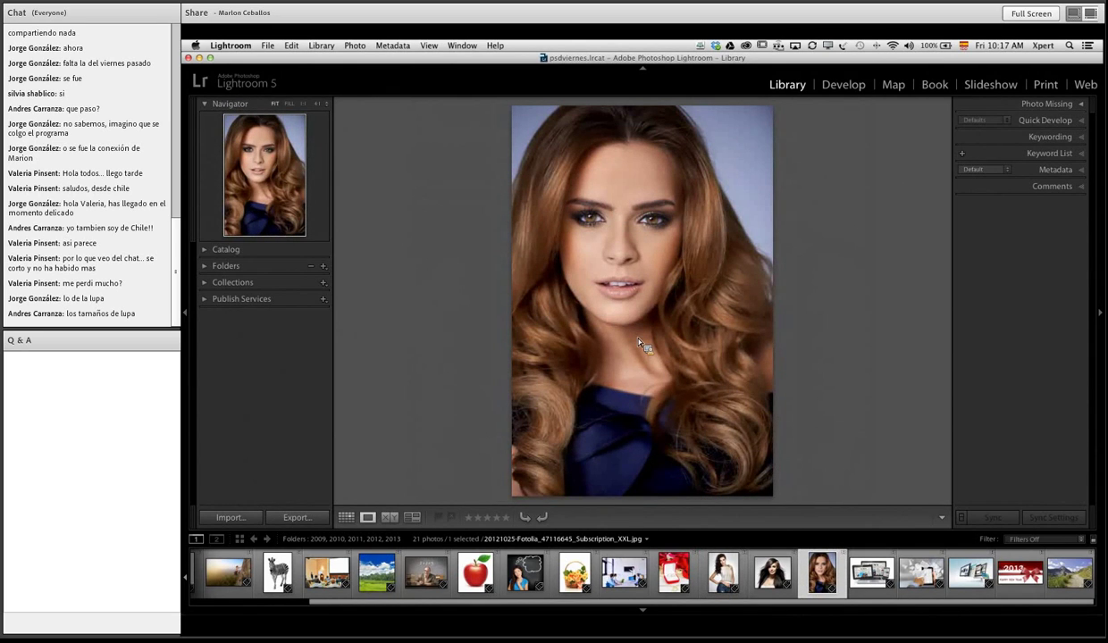
Step: Cycle the loupe info display on the auburn-haired woman's portrait and turn on the Info 1 overlay
key("i")
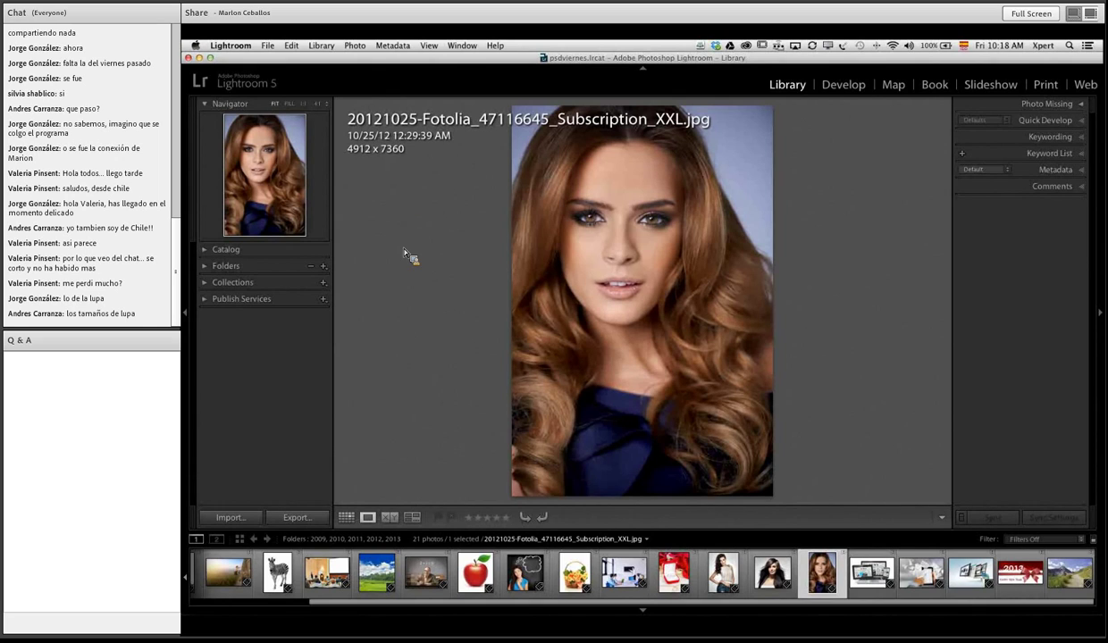
key("i")
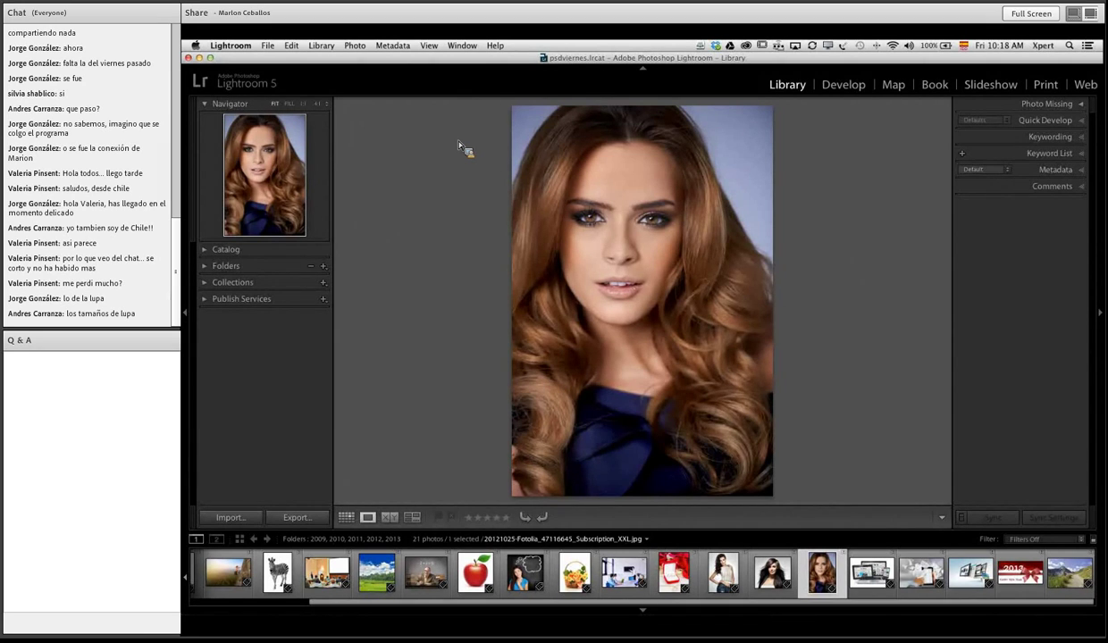
left_click(431, 45)
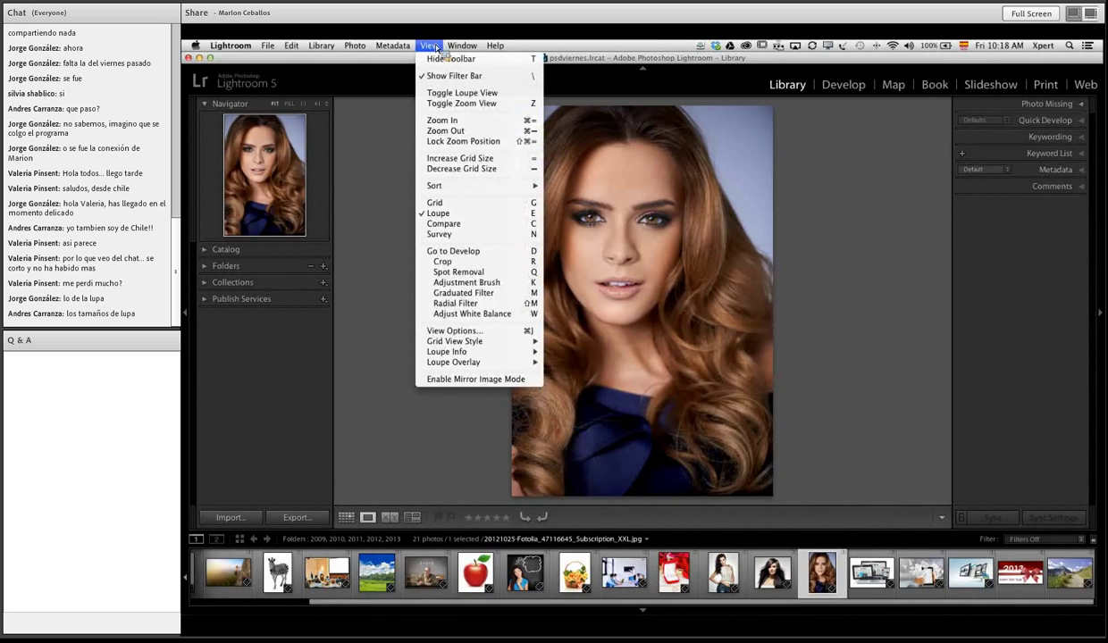
mouse_move(469, 362)
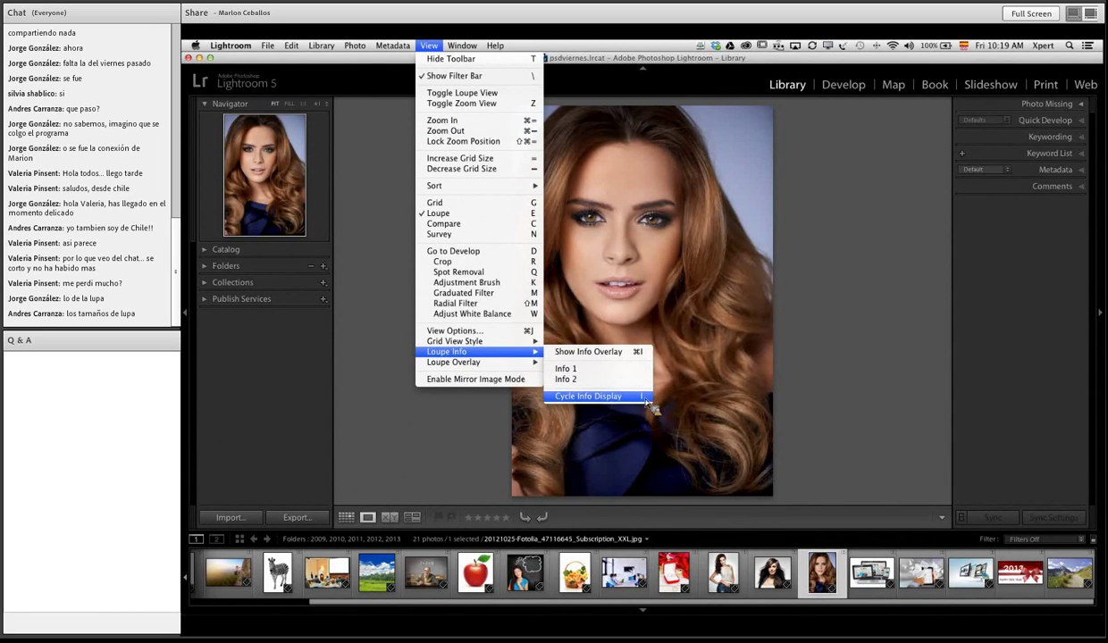
left_click(592, 370)
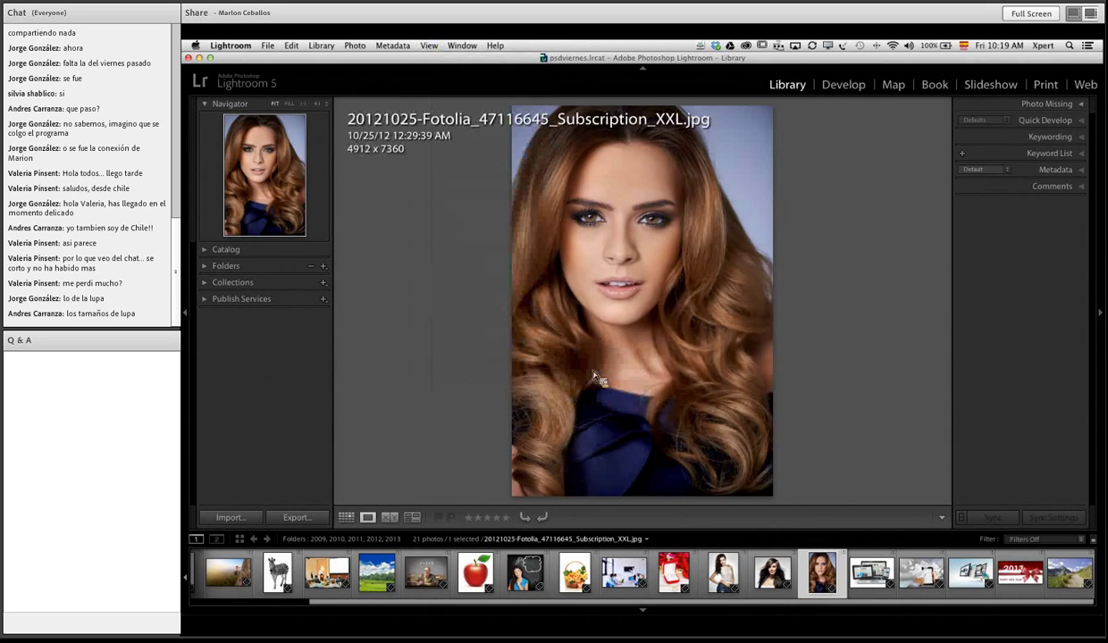
Step: Switch the portrait's loupe info overlay to Info 2 and hide the overlay
left_click(427, 46)
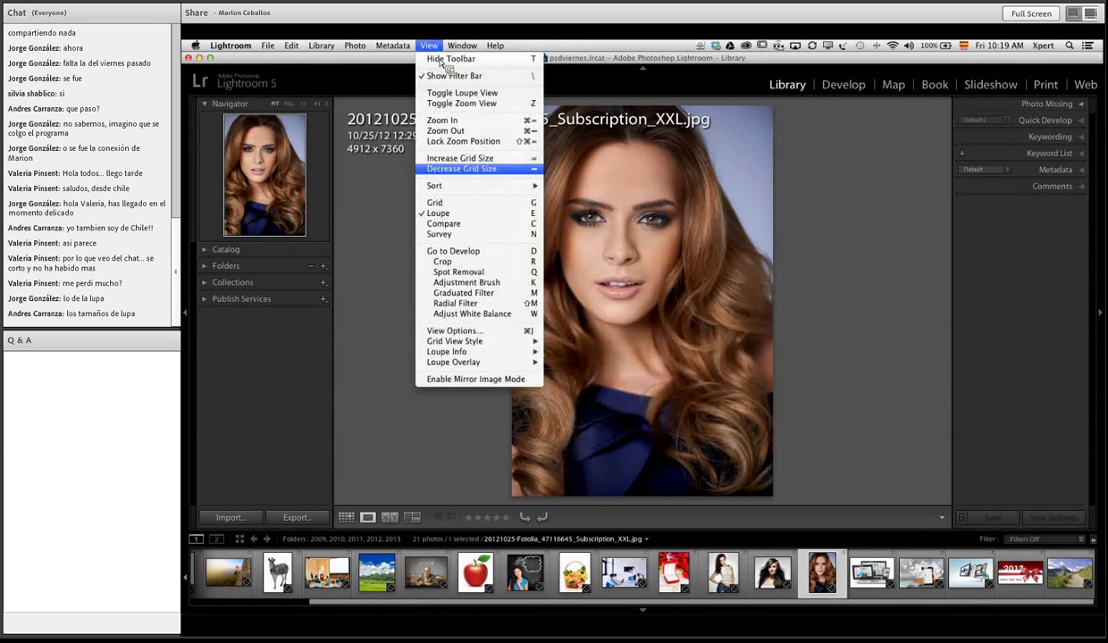
mouse_move(489, 352)
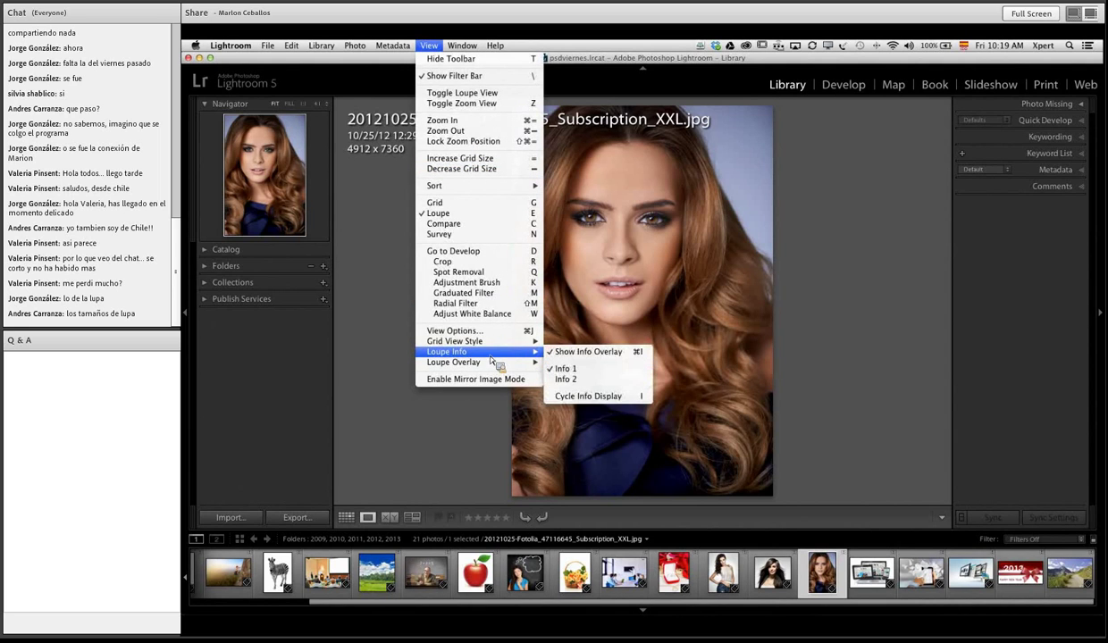
left_click(575, 382)
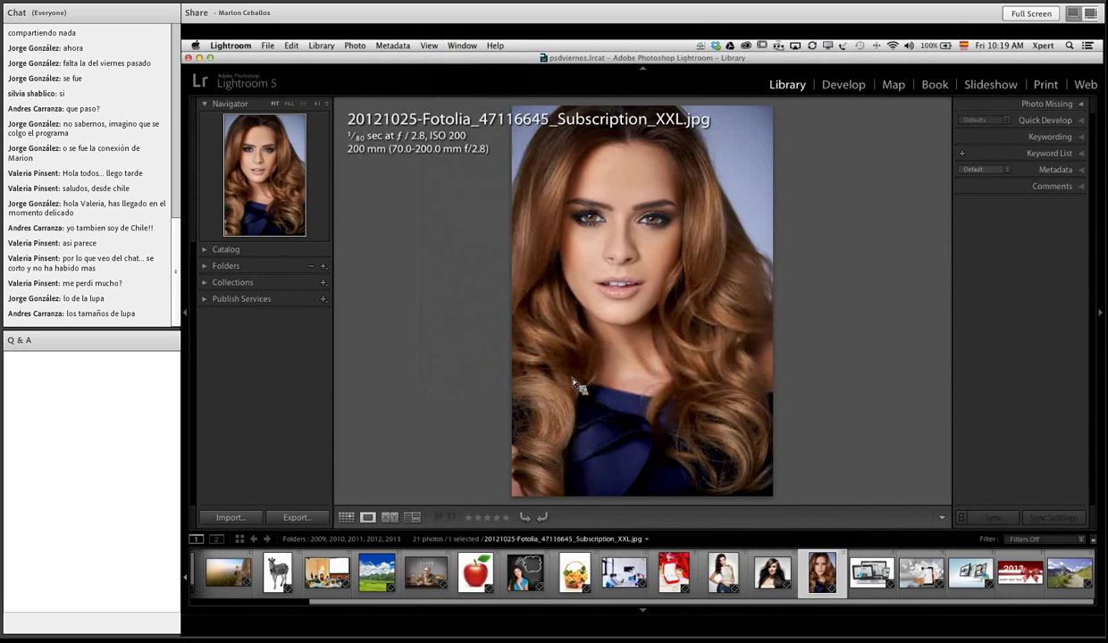
left_click(428, 46)
mouse_move(481, 351)
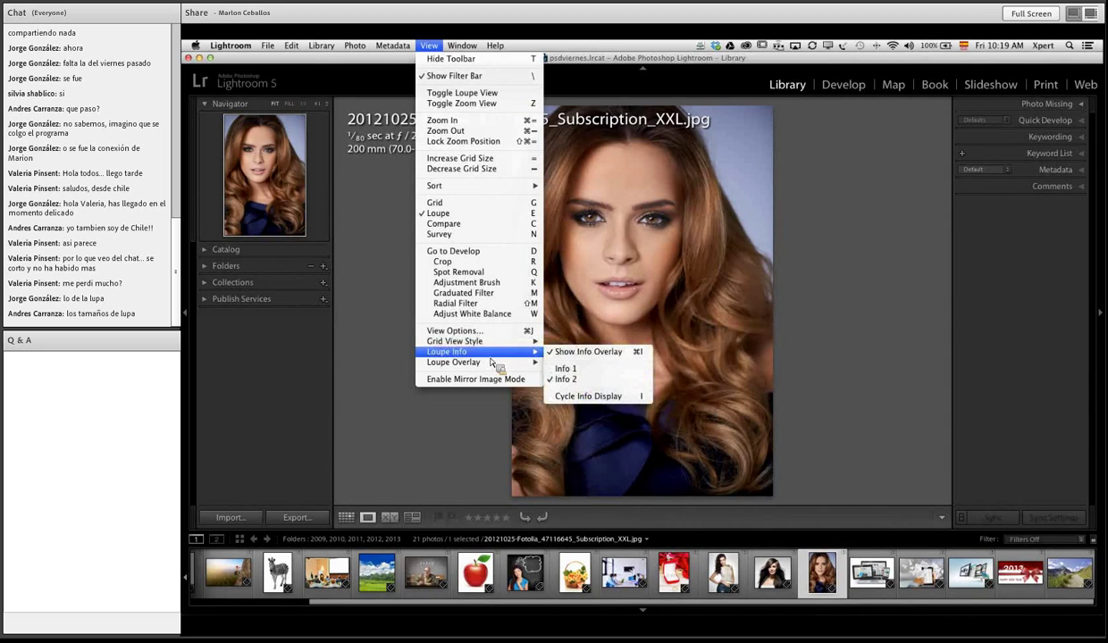
left_click(612, 354)
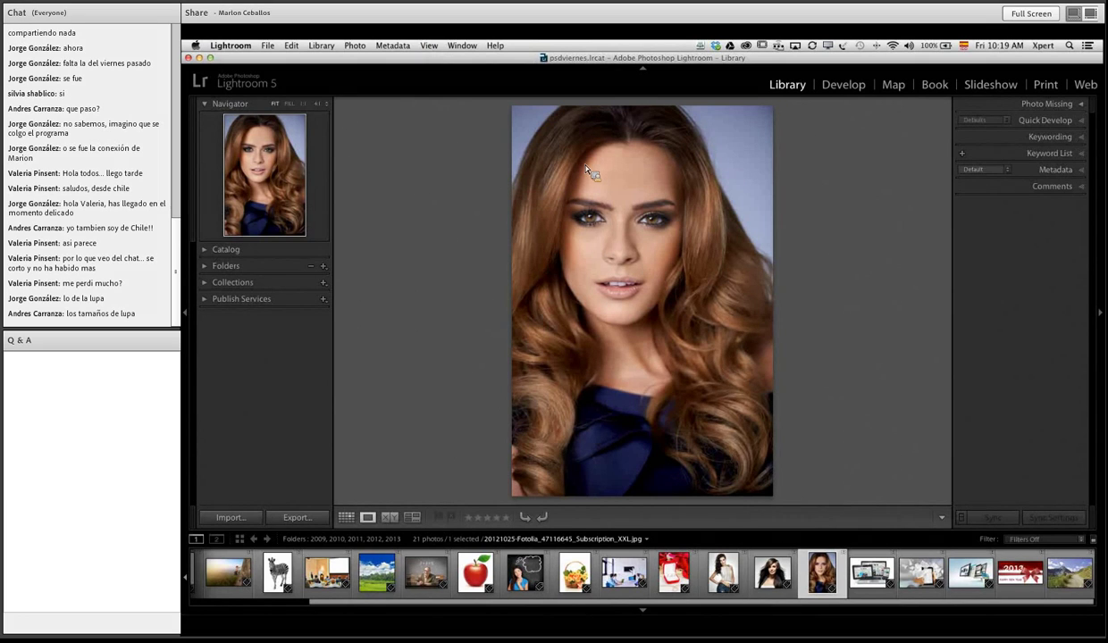
Step: In the Library view options, enable the loupe info overlay and alternate between Info 1 and Info 2, ending on Info 1
left_click(432, 46)
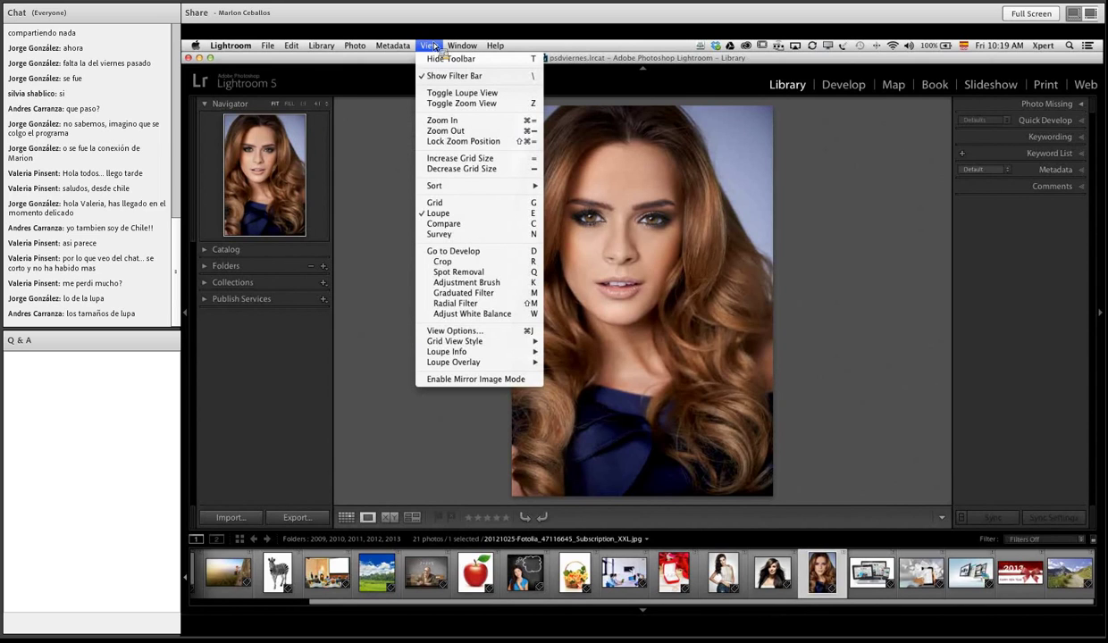
left_click(507, 332)
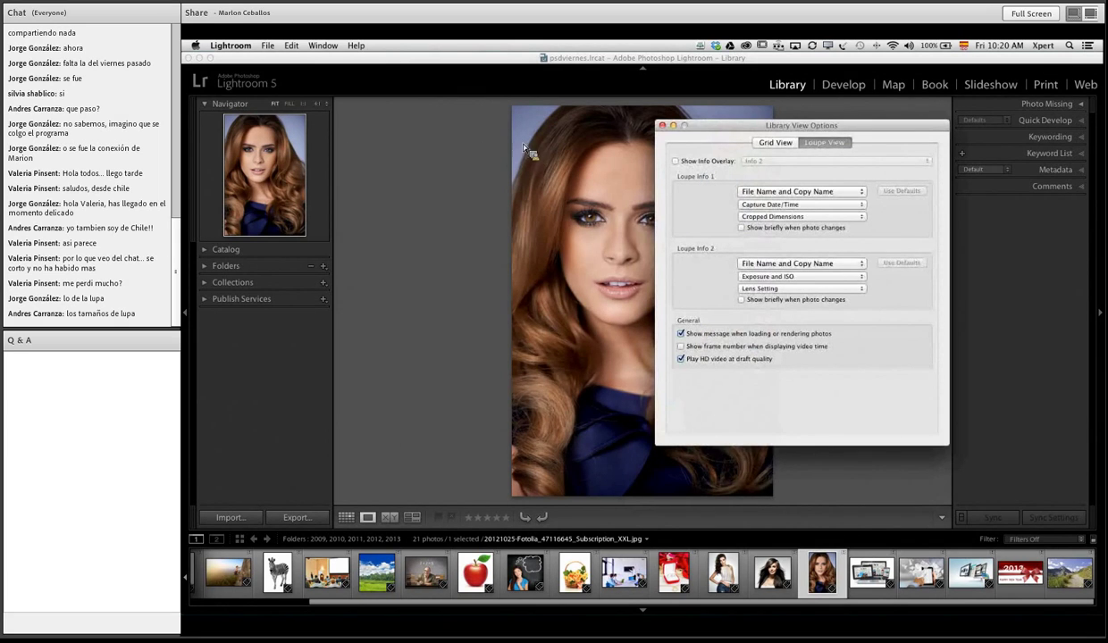
left_click(676, 161)
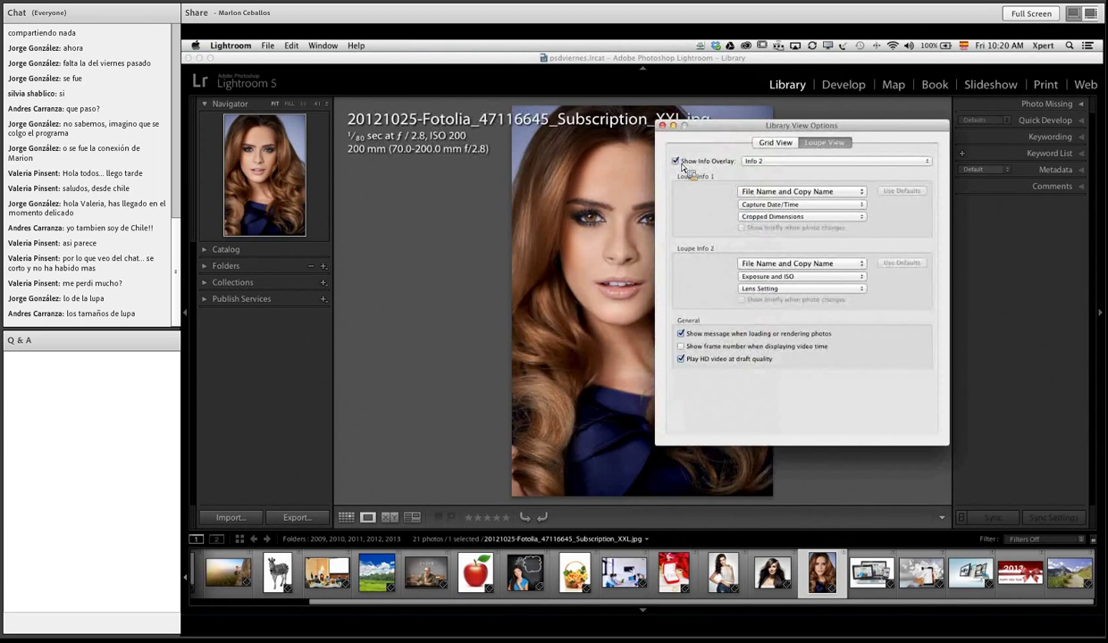
left_click(776, 161)
left_click(753, 152)
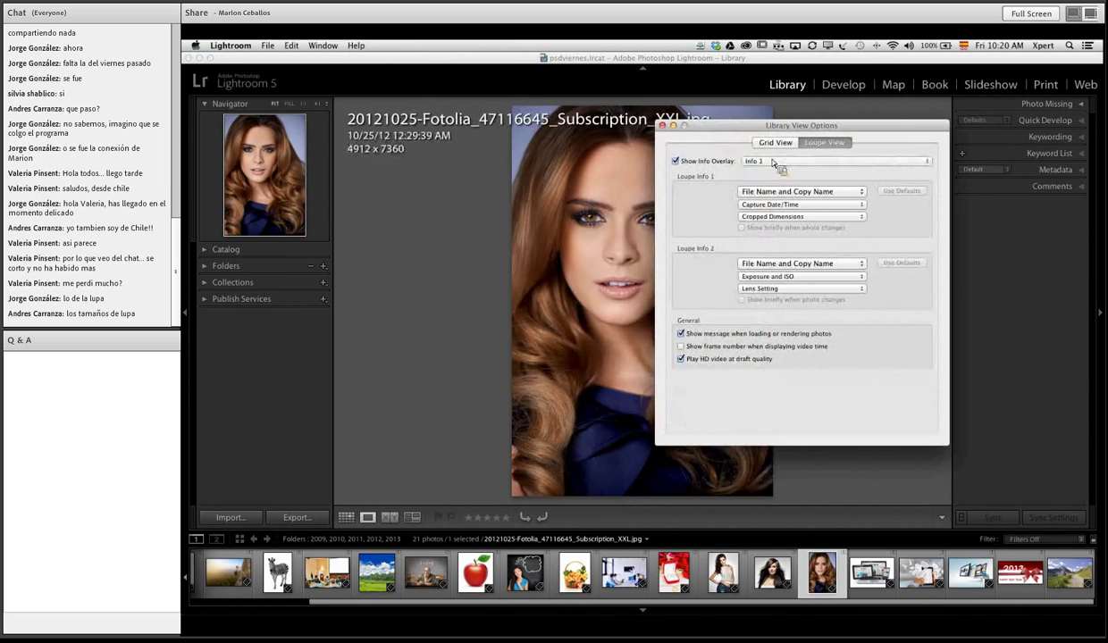
left_click(751, 159)
left_click(758, 170)
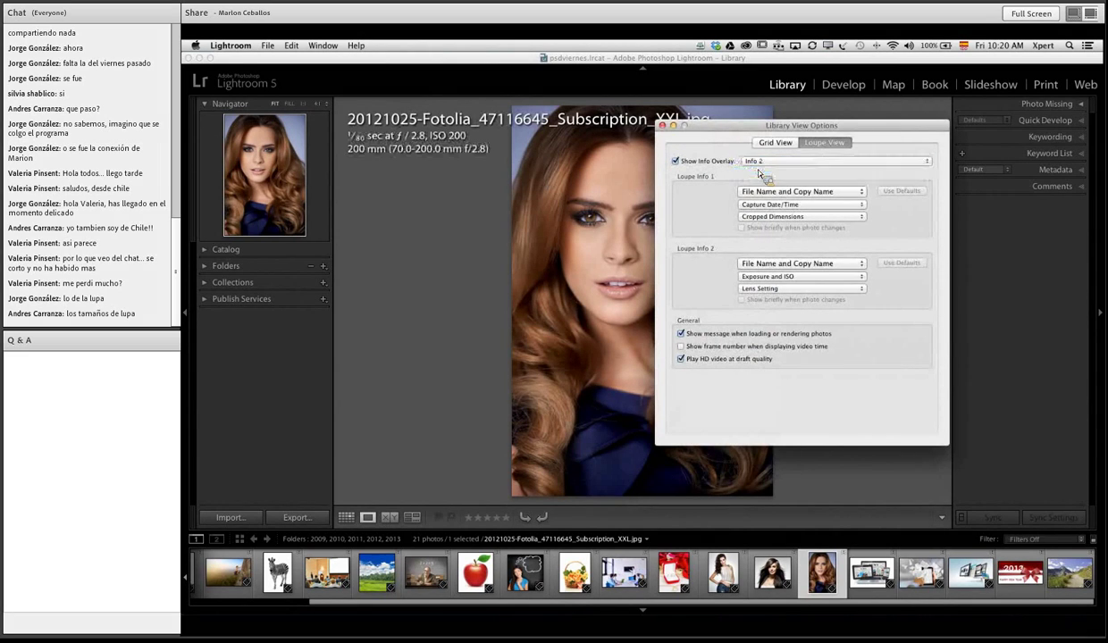
left_click(766, 164)
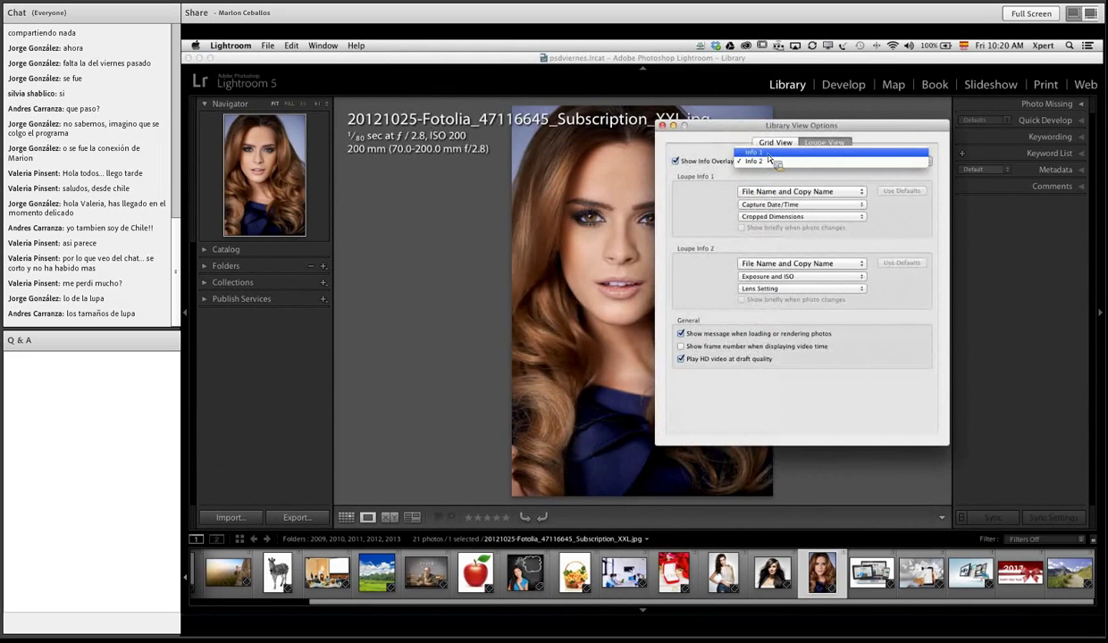
left_click(768, 154)
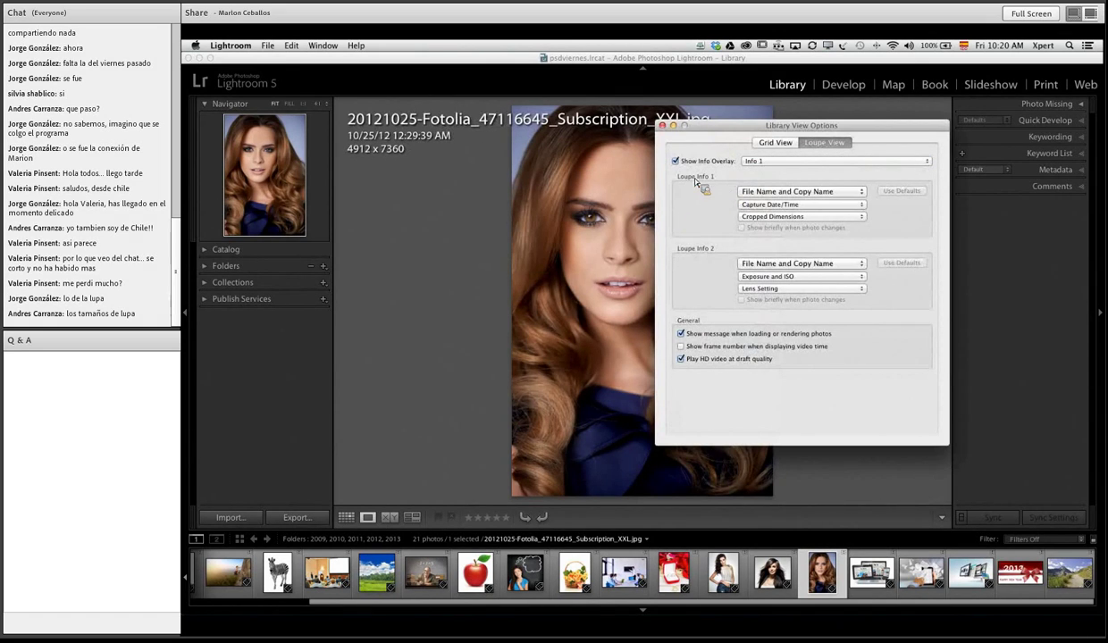
Step: Look through the attributes available for the three lines of Loupe Info 1 without changing them
left_click(769, 197)
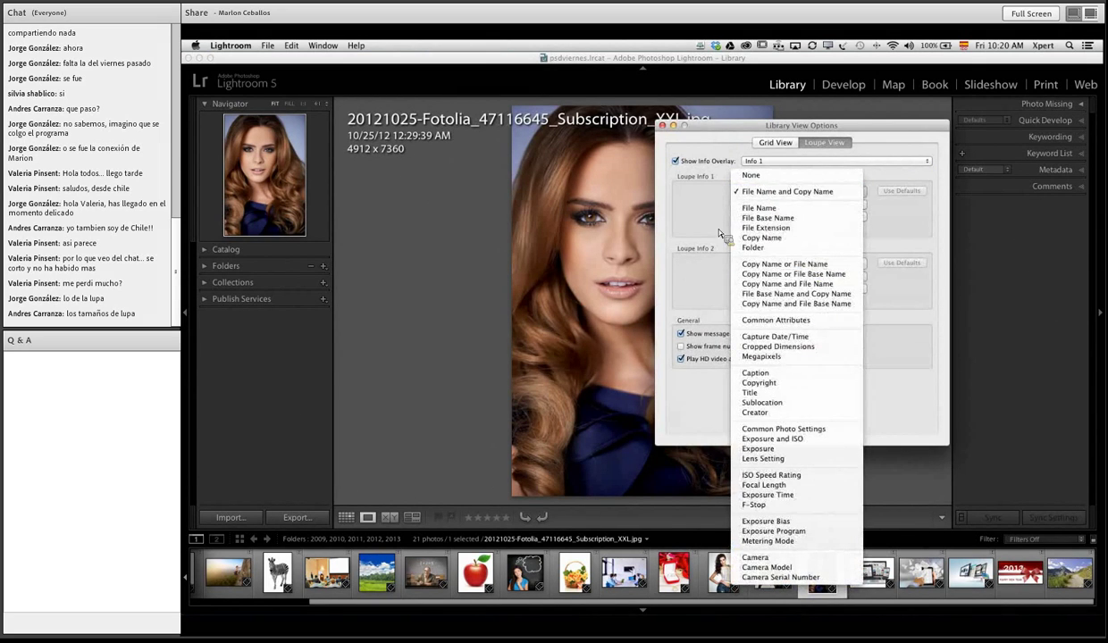
left_click(693, 213)
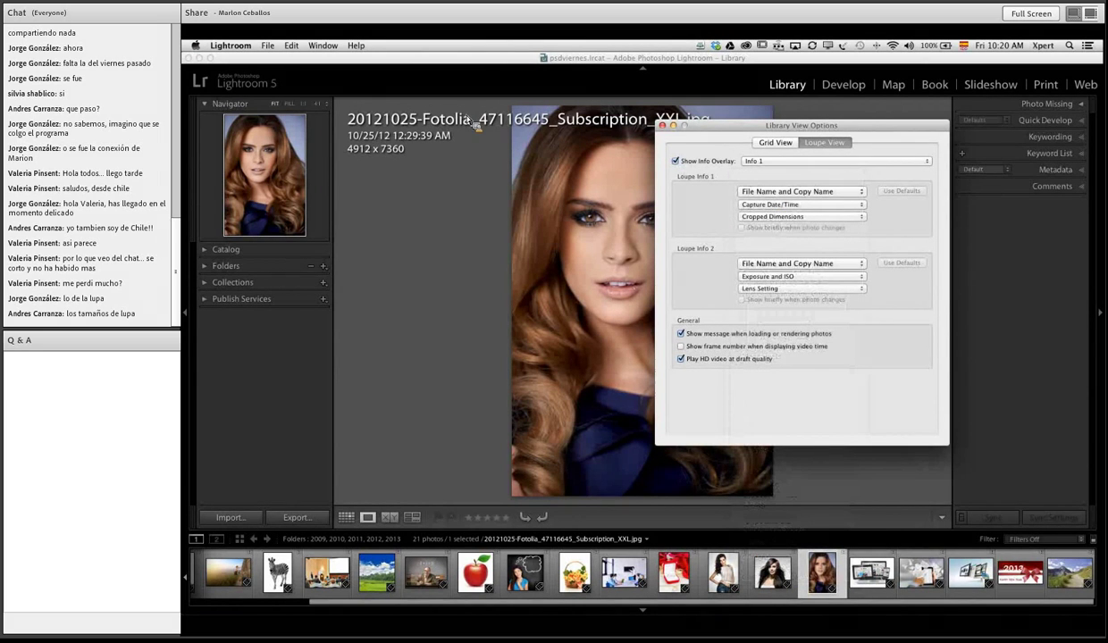
left_click(741, 206)
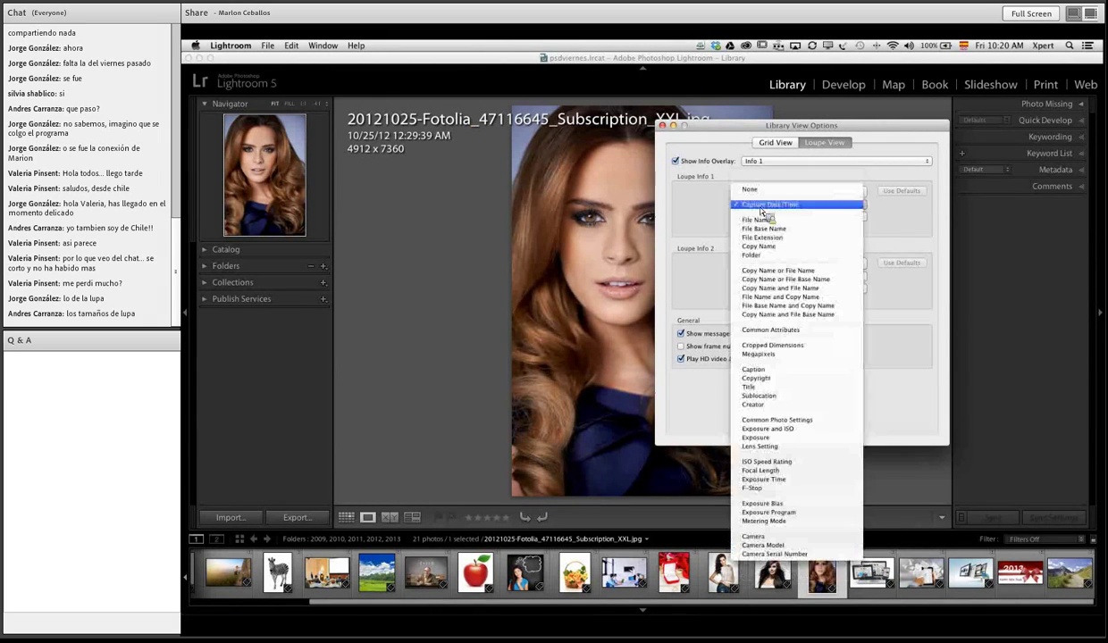
left_click(700, 210)
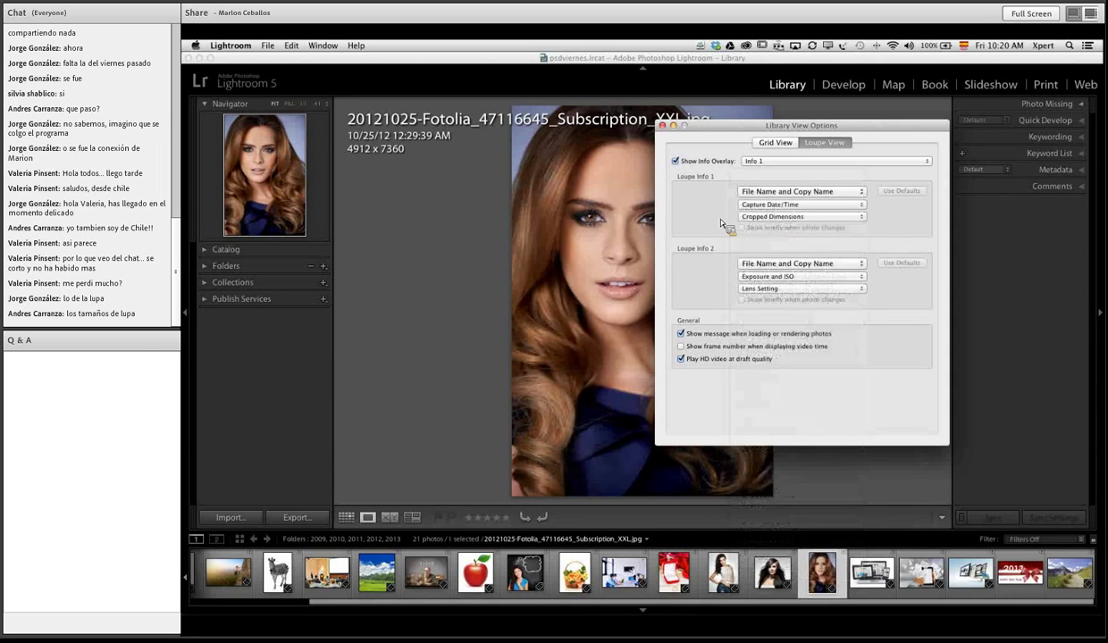
left_click(769, 217)
left_click(721, 221)
Step: Try Folder and Megapixels as the third line of Loupe Info 1, and restore Cropped Dimensions
left_click(773, 218)
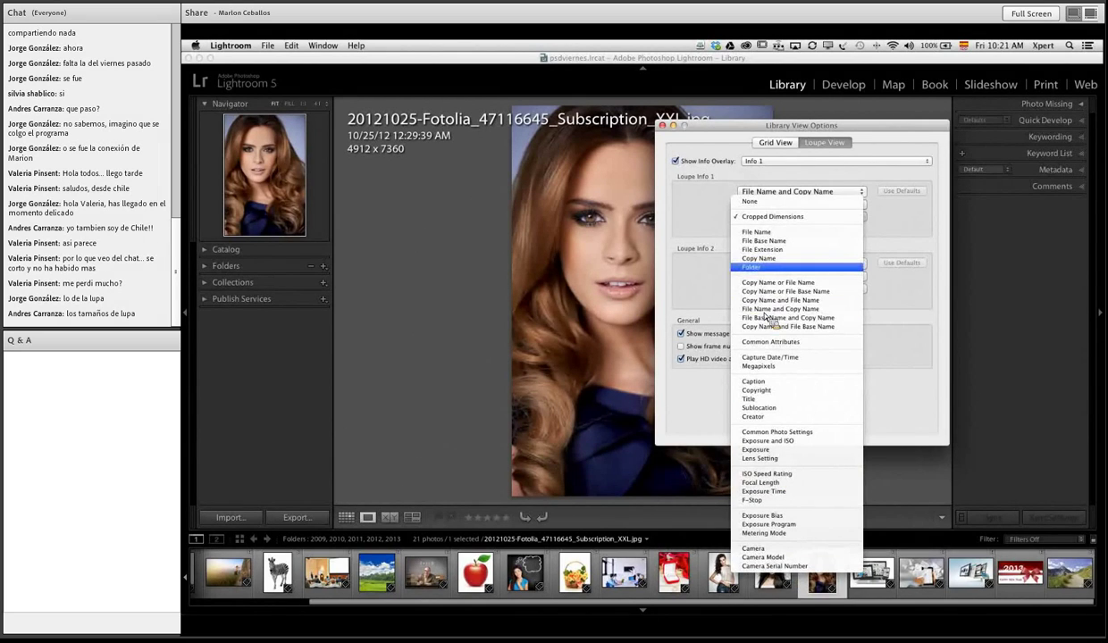
left_click(762, 268)
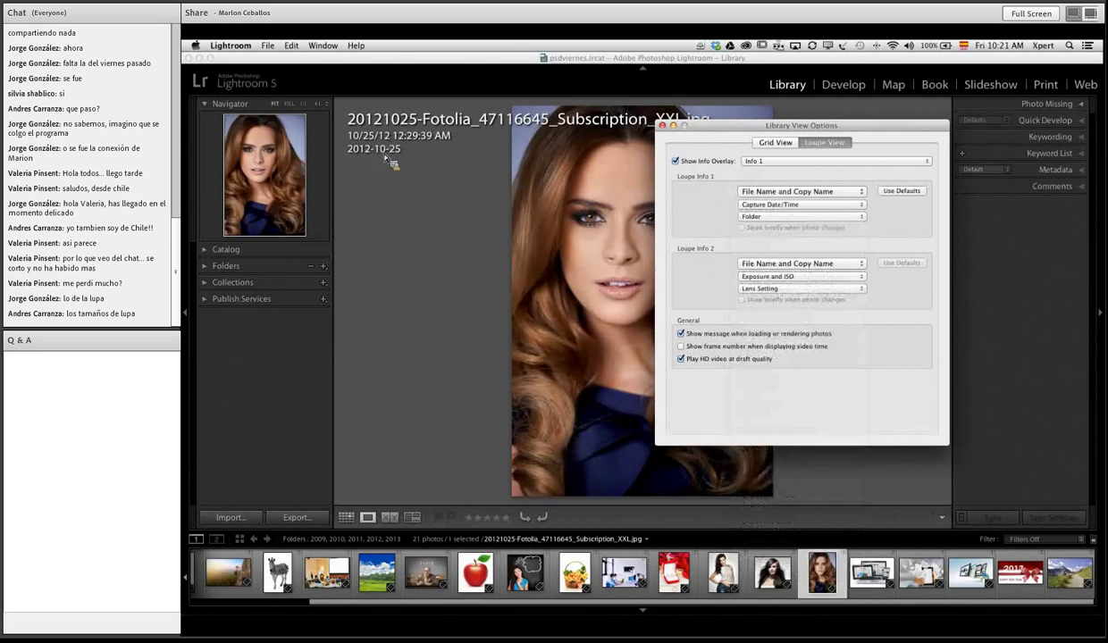
left_click(786, 217)
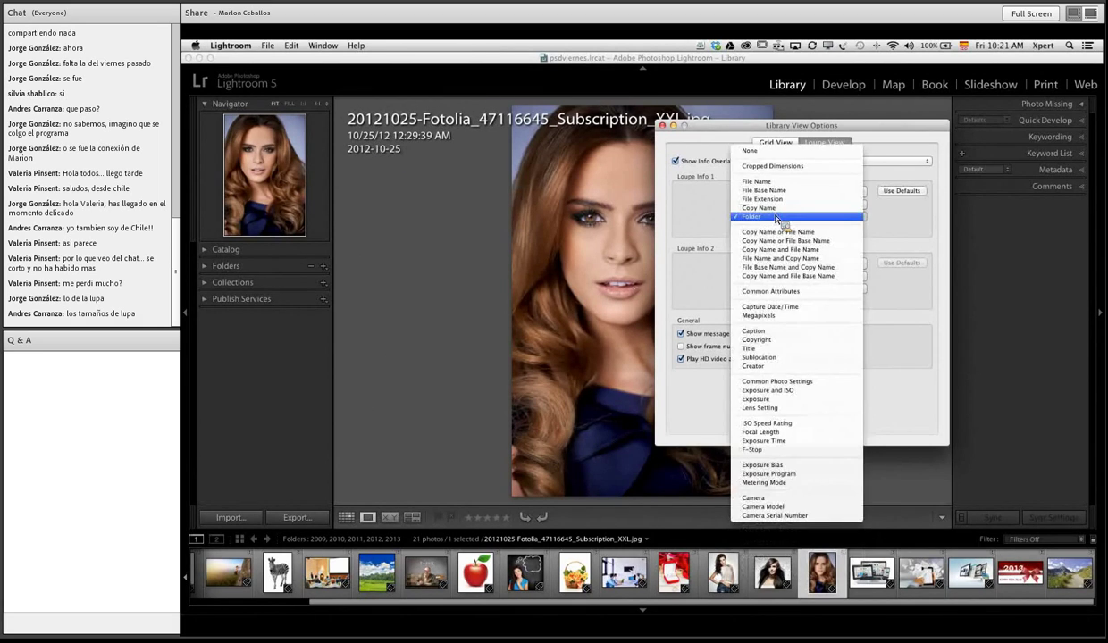
left_click(770, 317)
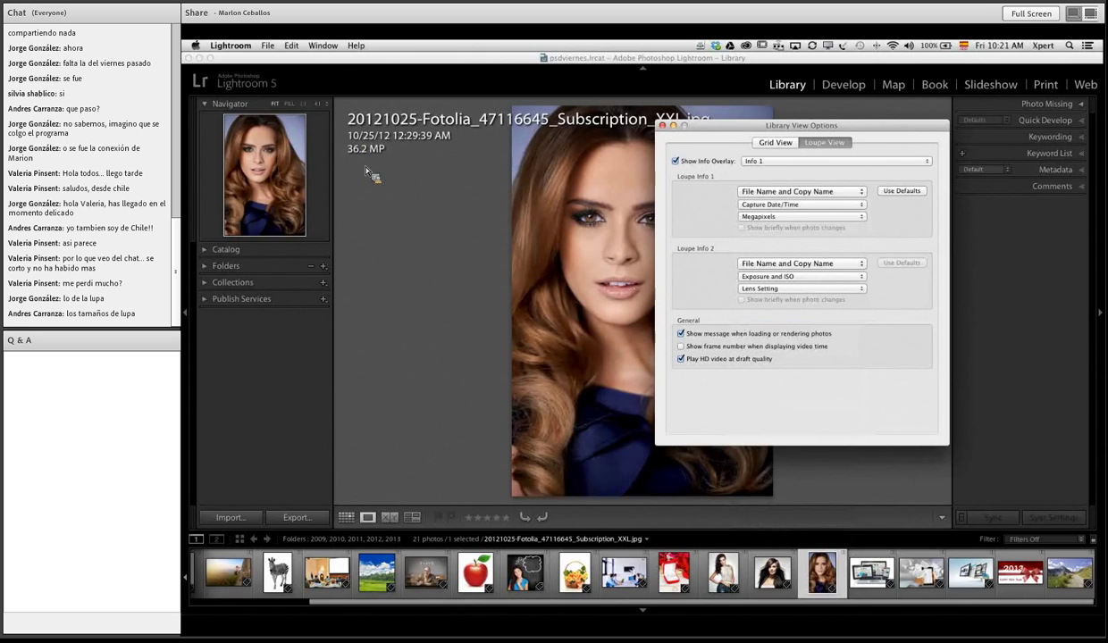
left_click(791, 217)
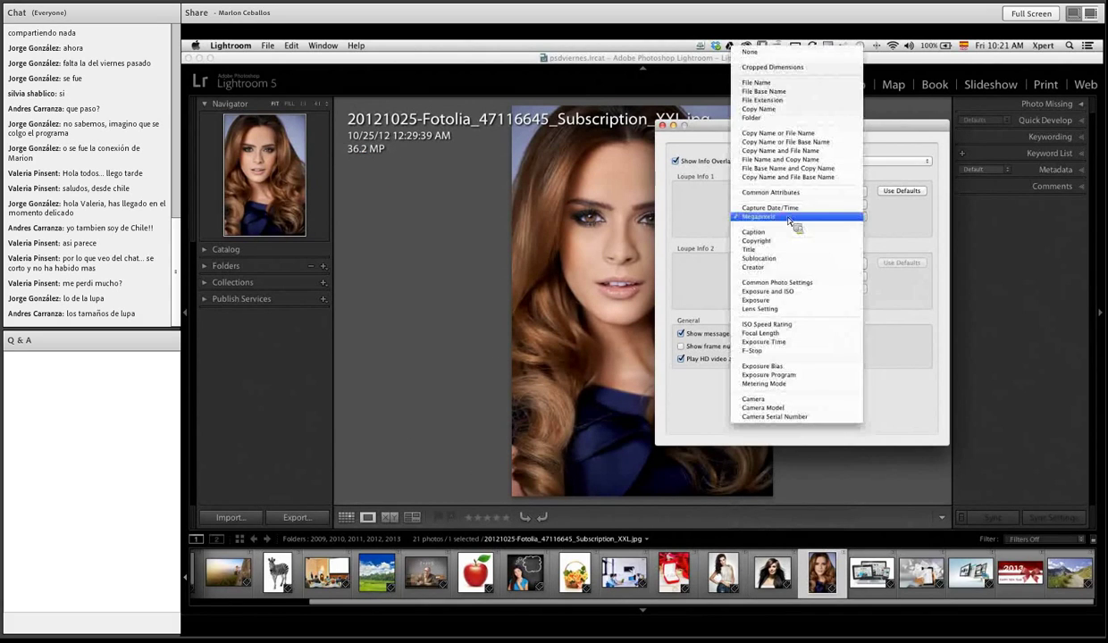
left_click(773, 68)
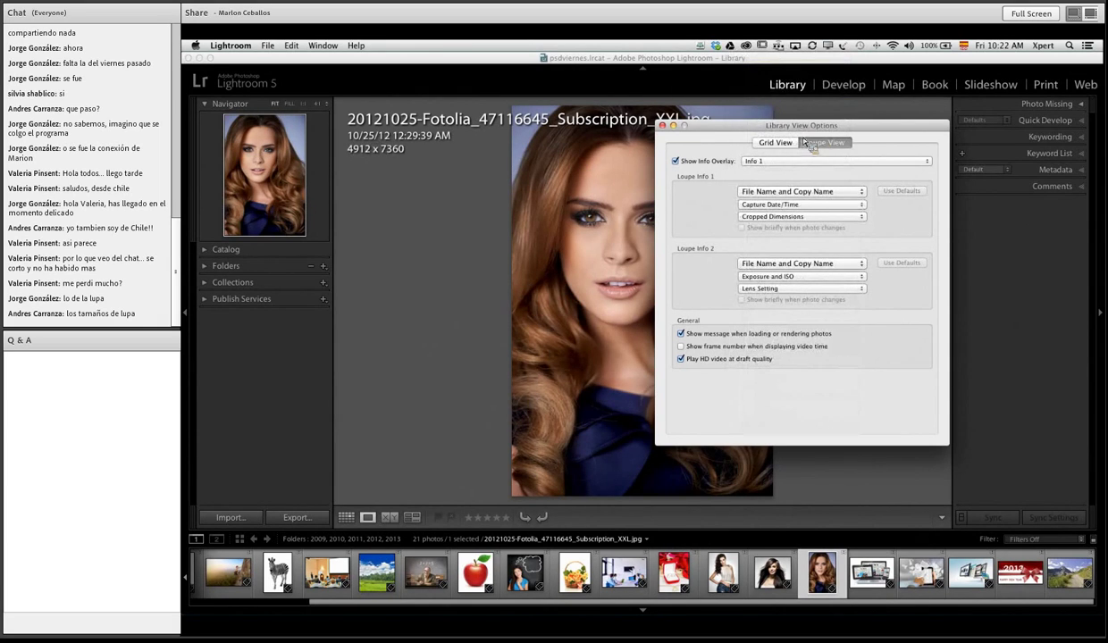
Step: Alternate between the Grid View and Loupe View options, ending on the Grid View options
left_click(777, 143)
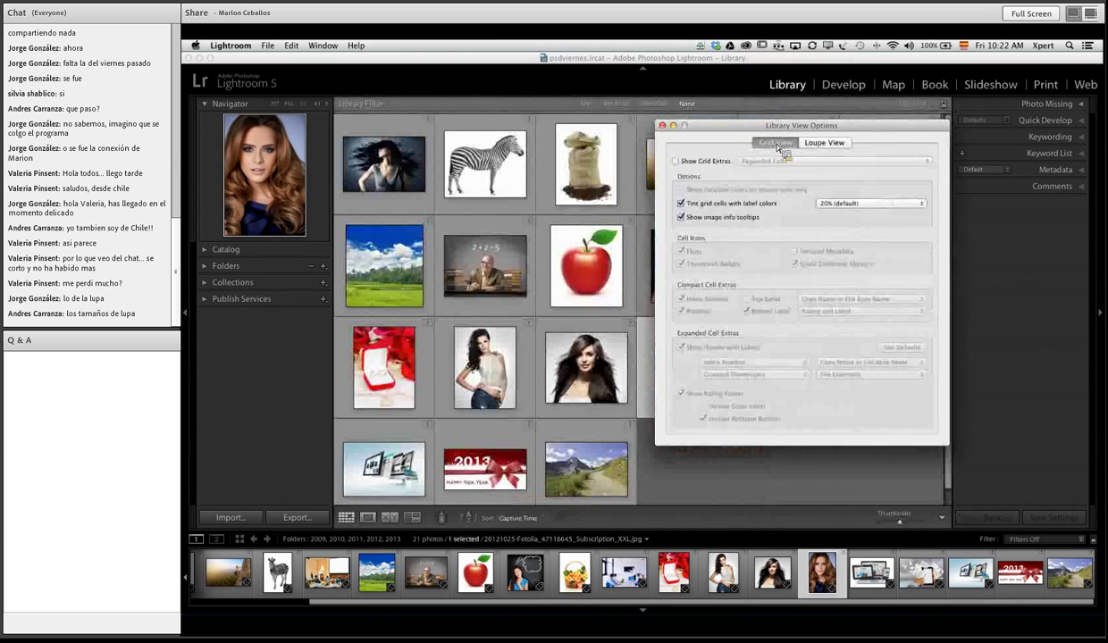
left_click(820, 143)
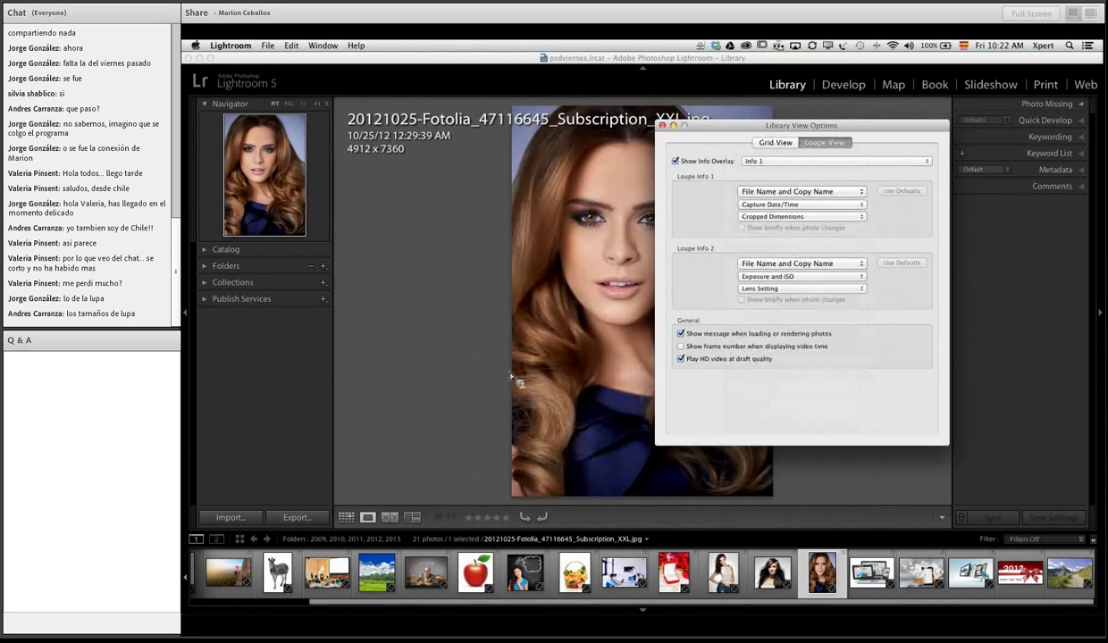
left_click(775, 146)
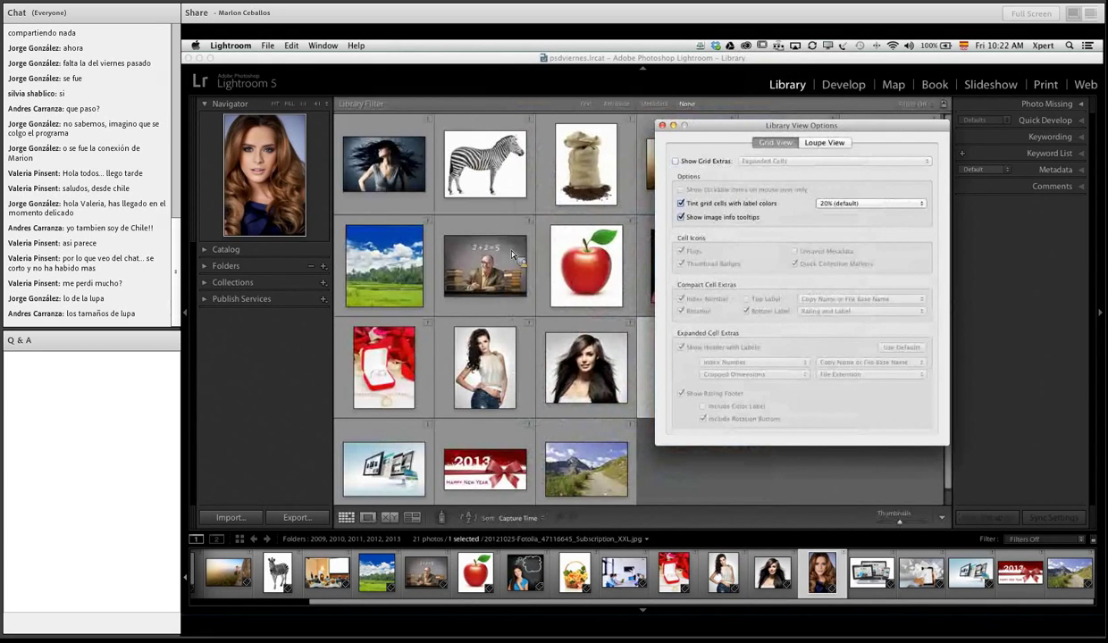
Step: Toggle Show Grid Extras on and off repeatedly to compare the thumbnail cells, leaving it enabled with Expanded Cells
left_click(707, 163)
left_click(704, 163)
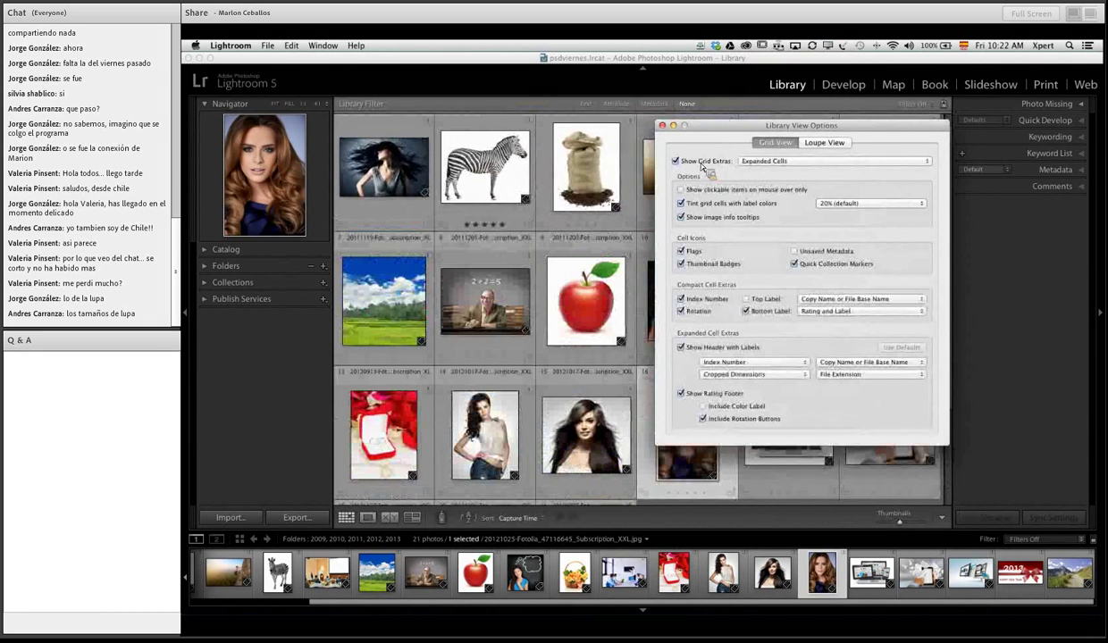
left_click(702, 163)
left_click(702, 162)
left_click(703, 163)
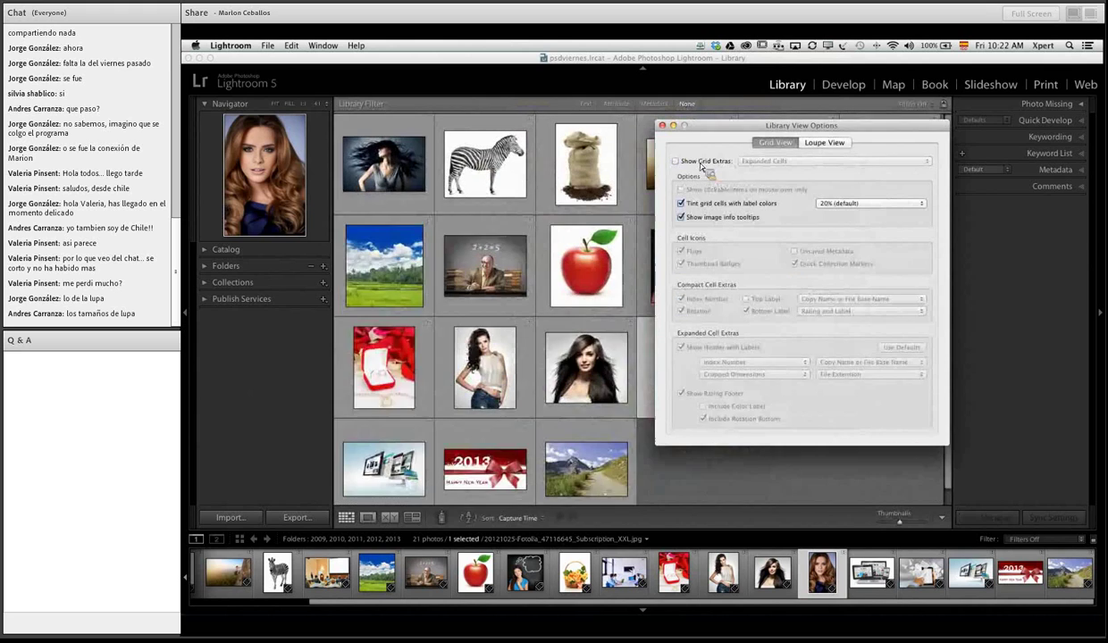
left_click(702, 162)
left_click(702, 162)
left_click(702, 162)
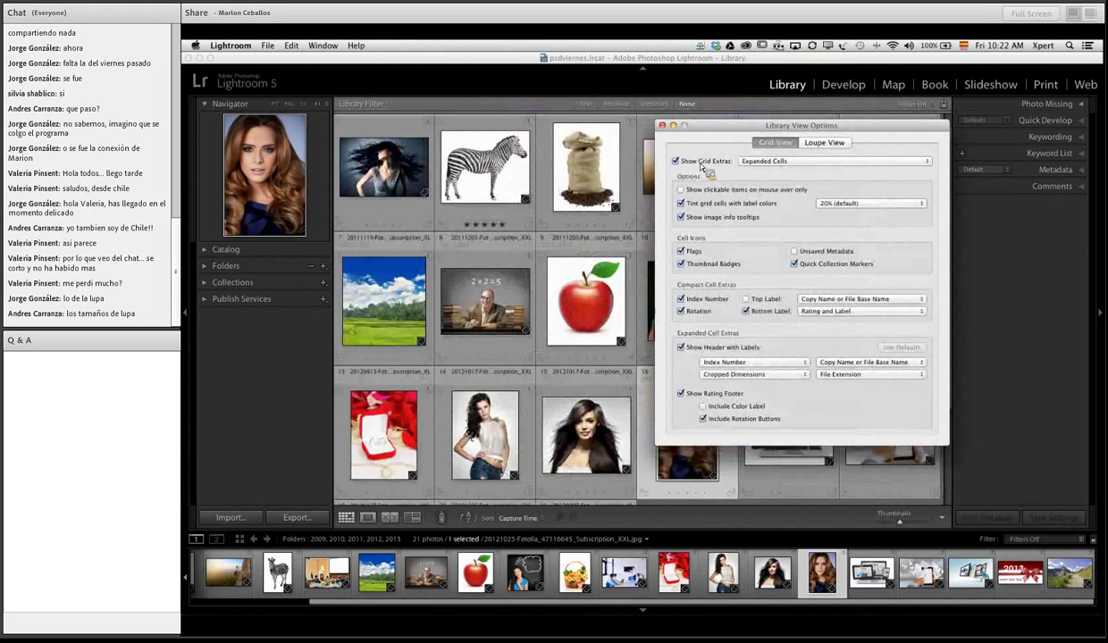
left_click(702, 163)
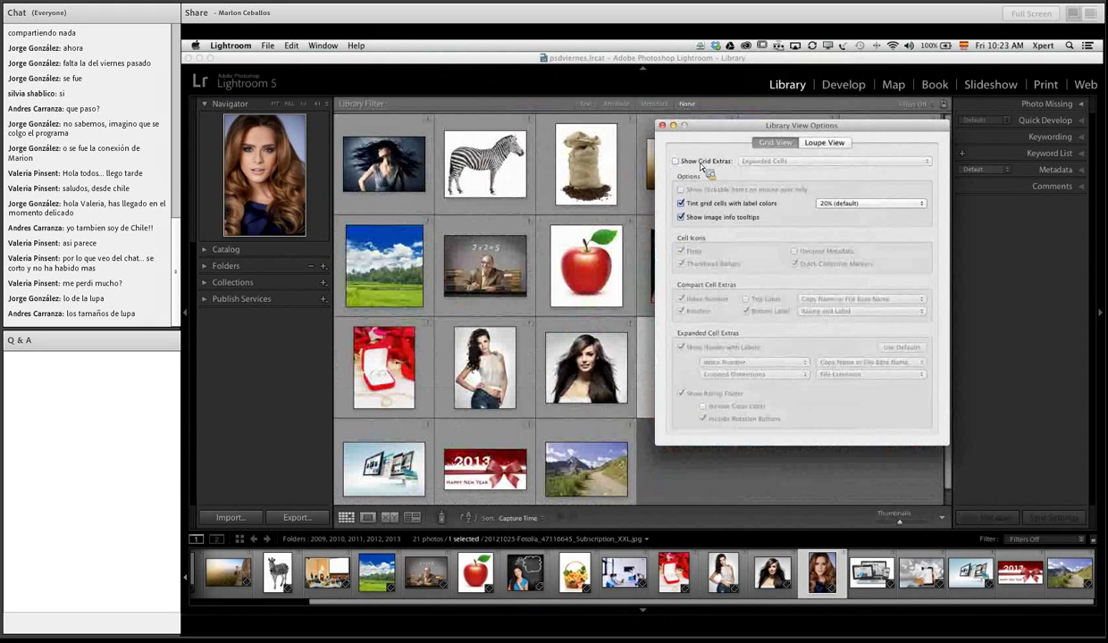
left_click(694, 162)
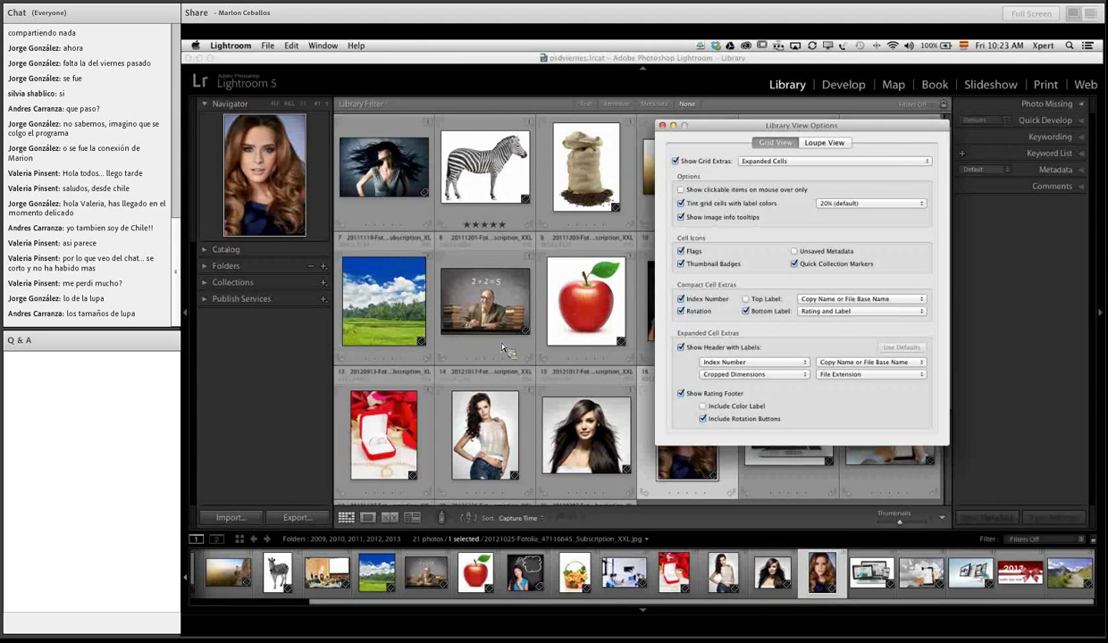
Step: Turn Show Grid Extras off and on, and compare Compact Cells with Expanded Cells, ending on Expanded Cells
left_click(695, 166)
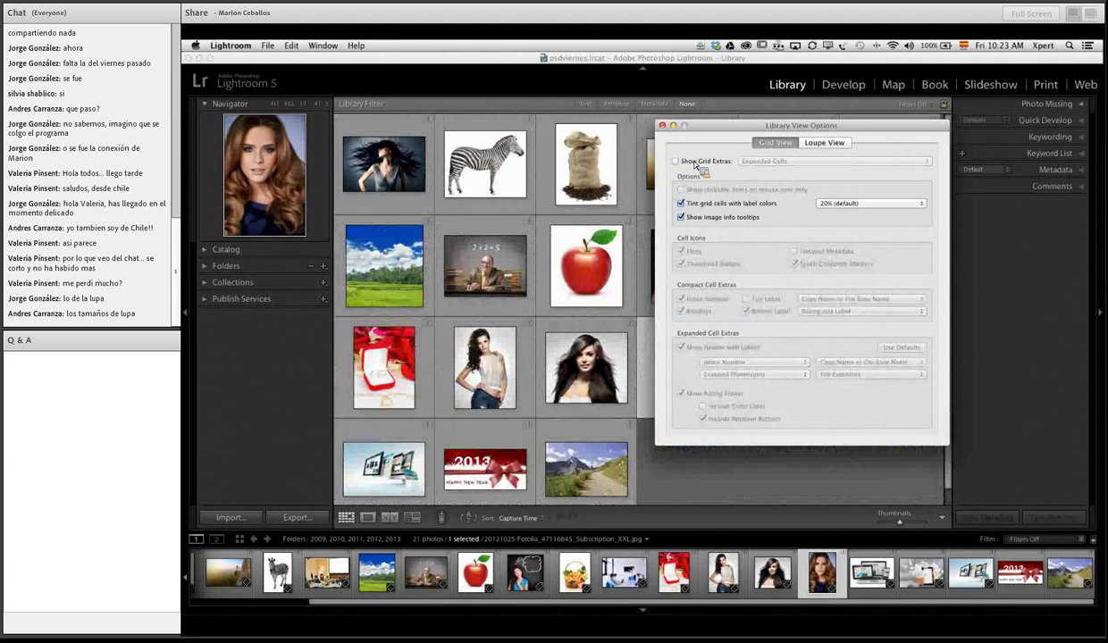
left_click(695, 167)
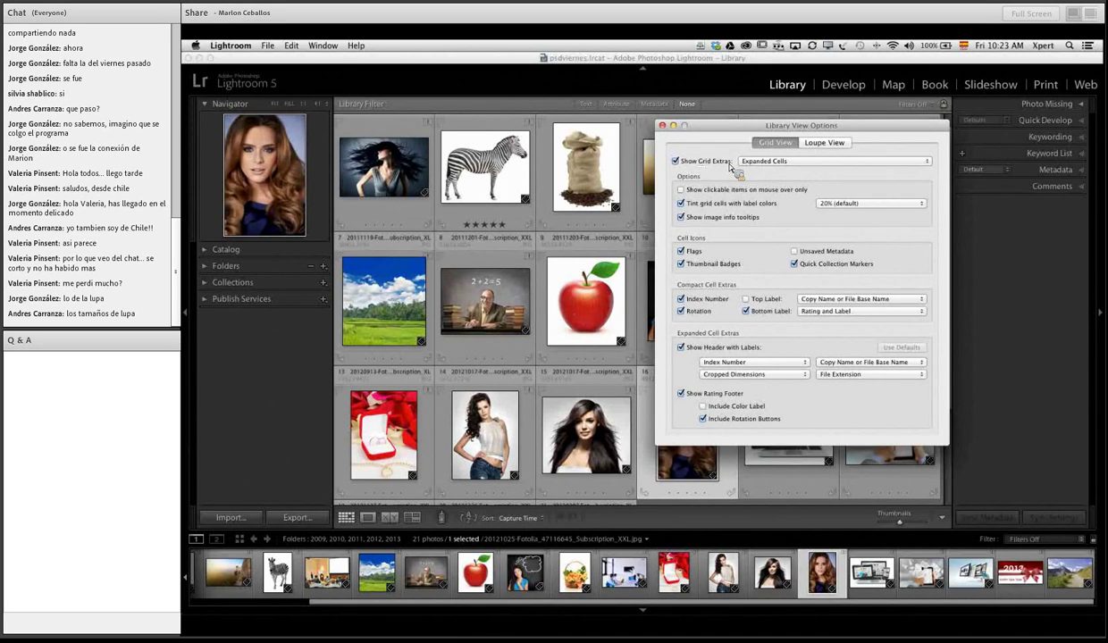
left_click(775, 162)
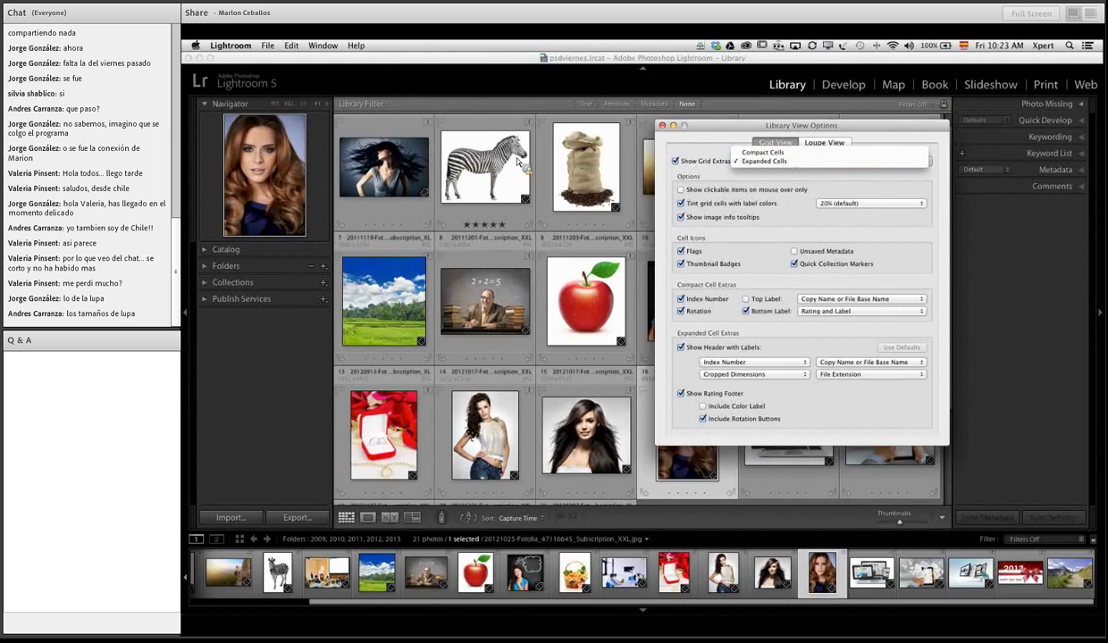
left_click(761, 153)
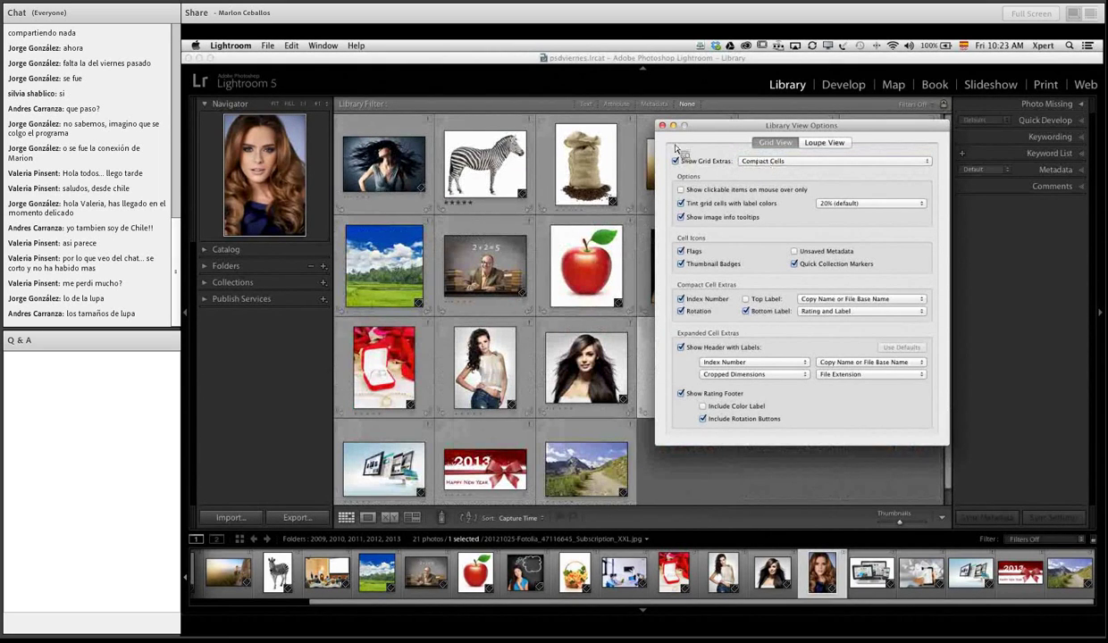
left_click(758, 161)
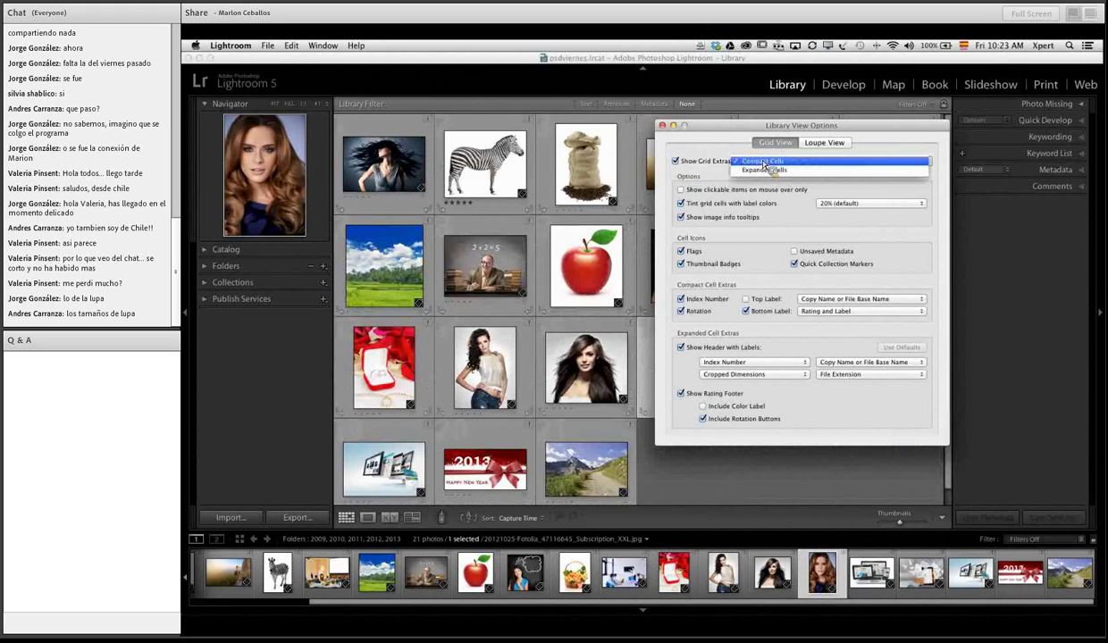
left_click(764, 170)
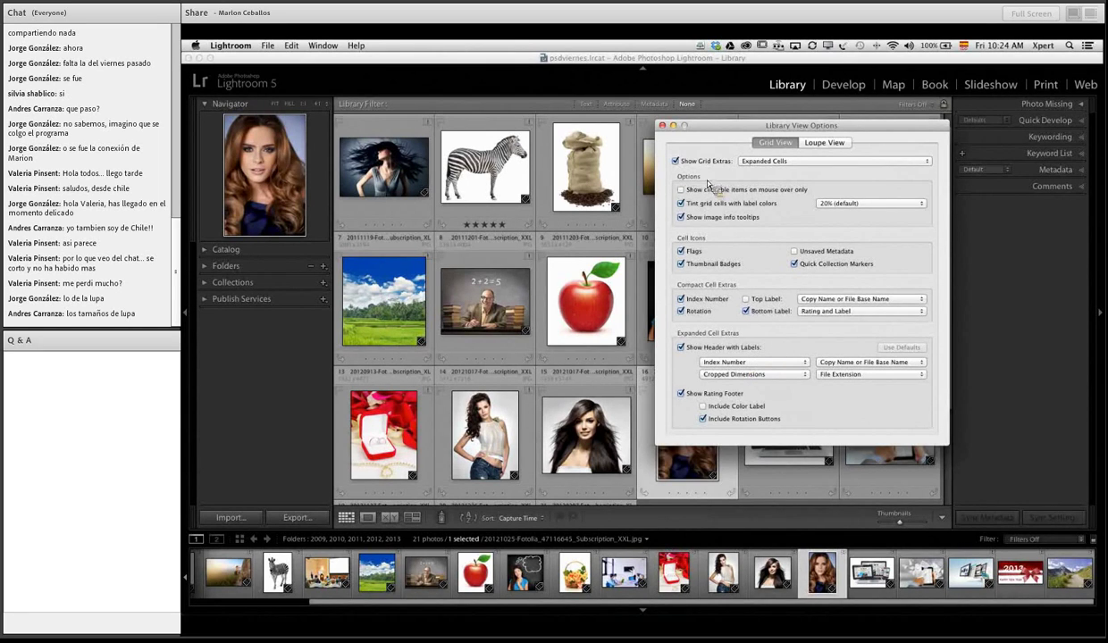
Step: Reopen the Library View Options, look at both the Loupe View and Grid View settings, and close them
left_click(662, 126)
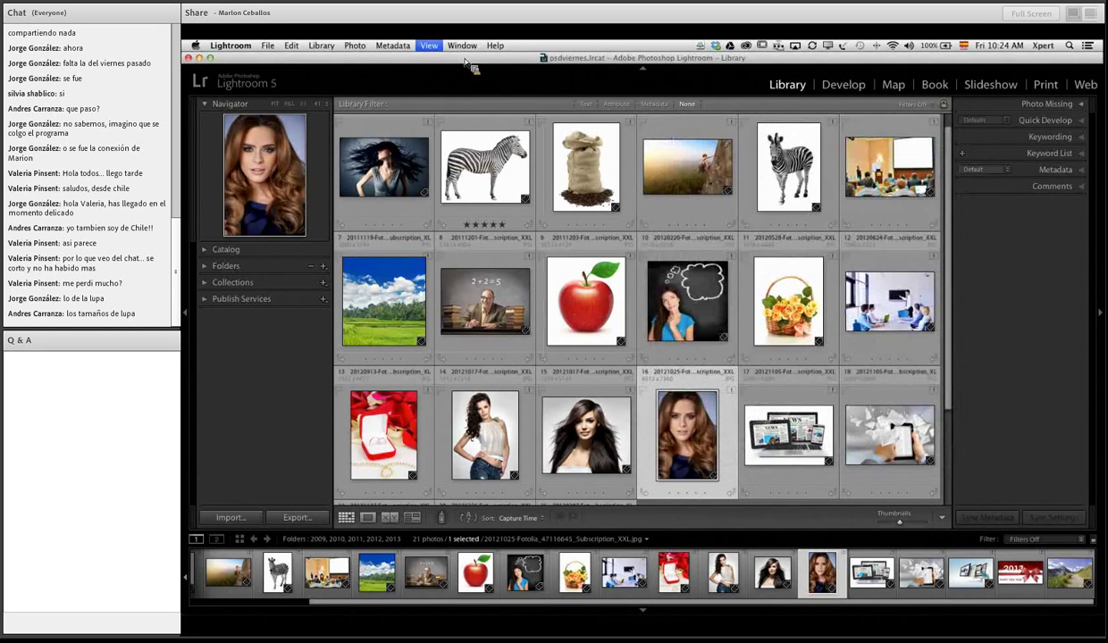
mouse_move(482, 342)
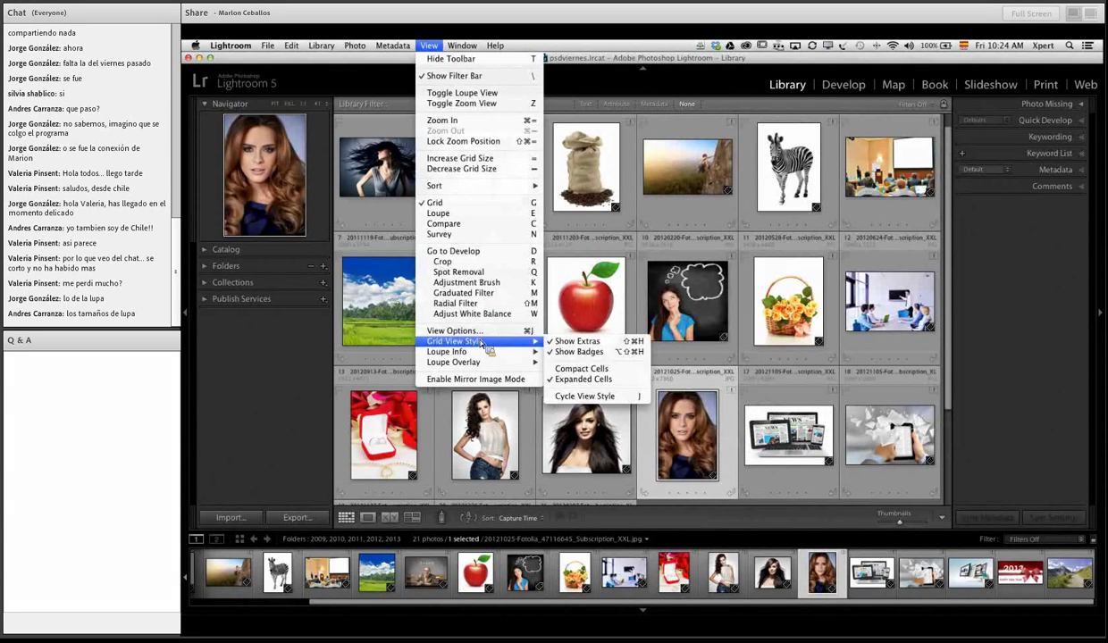
left_click(473, 330)
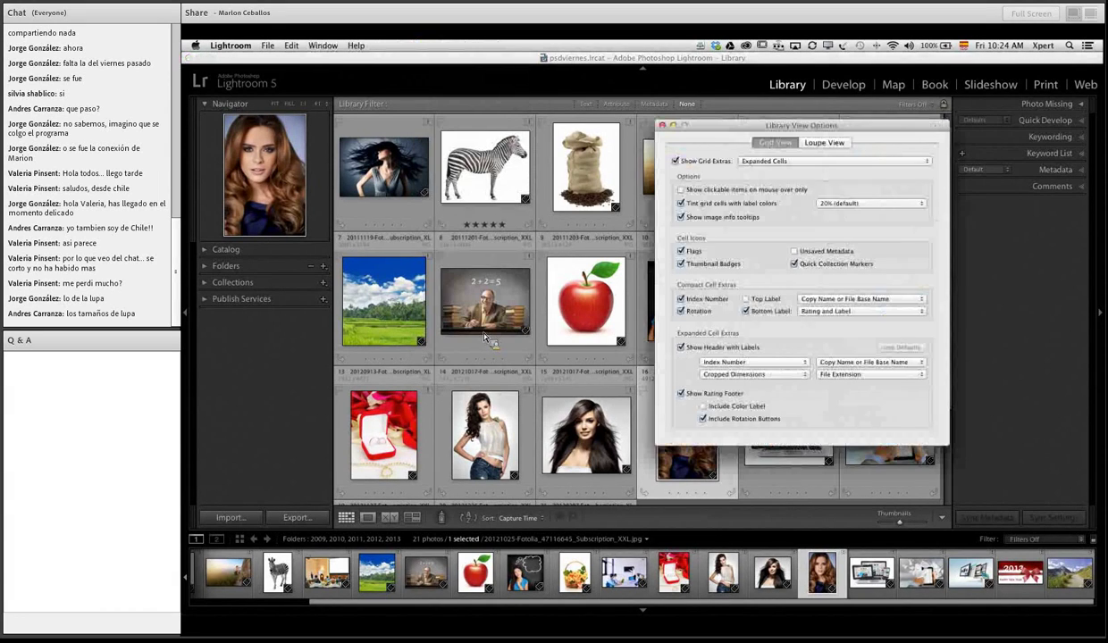
left_click(823, 143)
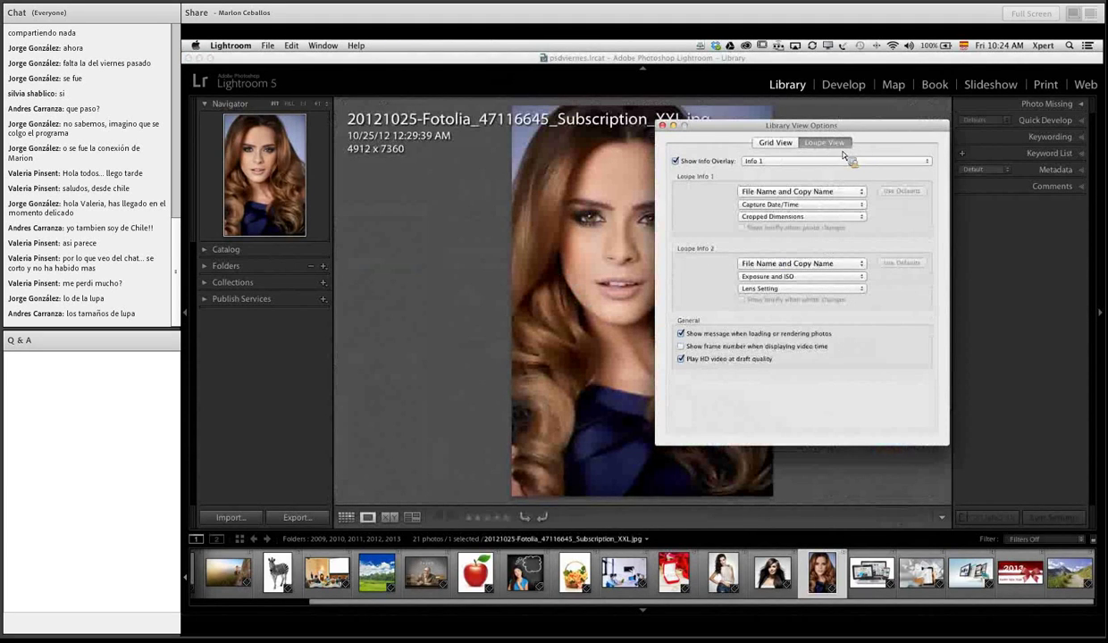
left_click(776, 144)
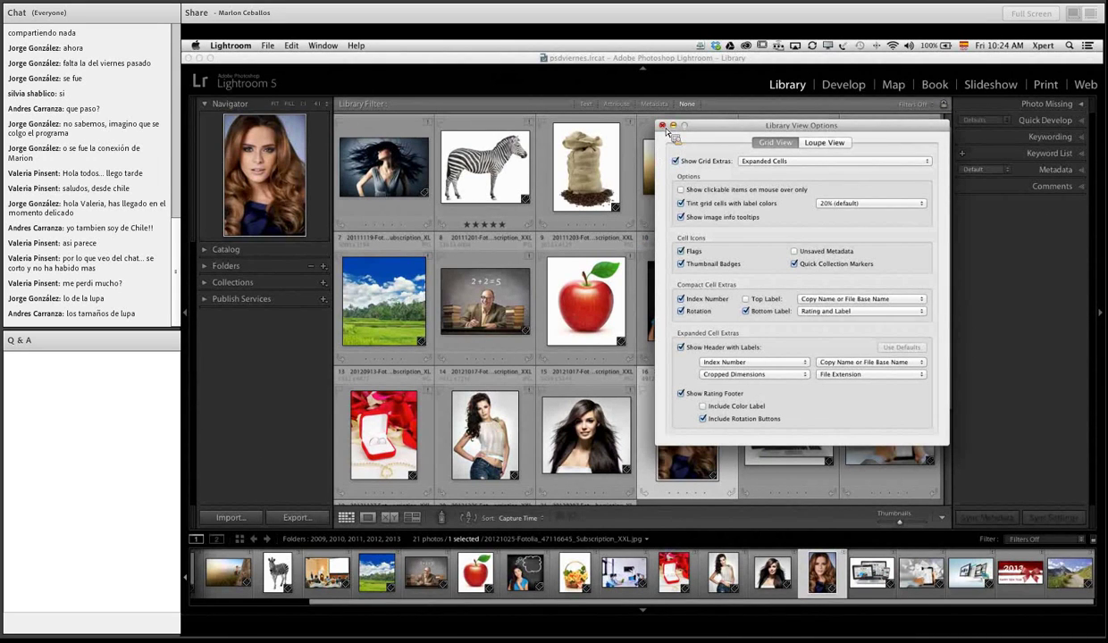
left_click(662, 126)
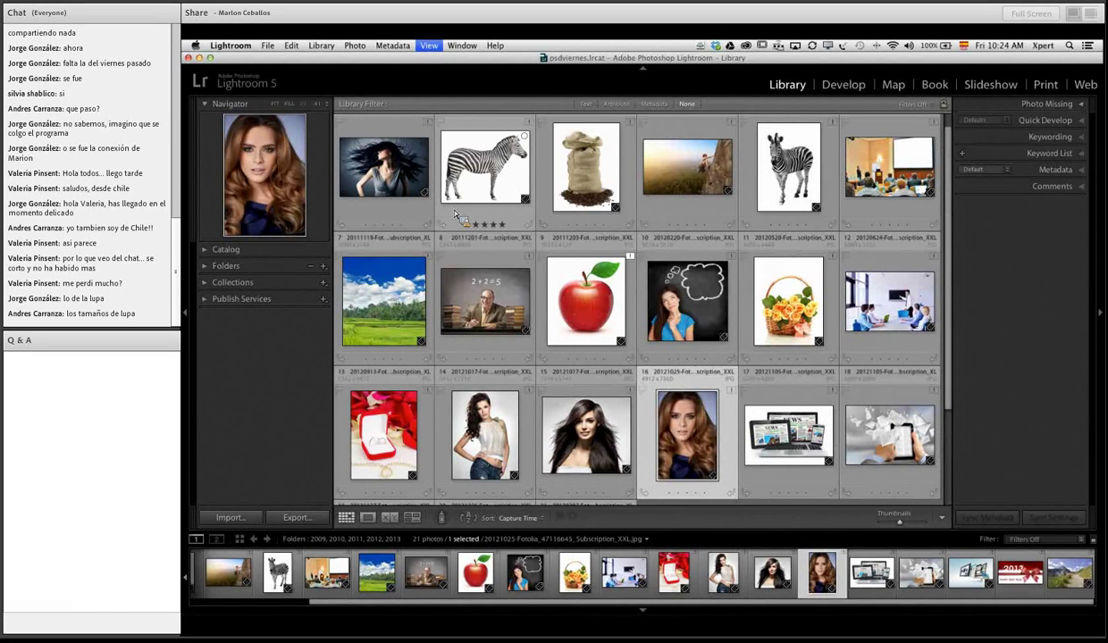
Step: Cycle repeatedly through the grid view styles to compare compact, expanded and extras-free cells, ending on expanded cells
key("j")
key("j")
key("j")
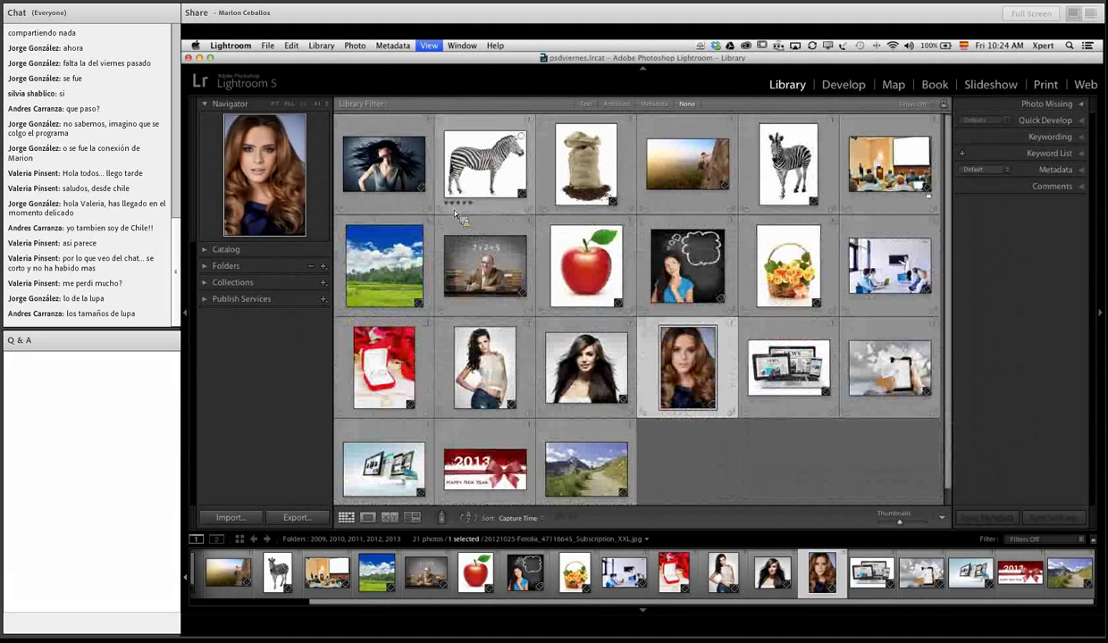
key("j")
key("j")
key("j")
key("j")
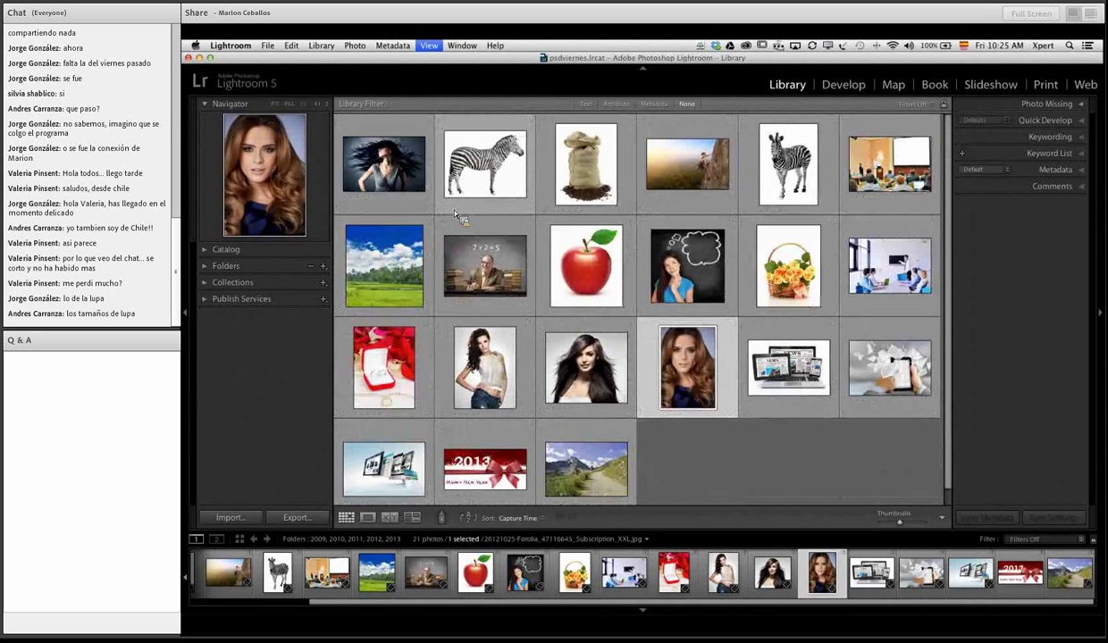
key("j")
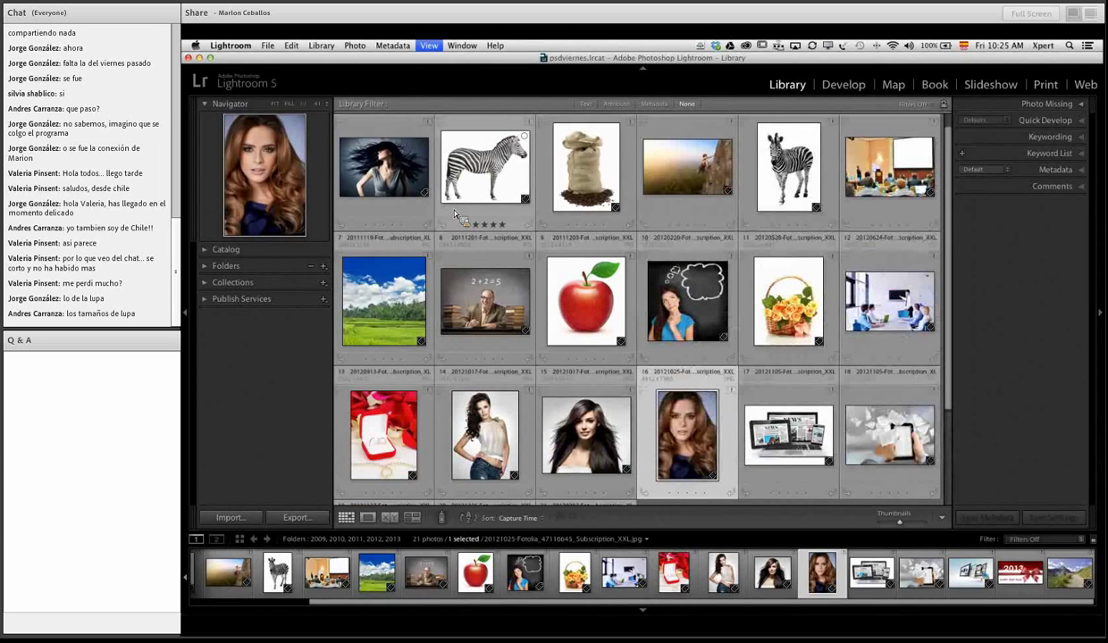
scroll(458, 218, "up", 1)
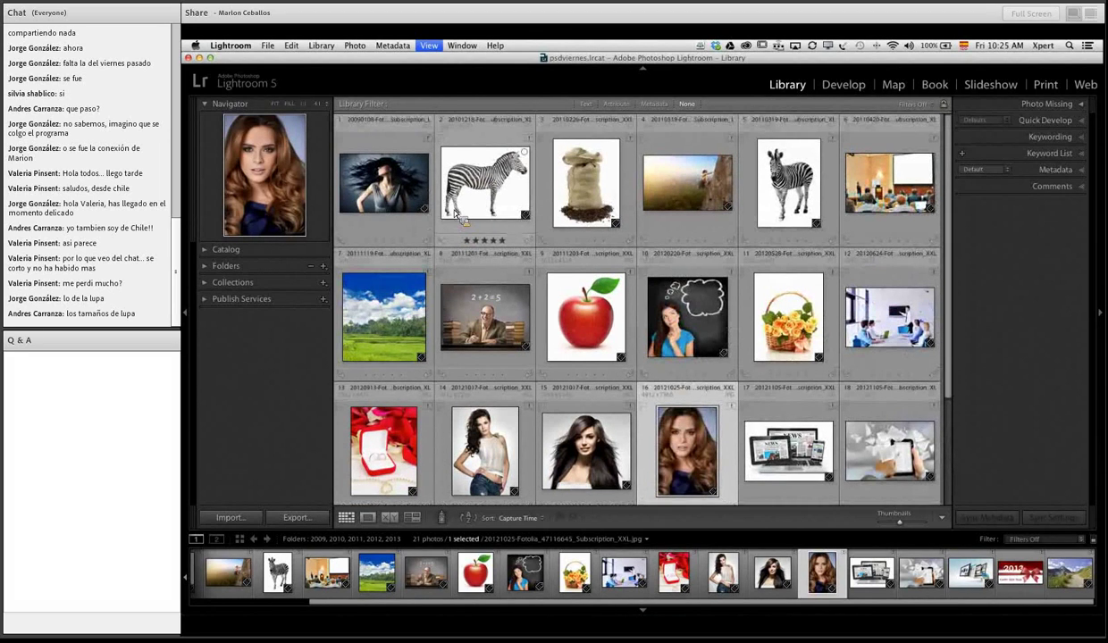
key("j")
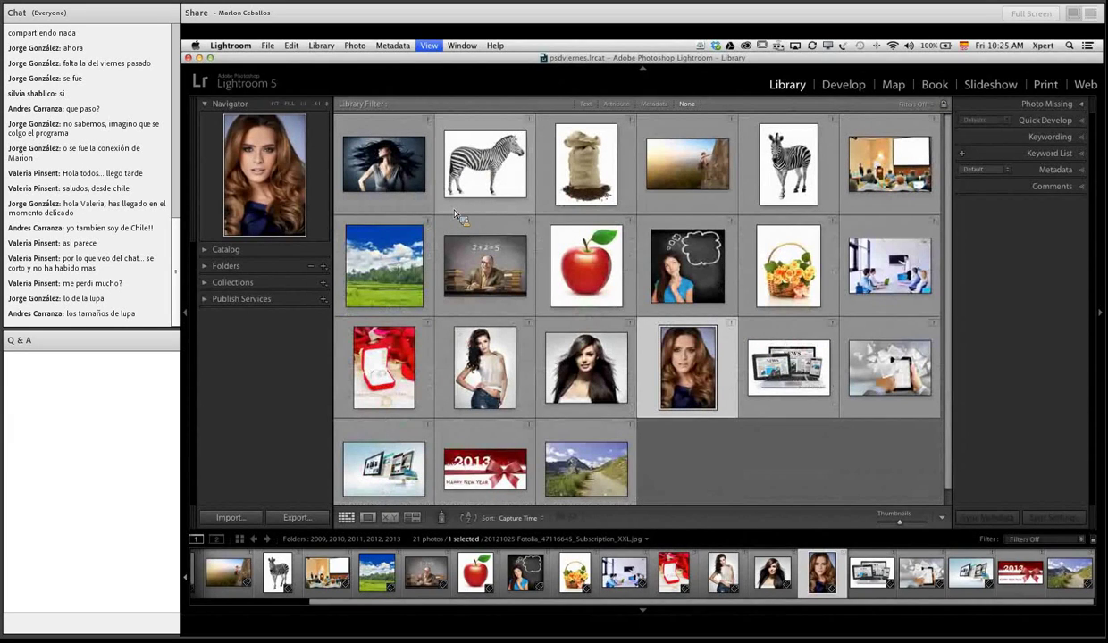
key("j")
key("j")
key("j")
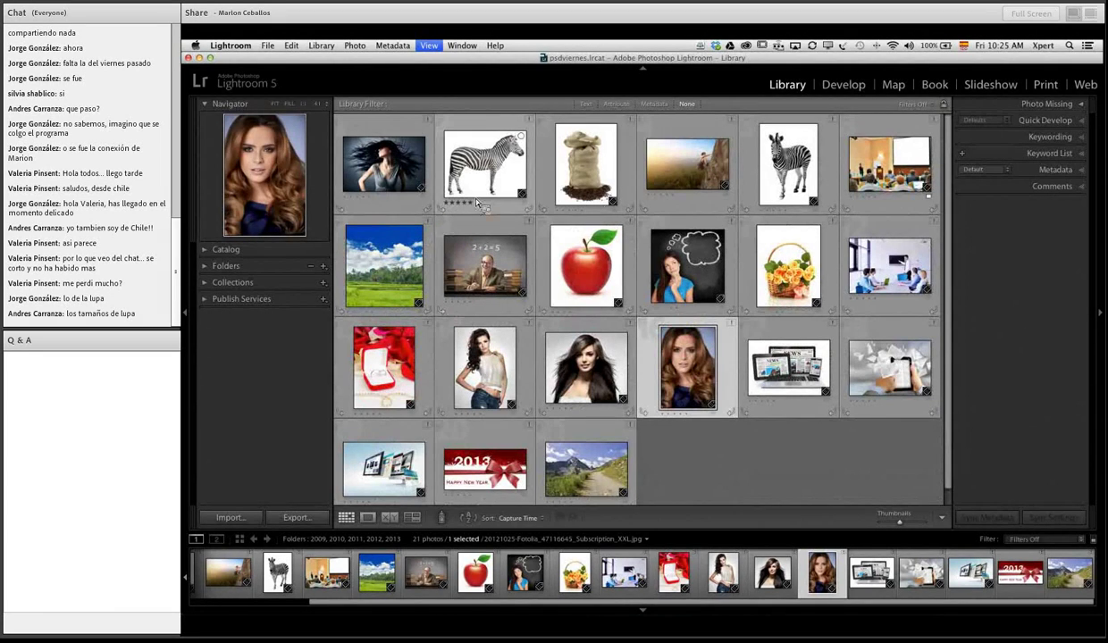
left_click(475, 203)
key("j")
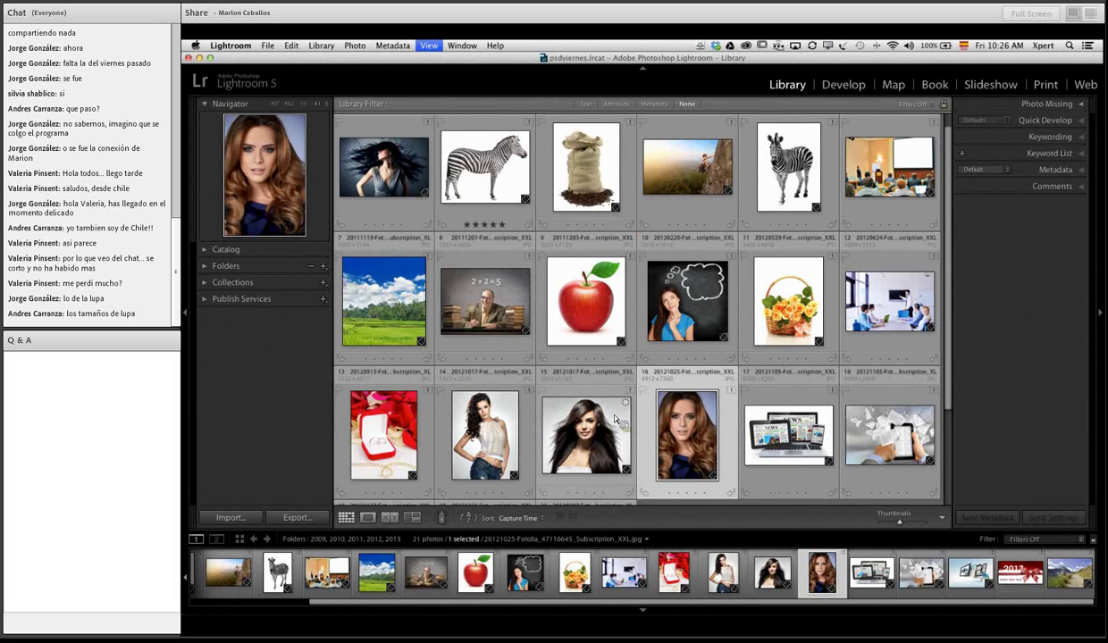
Step: Select several photos in the grid one after another, ending with the green rice field landscape under a blue sky
scroll(598, 409, "down", 1)
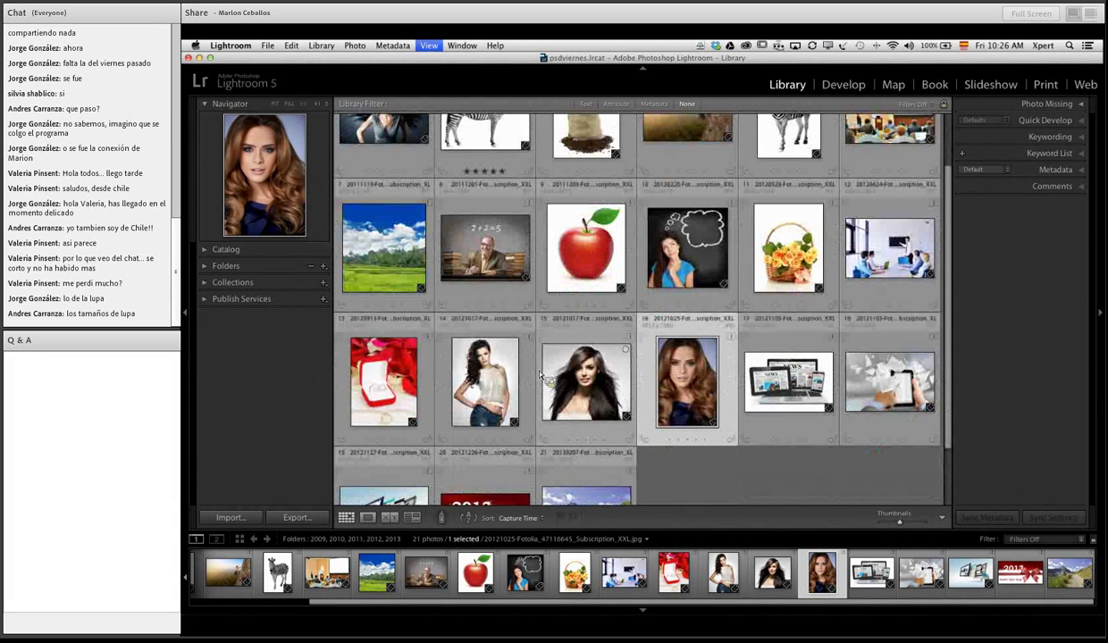
left_click(597, 382)
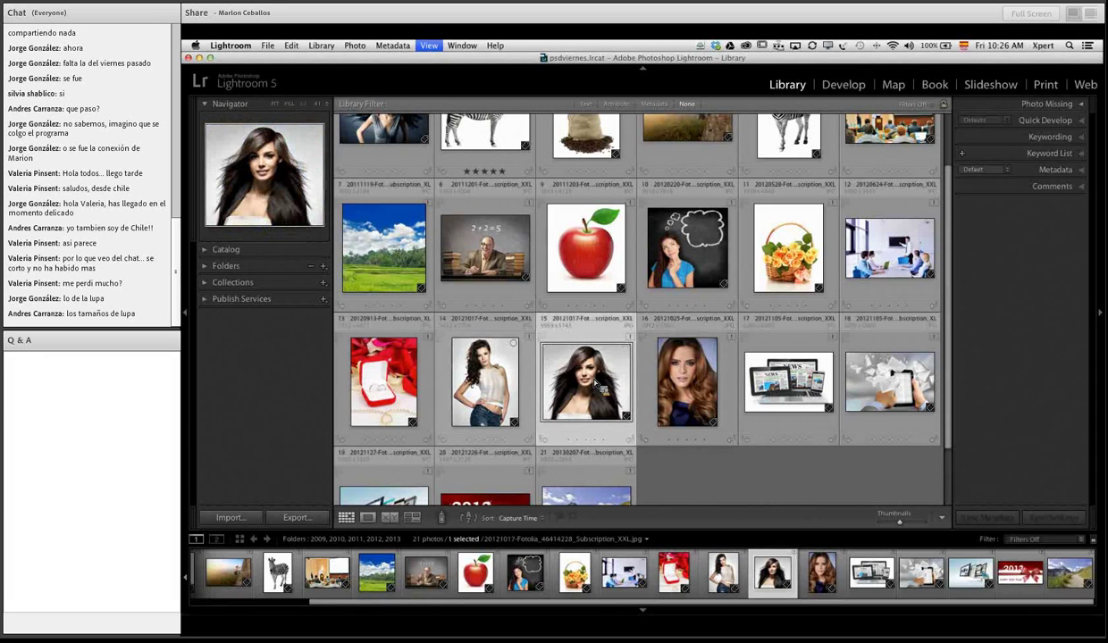
left_click(498, 362)
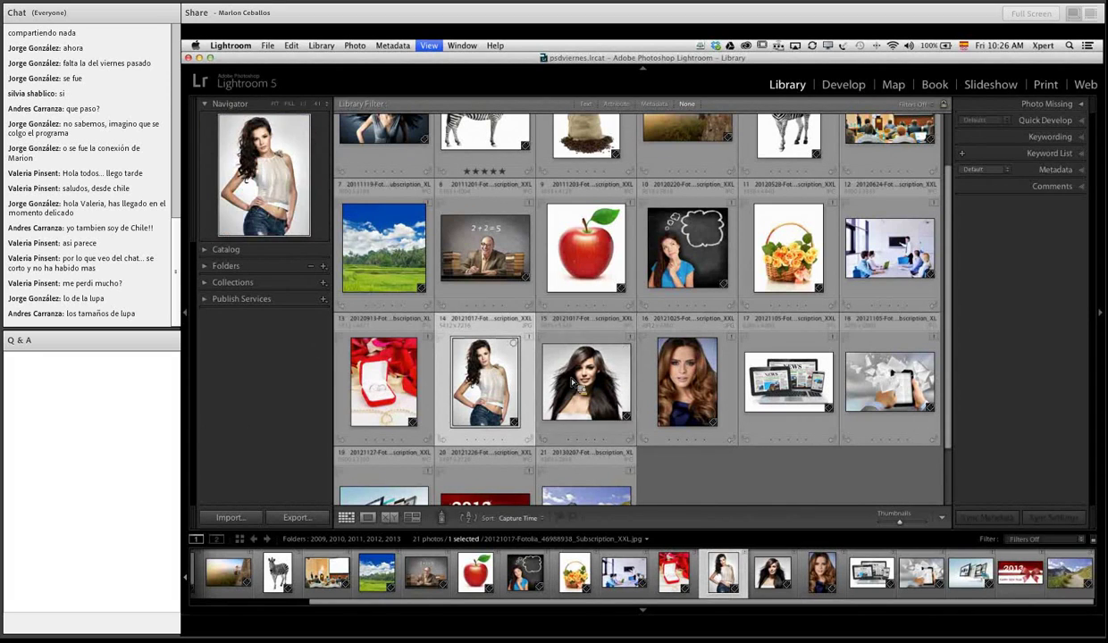
left_click(579, 242)
left_click(517, 228)
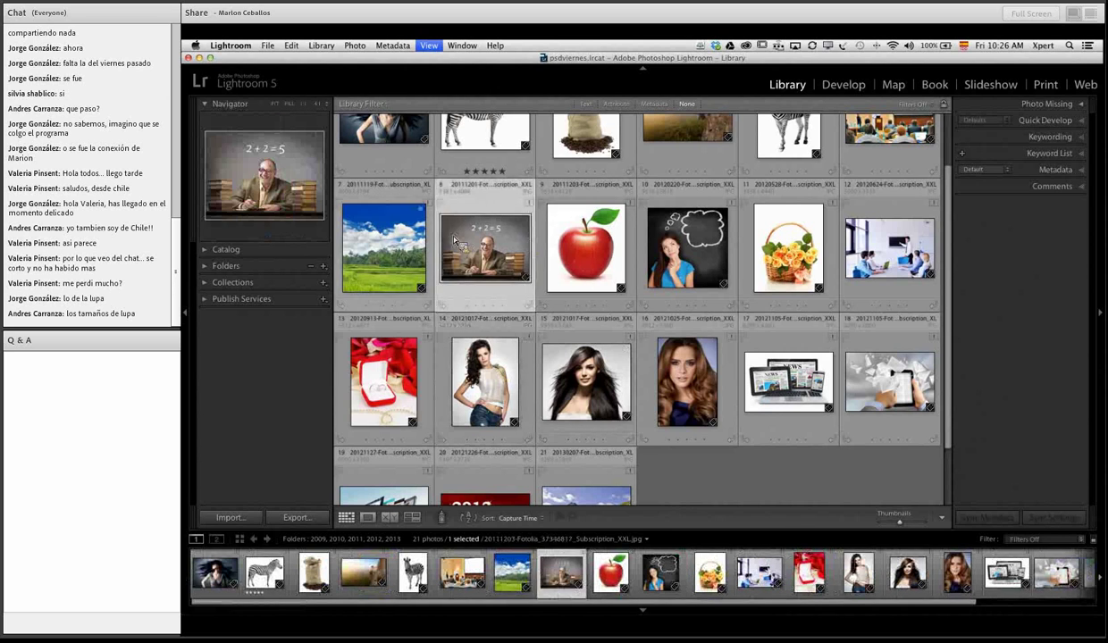
left_click(406, 237)
scroll(511, 308, "up", 2)
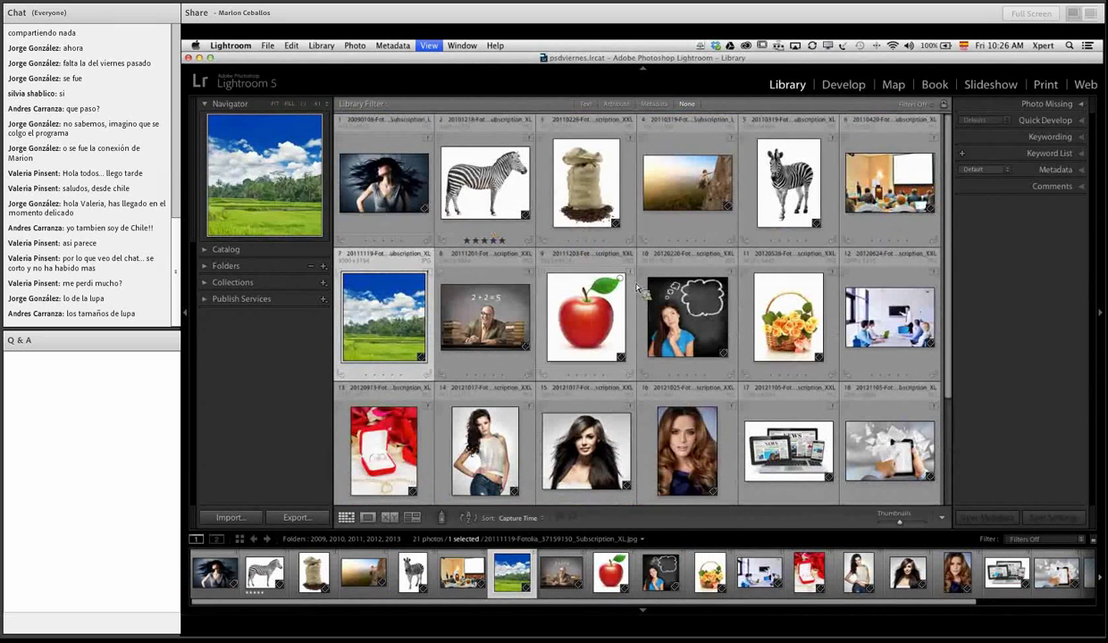
scroll(611, 268, "down", 2)
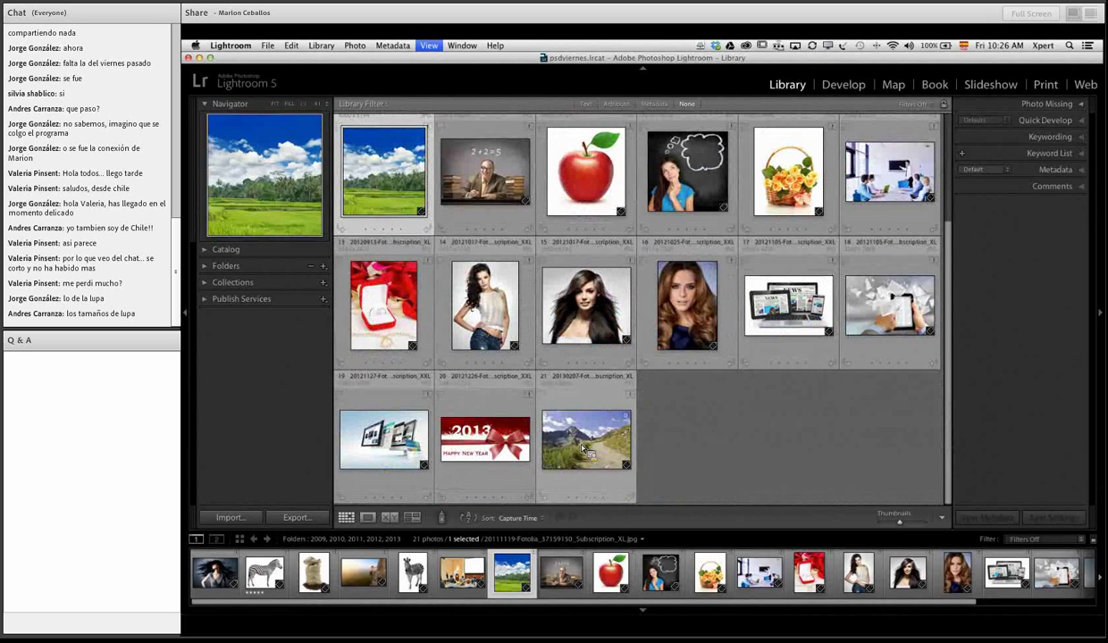
Step: Alternate the selected landscape photo between Loupe and Grid views, ending in Loupe view
left_click(367, 517)
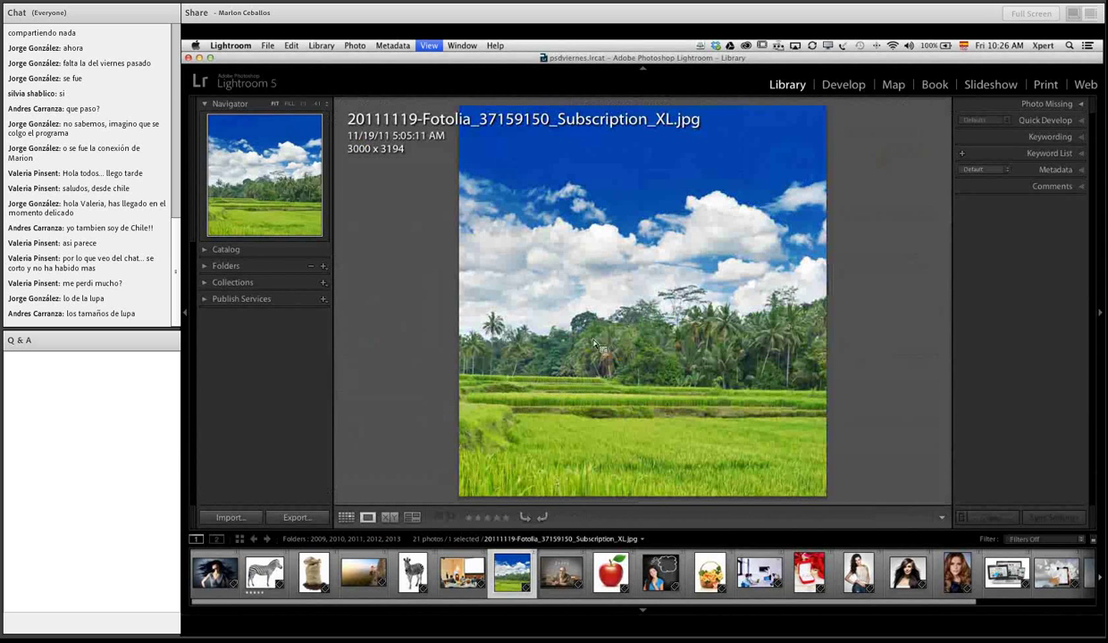
left_click(346, 517)
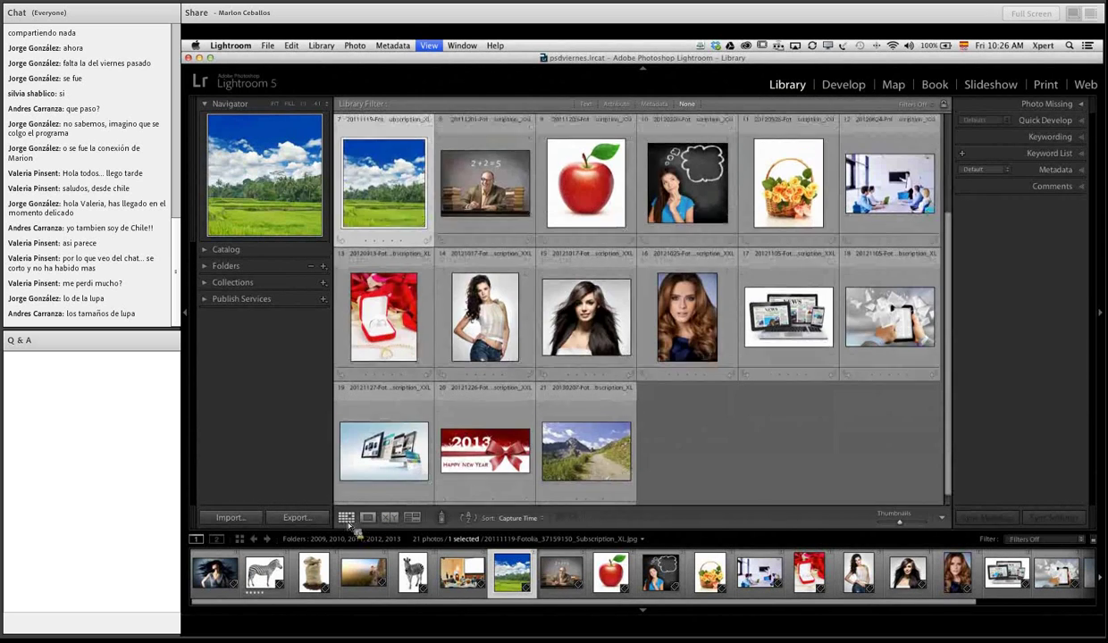
left_click(369, 519)
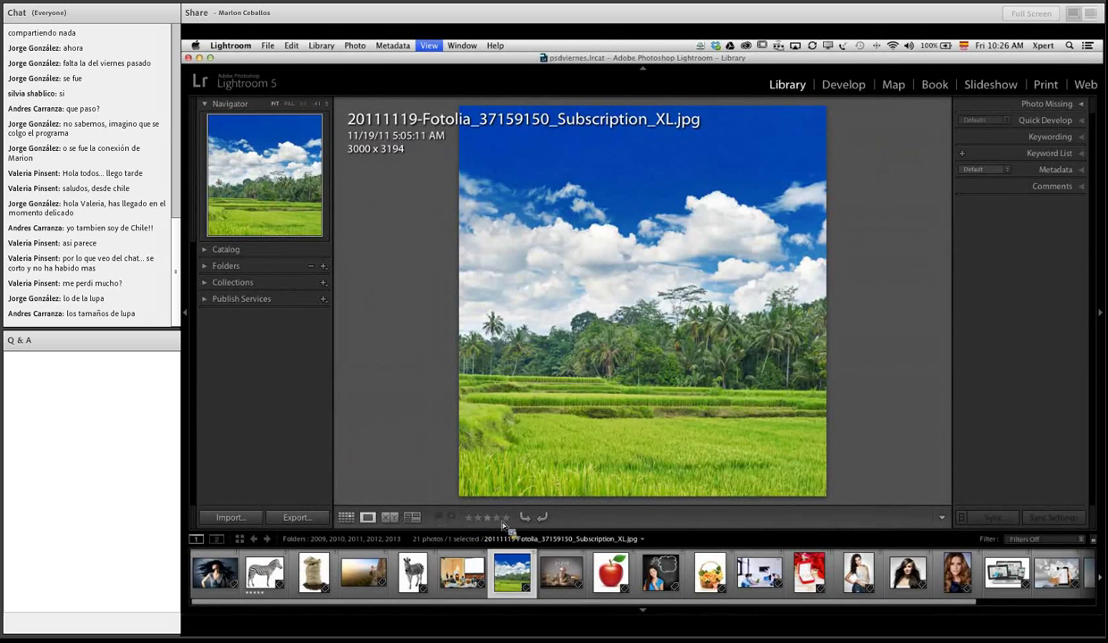
Step: Try different star ratings on the landscape photo, set it to five stars, and return to Grid view
left_click(487, 519)
left_click(469, 518)
left_click(507, 519)
left_click(488, 519)
left_click(505, 518)
left_click(346, 518)
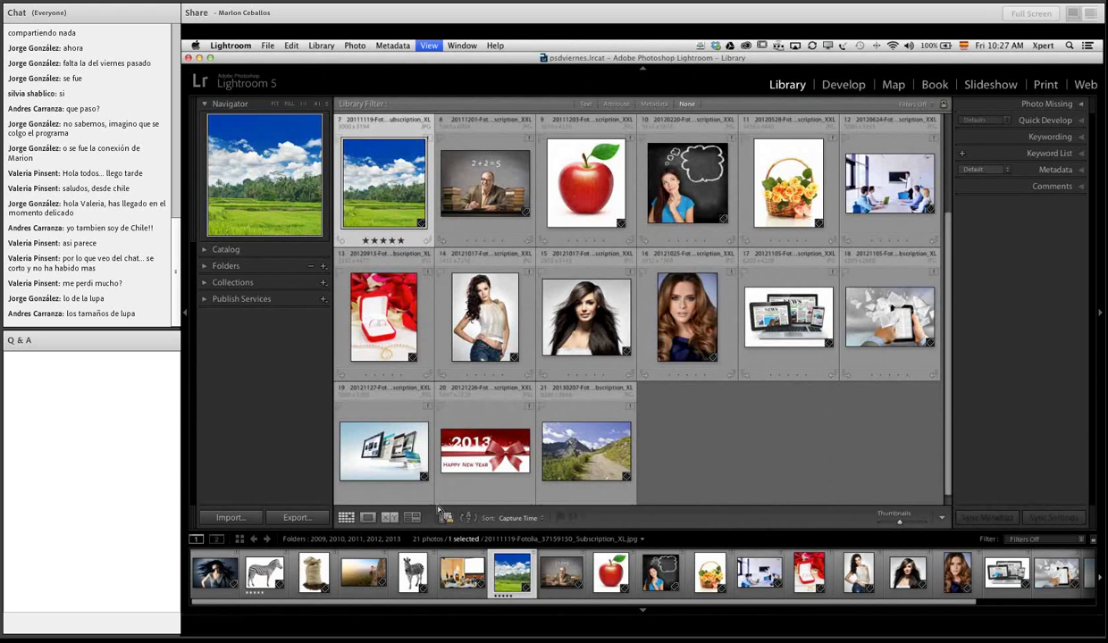
Step: Show the landscape photo in Loupe view, then hide the Rating control from the toolbar and restore it
left_click(371, 519)
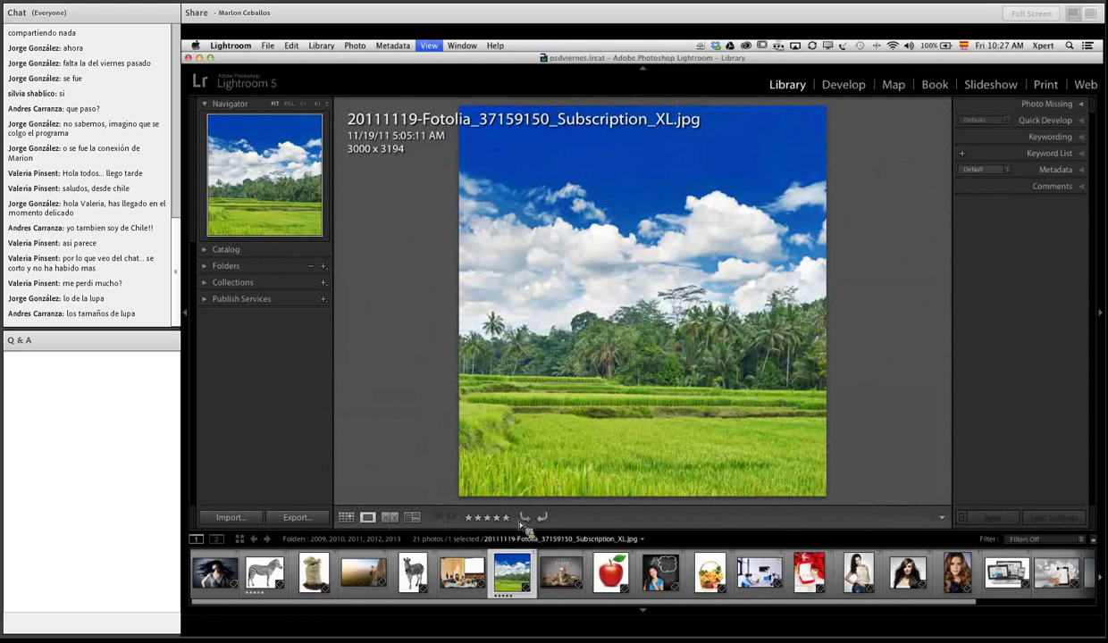
left_click(942, 517)
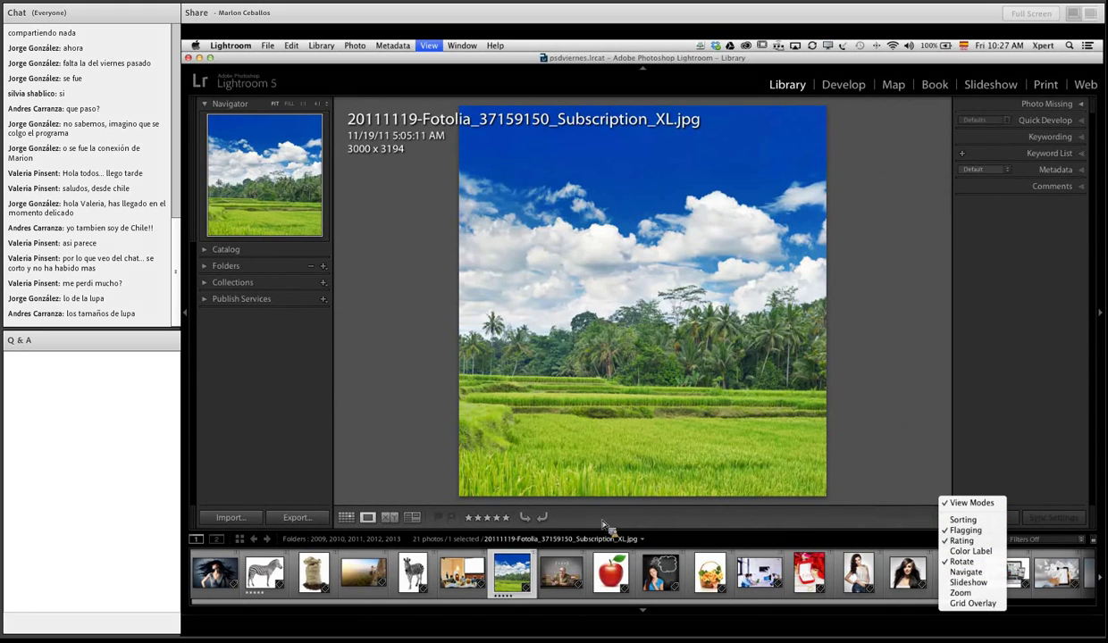
left_click(981, 541)
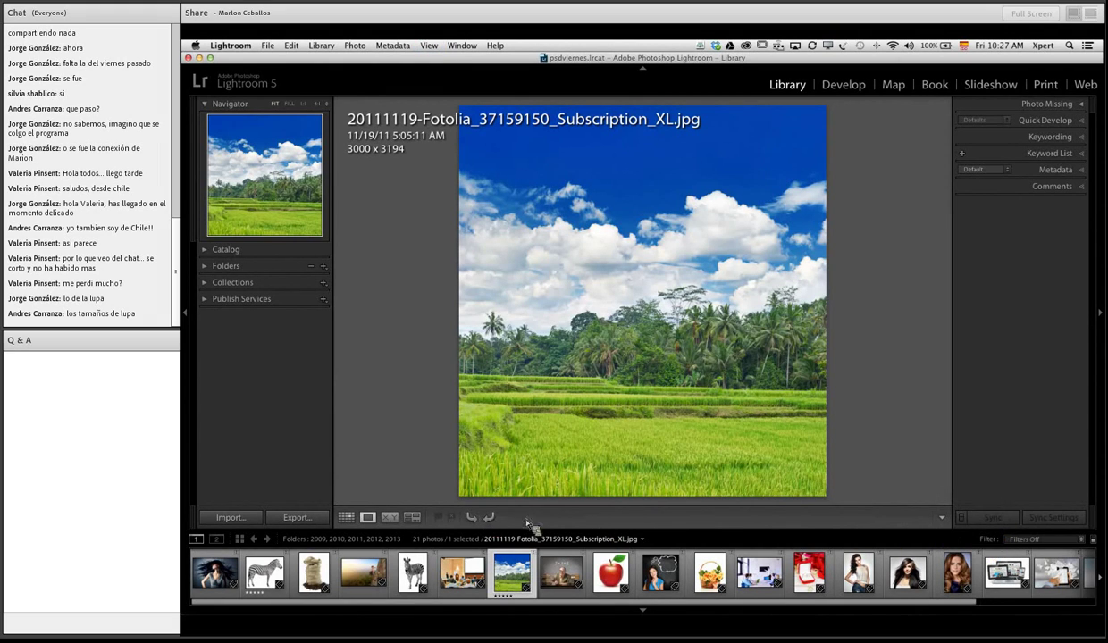
left_click(941, 517)
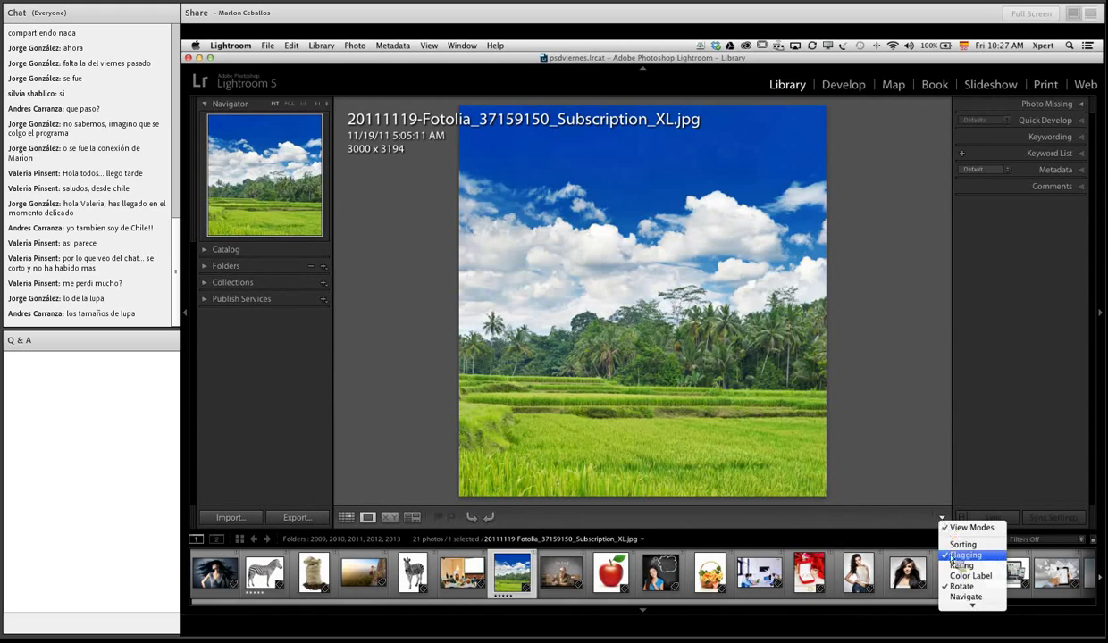
left_click(961, 544)
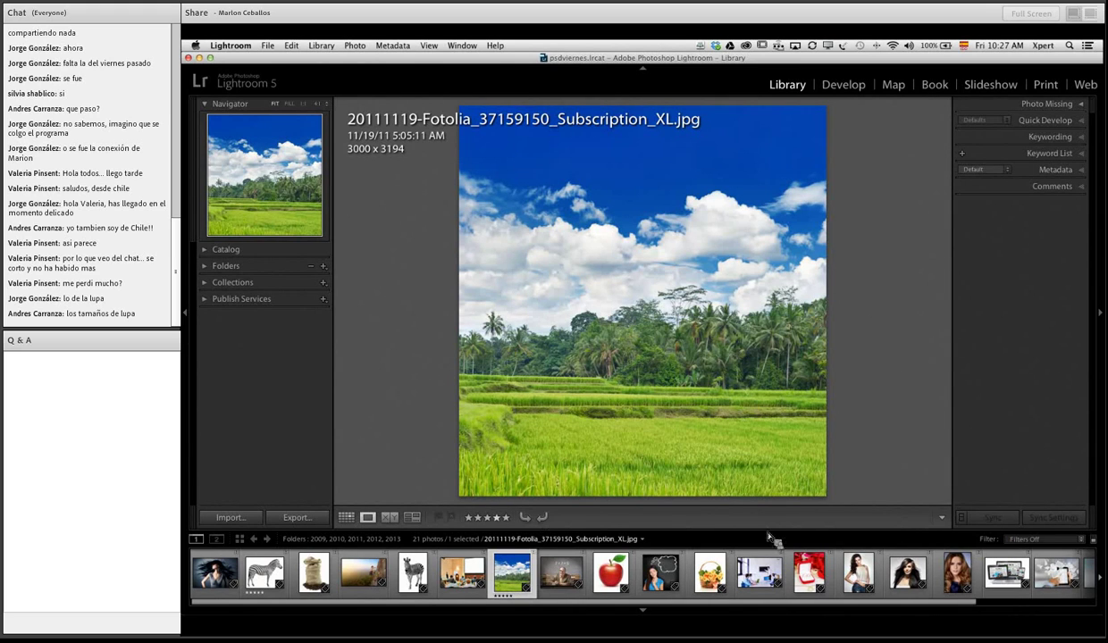
Step: Add the Color Label control to the toolbar, label the landscape and ring box photos red, and deselect everything in Grid view
left_click(941, 518)
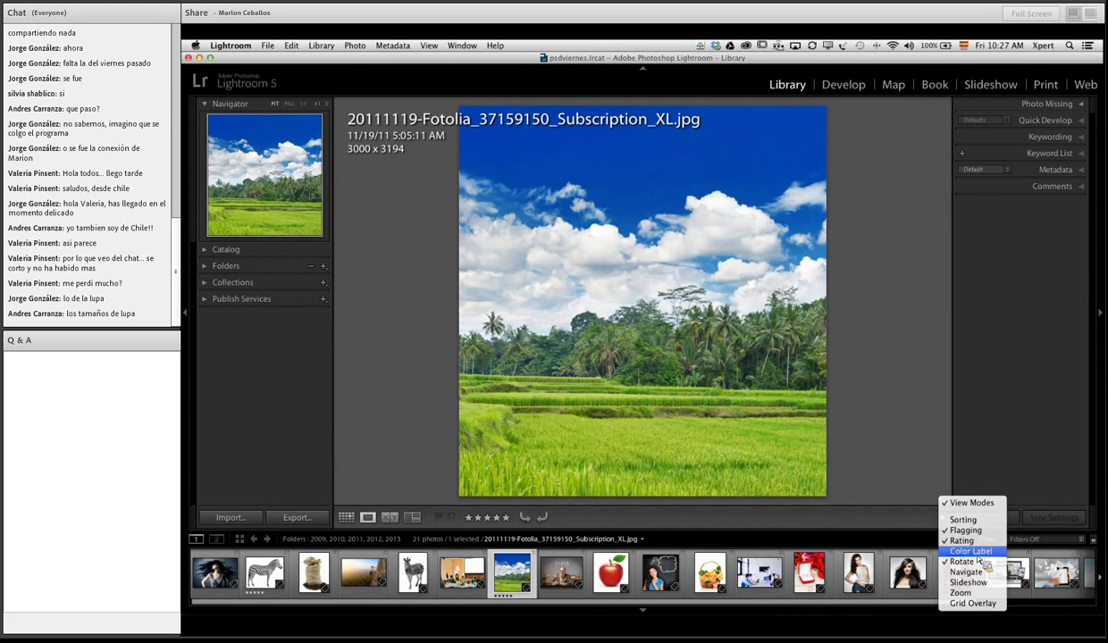
left_click(977, 554)
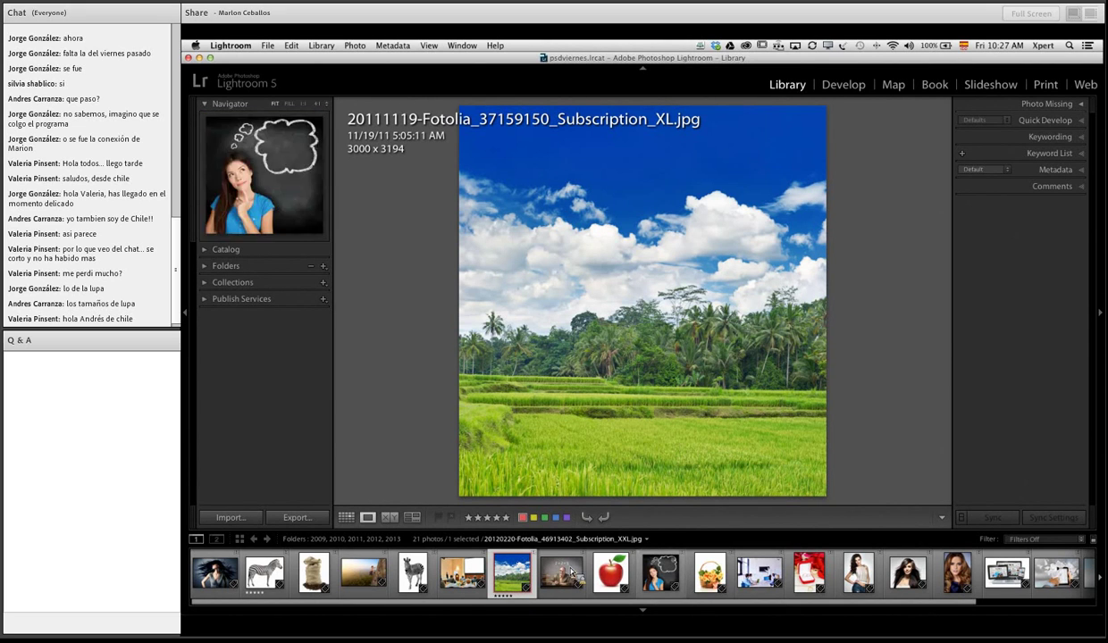
left_click(807, 576)
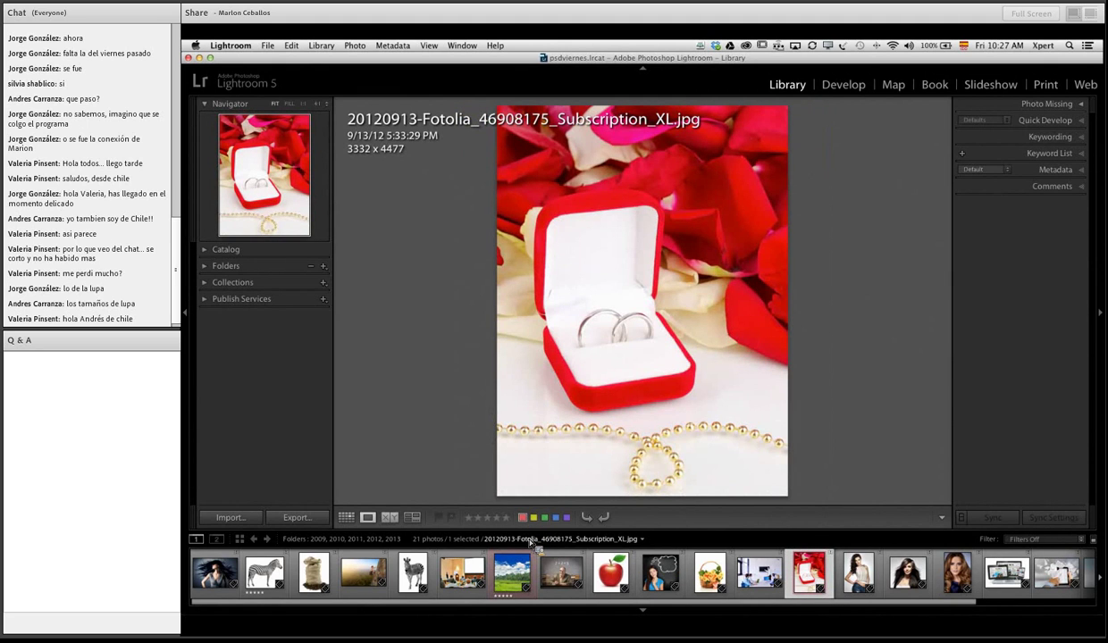
key("g")
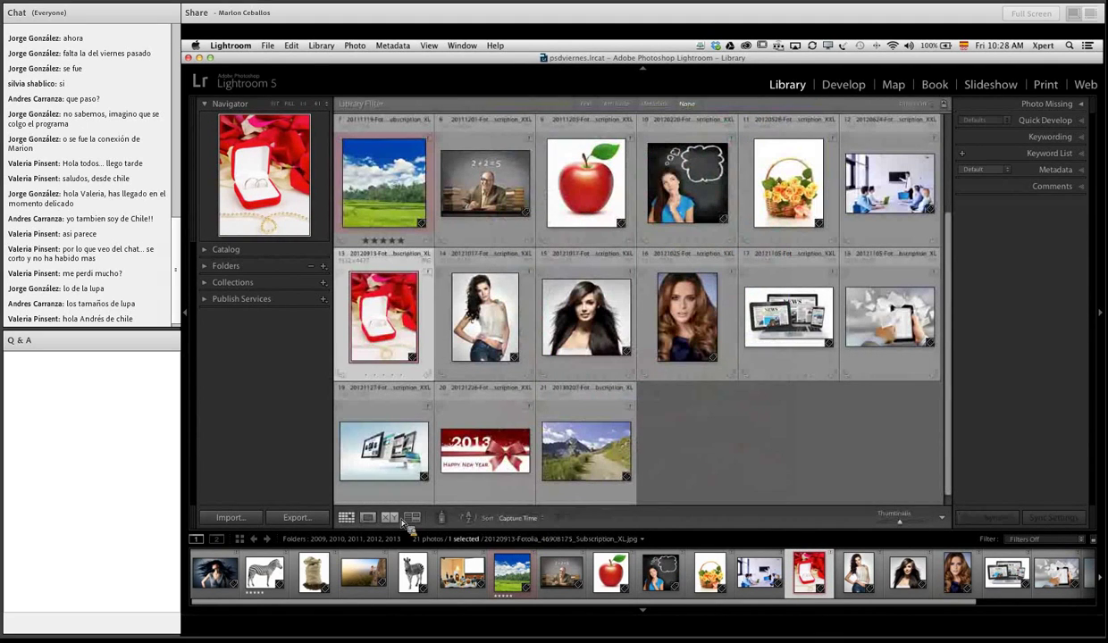
left_click(773, 404)
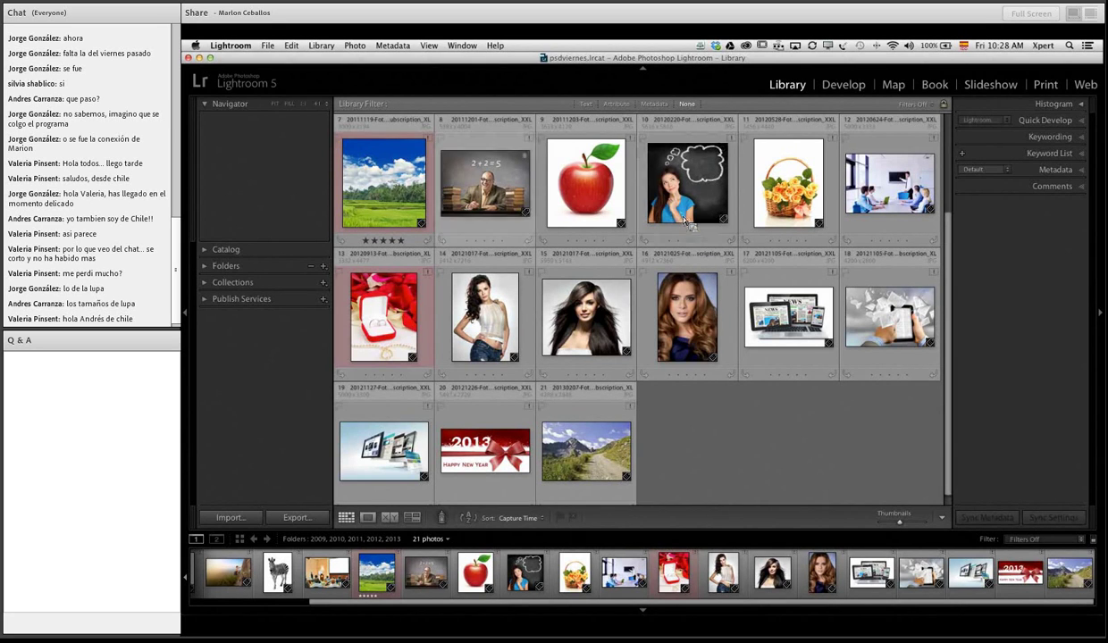
Step: Switch to Loupe view and back to Grid view
left_click(435, 48)
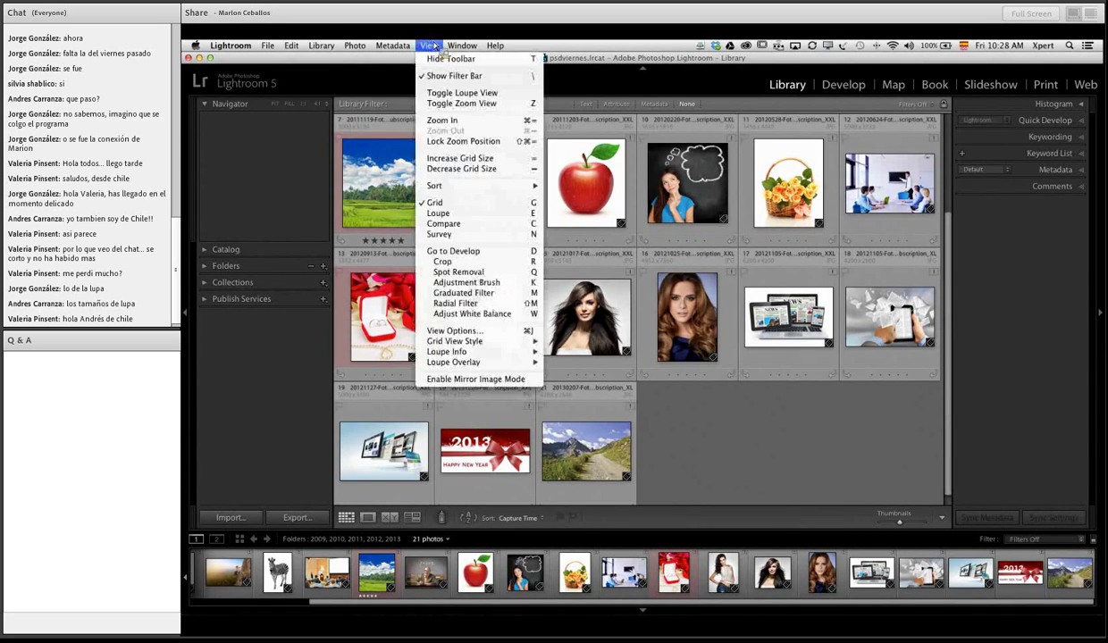
left_click(585, 69)
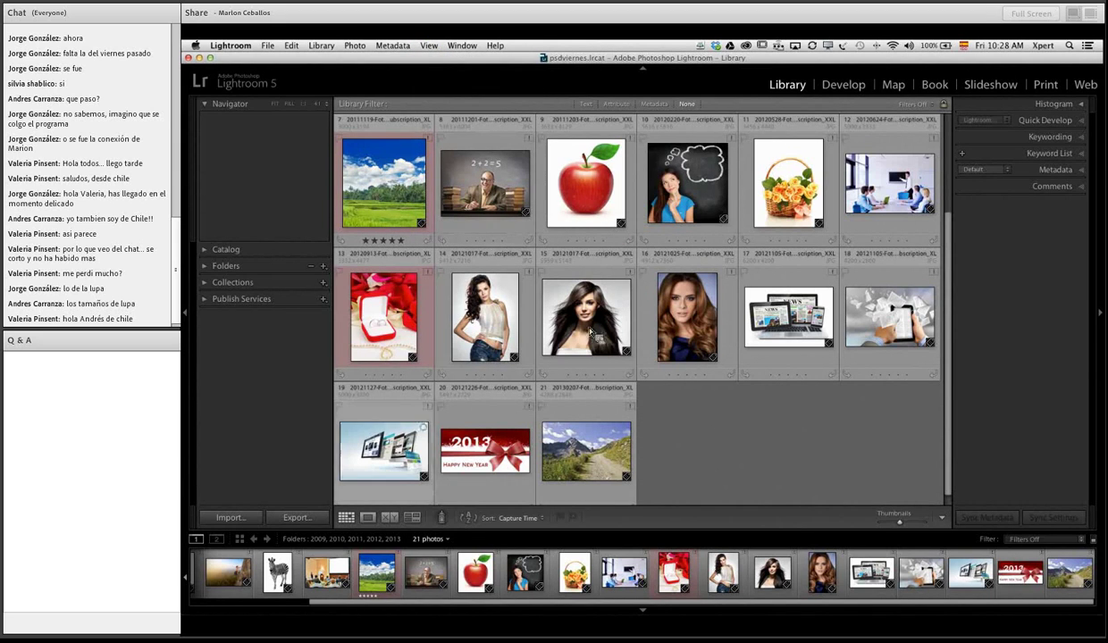
left_click(367, 517)
left_click(347, 517)
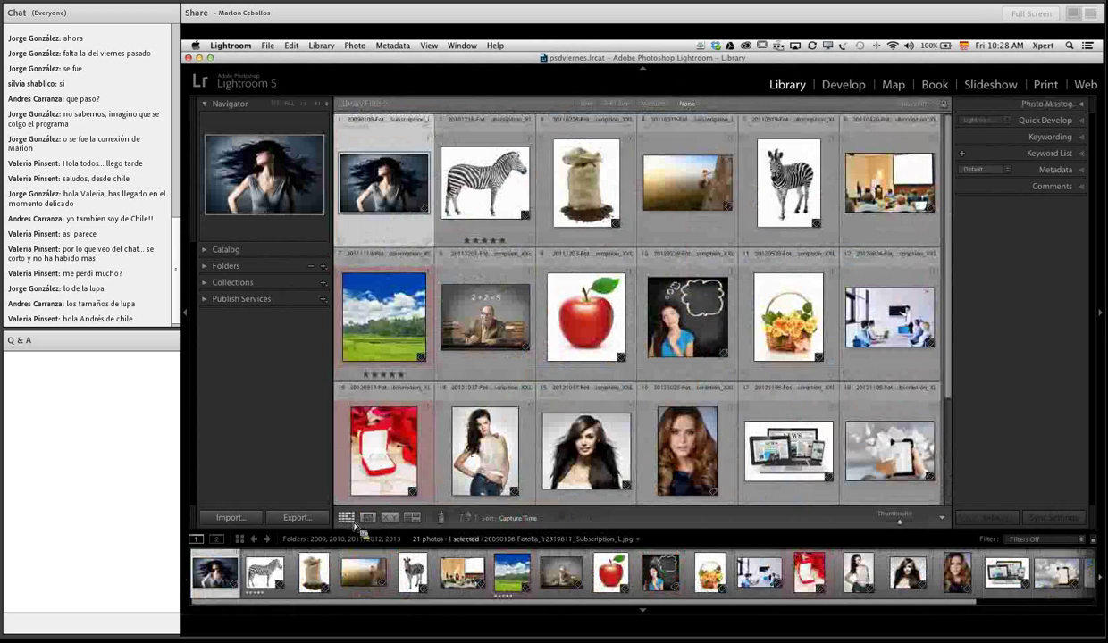
Step: Open the Library View Options and review the Loupe View settings before returning to the Grid View settings
left_click(429, 46)
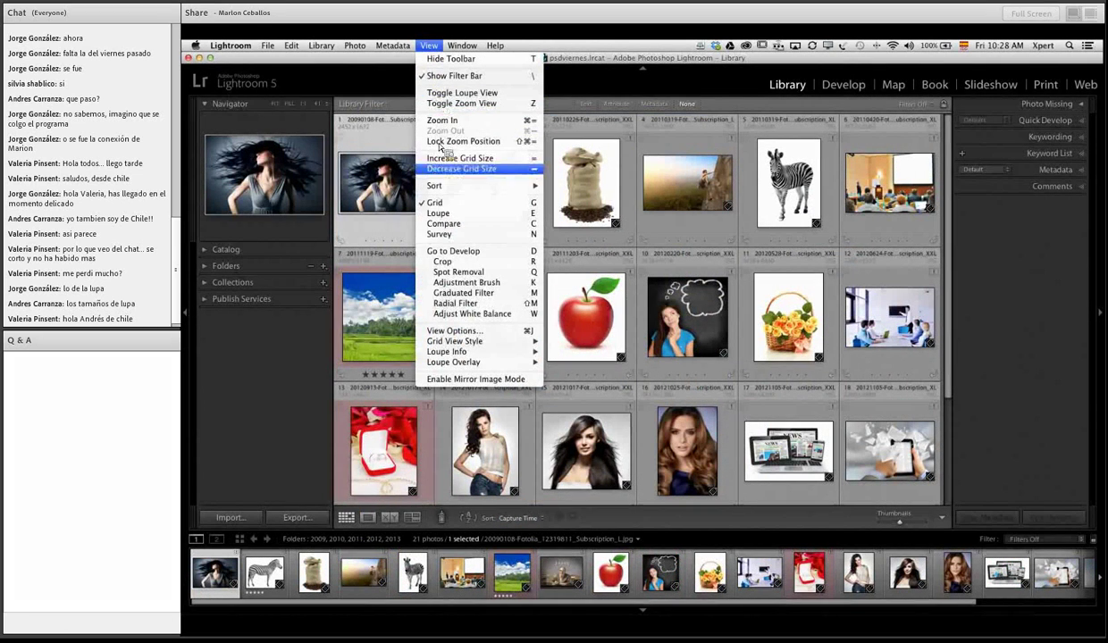
left_click(454, 332)
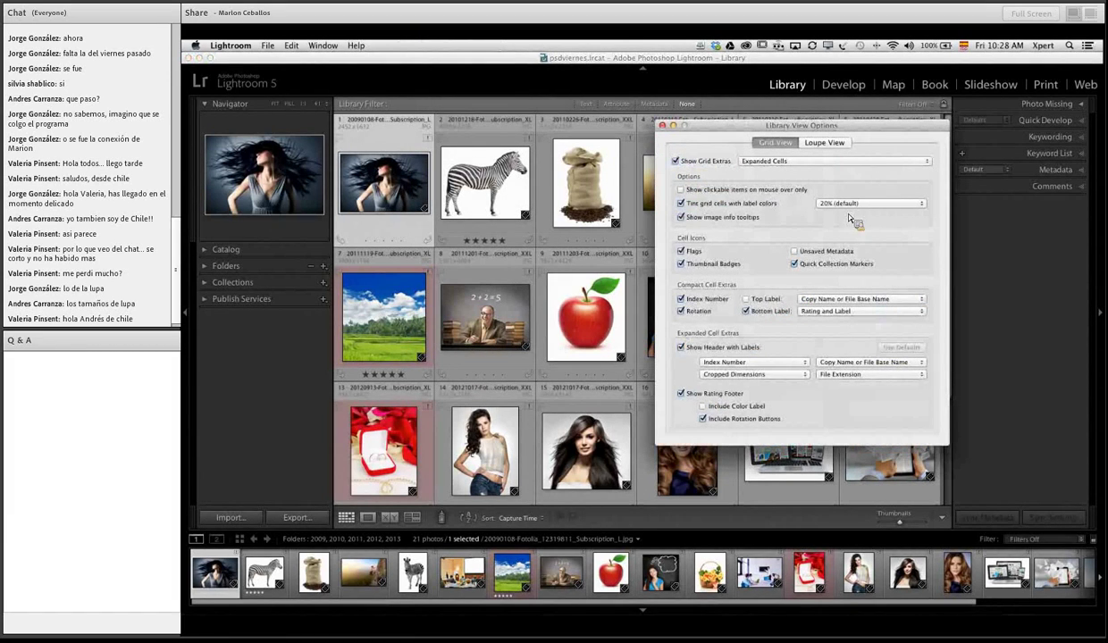
left_click(821, 144)
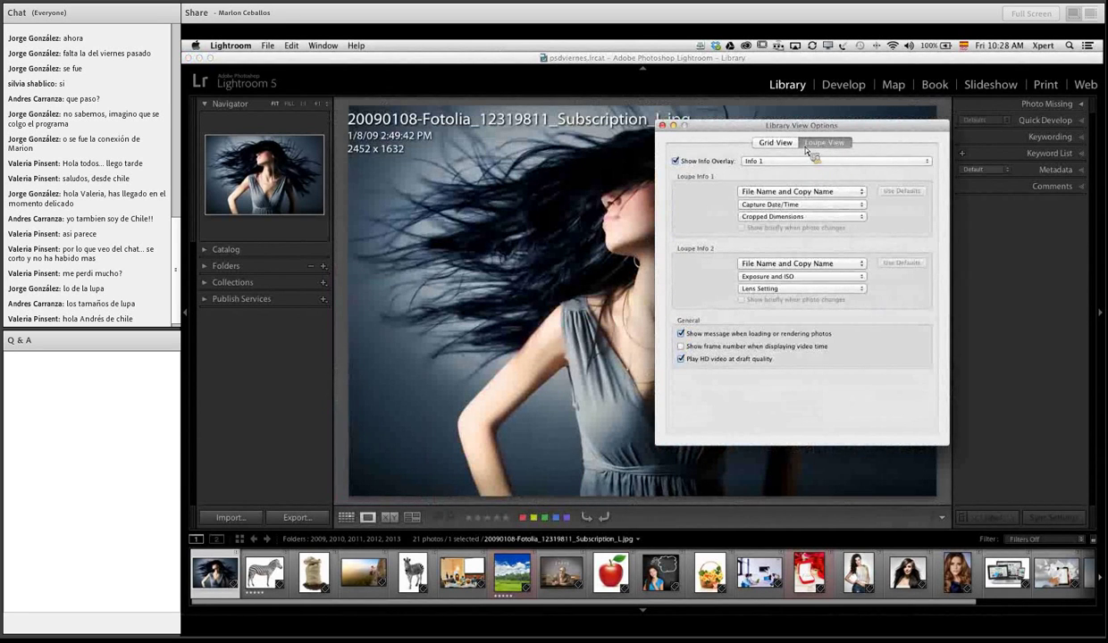
left_click(780, 145)
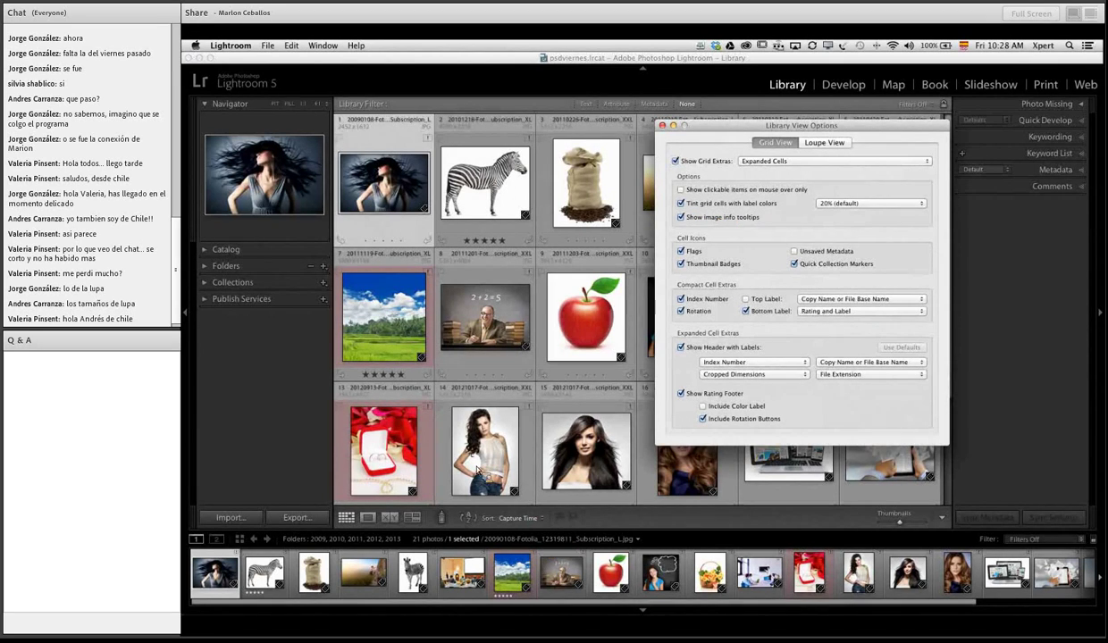
Step: Try the grid cell label tint switched off and at 50%, and restore it to 20% (default)
left_click(680, 203)
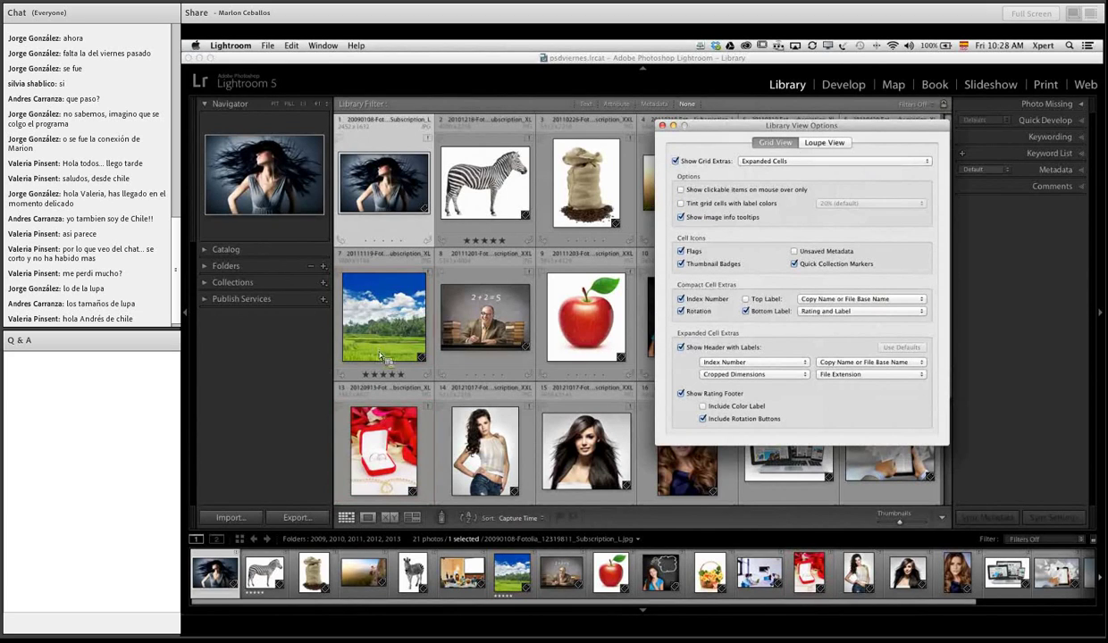
left_click(680, 202)
left_click(825, 205)
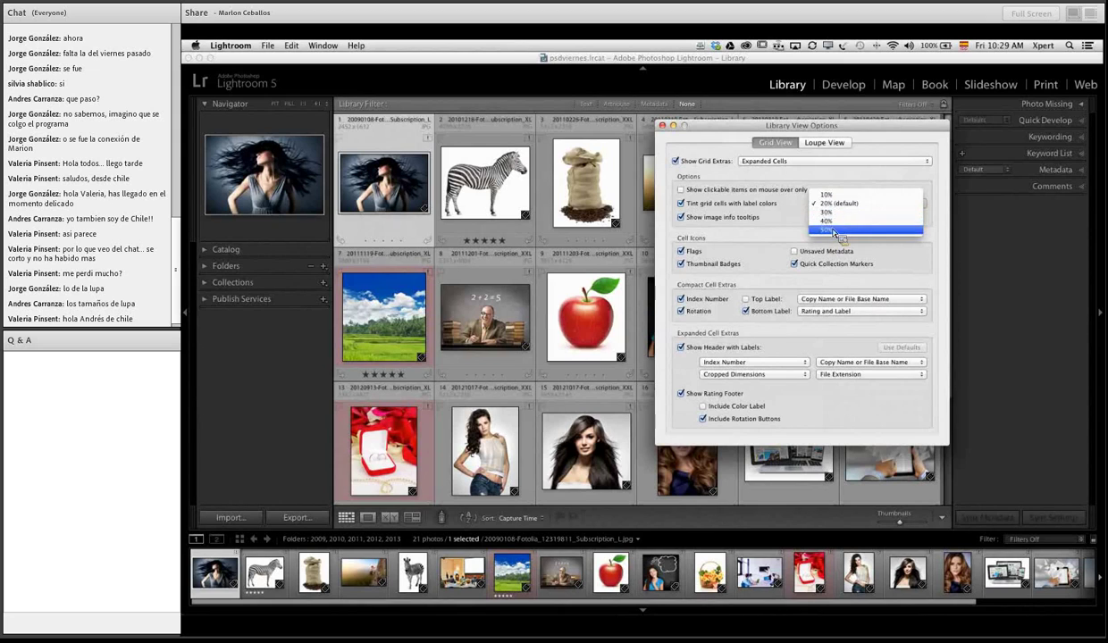
left_click(829, 229)
left_click(871, 202)
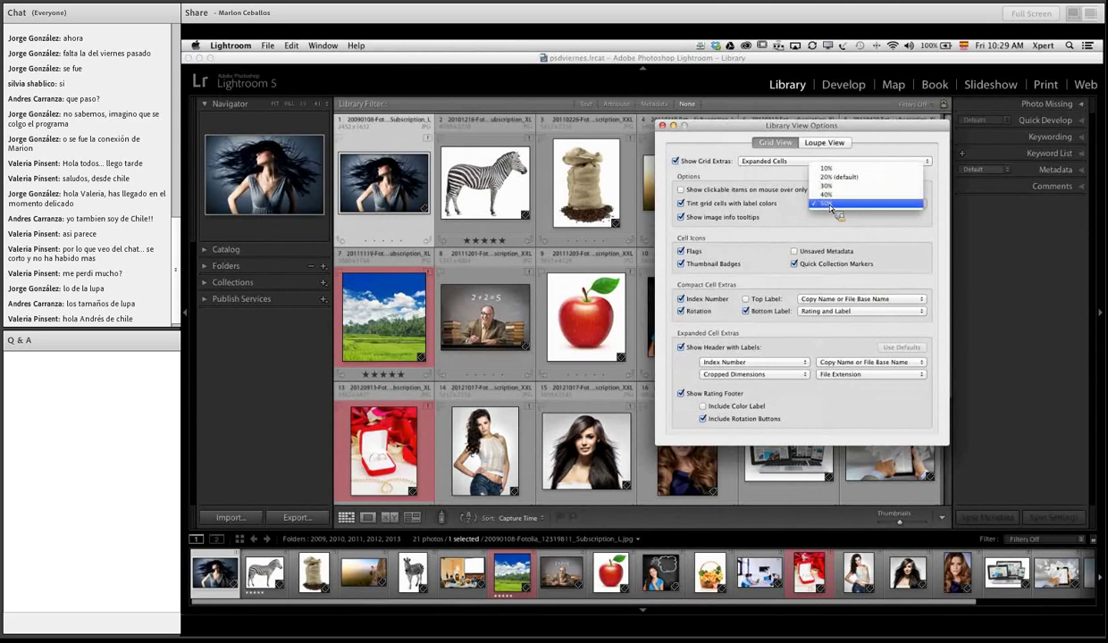
left_click(839, 183)
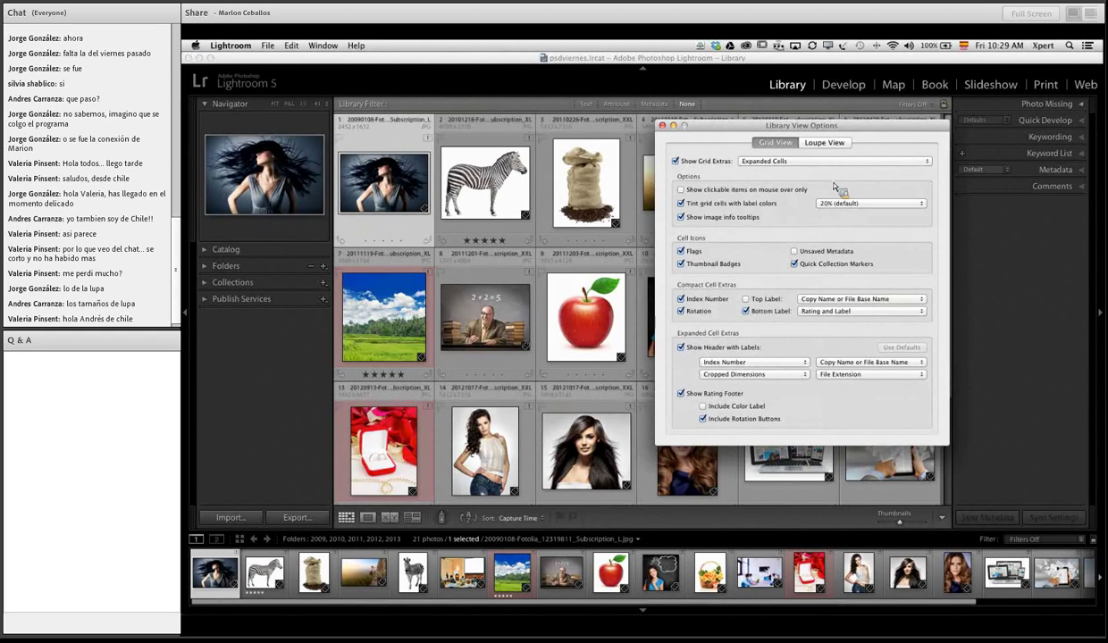
Step: Try the Flags and Thumbnail Badges cell icon options, keep both enabled, and close the Library View Options
left_click(680, 251)
left_click(683, 264)
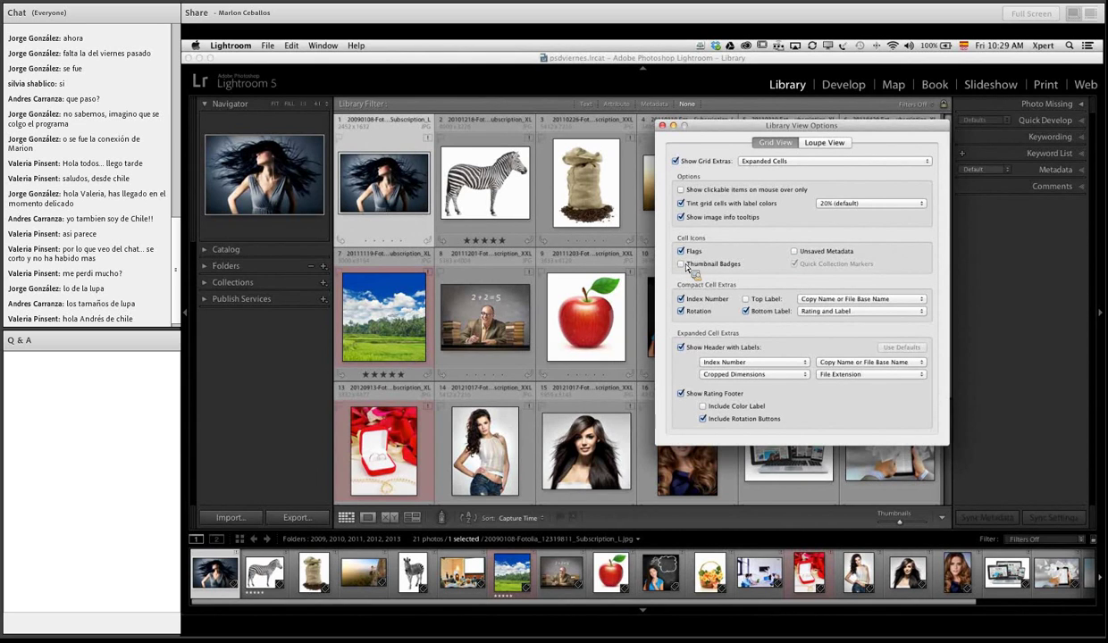
left_click(682, 265)
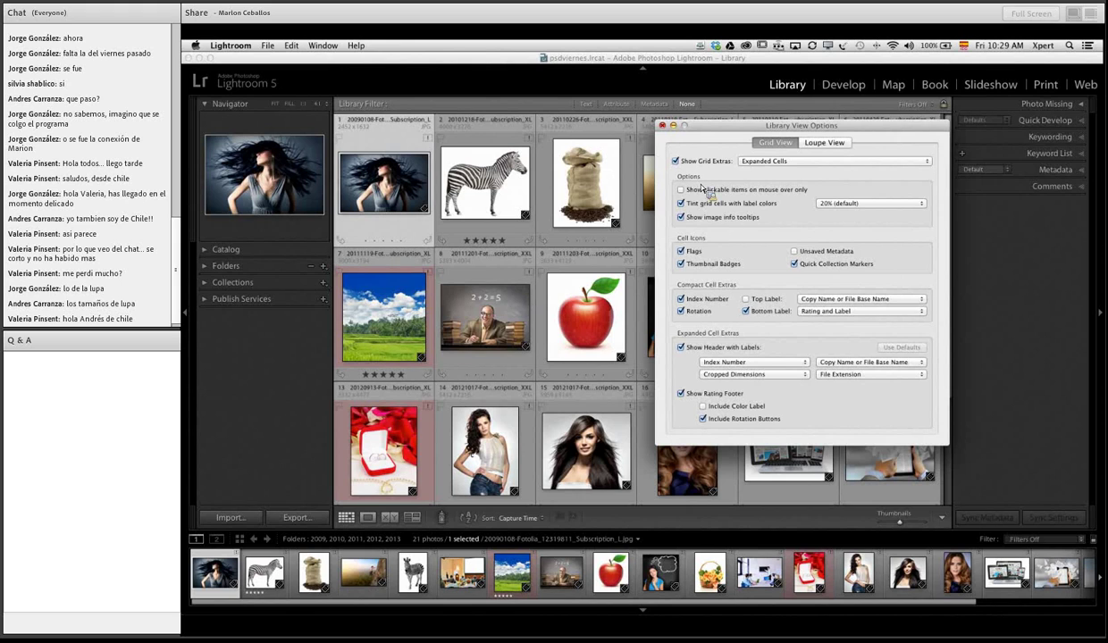
left_click(662, 125)
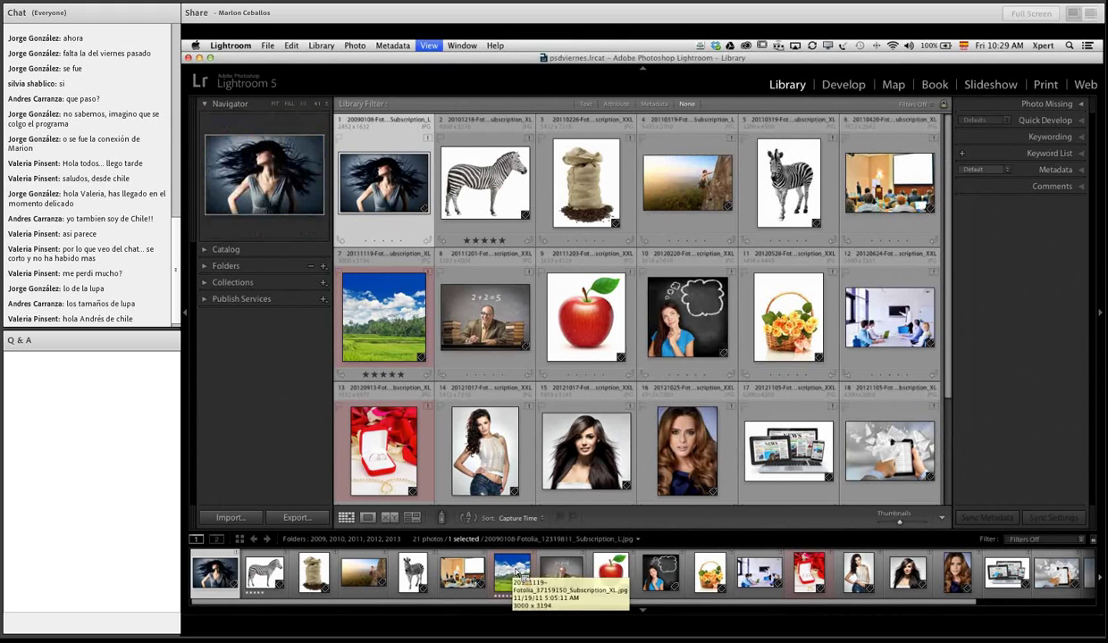
Step: Reopen the Library View Options, toggle the image info tooltips option, and close the dialog
left_click(430, 45)
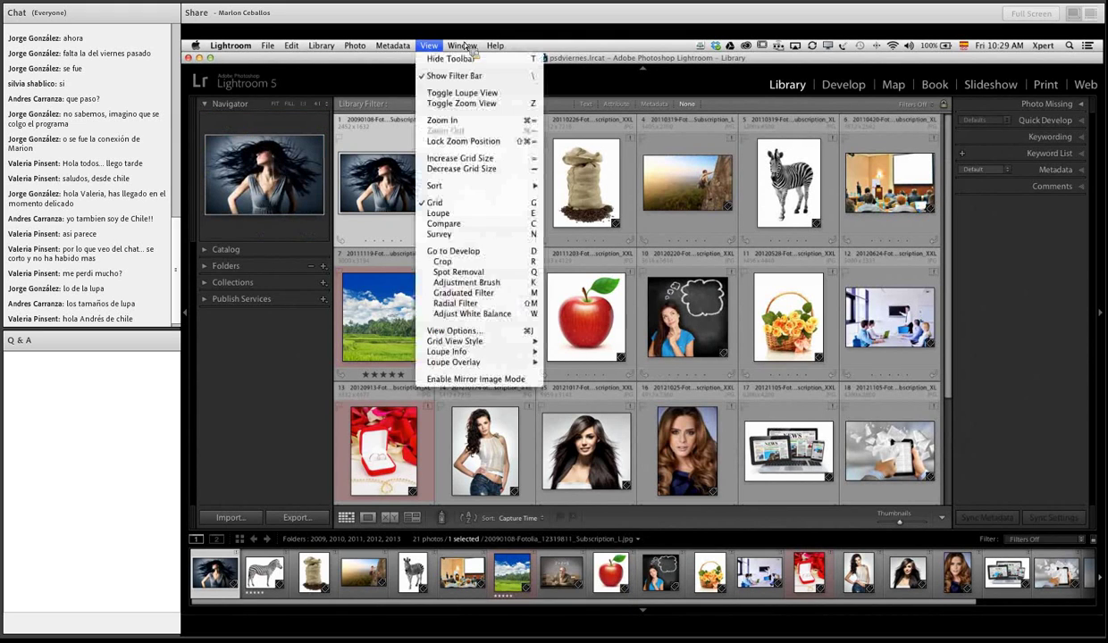
left_click(458, 331)
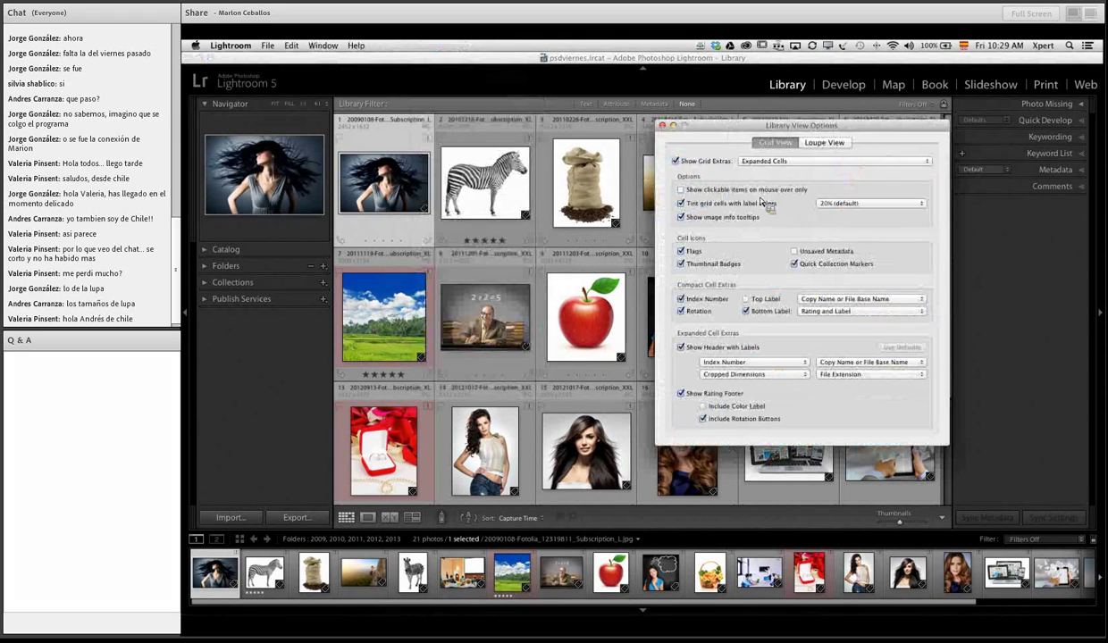
left_click(694, 217)
left_click(663, 126)
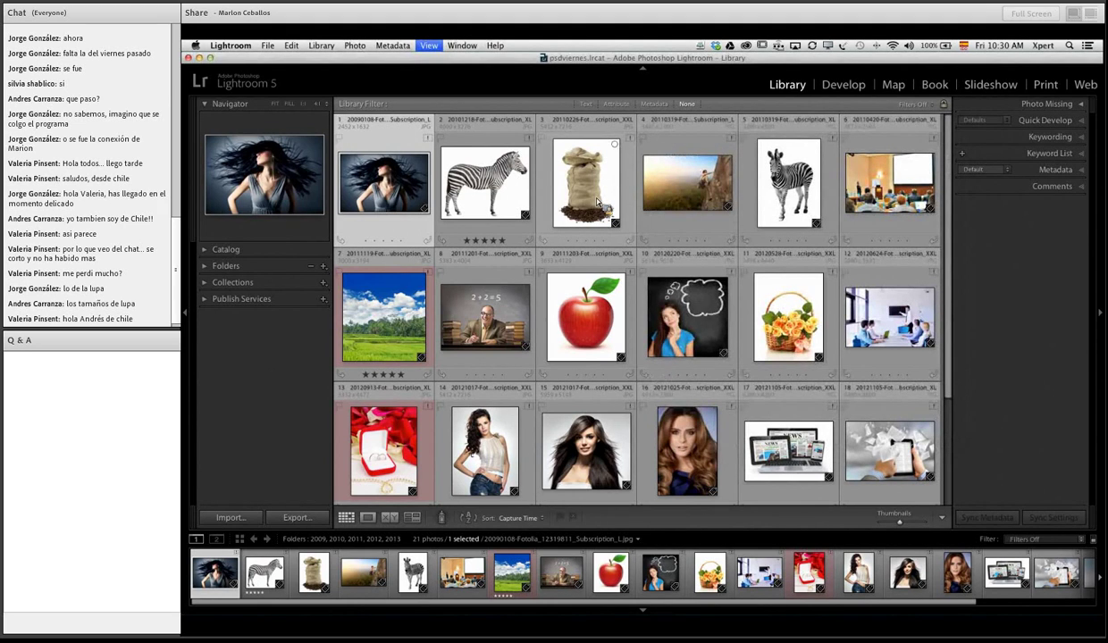
Step: Open the Interface preferences and try the filmstrip without ratings and picks before showing them again
left_click(232, 46)
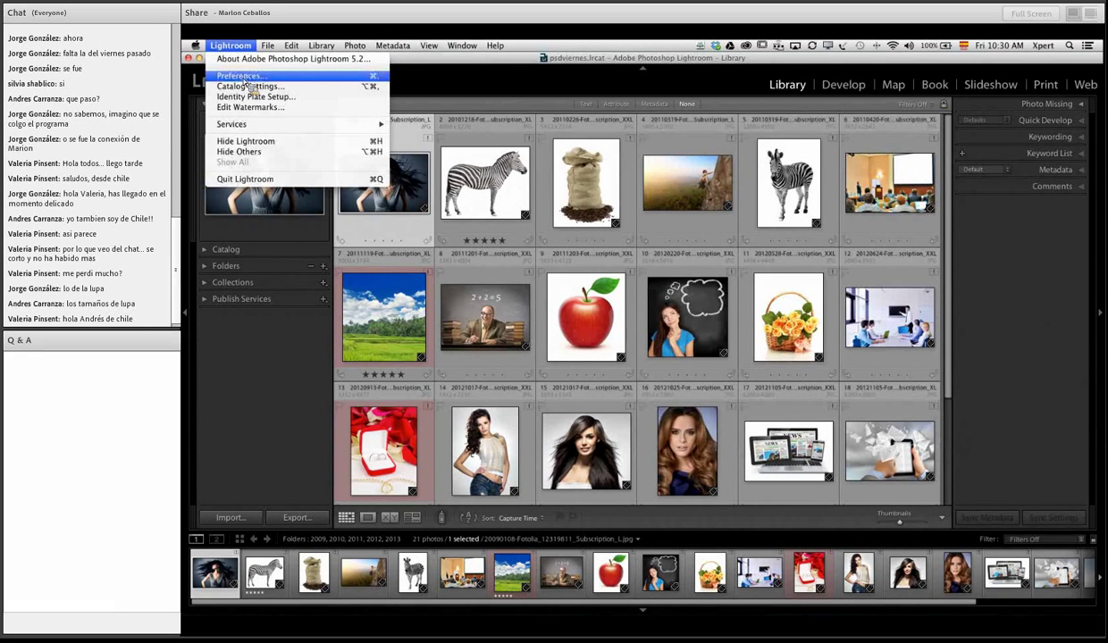
left_click(247, 85)
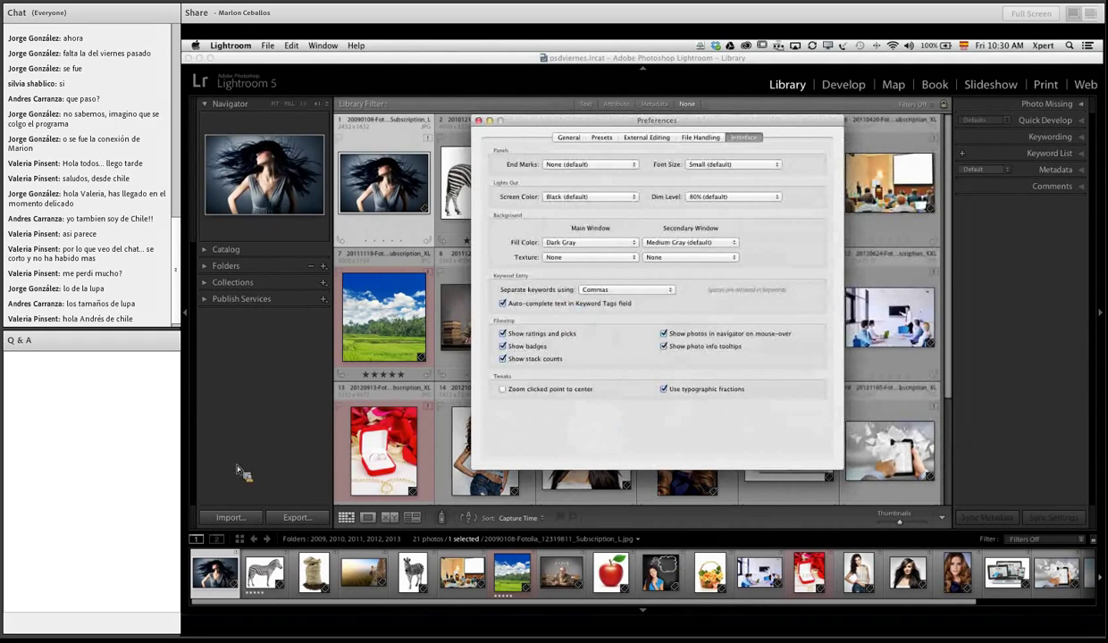
left_click(542, 336)
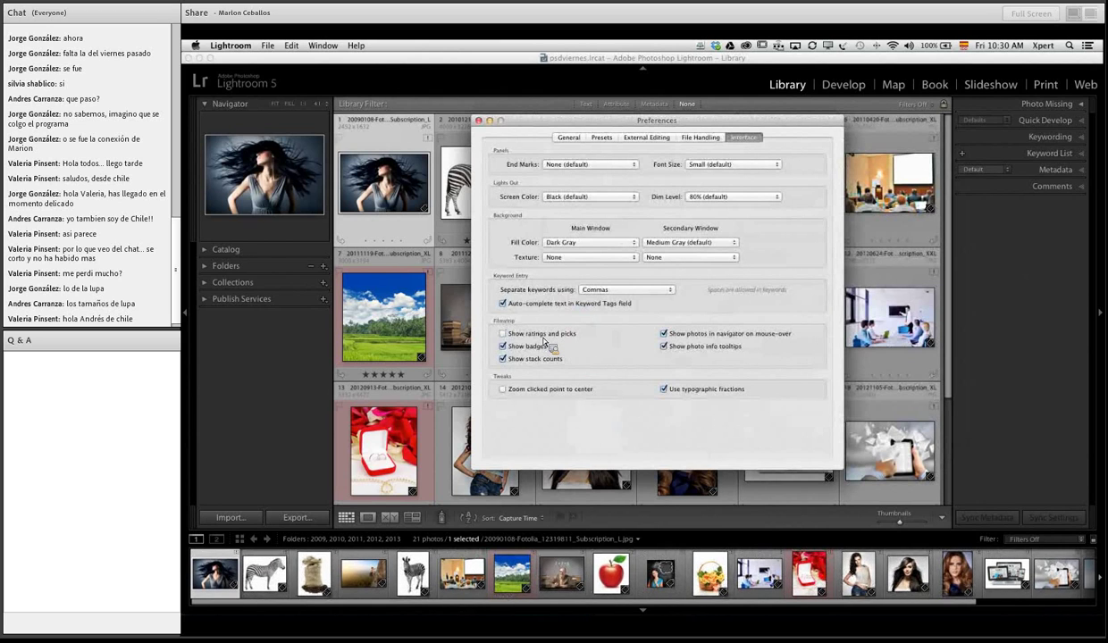
left_click(542, 336)
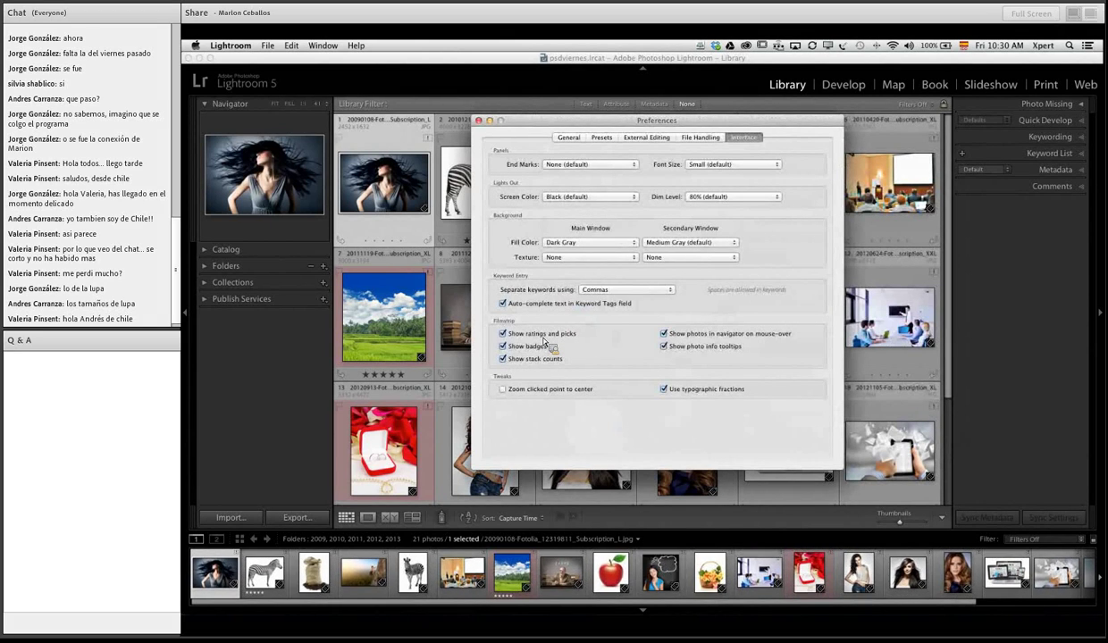
Step: Try toggling the filmstrip's badges and the show-photos-in-navigator-on-mouse-over option, and close Preferences
left_click(534, 347)
left_click(533, 349)
left_click(712, 335)
left_click(712, 338)
left_click(688, 336)
left_click(478, 120)
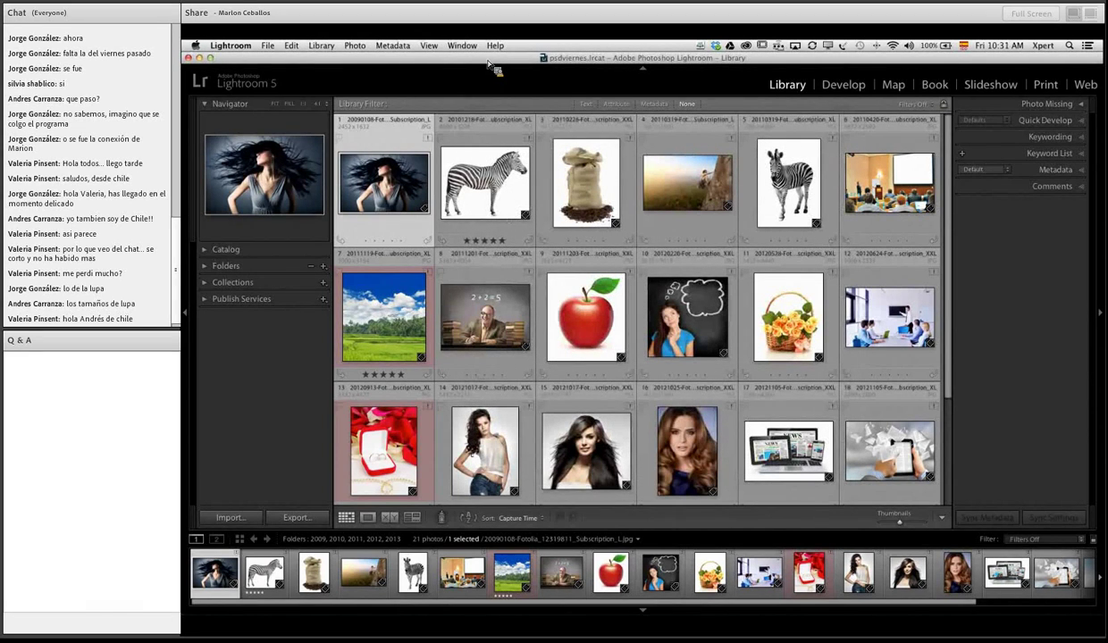
Step: Alternate between Loupe and Grid views, ending in Loupe view, and cycle the info overlay until it is hidden
left_click(367, 518)
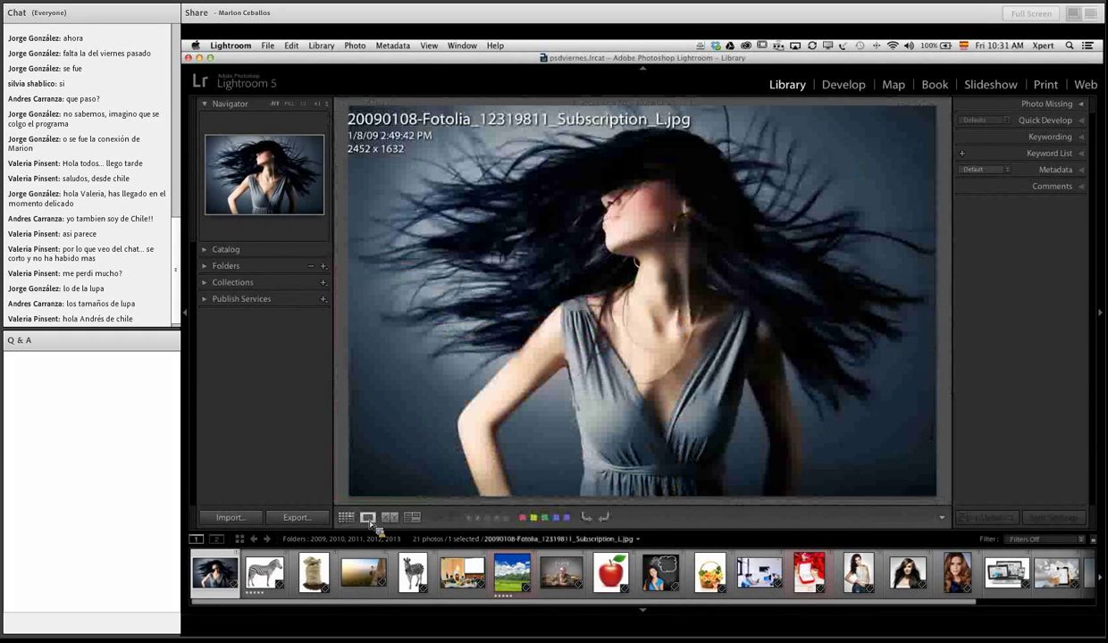
left_click(345, 518)
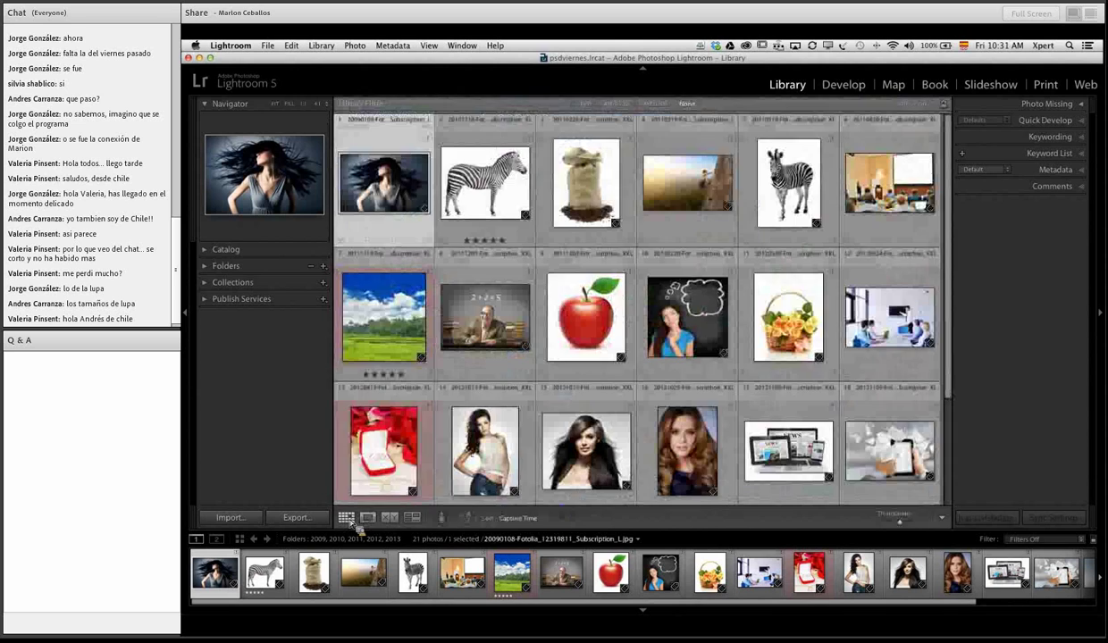
left_click(367, 518)
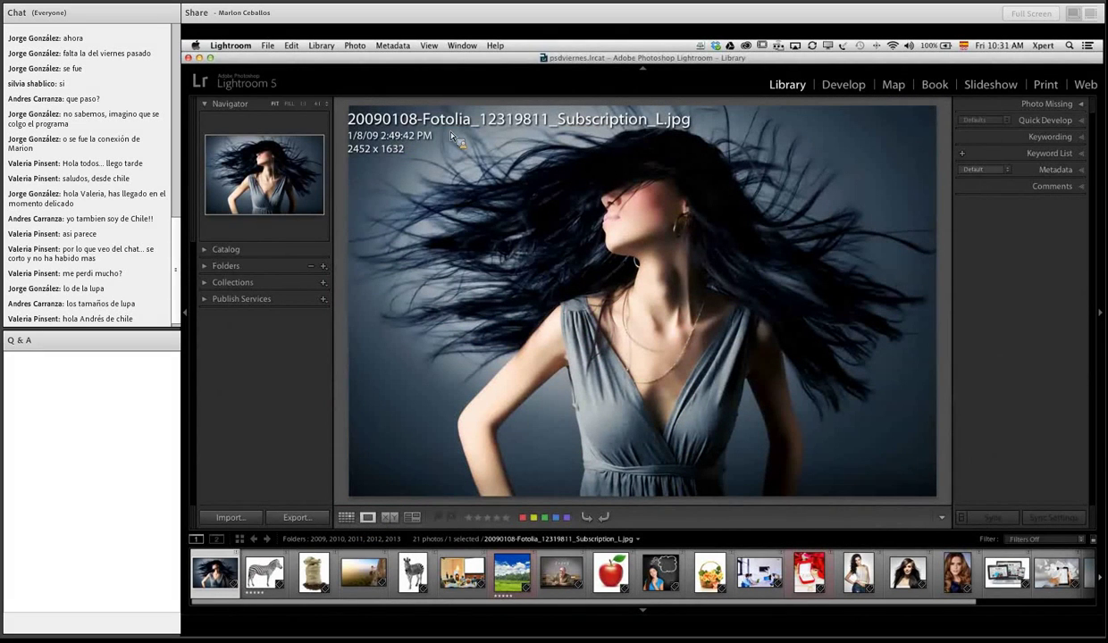
key("i")
key("i")
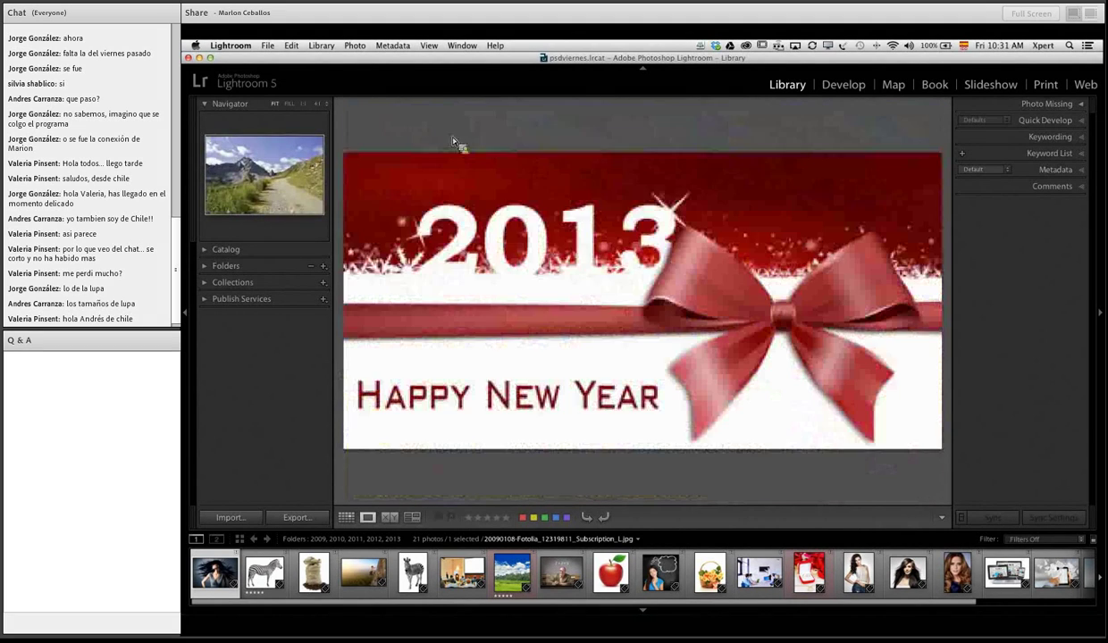
Step: Open the landscape photo in Compare view, and compare the curly-haired woman as Select with the long straight-haired woman as Candidate
left_click(511, 572)
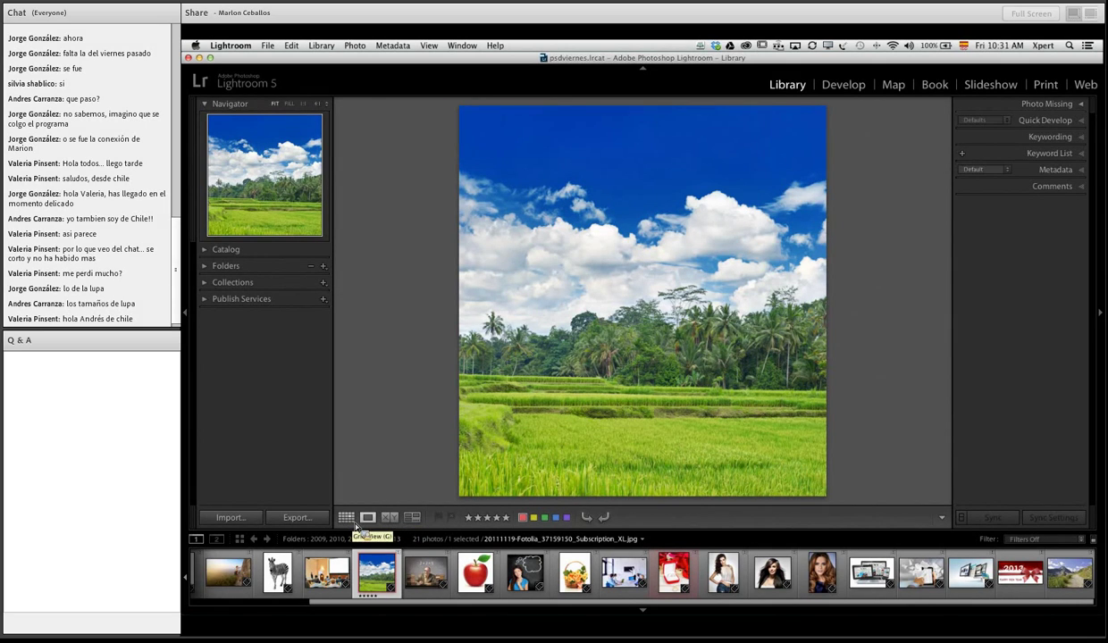
key("c")
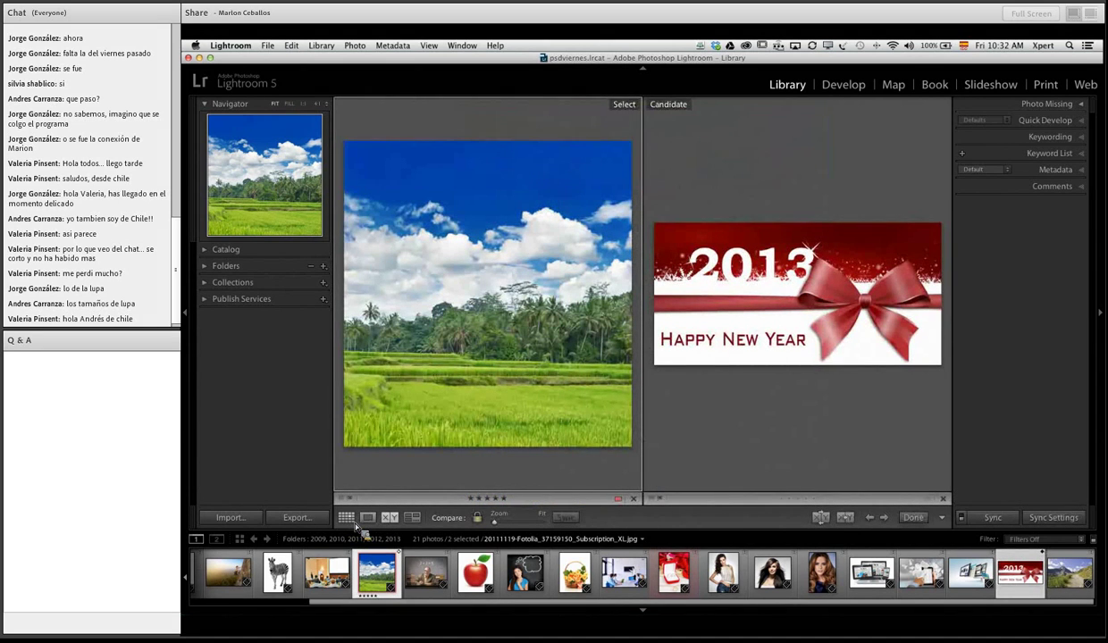
left_click(723, 572)
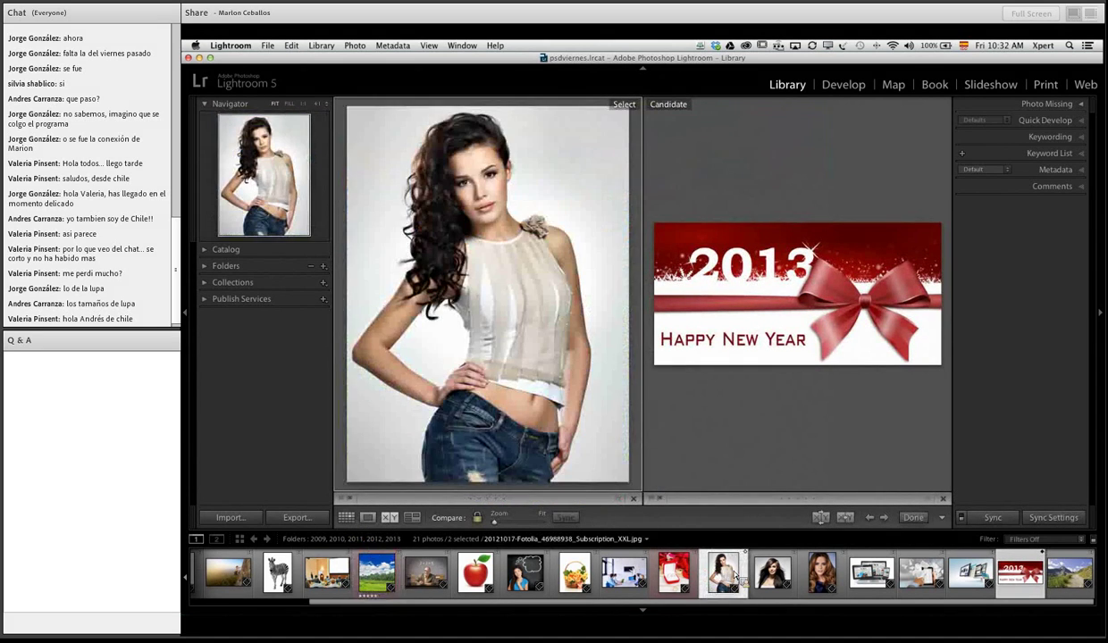
left_click(772, 571)
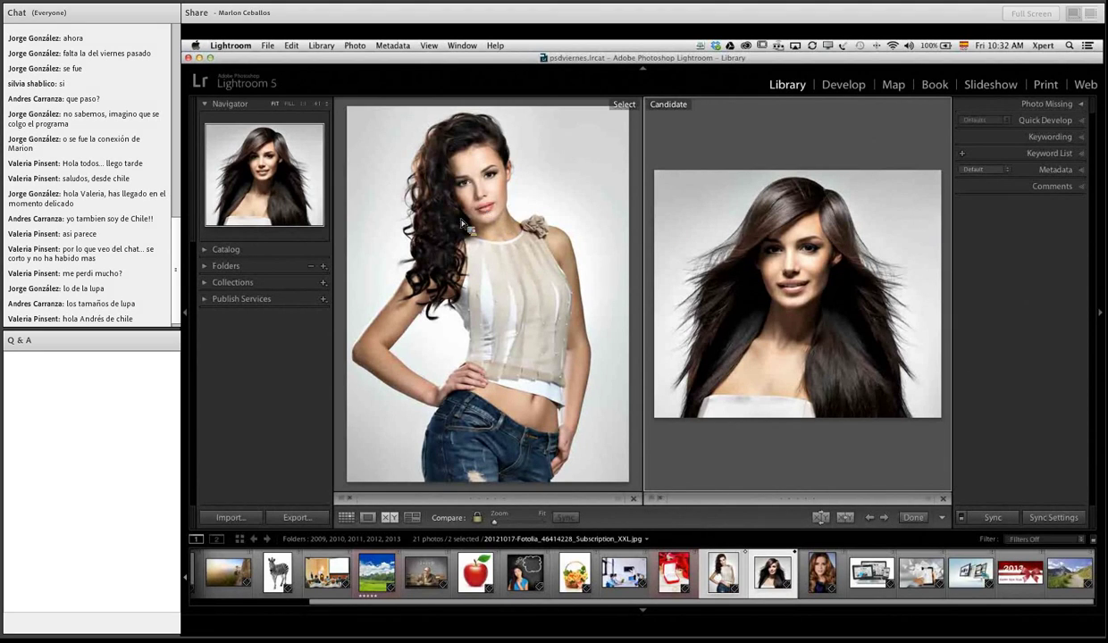
Step: Browse the Candidate photos forward to the Happy New Year 2013 card and back to the auburn wavy-haired woman
left_click(892, 524)
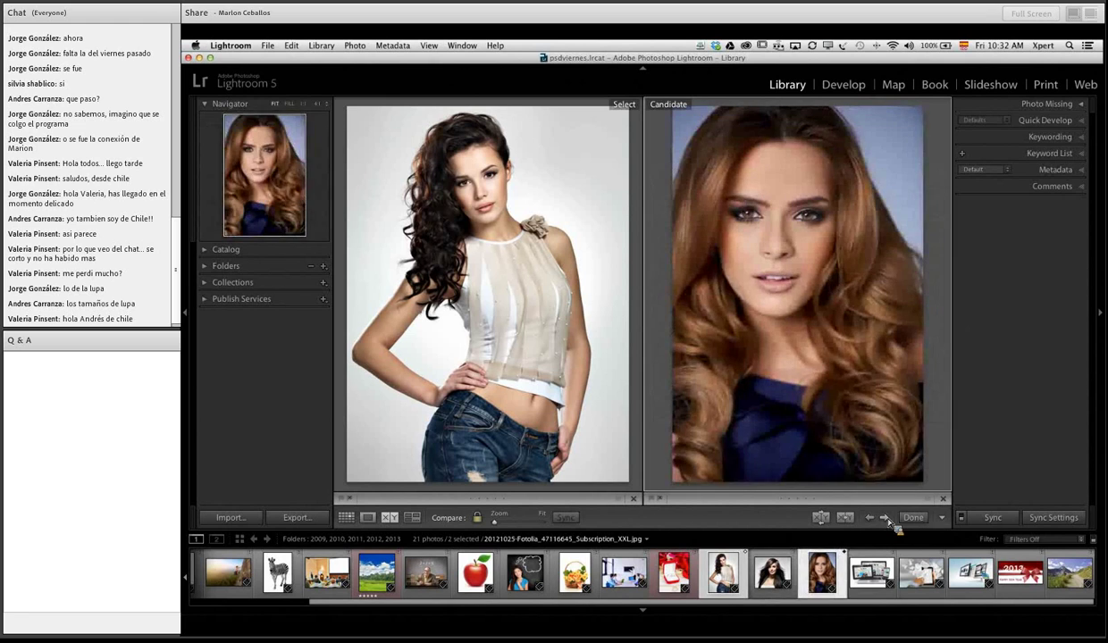
left_click(891, 523)
left_click(892, 523)
left_click(891, 524)
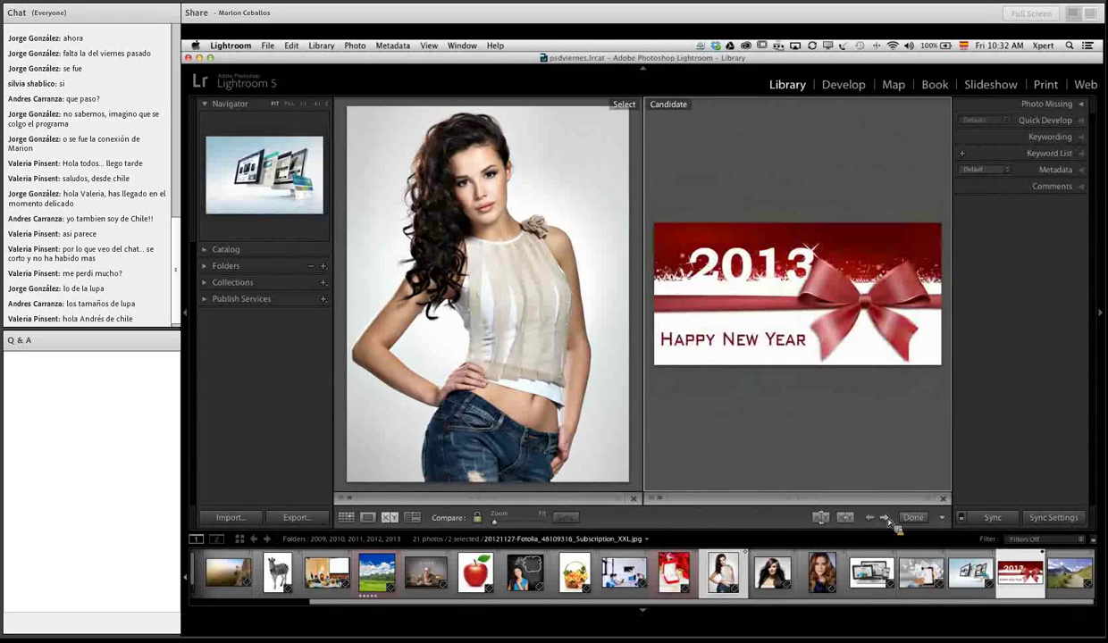
left_click(889, 525)
left_click(869, 518)
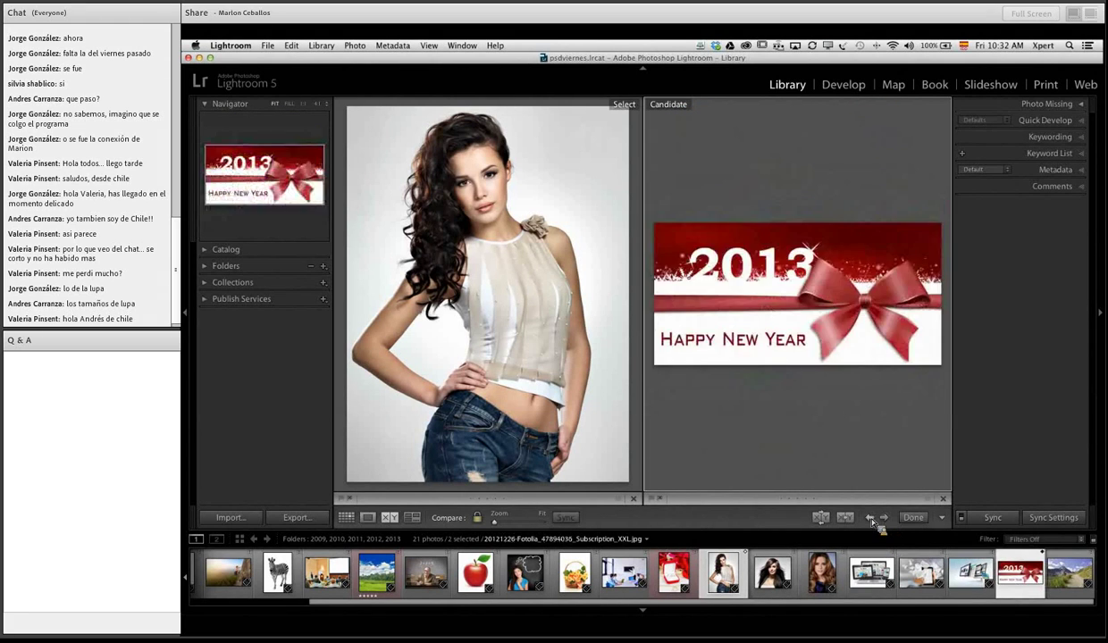
left_click(869, 518)
left_click(869, 518)
left_click(870, 519)
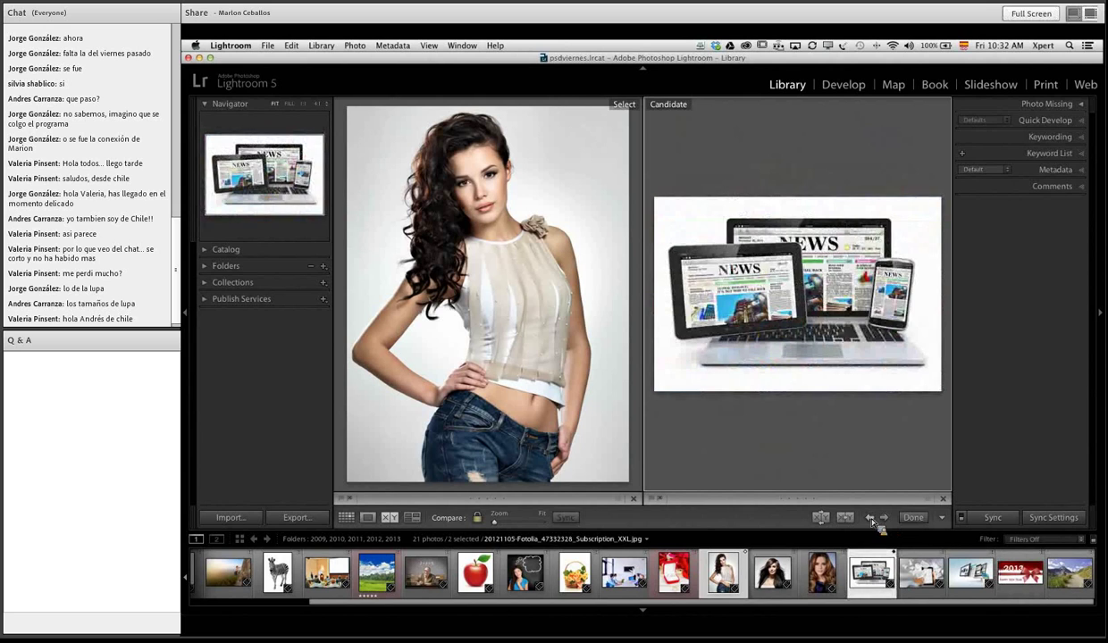
left_click(869, 518)
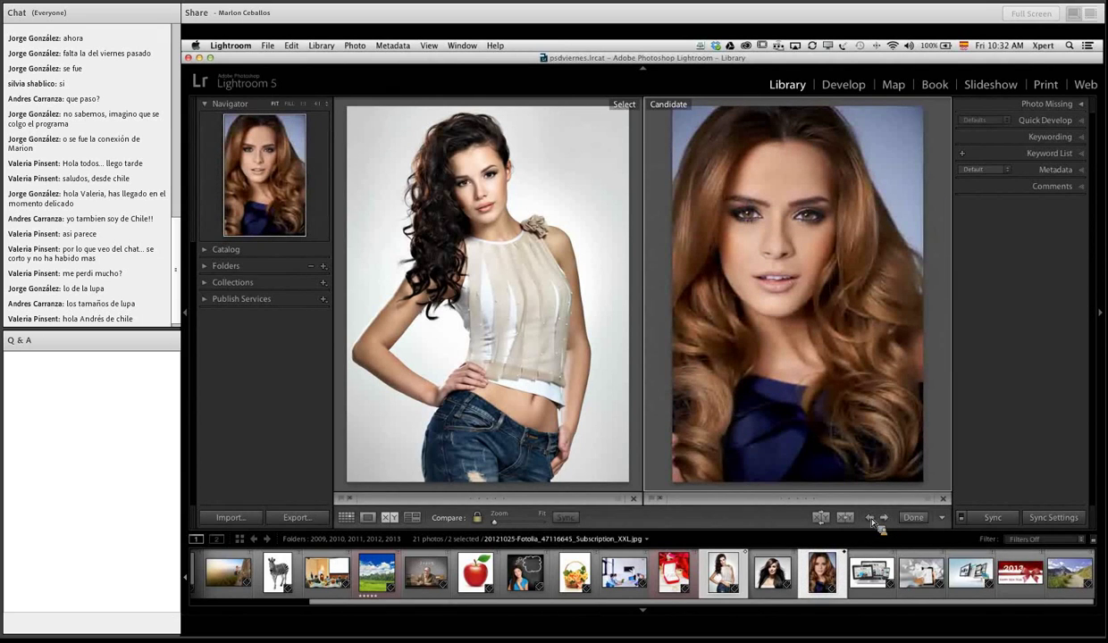
Step: Alternate the Candidate between neighbouring photos, settle on the auburn wavy-haired woman, and swap her with the curly-haired woman as Select
left_click(885, 518)
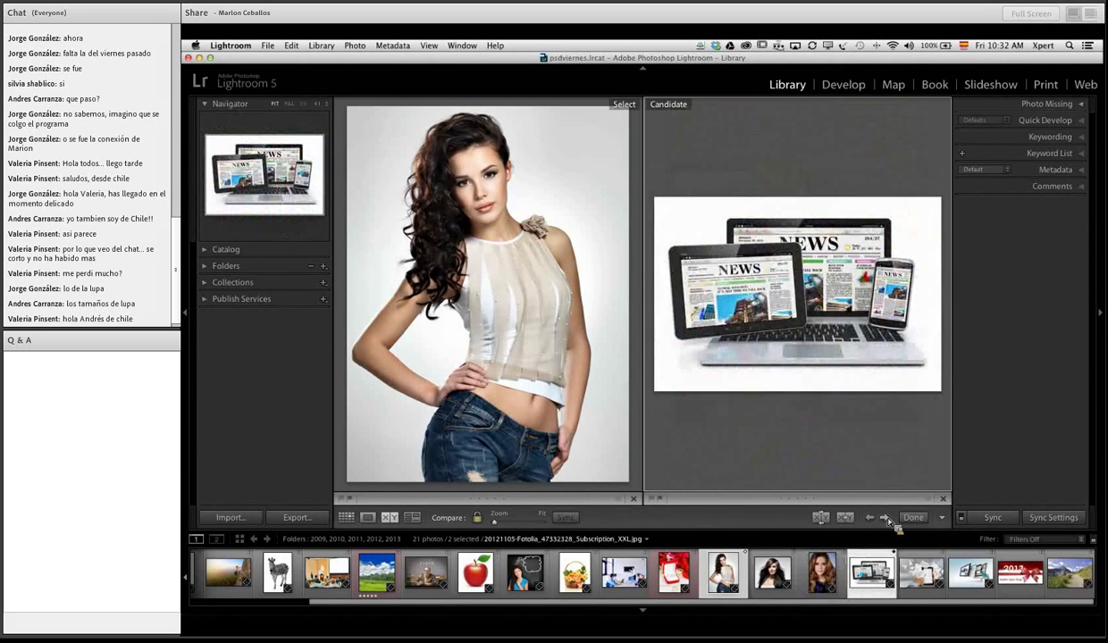
left_click(871, 518)
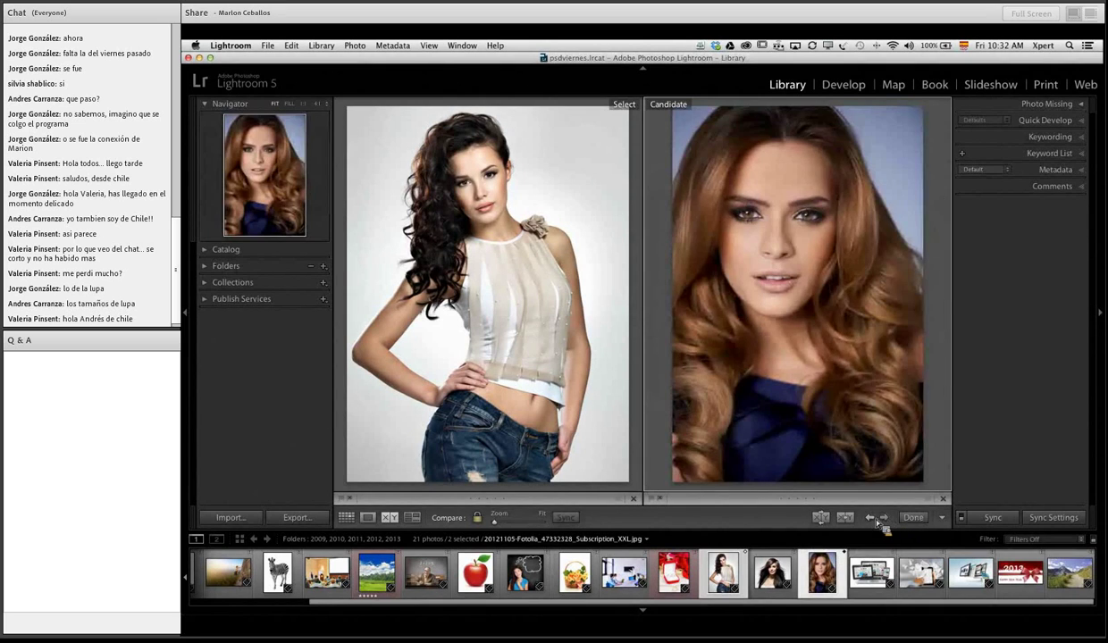
left_click(871, 519)
left_click(883, 518)
left_click(871, 518)
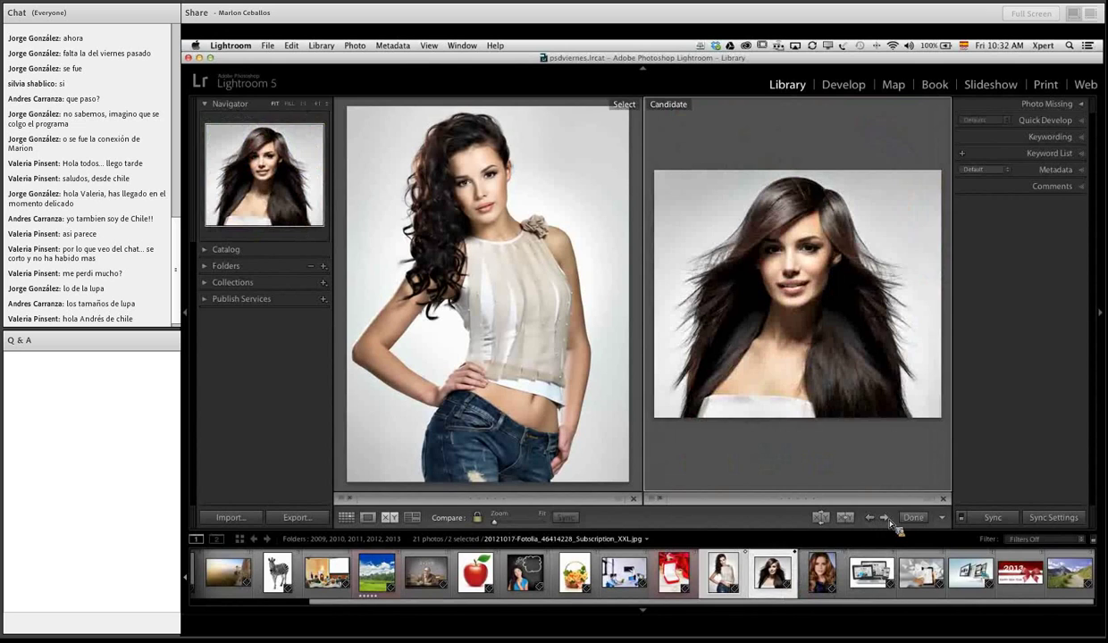
left_click(883, 518)
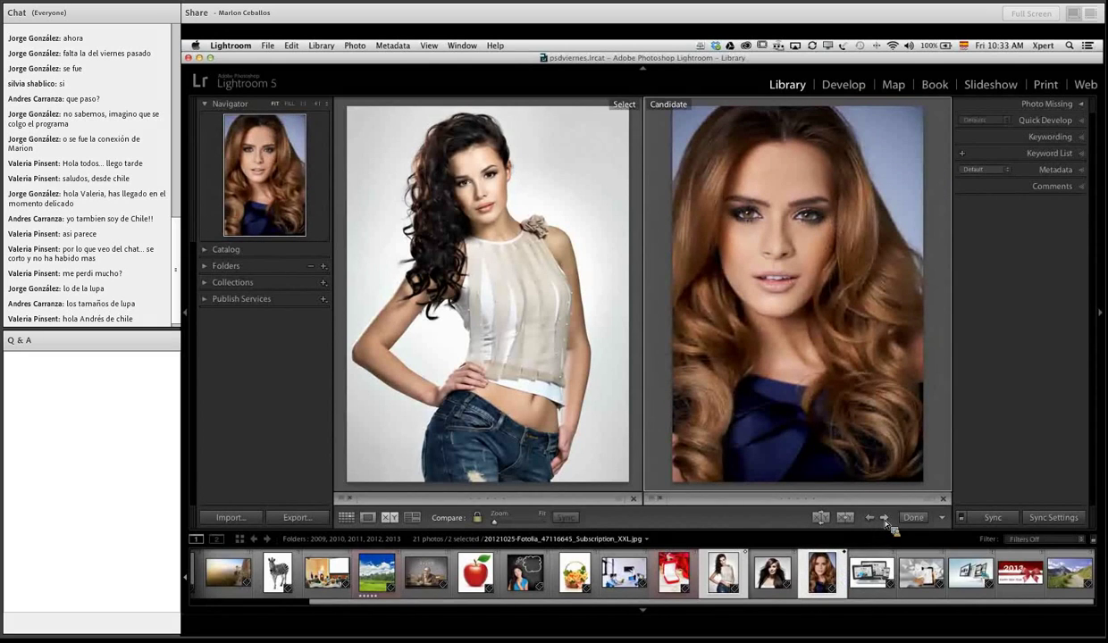
left_click(883, 518)
left_click(820, 520)
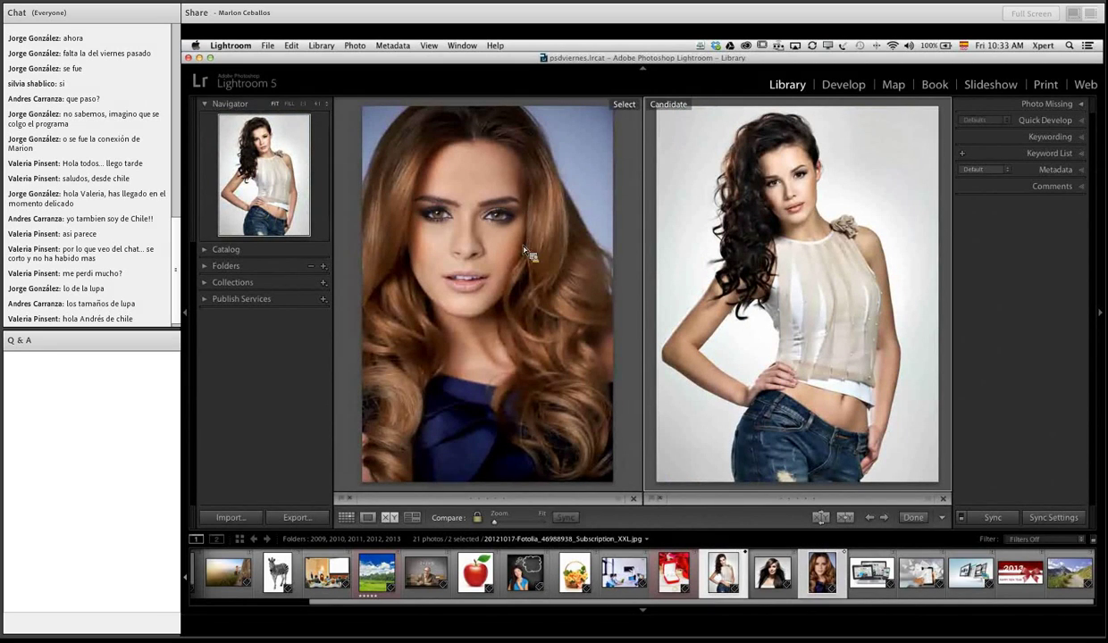
Step: Advance the Candidate through the following photos to the mountain path landscape, keeping the auburn-haired woman as Select
left_click(885, 519)
left_click(885, 519)
left_click(885, 518)
left_click(885, 519)
left_click(885, 519)
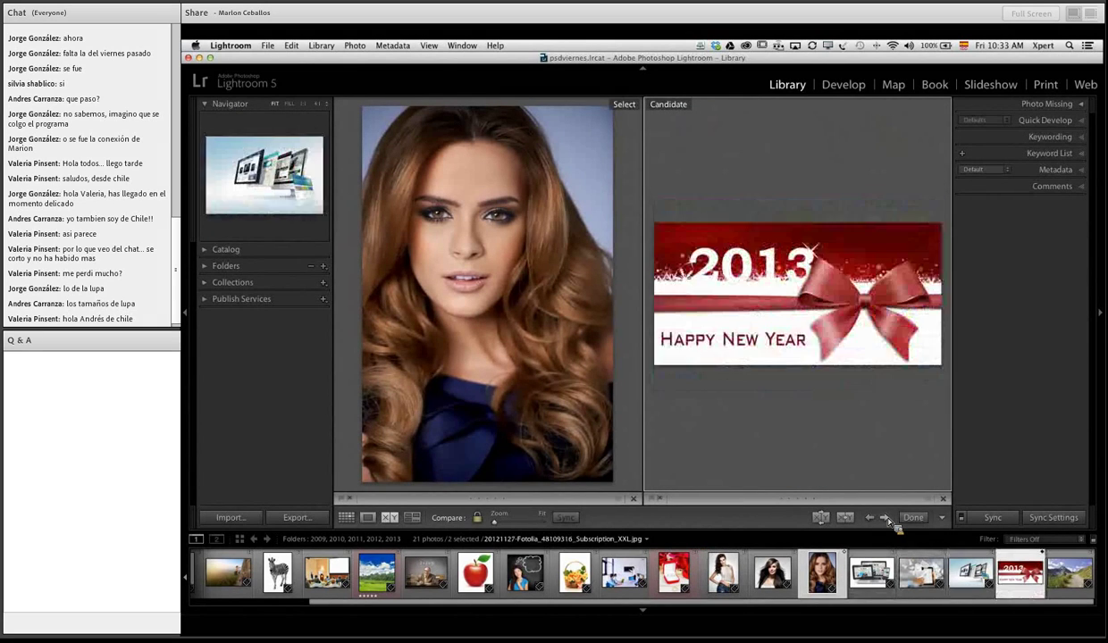
left_click(885, 519)
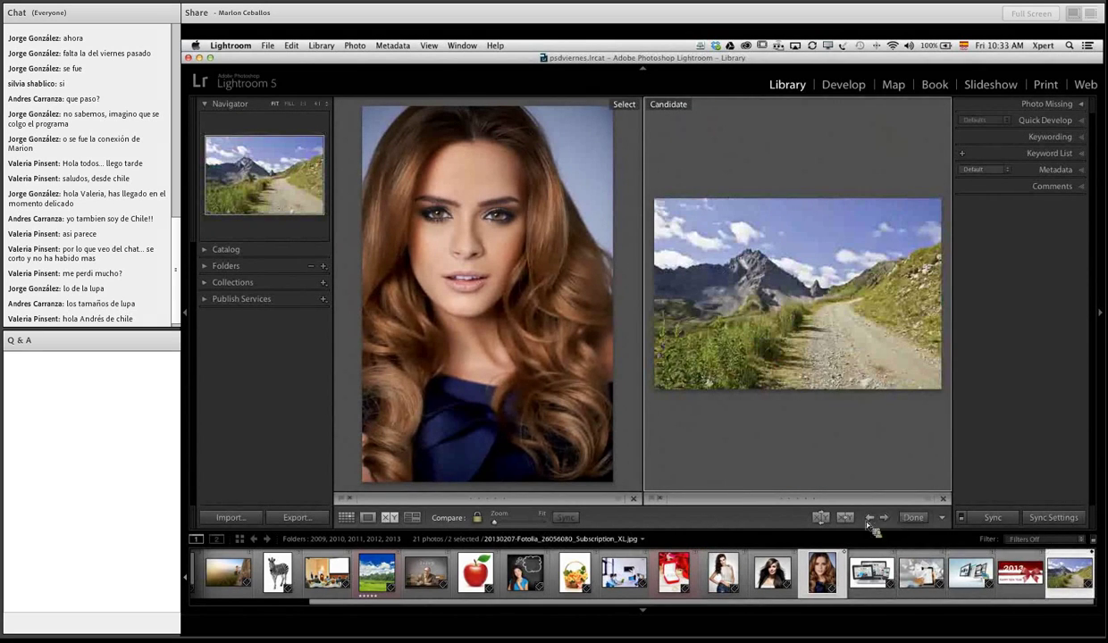
Step: Step the Candidate back through the whole series to the first photo, the woman with windblown dark hair
left_click(870, 519)
left_click(870, 519)
left_click(870, 519)
left_click(870, 519)
left_click(870, 519)
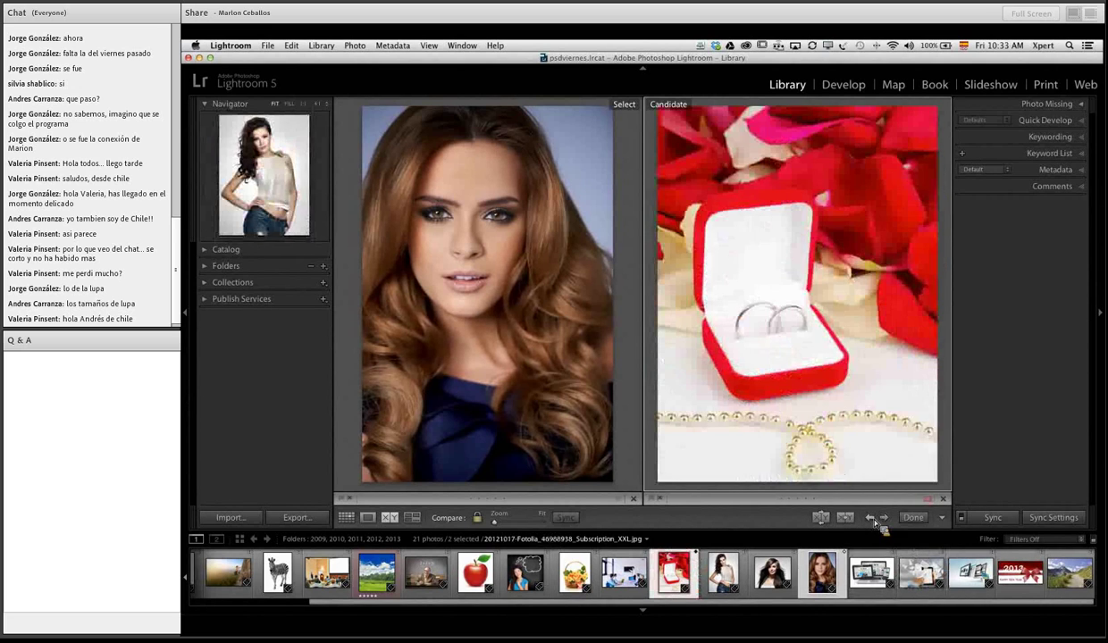
left_click(870, 519)
left_click(870, 519)
left_click(870, 519)
left_click(870, 519)
left_click(870, 519)
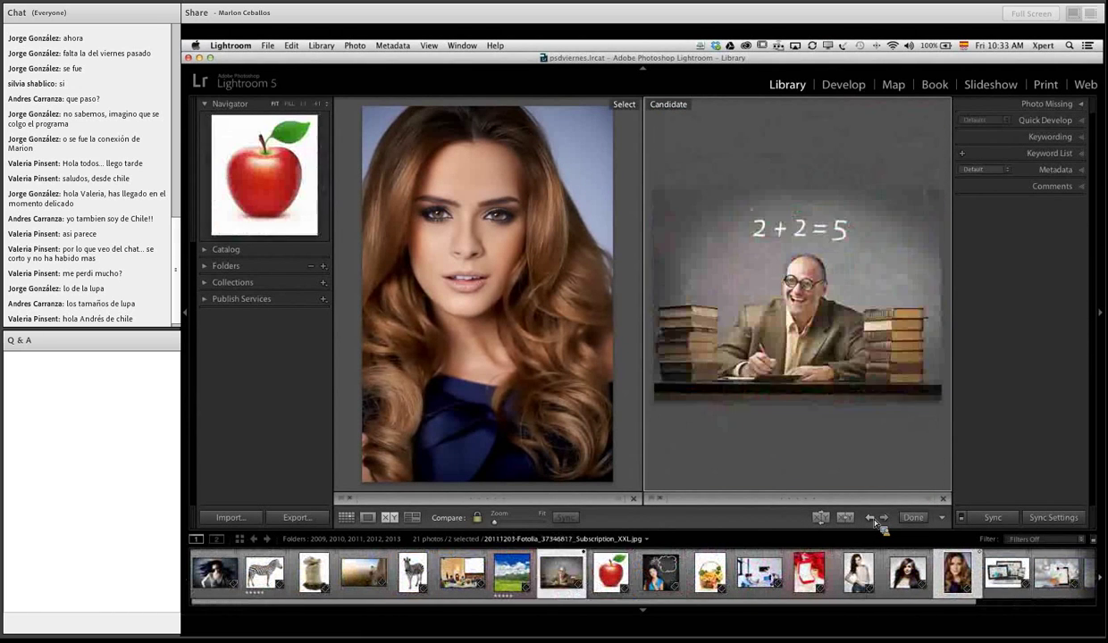
left_click(870, 519)
left_click(870, 519)
left_click(870, 518)
left_click(870, 519)
left_click(870, 519)
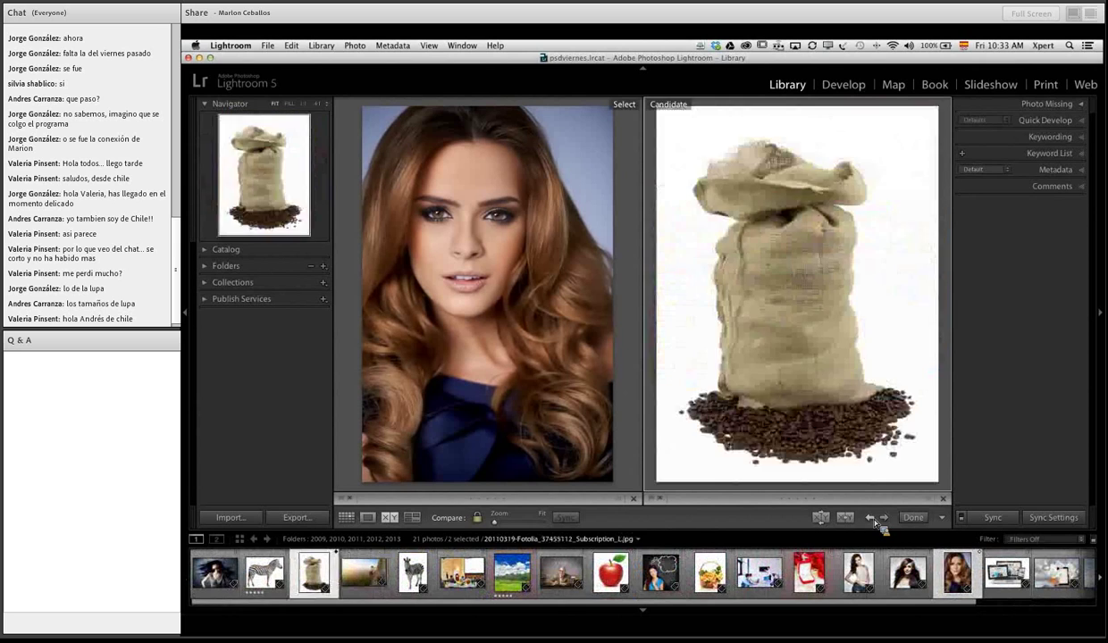
left_click(870, 519)
left_click(870, 519)
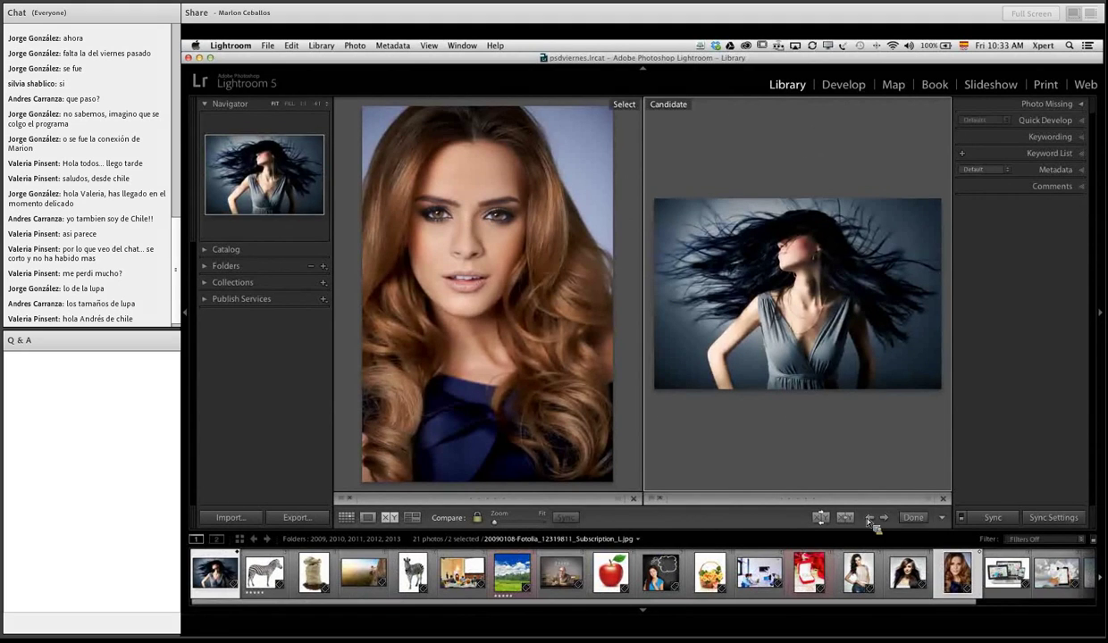
Step: Swap the Select and Candidate photos, and swap them back
left_click(820, 518)
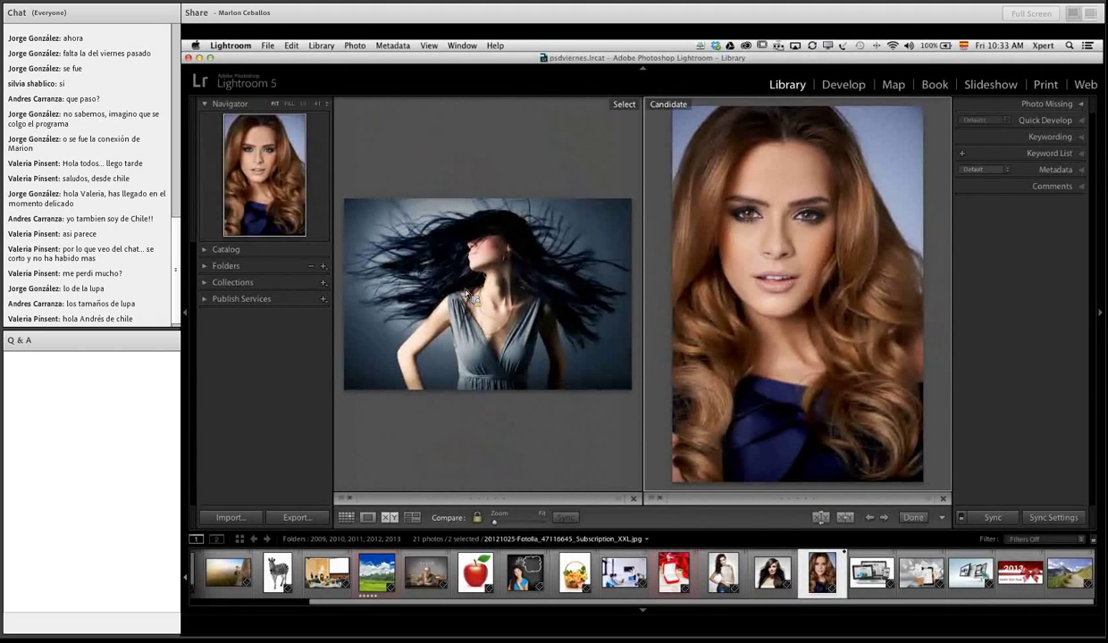
left_click(815, 516)
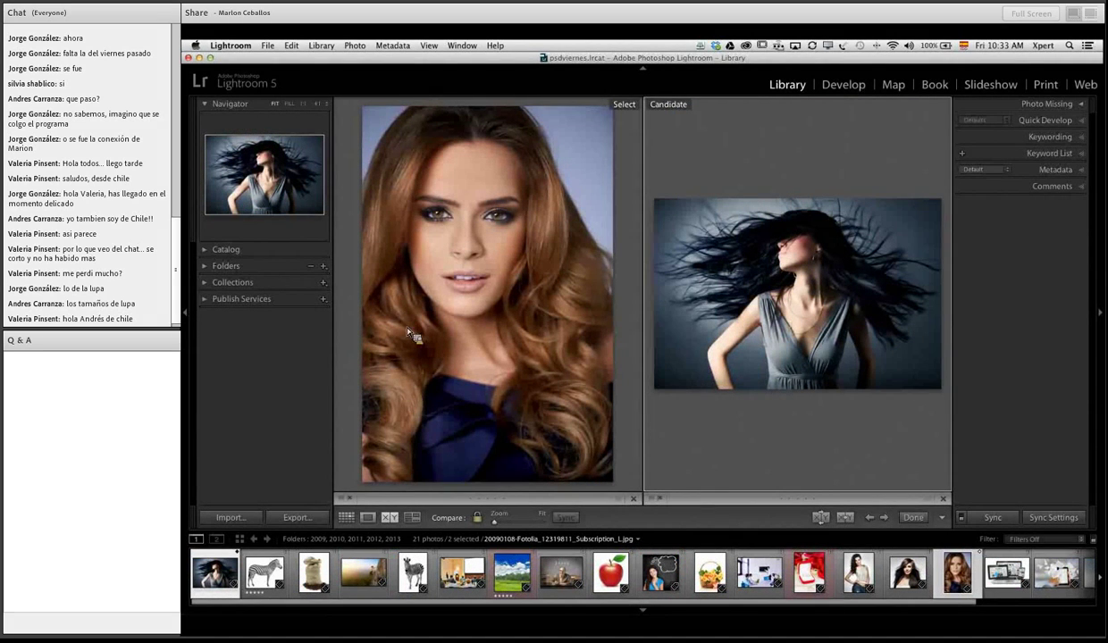
Step: Open the auburn-haired woman in Loupe view, and give her photo five stars and the red color label
left_click(374, 520)
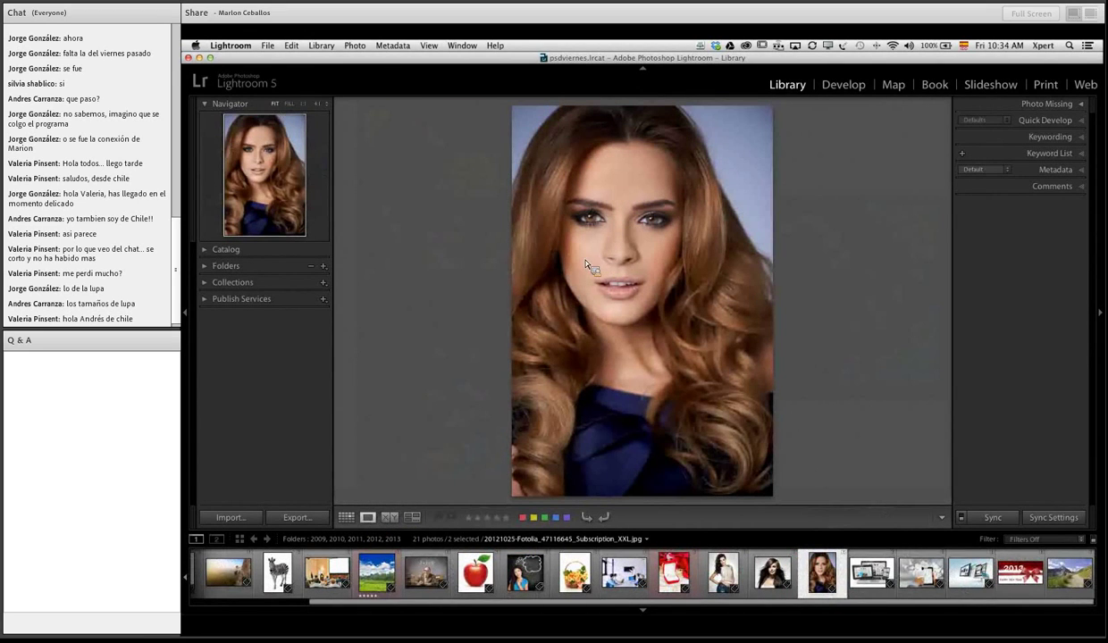
left_click(506, 518)
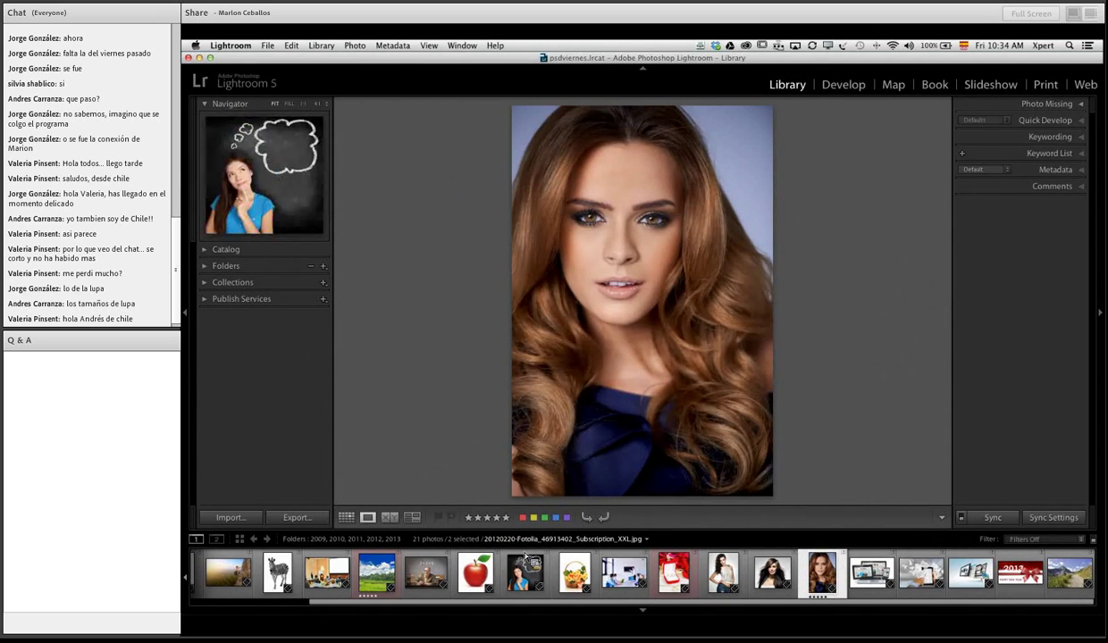
left_click(522, 517)
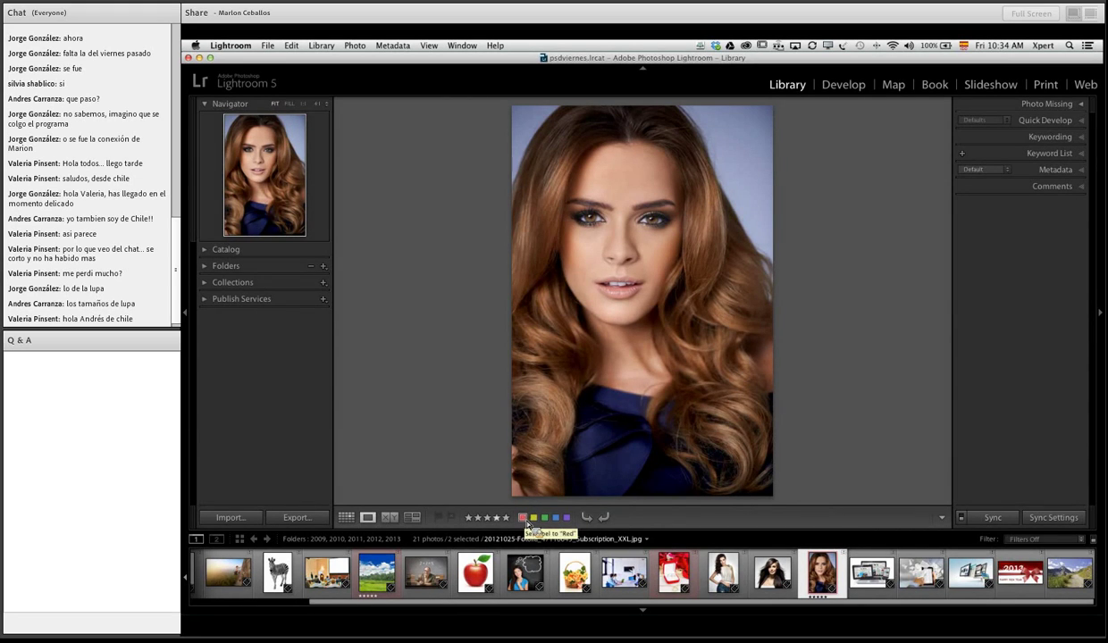
Step: Return to Grid view, clear the selection, and select the range of photos from the rice-field landscape to the red ring box
left_click(346, 518)
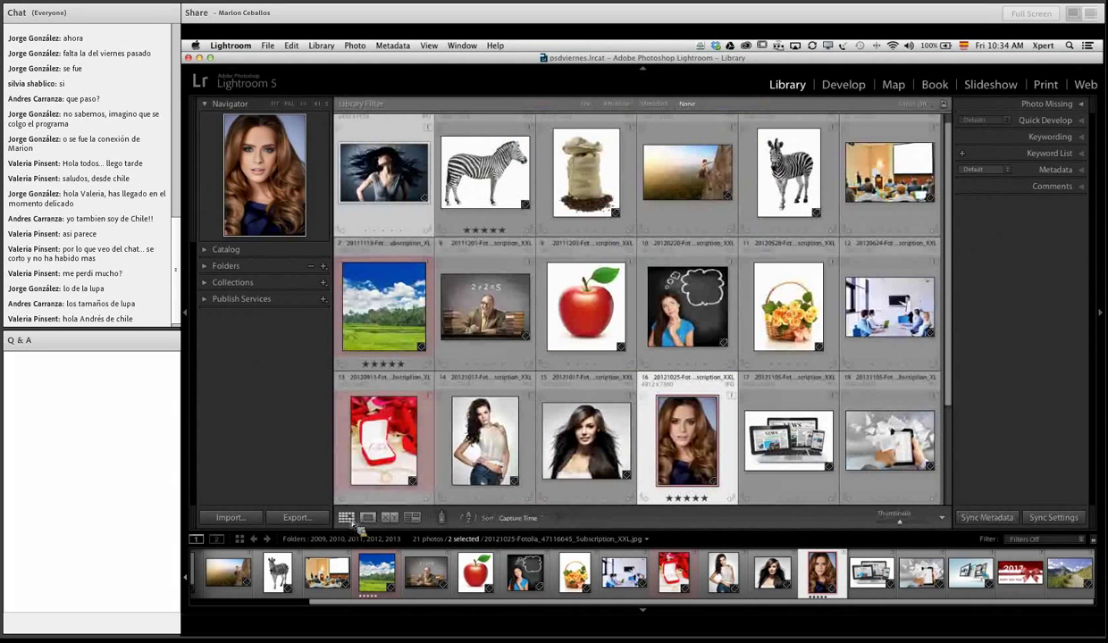
scroll(606, 398, "down", 1)
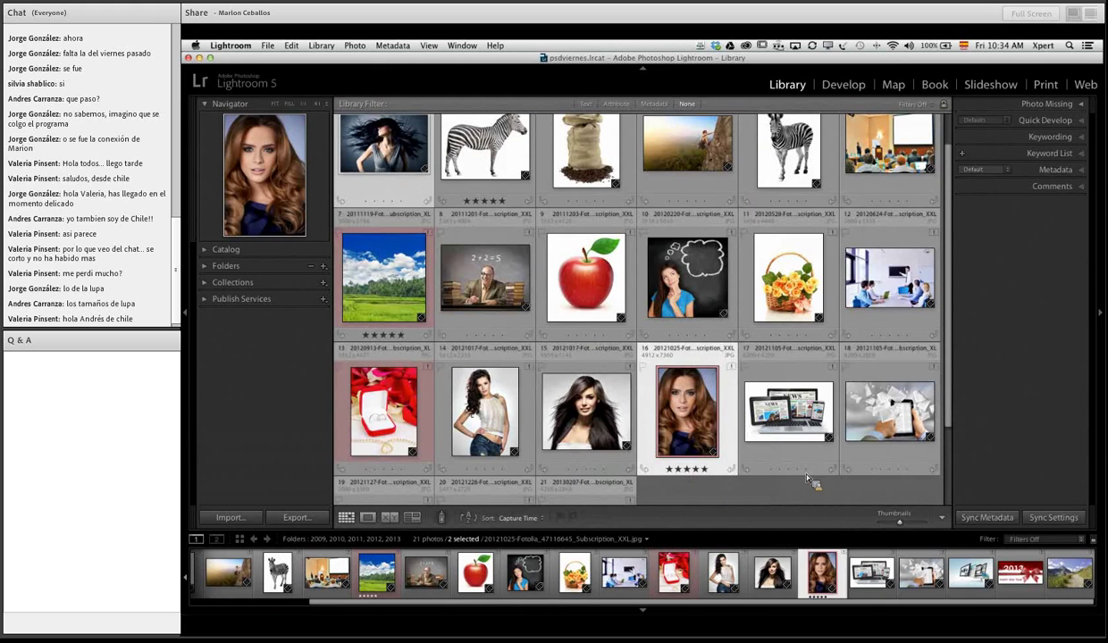
left_click(815, 495)
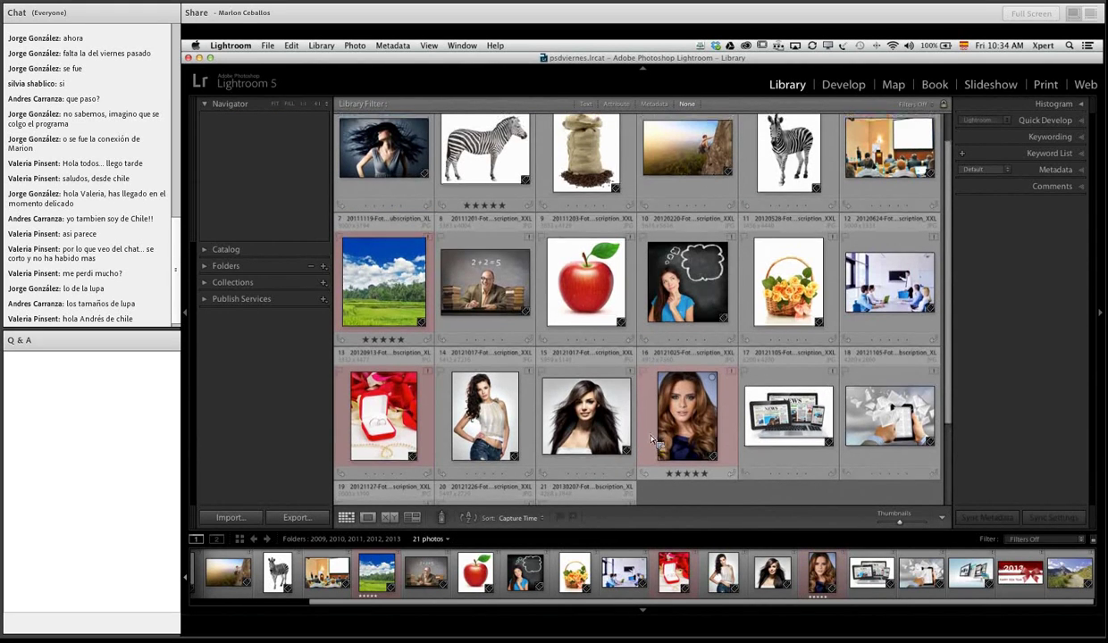
scroll(735, 439, "up", 1)
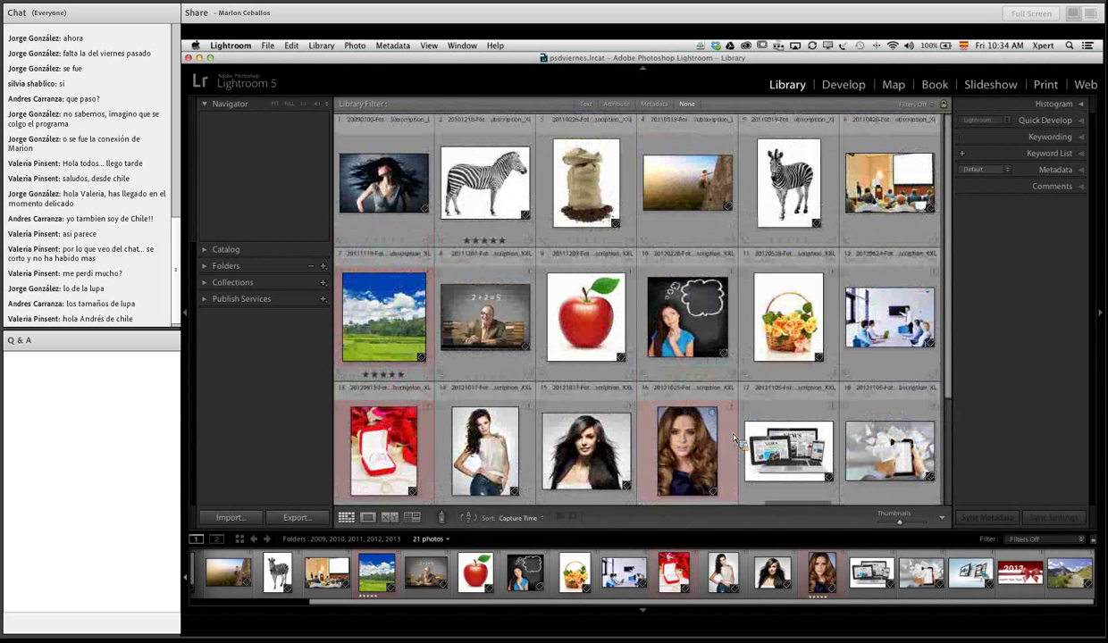
left_click(399, 323)
left_click(399, 434, "shift")
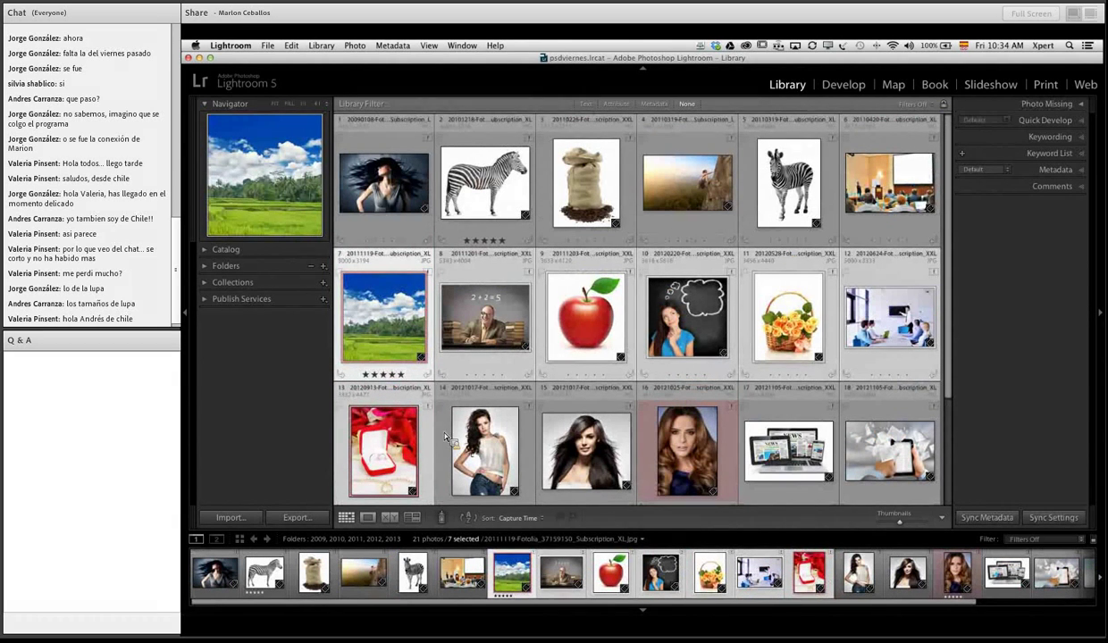
Step: Check the Grid toolbar's content options and compare them with the Loupe view toolbar, returning to Grid view
left_click(943, 518)
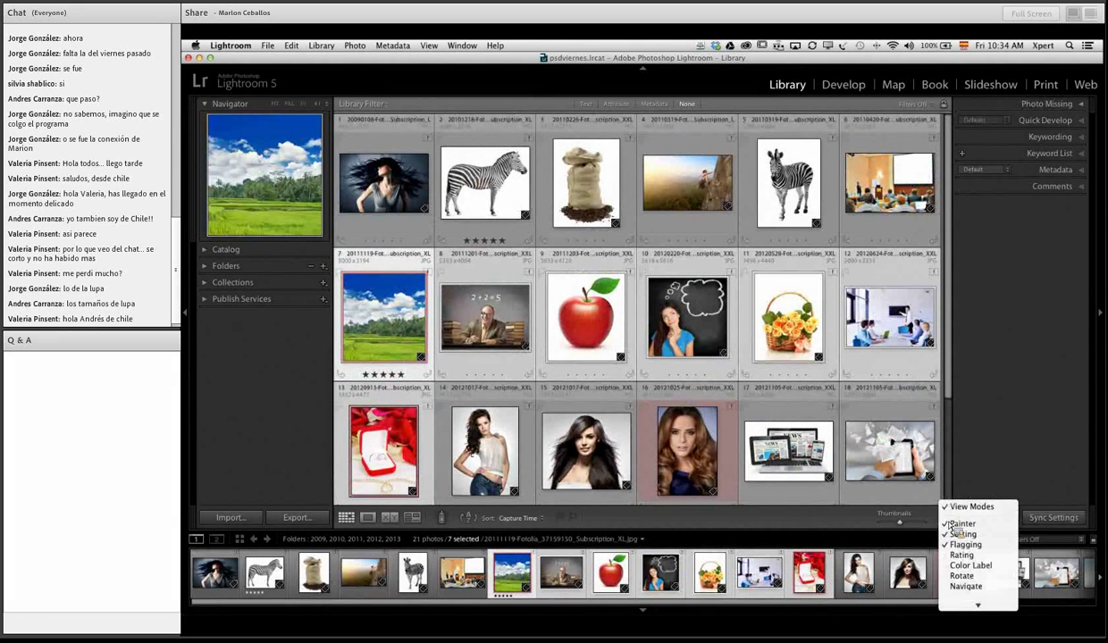
mouse_move(977, 607)
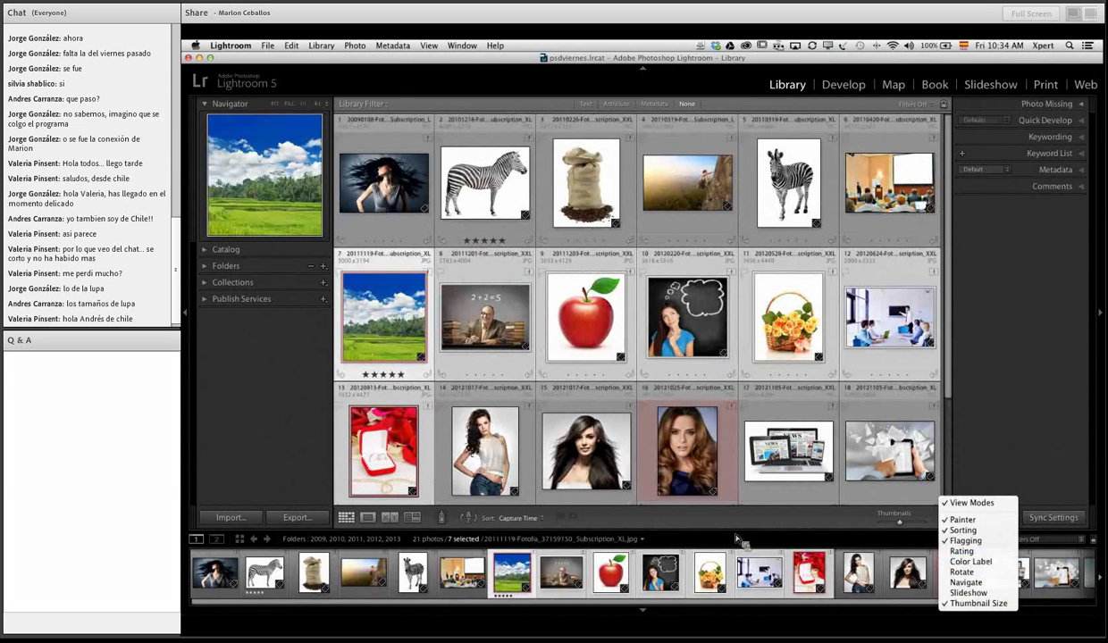
left_click(653, 517)
left_click(367, 517)
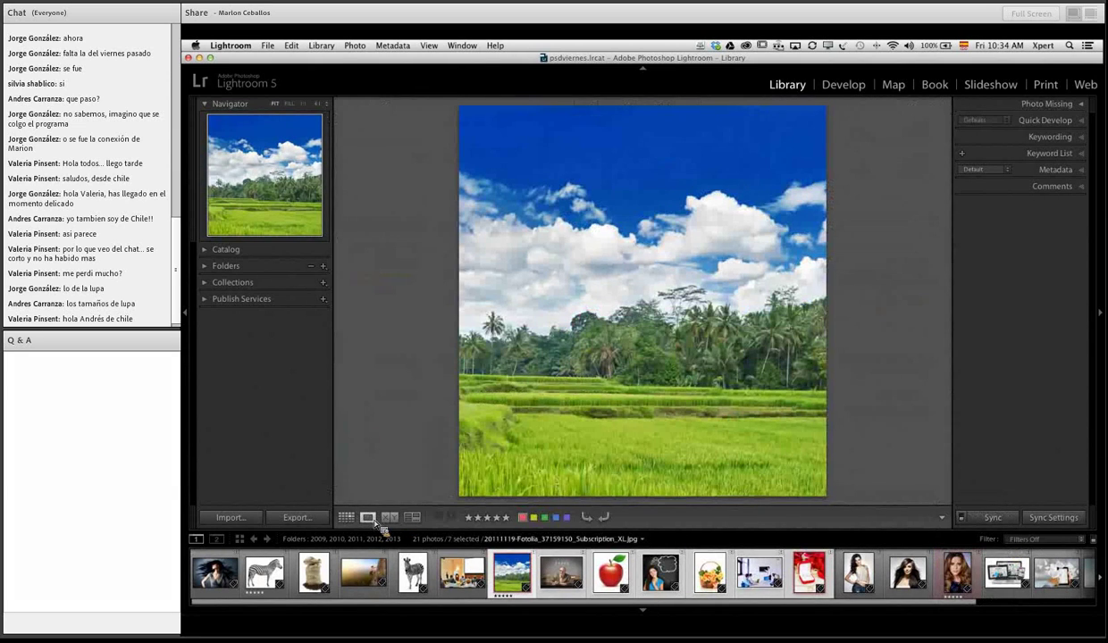
left_click(346, 517)
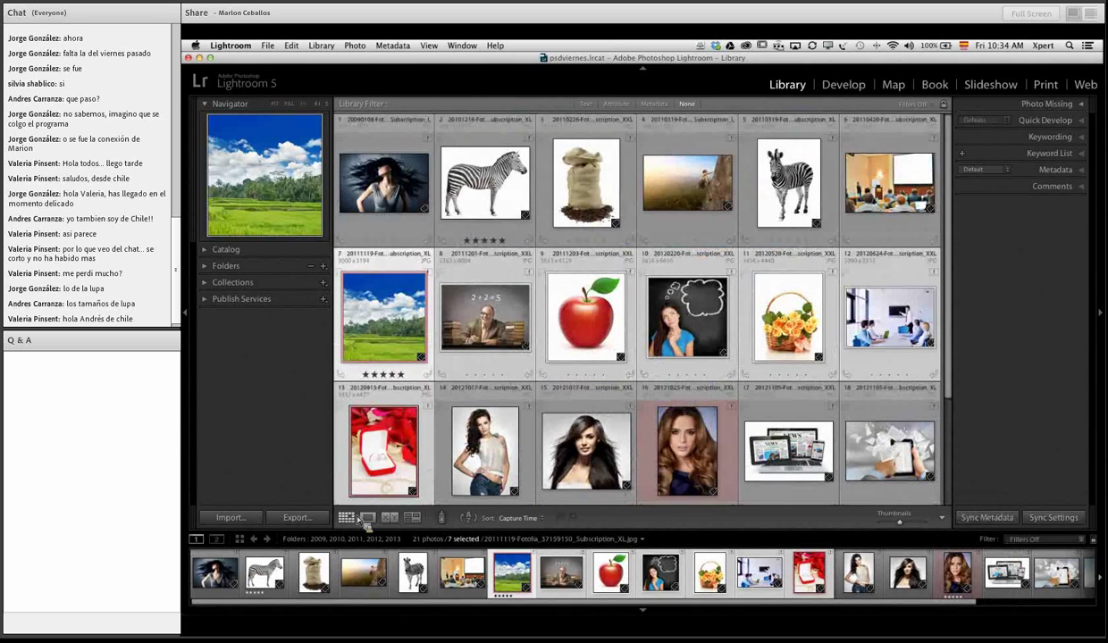
Step: Show the Color Label controls in the Grid toolbar, and apply and remove the red label on the selected photos
left_click(942, 518)
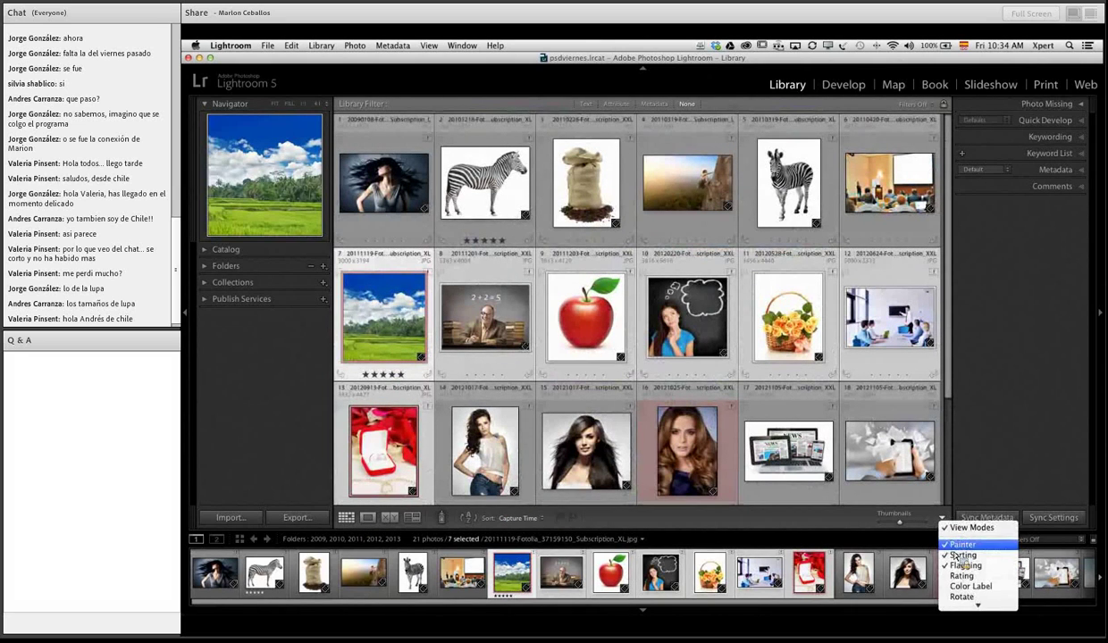
mouse_move(977, 604)
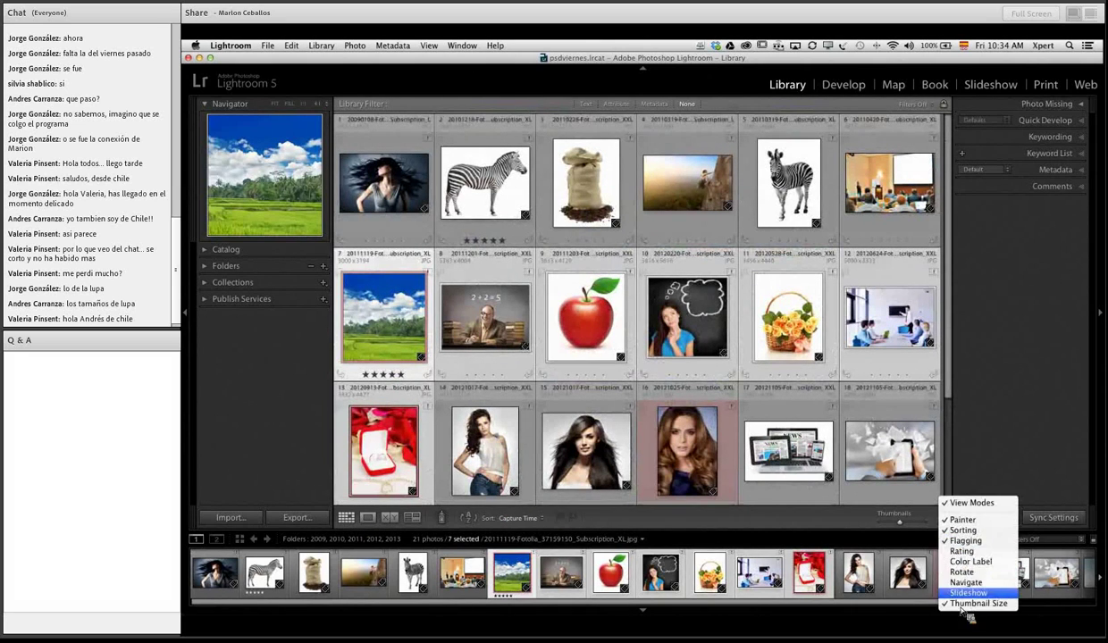
left_click(969, 561)
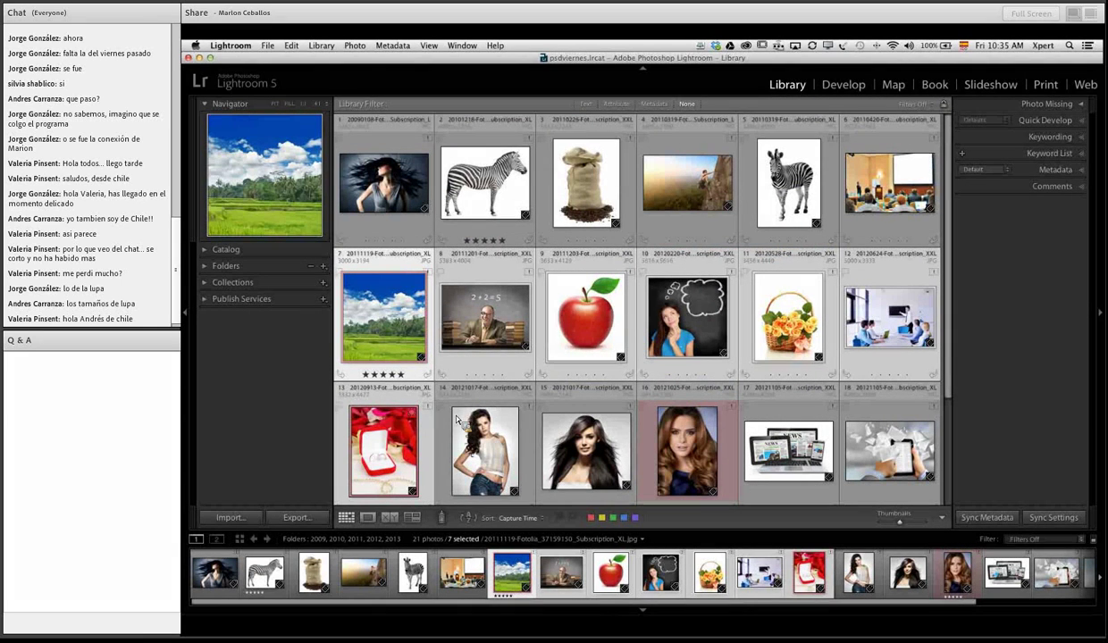
left_click(592, 518)
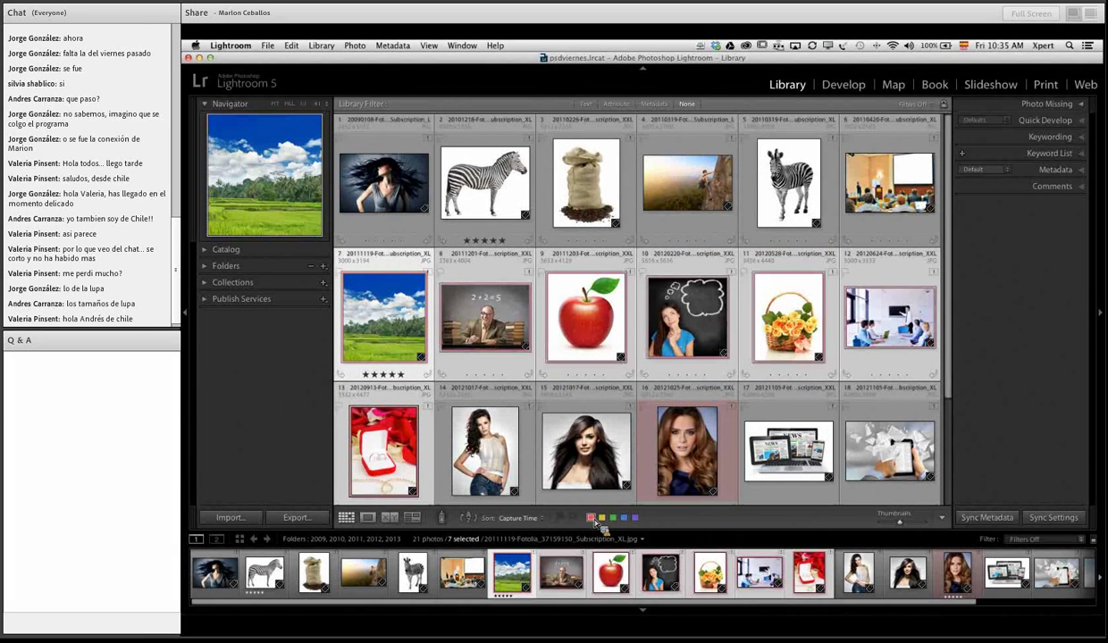
left_click(593, 519)
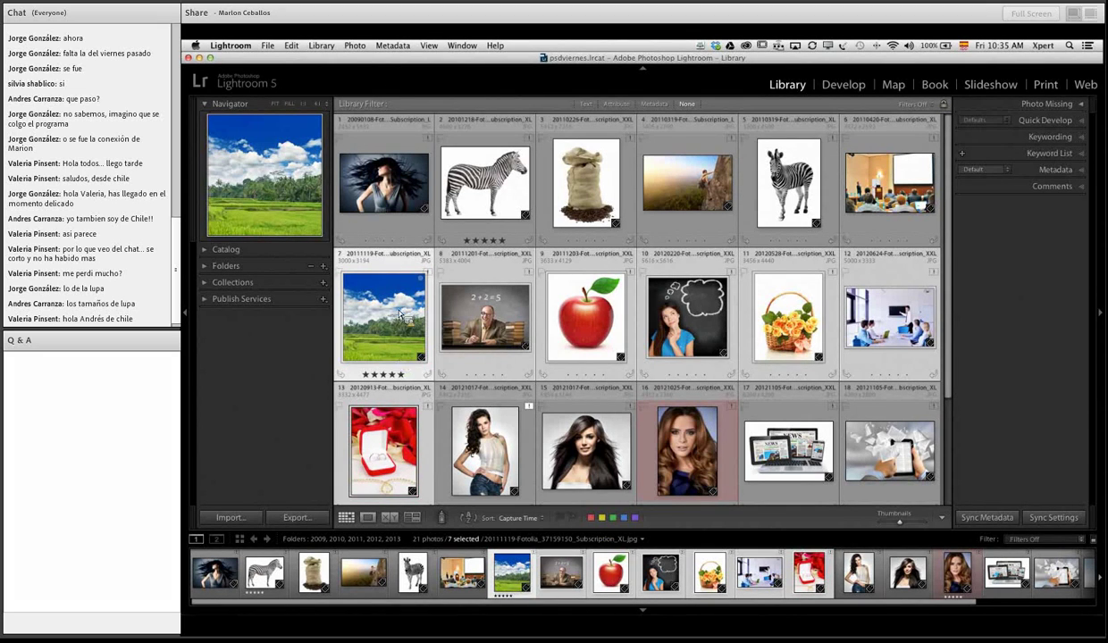
Step: Select only the rice-field landscape in the grid, and apply and remove its red color label
right_click(388, 368)
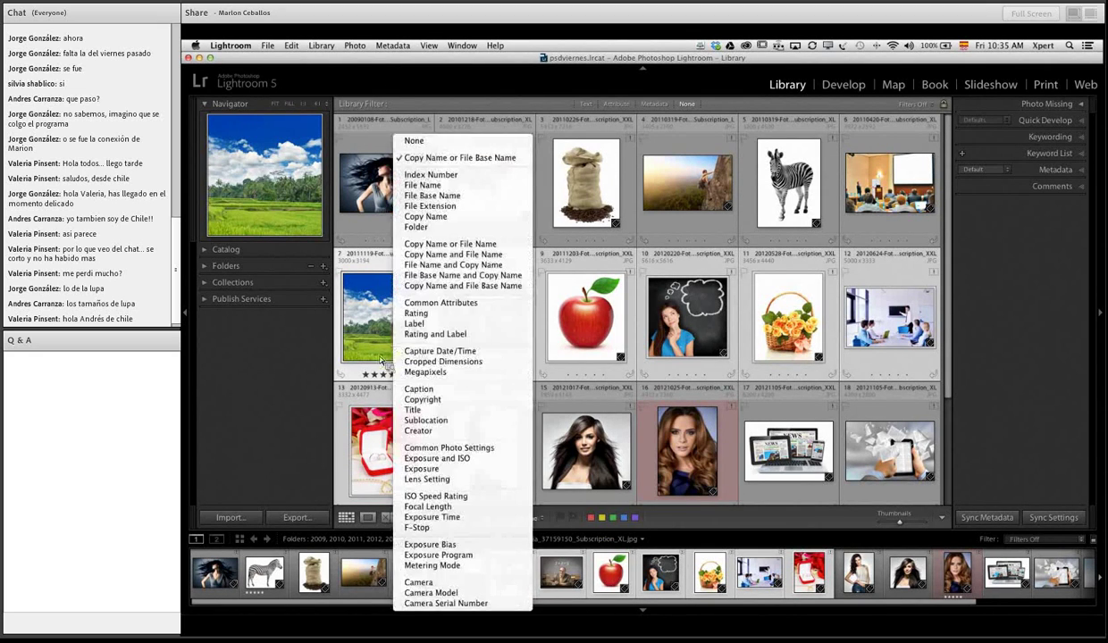
left_click(366, 347)
left_click(411, 257)
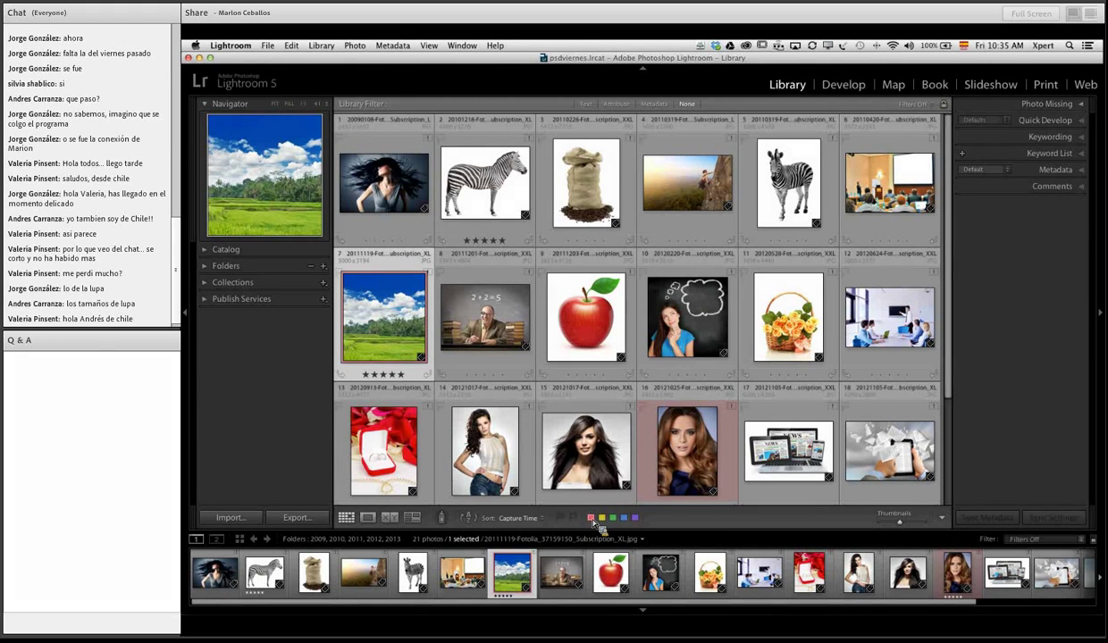
left_click(591, 518)
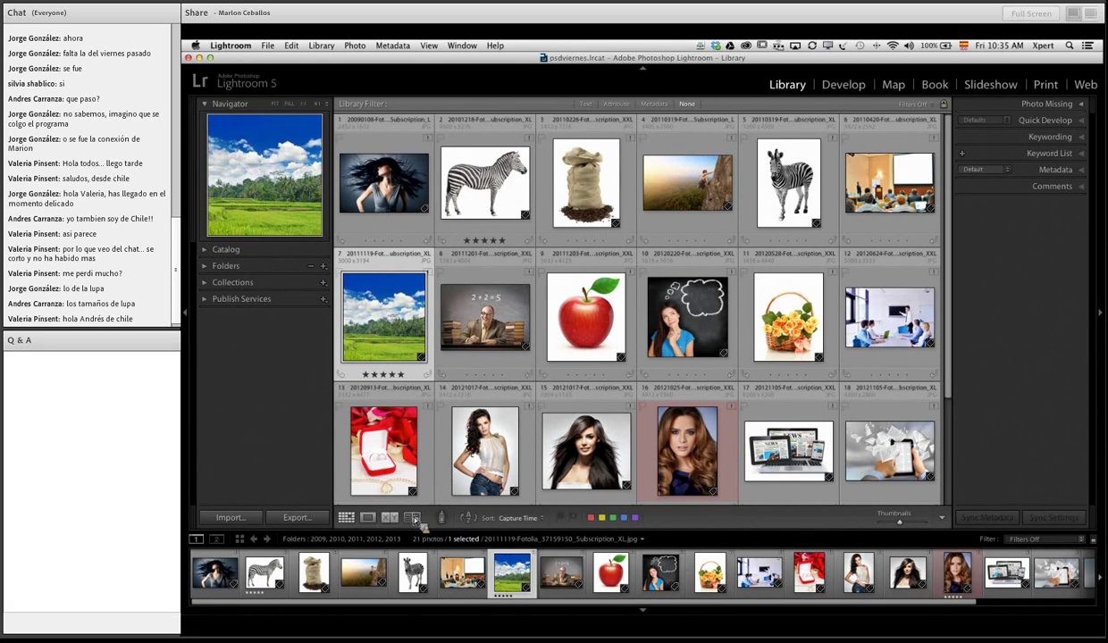
Step: Switch from Compare to Survey view and display the four women's photos together, starting with the windblown-haired woman
left_click(391, 518)
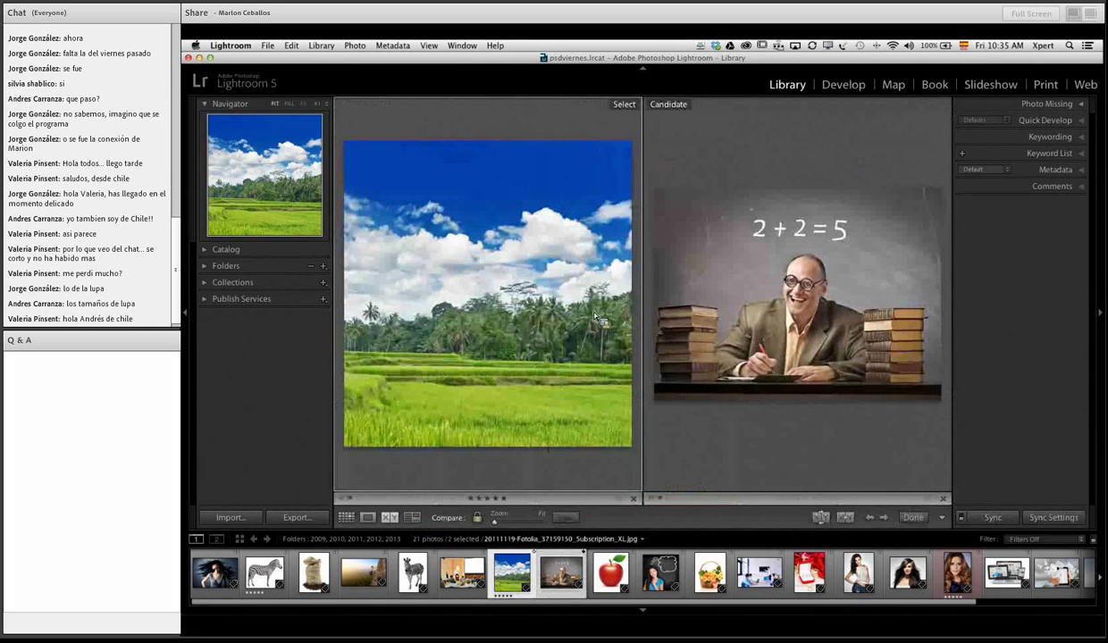
left_click(412, 518)
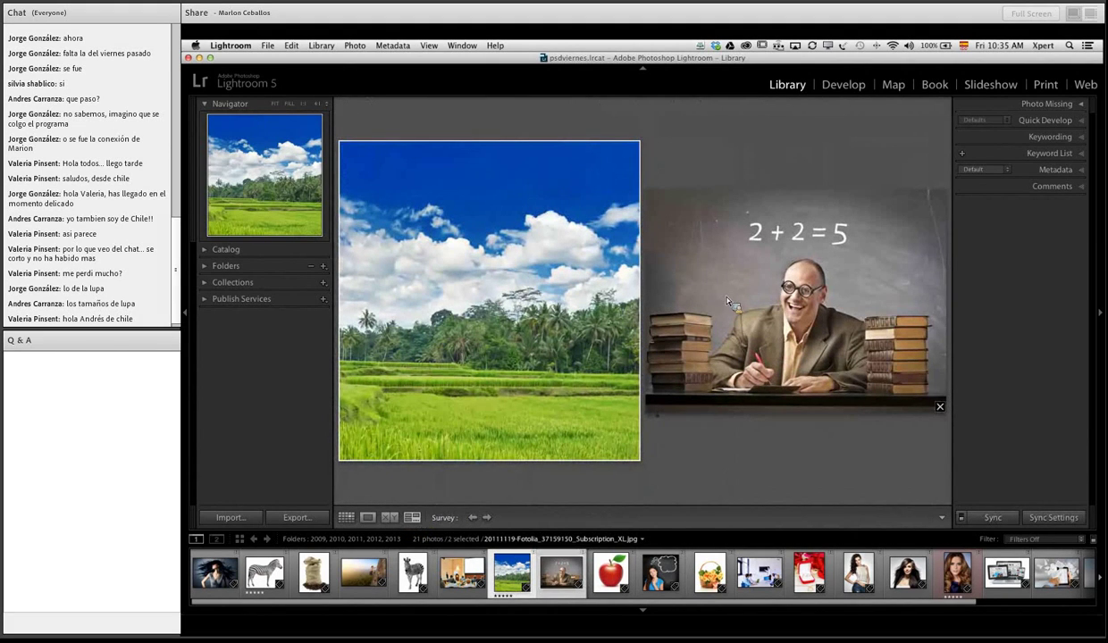
left_click(223, 573)
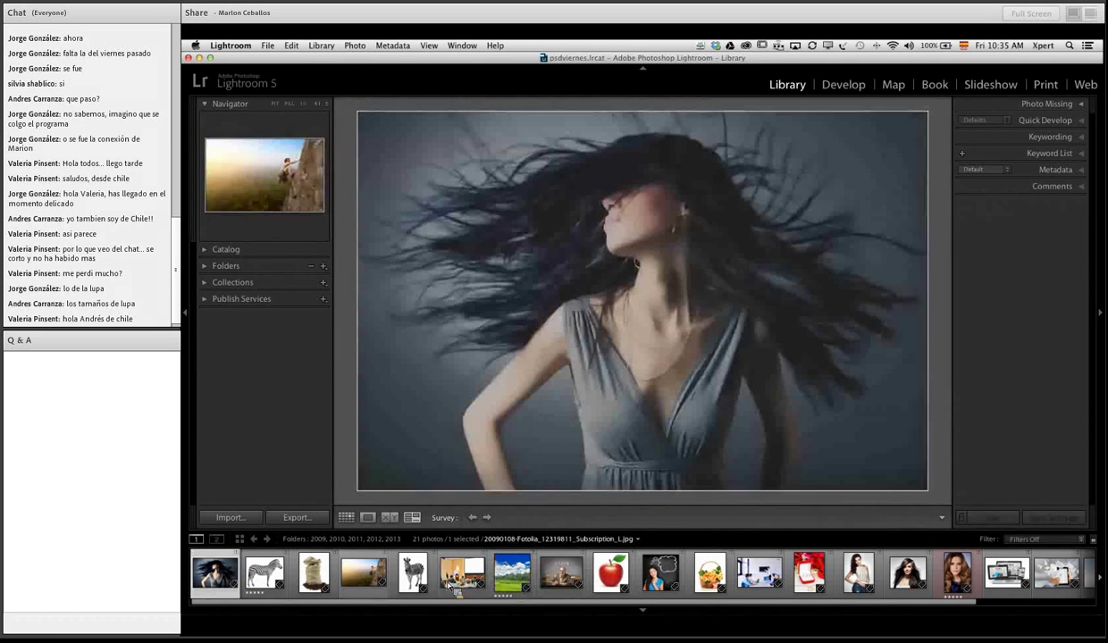
scroll(792, 571, "down", 1)
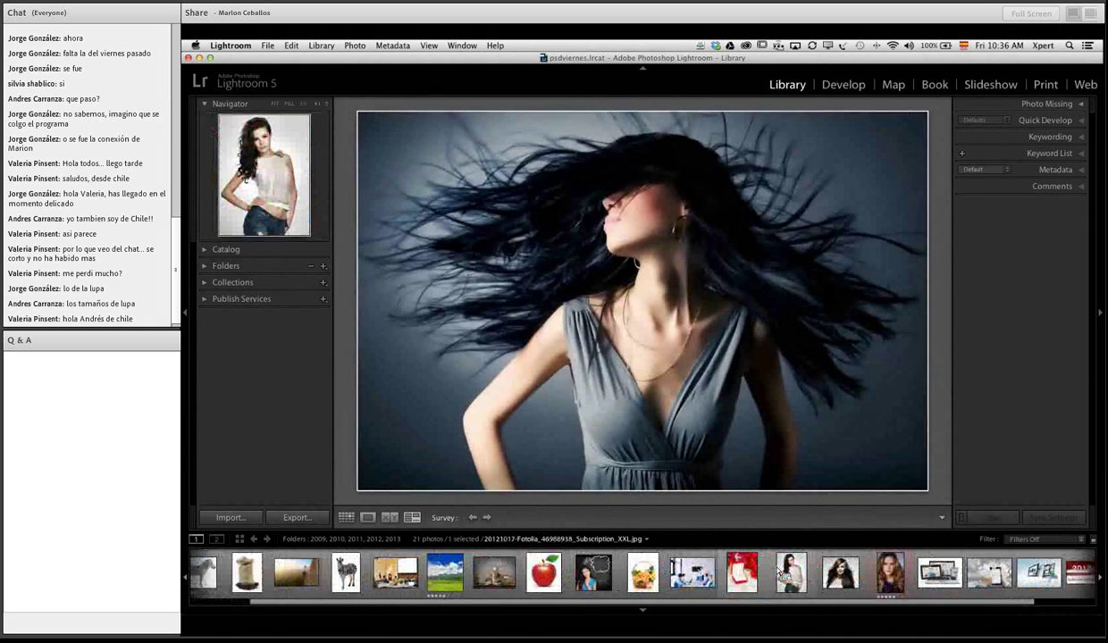
left_click(791, 571, "ctrl")
left_click(840, 572, "ctrl")
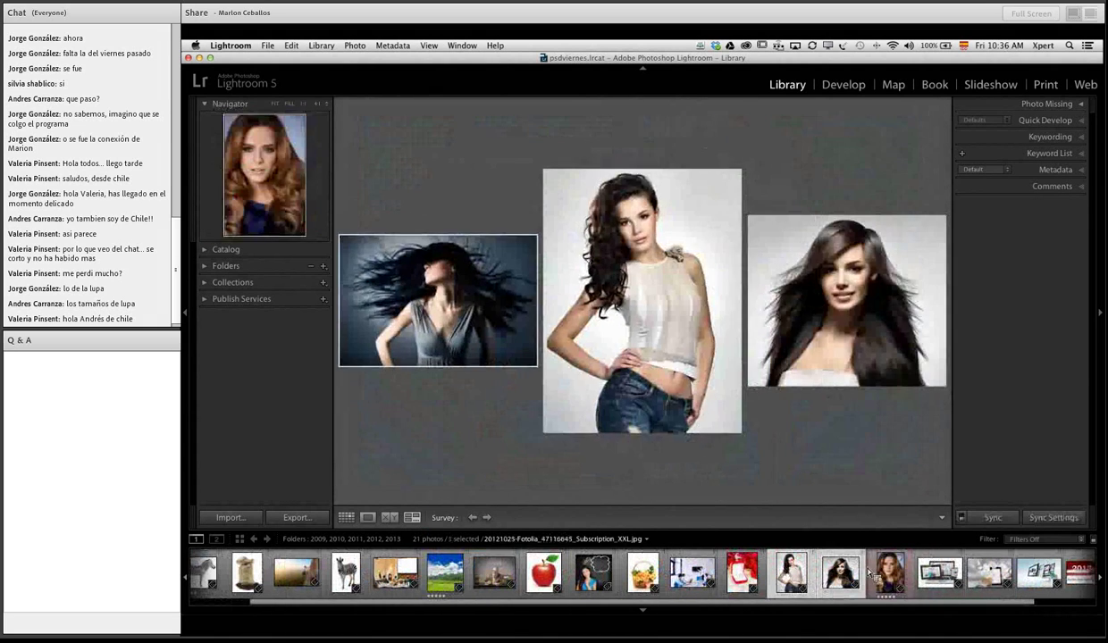
left_click(888, 572, "ctrl")
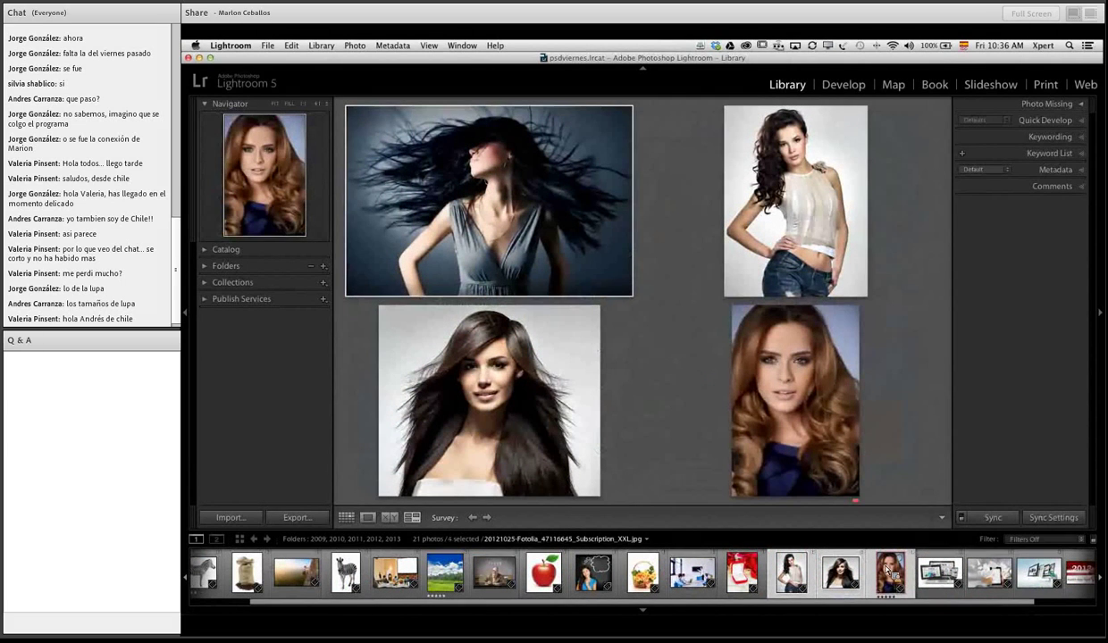
Step: Activate the curly-haired and windblown-haired women in Survey view, and check the same selection in Compare view before returning to Survey
left_click(734, 261)
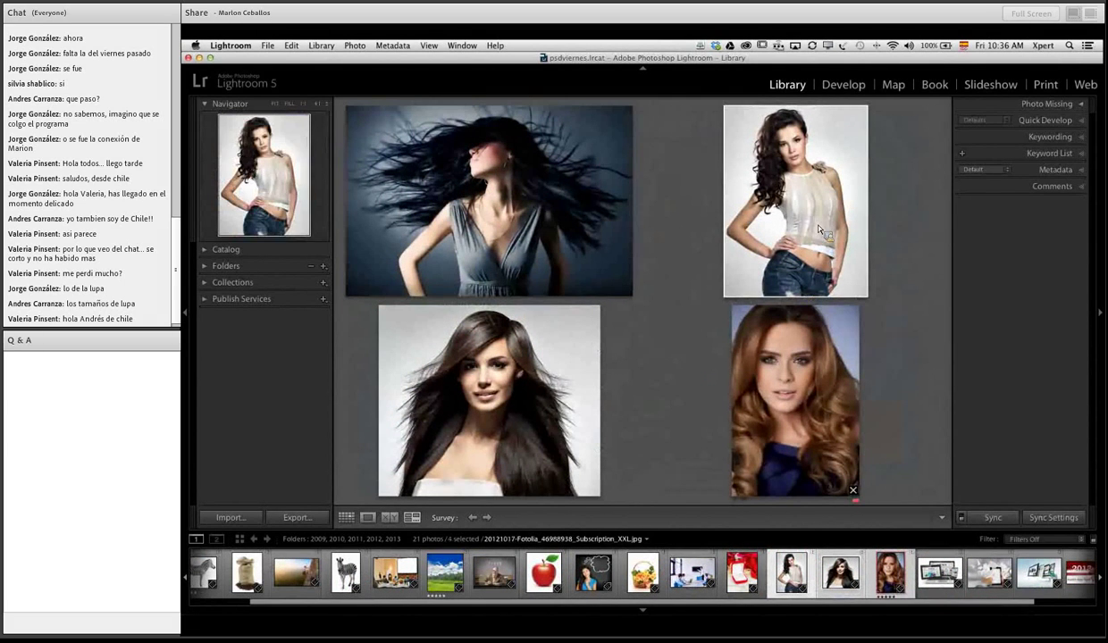
left_click(545, 205)
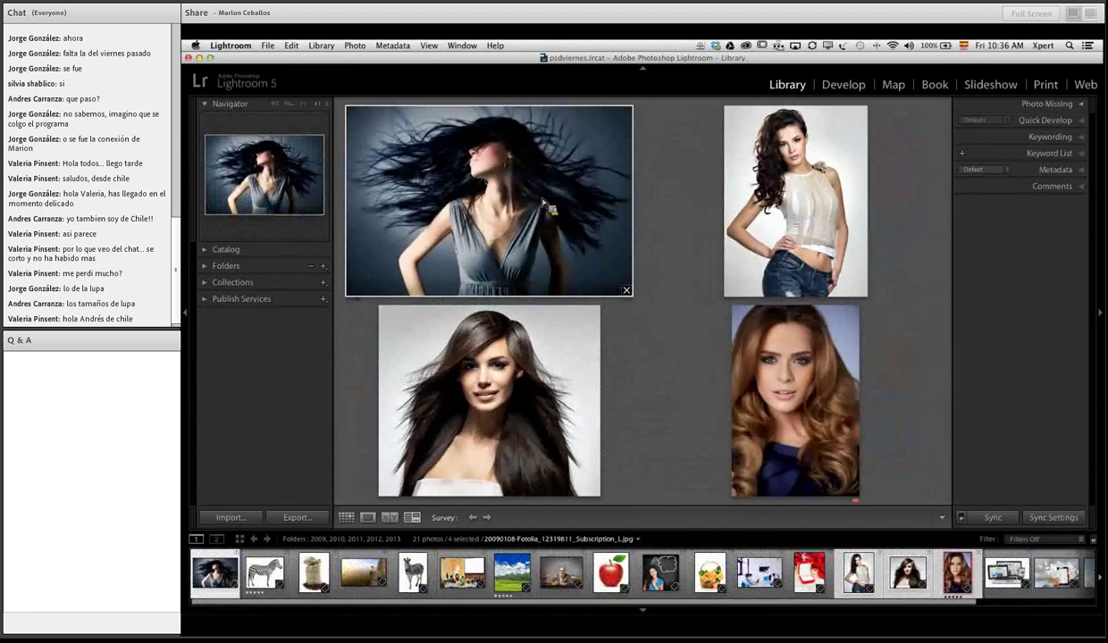
left_click(389, 518)
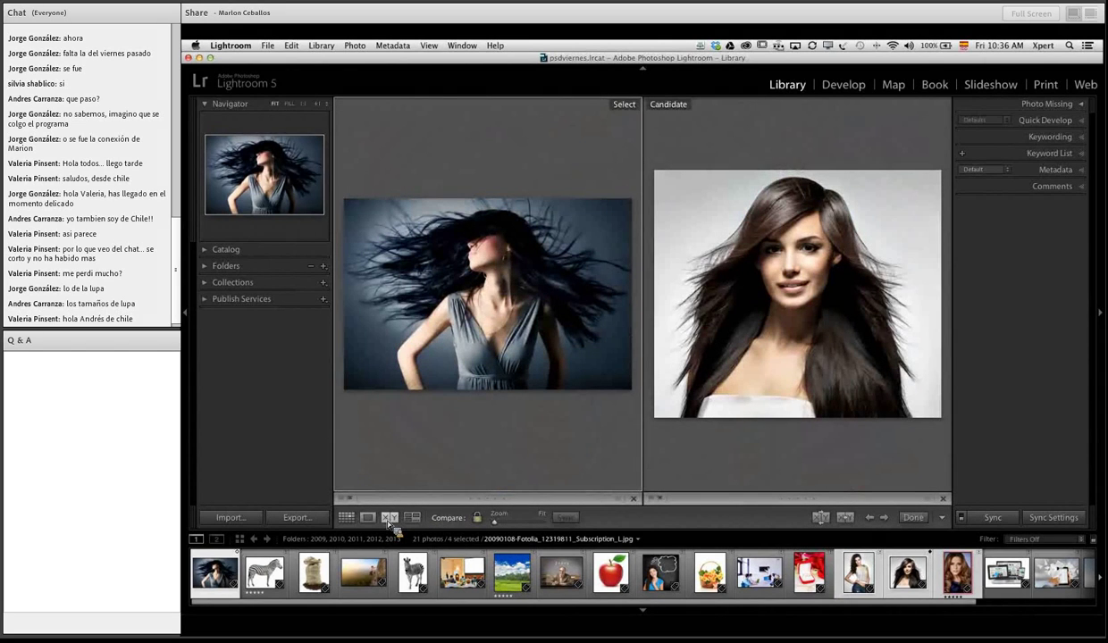
left_click(412, 518)
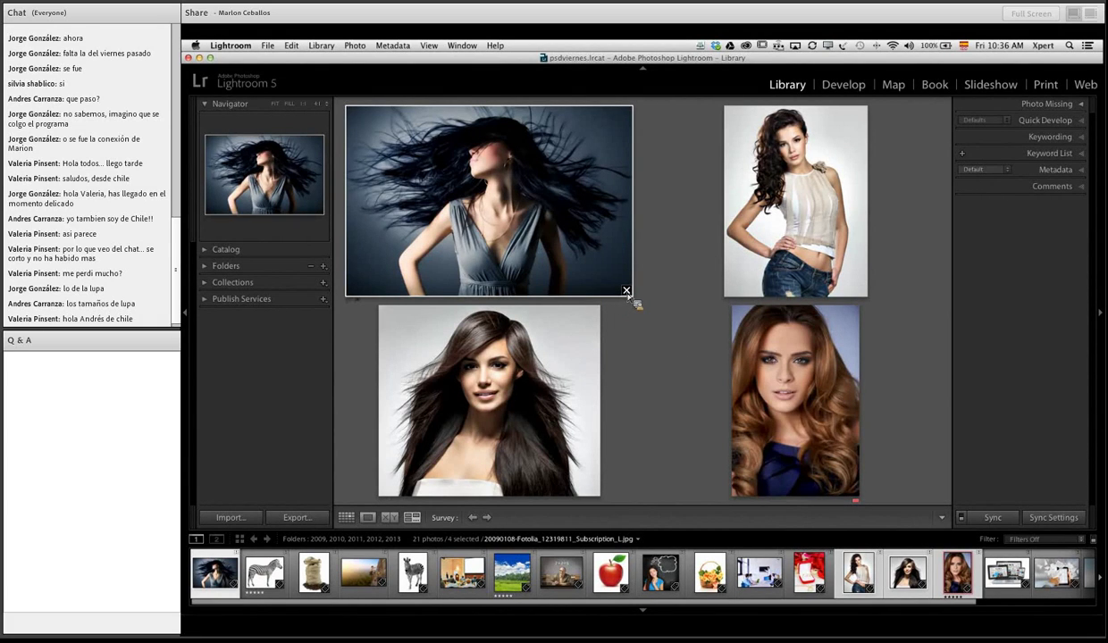
Step: Remove the windblown-haired, straight-haired and auburn-haired women from the Survey, keeping only the curly-haired woman
left_click(627, 291)
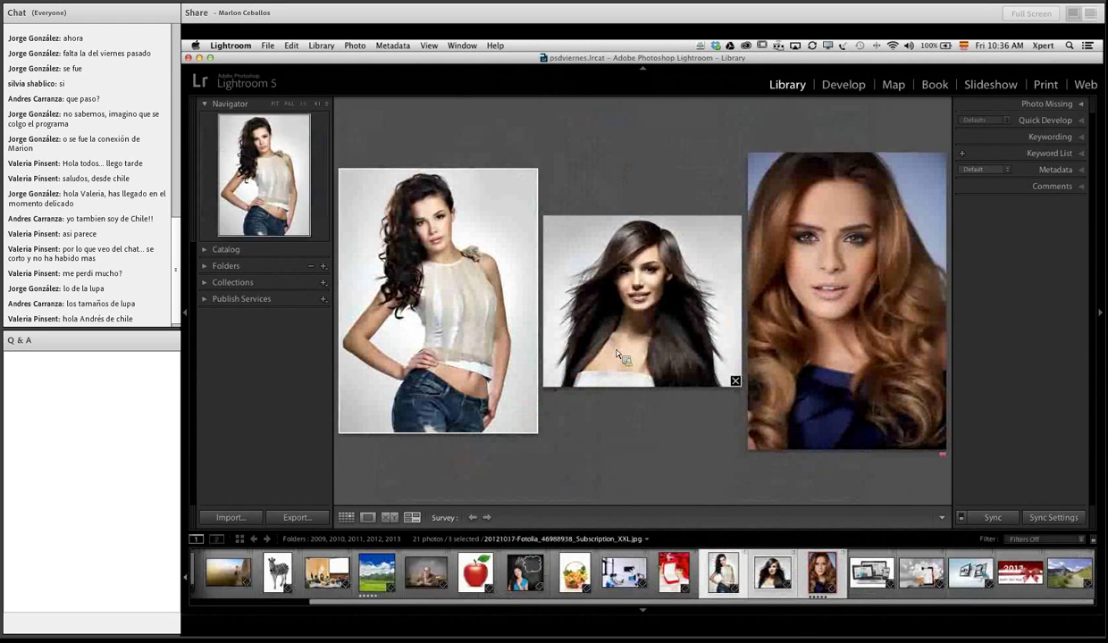
left_click(734, 381)
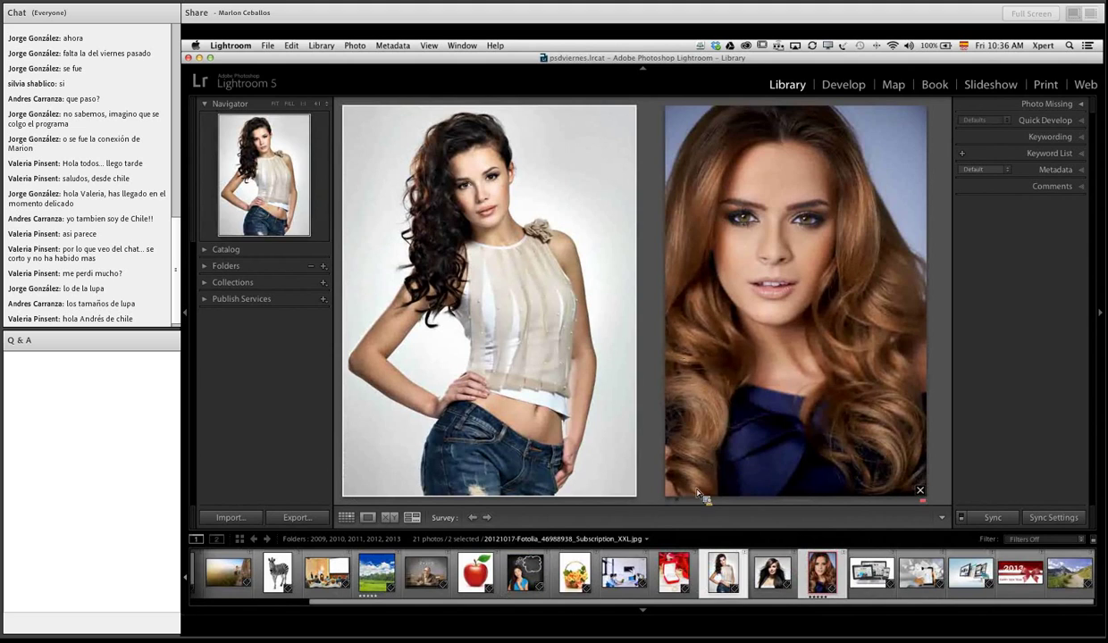
left_click(920, 491)
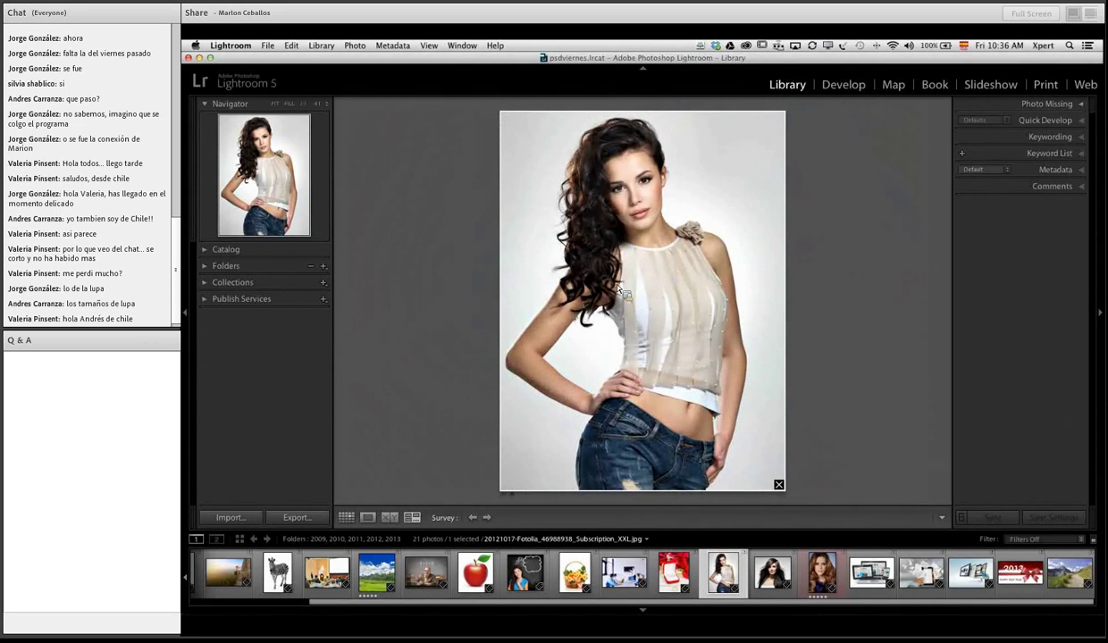
Step: Browse individual photos in Survey view, including the meeting, teacher, thinking woman and rice field, ending on the auburn-haired woman
left_click(628, 577)
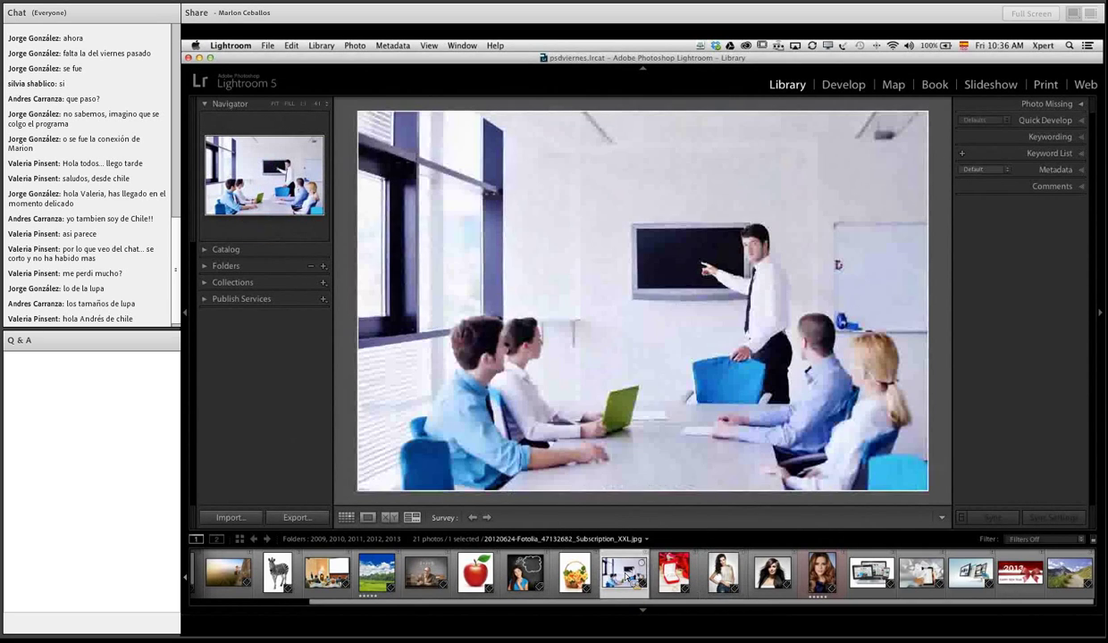
left_click(444, 575)
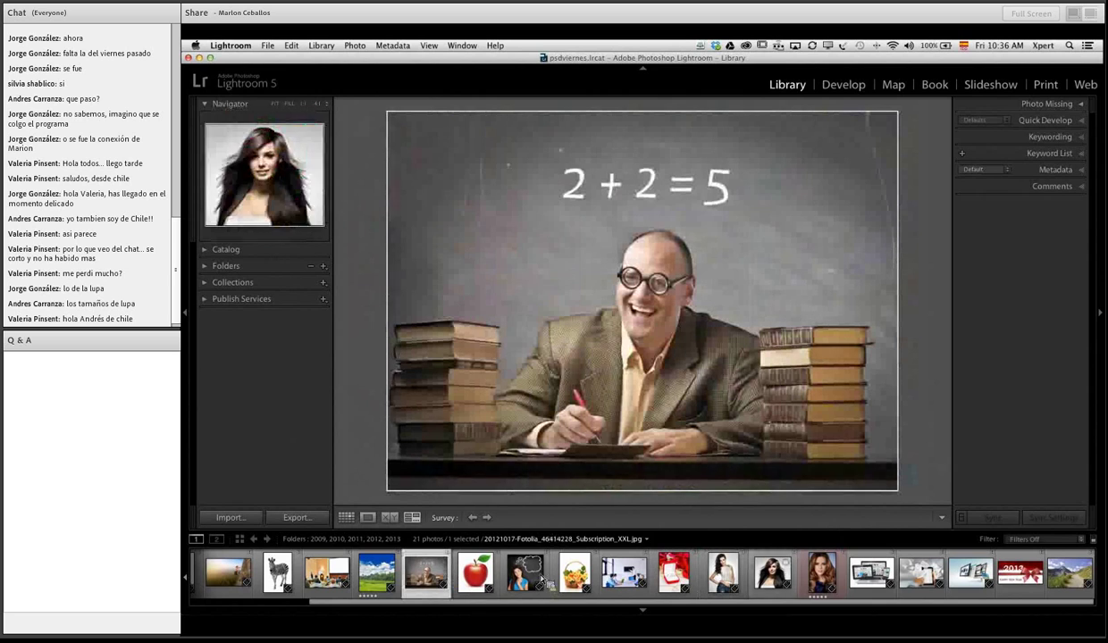
left_click(773, 575)
key("Left")
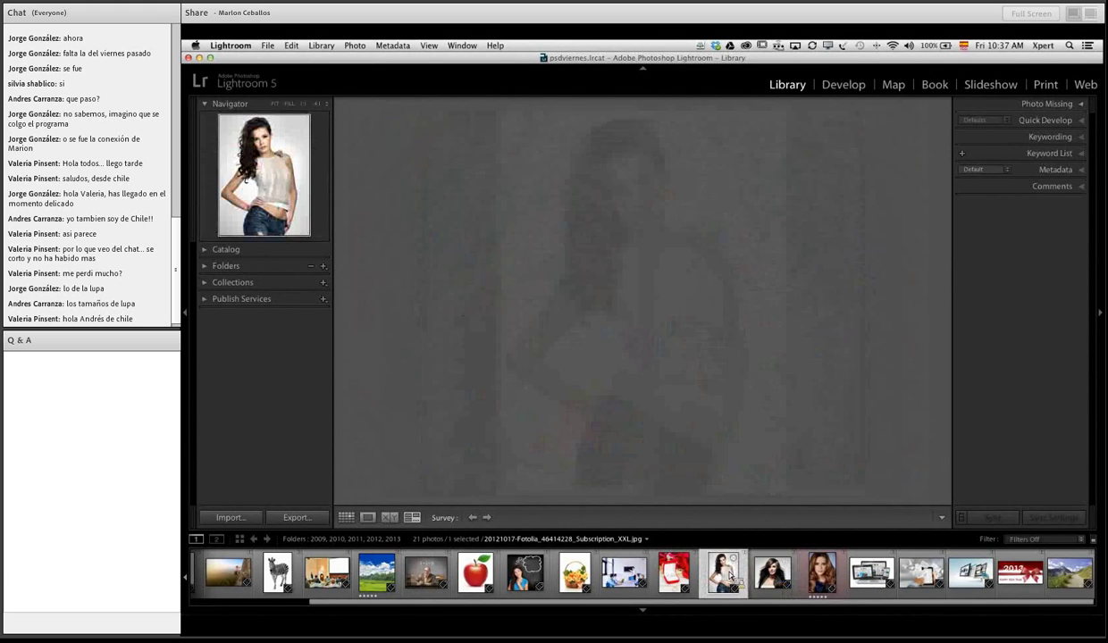
left_click(809, 572)
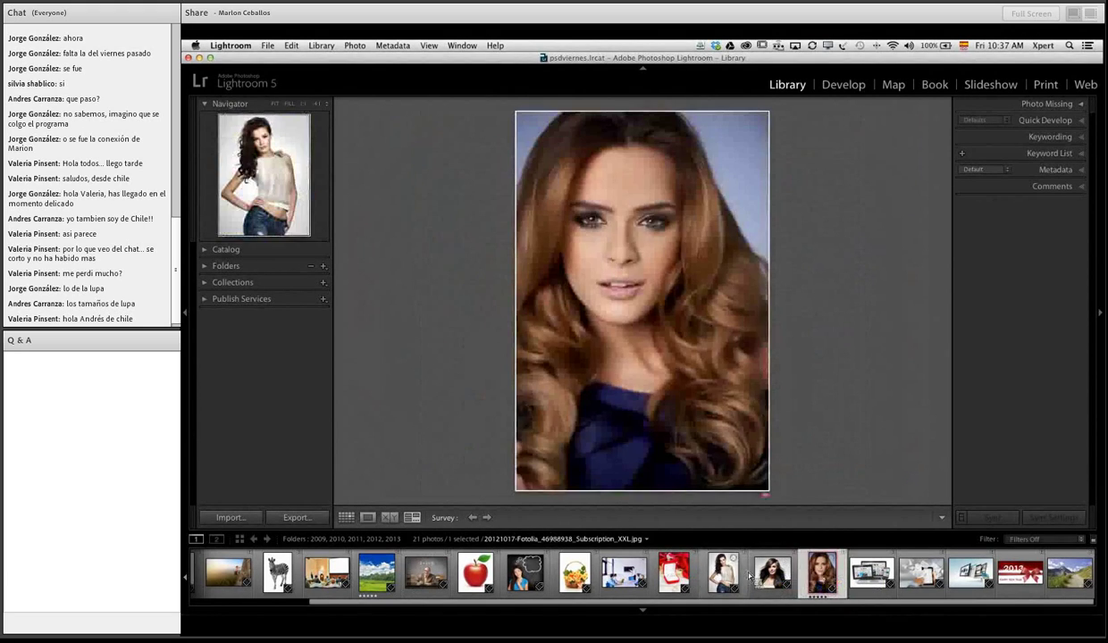
left_click(731, 573)
left_click(624, 570)
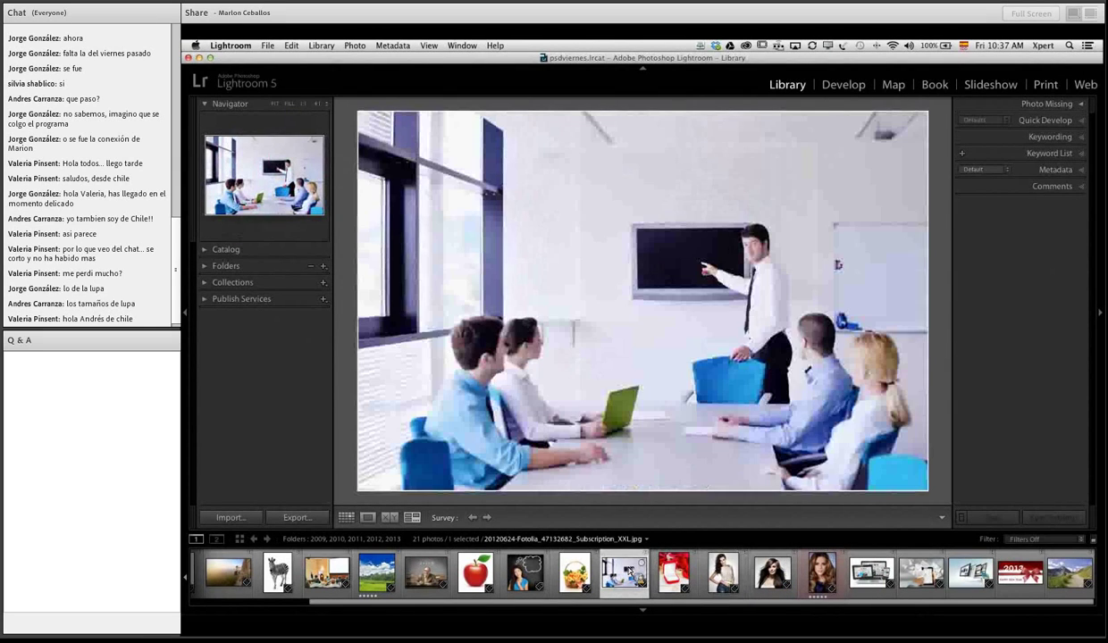
left_click(579, 576)
left_click(527, 574)
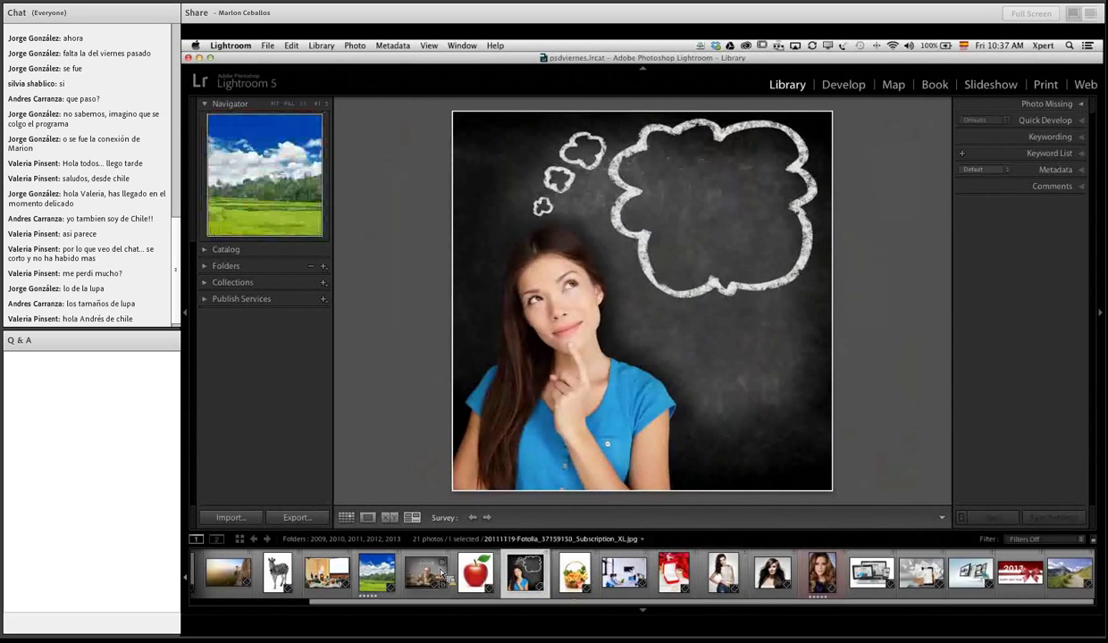
left_click(388, 576)
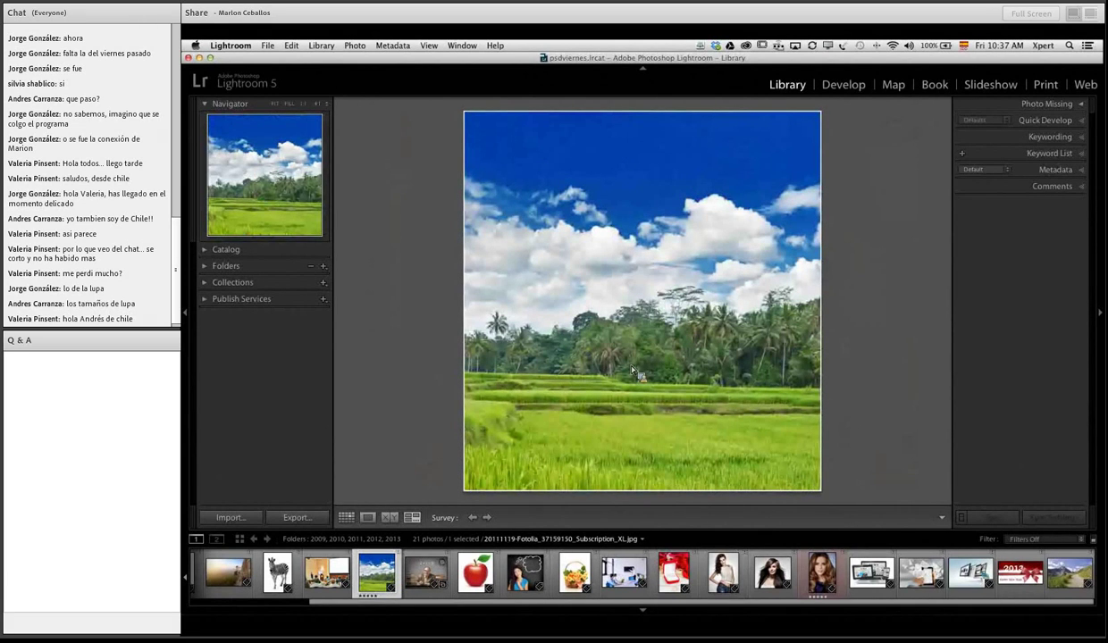
left_click(820, 572)
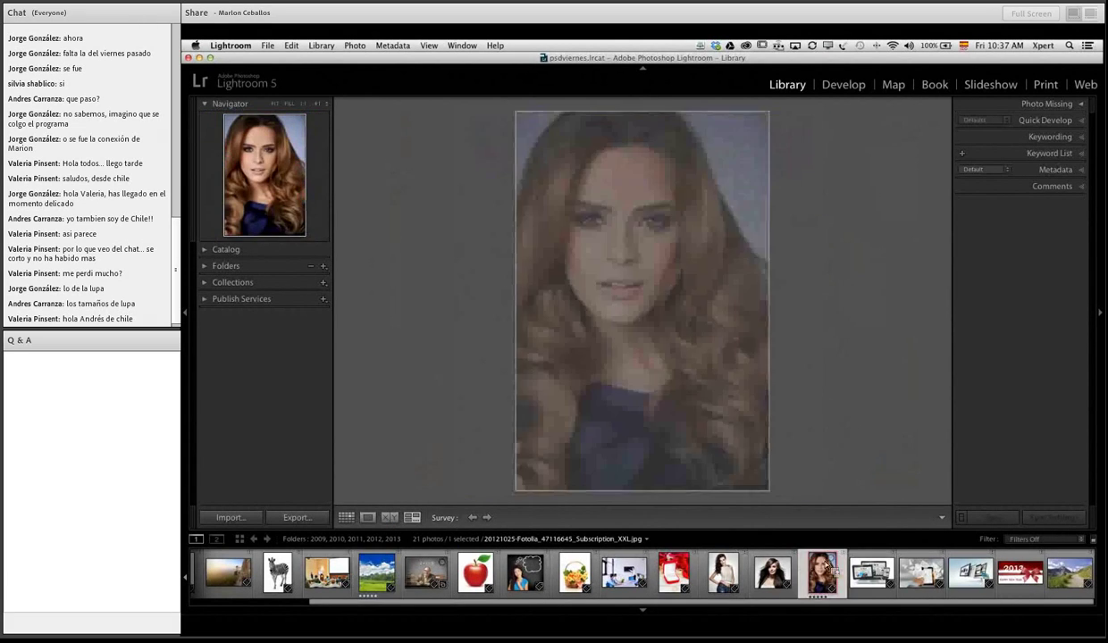
Step: Switch to Loupe view and look at the flower basket and the auburn-haired woman
left_click(369, 520)
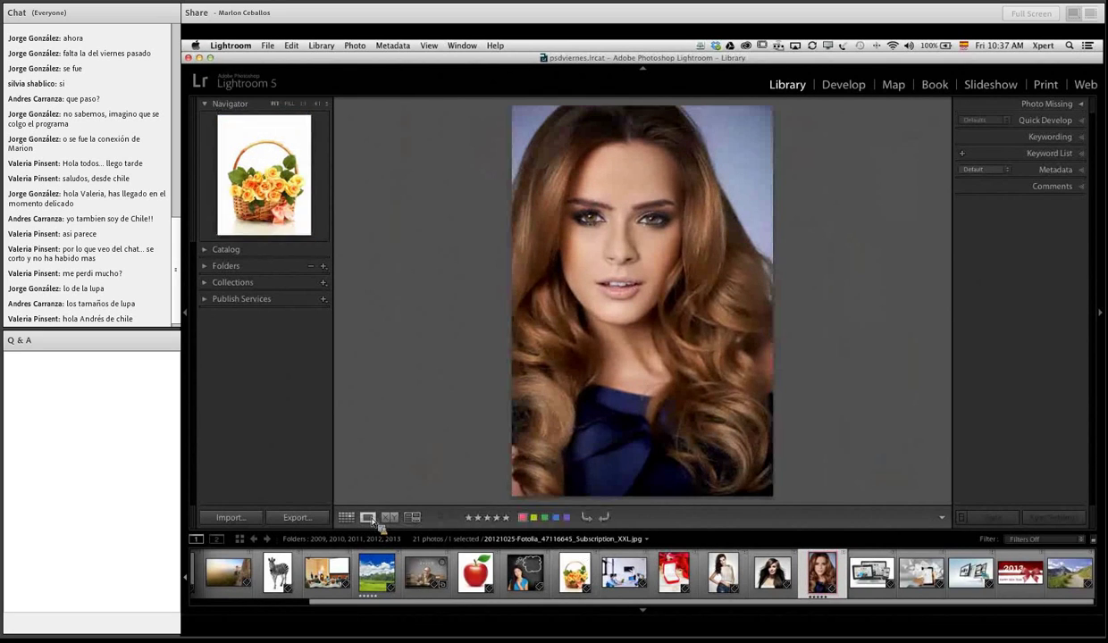
left_click(574, 572)
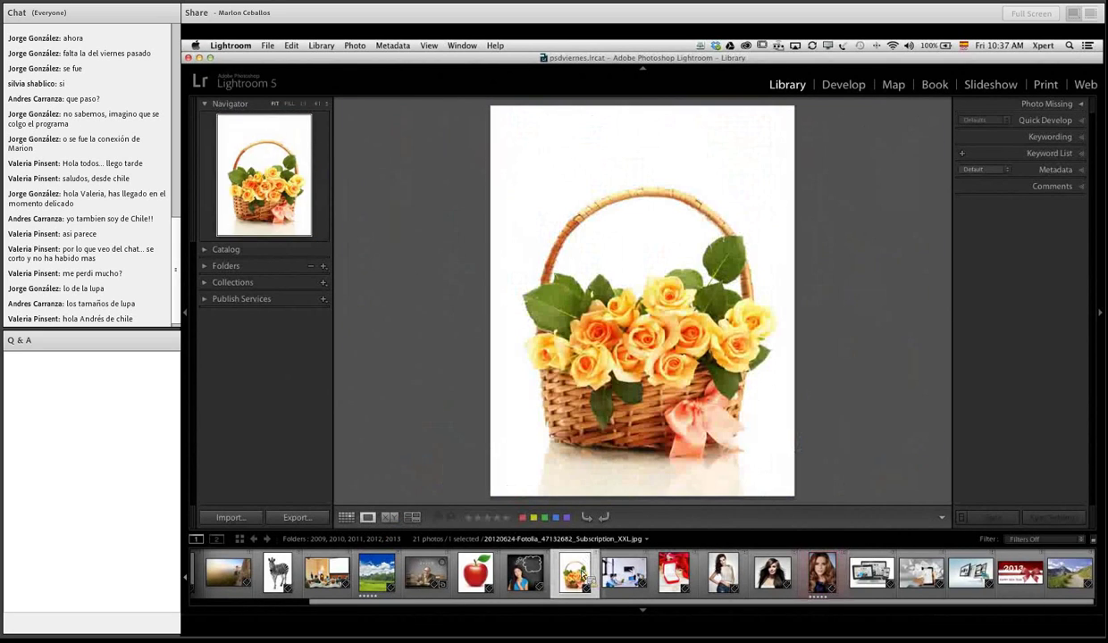
left_click(824, 572)
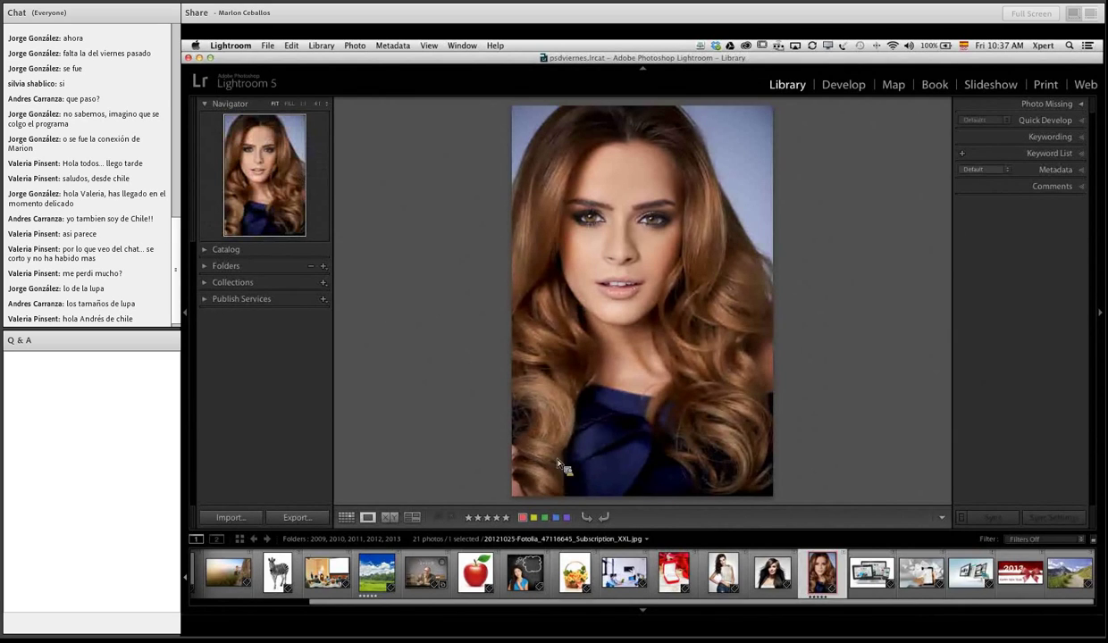
Step: Set the auburn-haired woman as Select and the curly-haired woman as Candidate in Compare view, and check the toolbar's content options
left_click(391, 518)
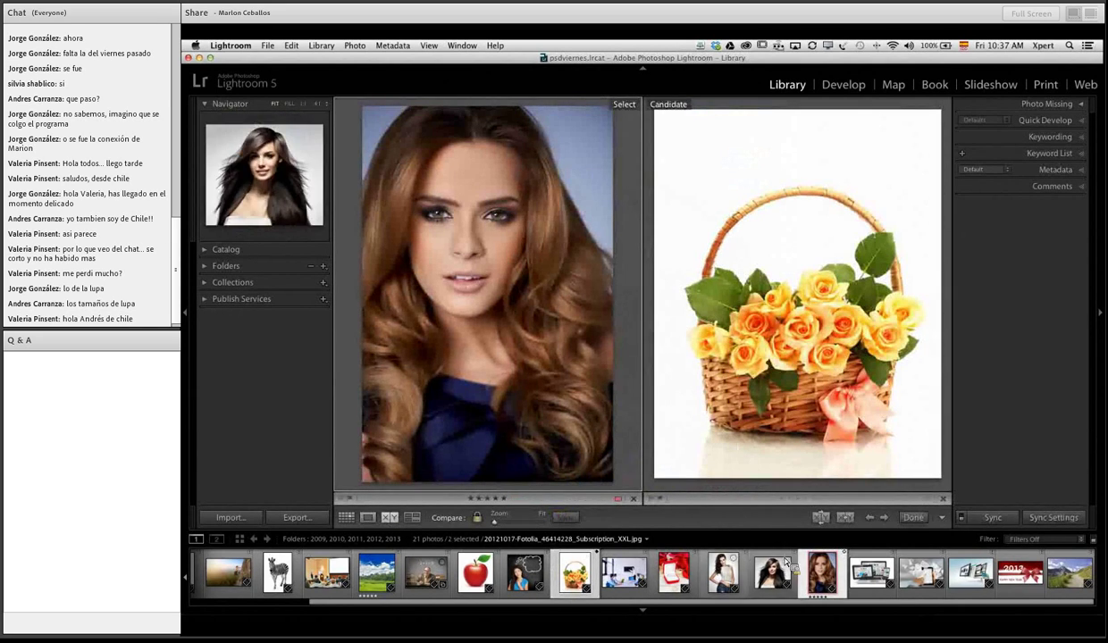
left_click(735, 581)
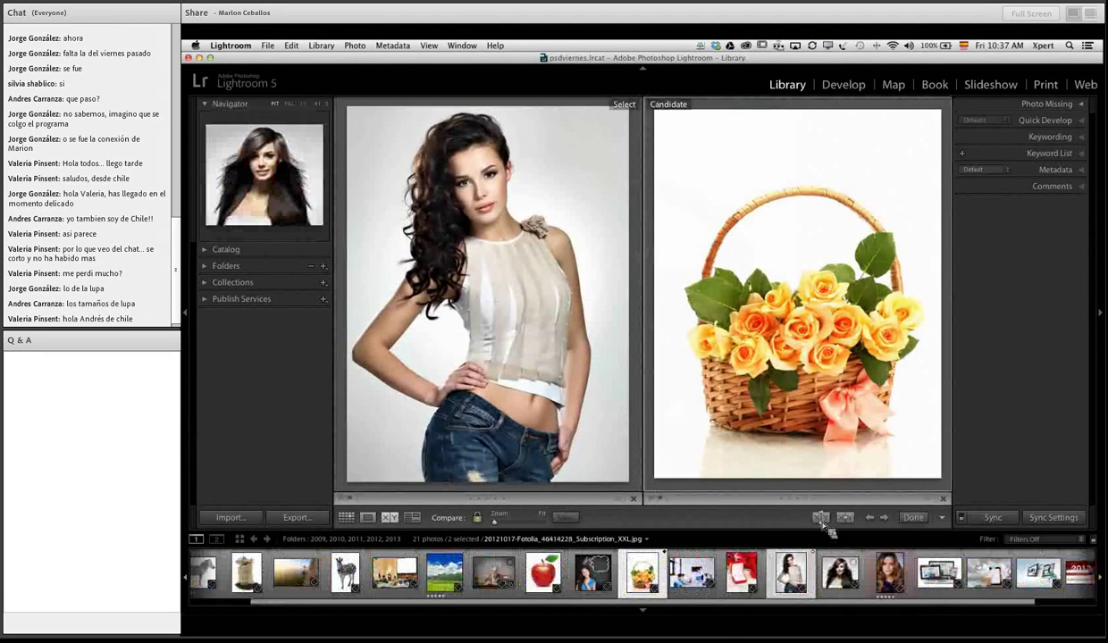
left_click(889, 576)
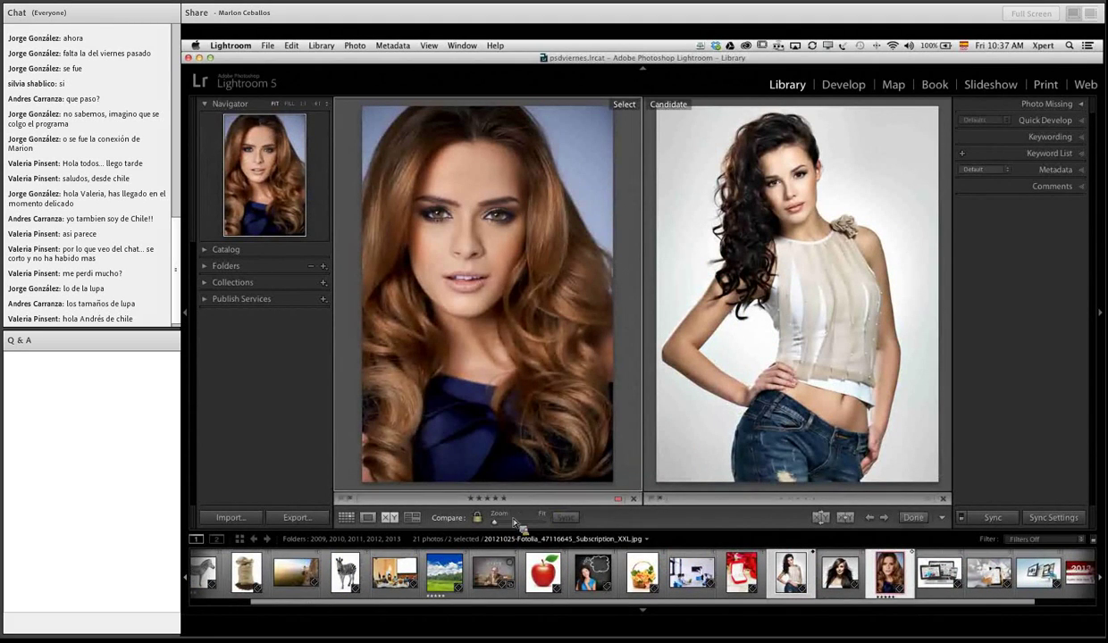
left_click(943, 518)
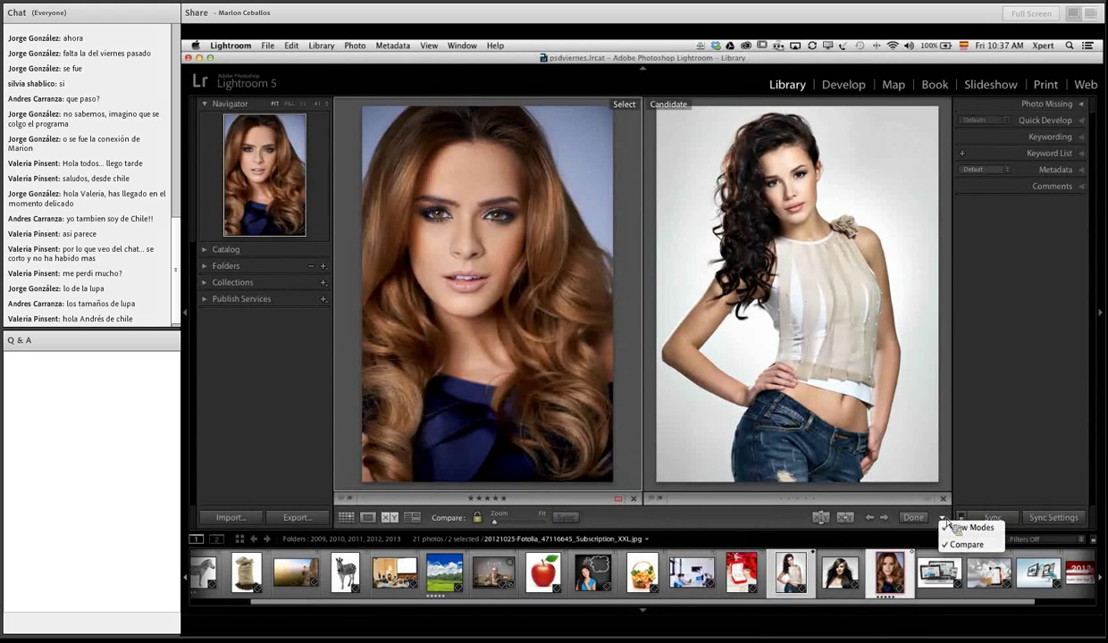
left_click(941, 518)
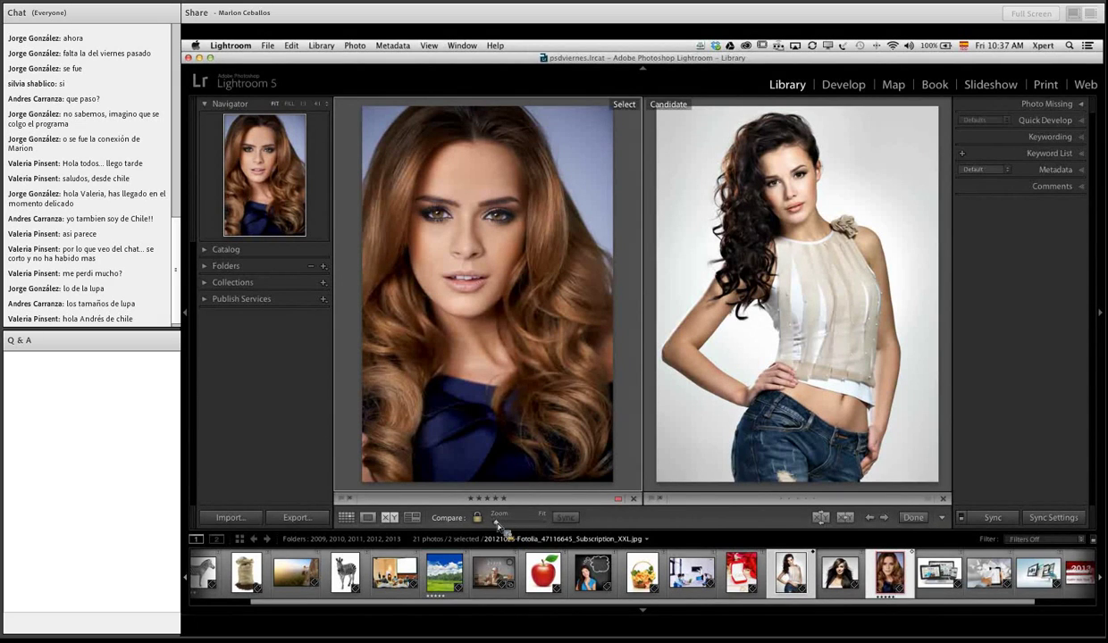
Step: Zoom in on both compared photos together and inspect the auburn-haired woman's face up close
mouse_move(499, 524)
left_mouse_down()
mouse_move(527, 528)
mouse_move(507, 526)
left_mouse_up()
left_click(466, 226)
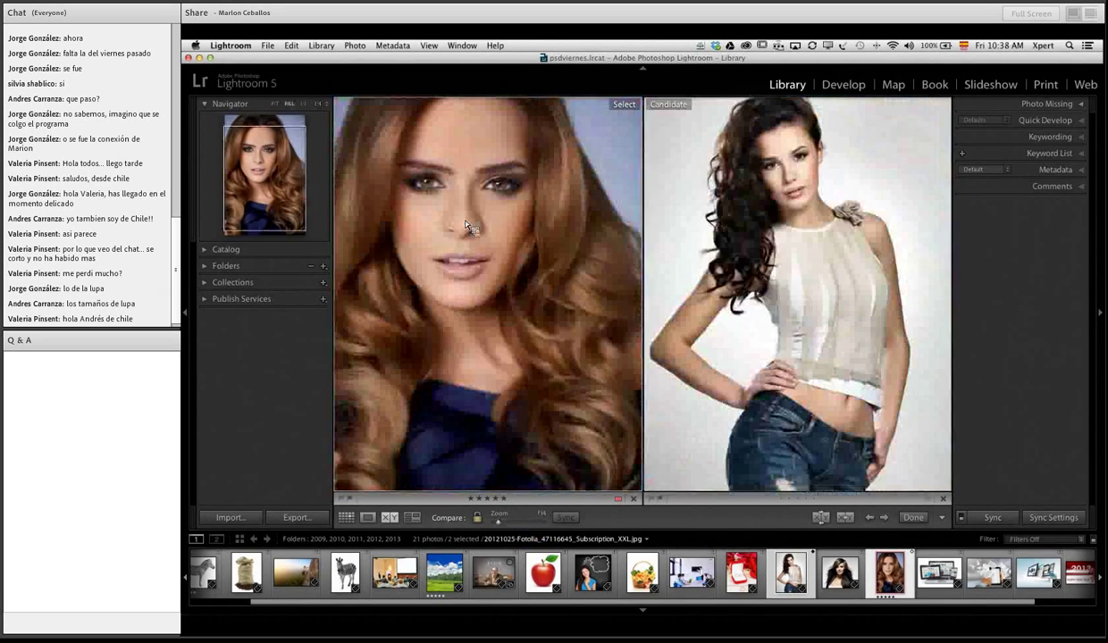
left_click(468, 229)
left_click(484, 252)
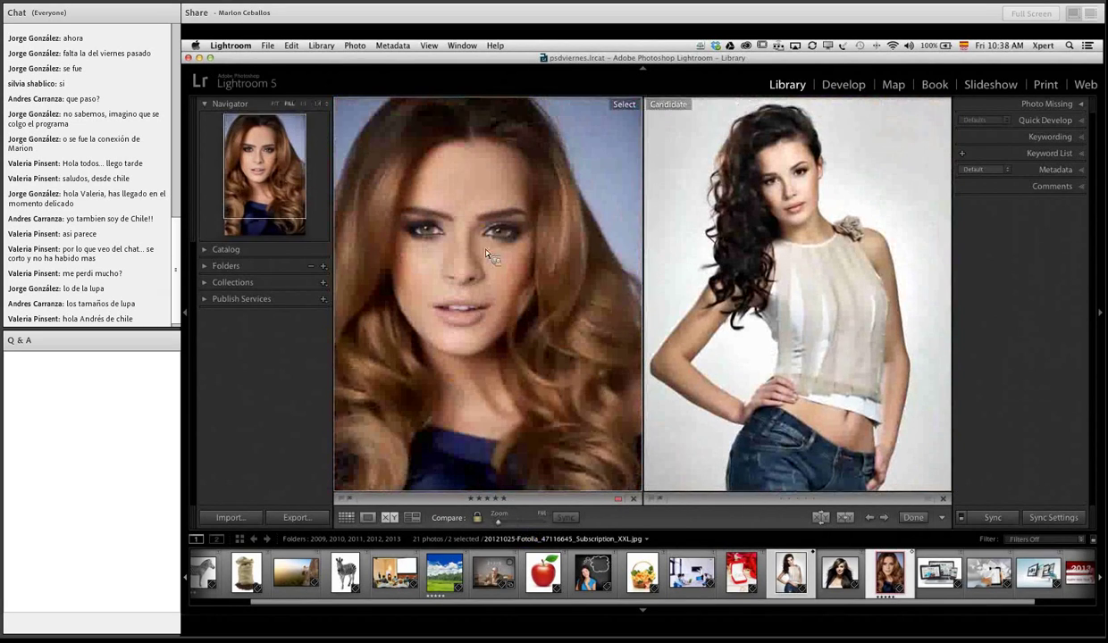
left_click(551, 337)
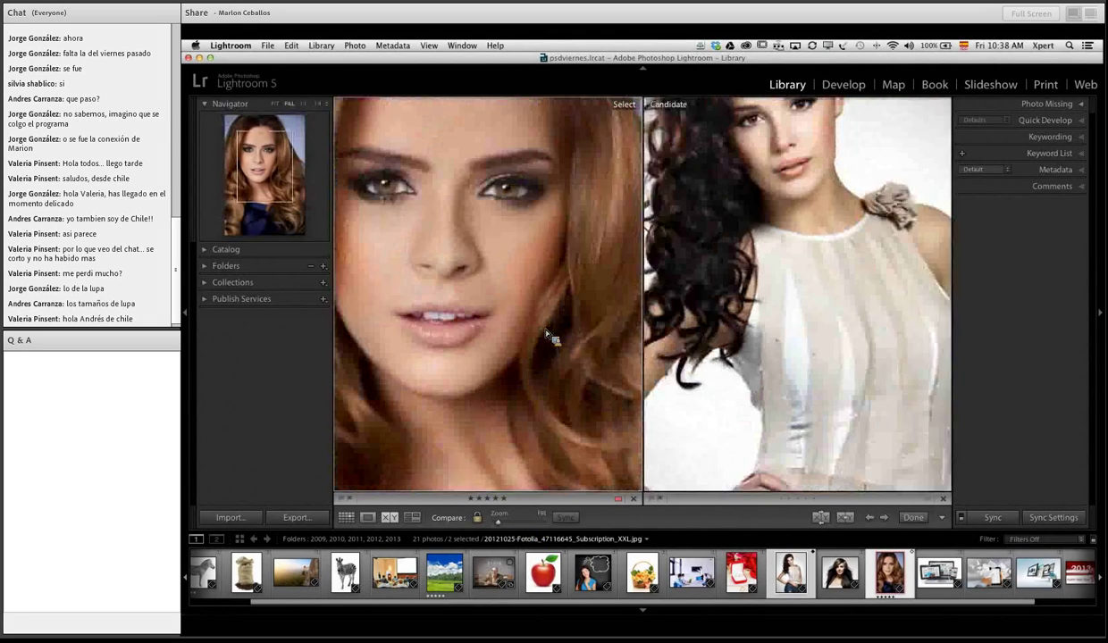
Step: Zoom both compared photos together to 1:4, inspect the women's faces, hair and clothing, and return to the Fill view
left_click(551, 337)
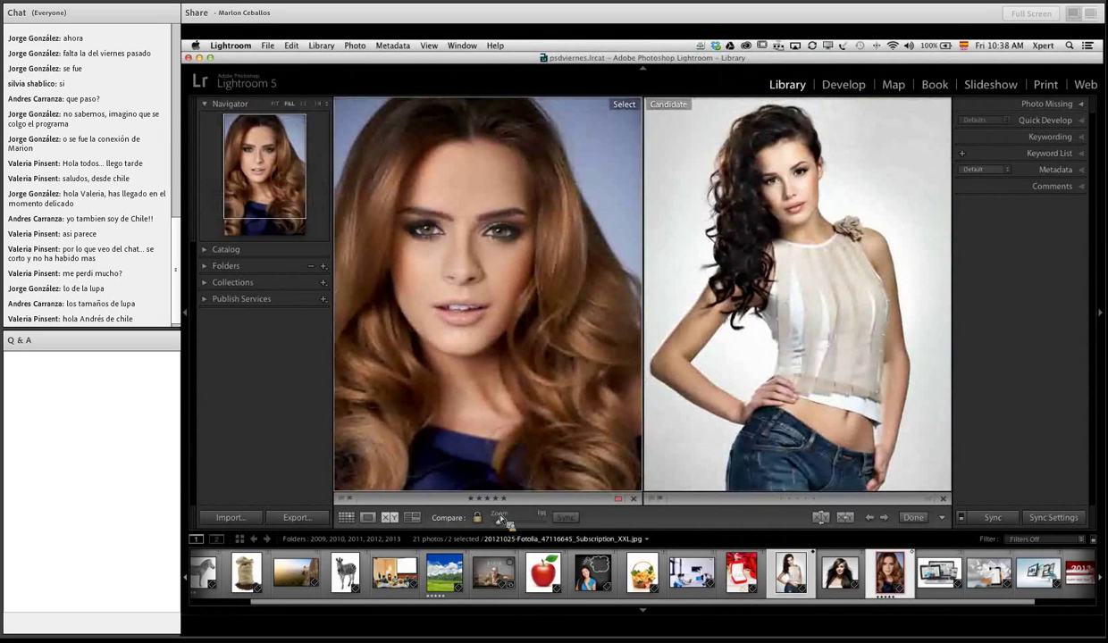
left_click_drag(502, 523, 511, 522)
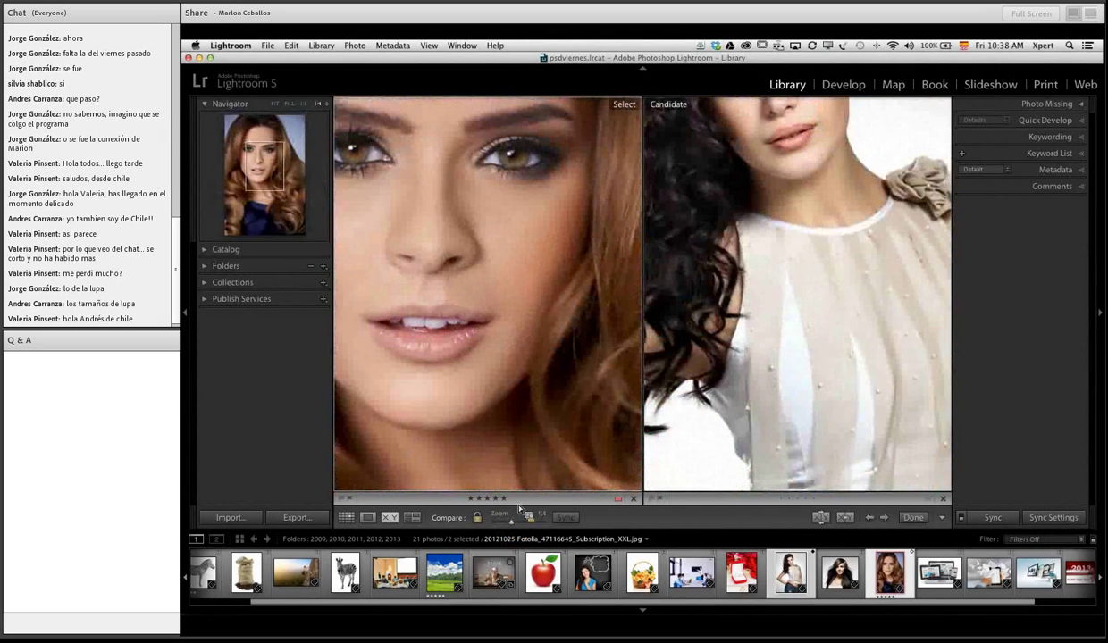
left_click_drag(451, 209, 493, 273)
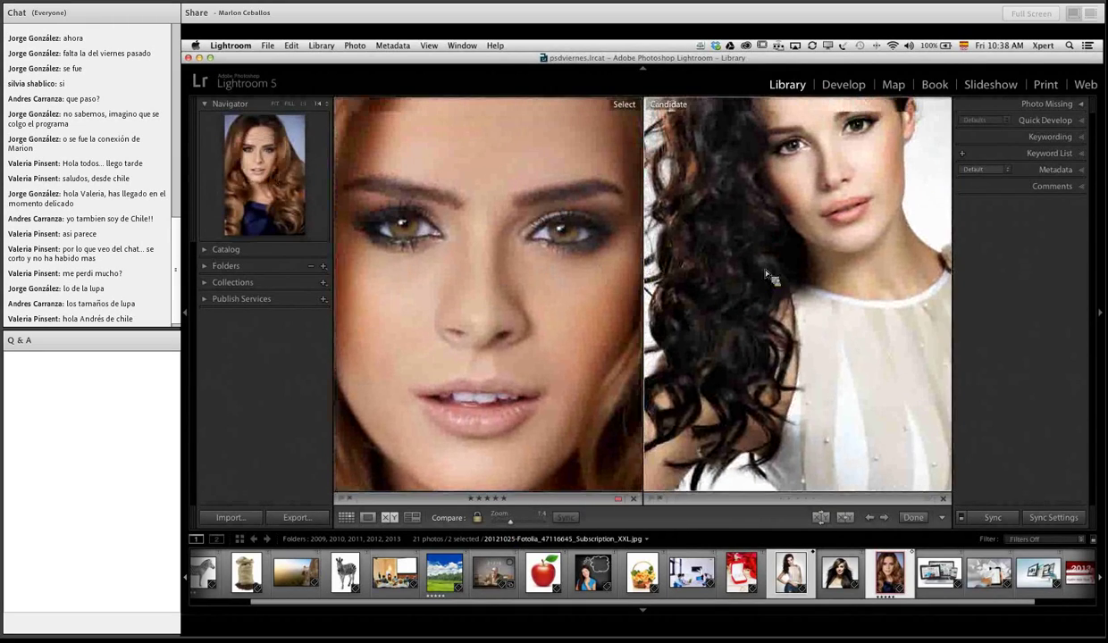
left_click(786, 273)
left_click(304, 200)
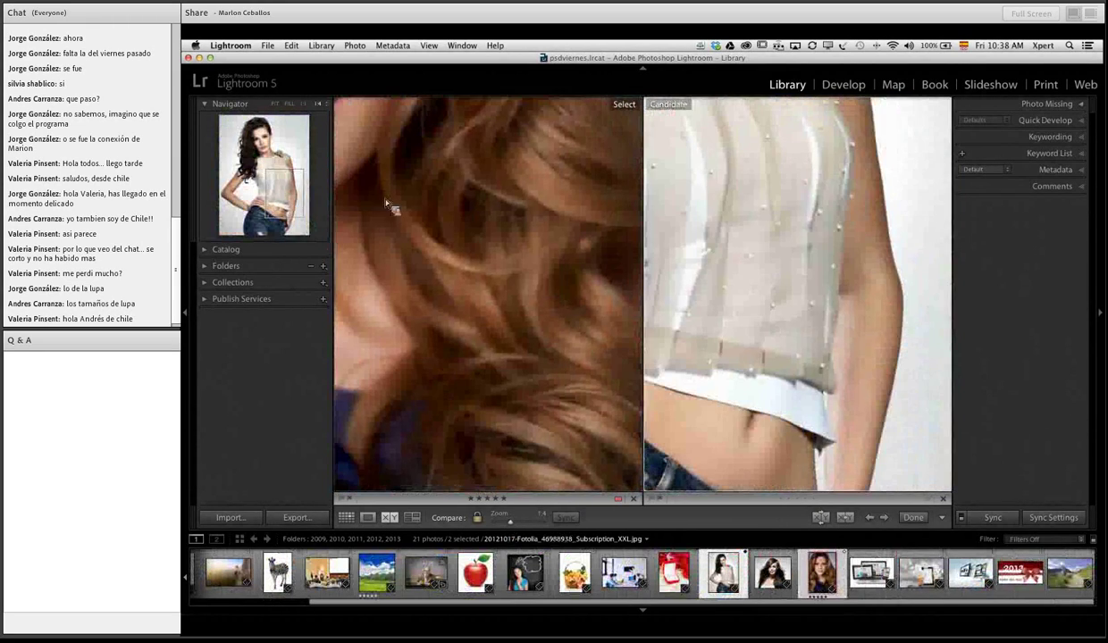
left_click(528, 259)
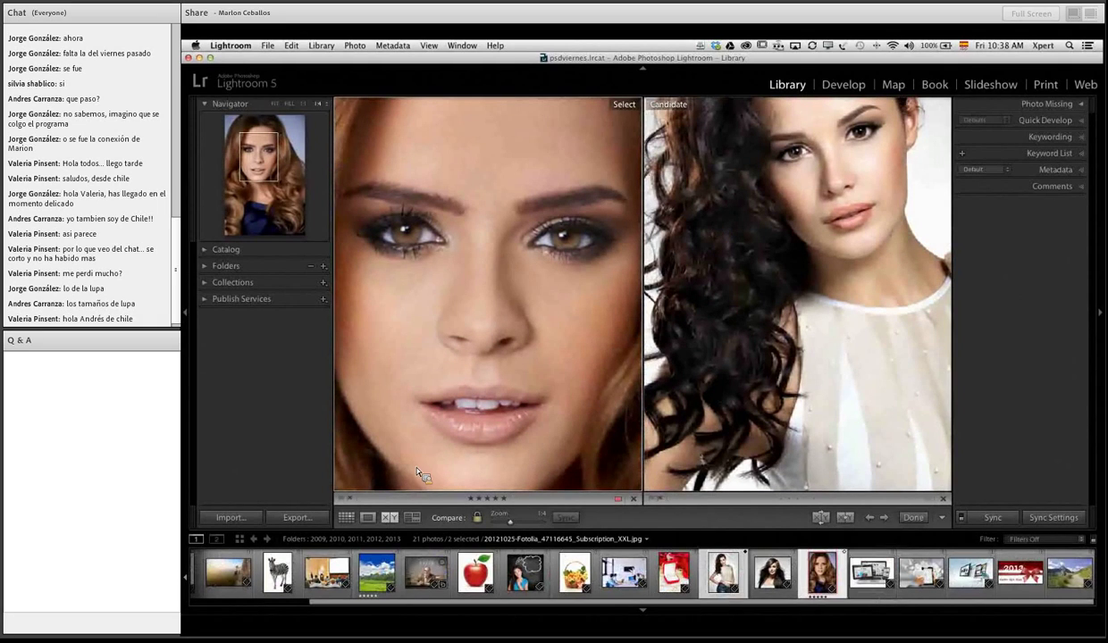
left_click(570, 329)
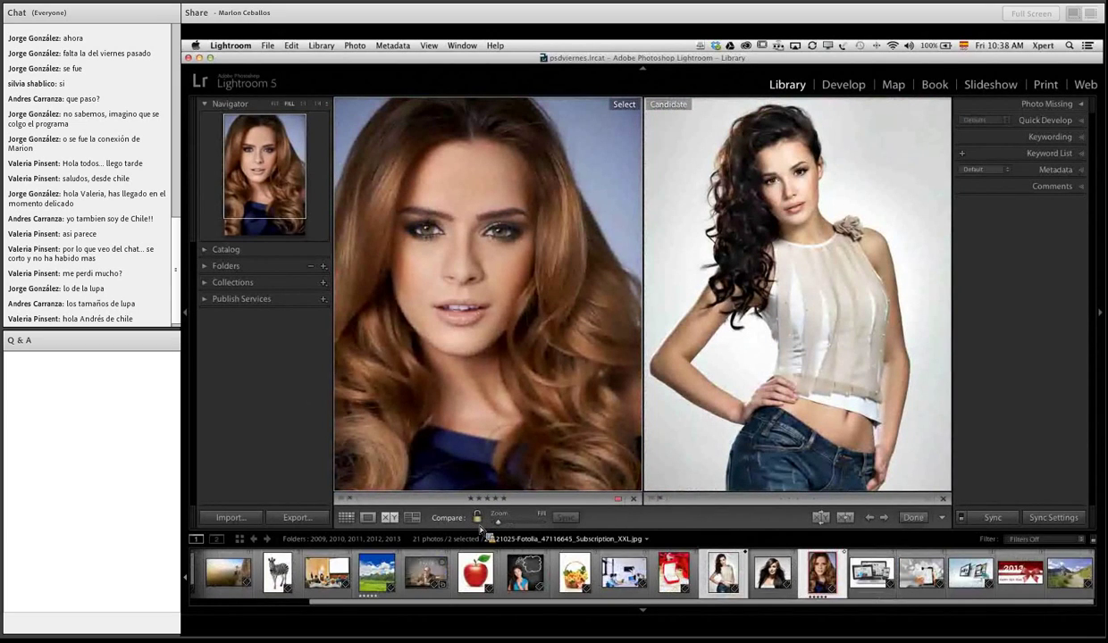
Step: Unlink the zoom to magnify only the Select photo, relink it, and zoom both photos to 1:8 and back to Fill
left_click(490, 416)
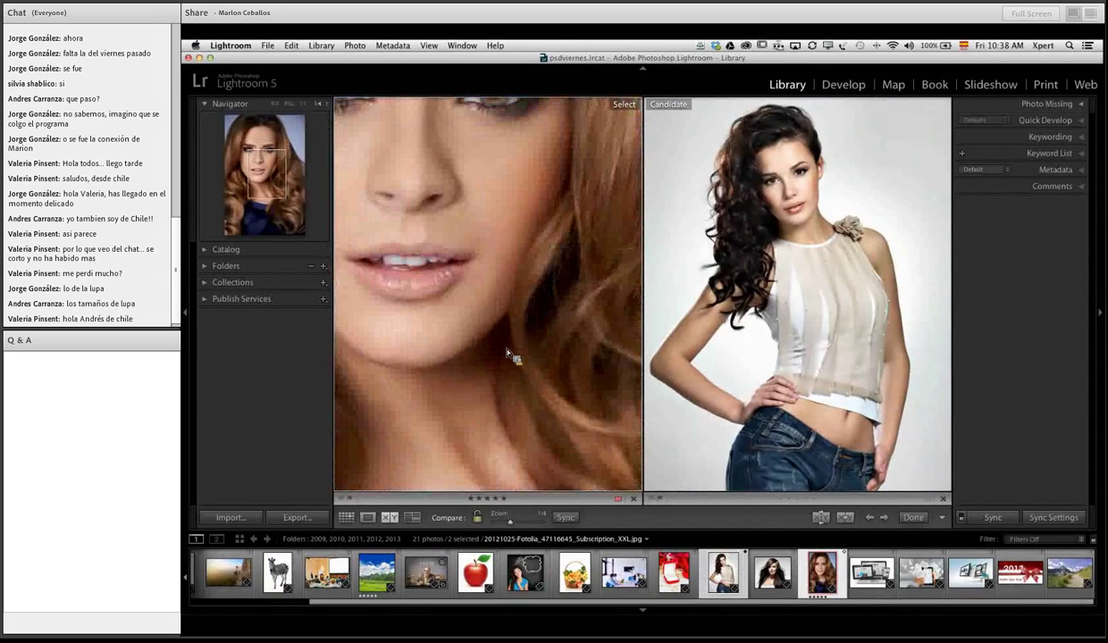
left_click(498, 349)
left_click(490, 332)
left_click(490, 332)
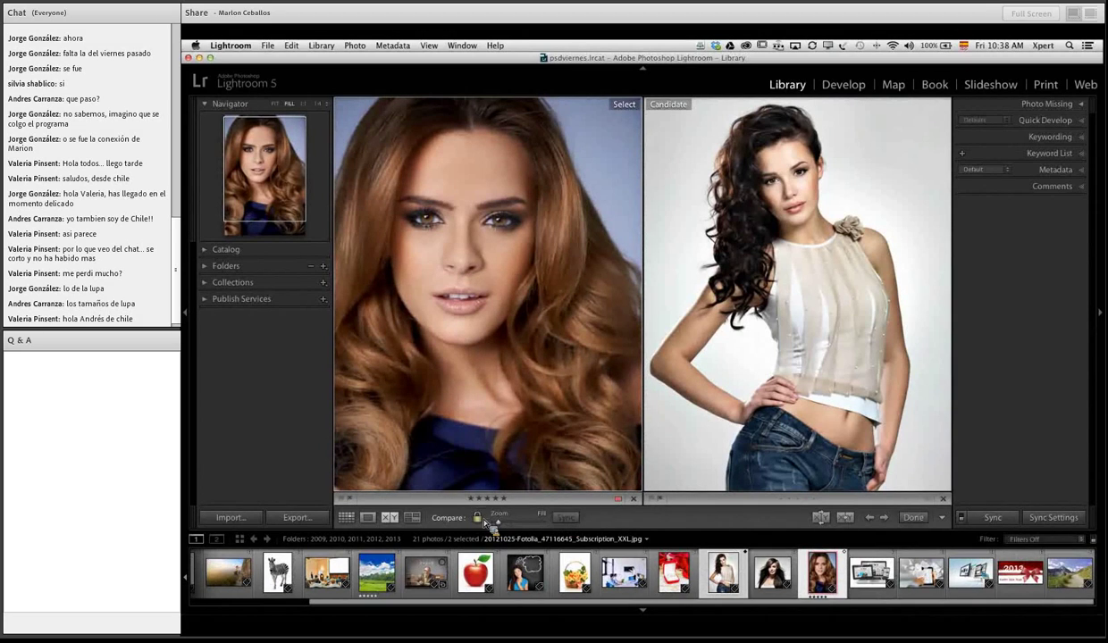
left_click_drag(484, 521, 497, 527)
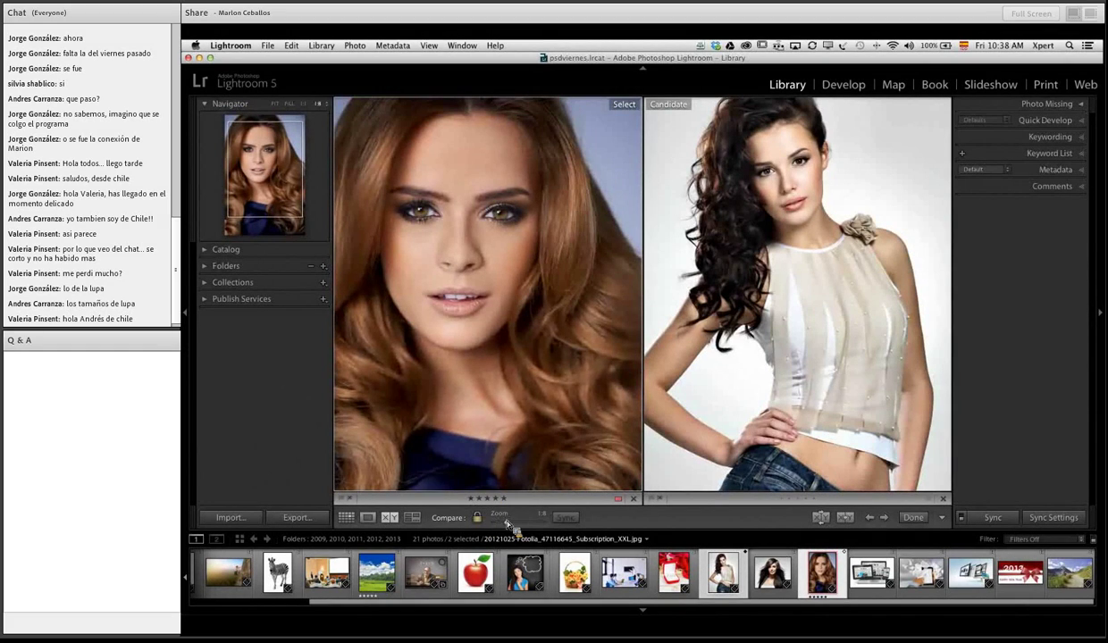
mouse_move(504, 522)
left_mouse_down()
mouse_move(524, 526)
mouse_move(502, 519)
mouse_move(519, 532)
mouse_move(503, 528)
left_mouse_up()
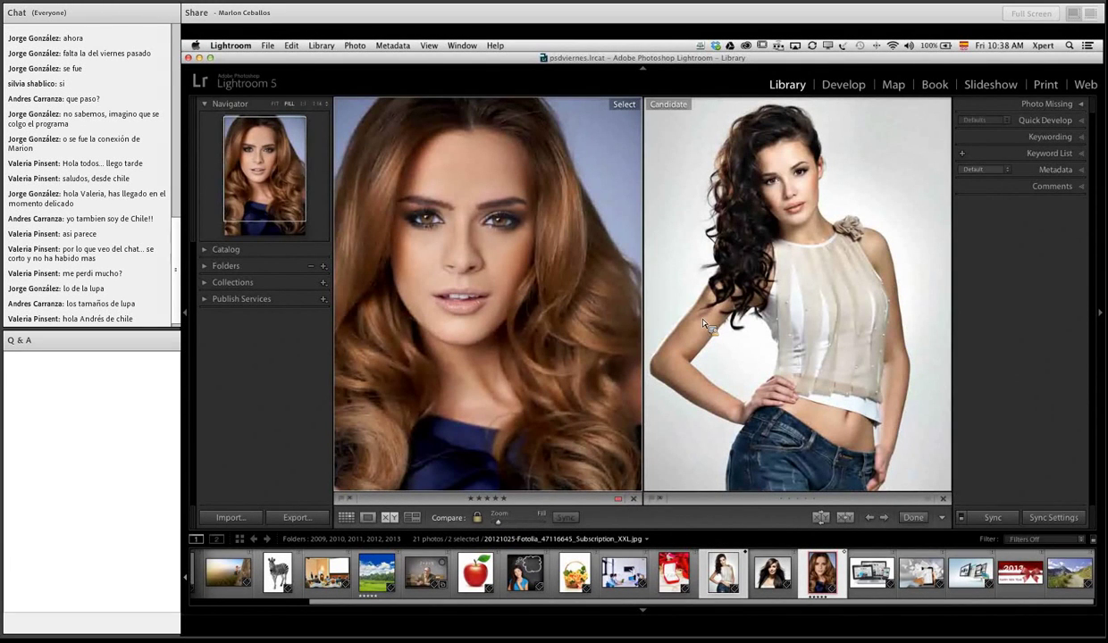
Step: Cycle through the Grid, Loupe, Compare and Survey views, ending back in Grid view
left_click(346, 518)
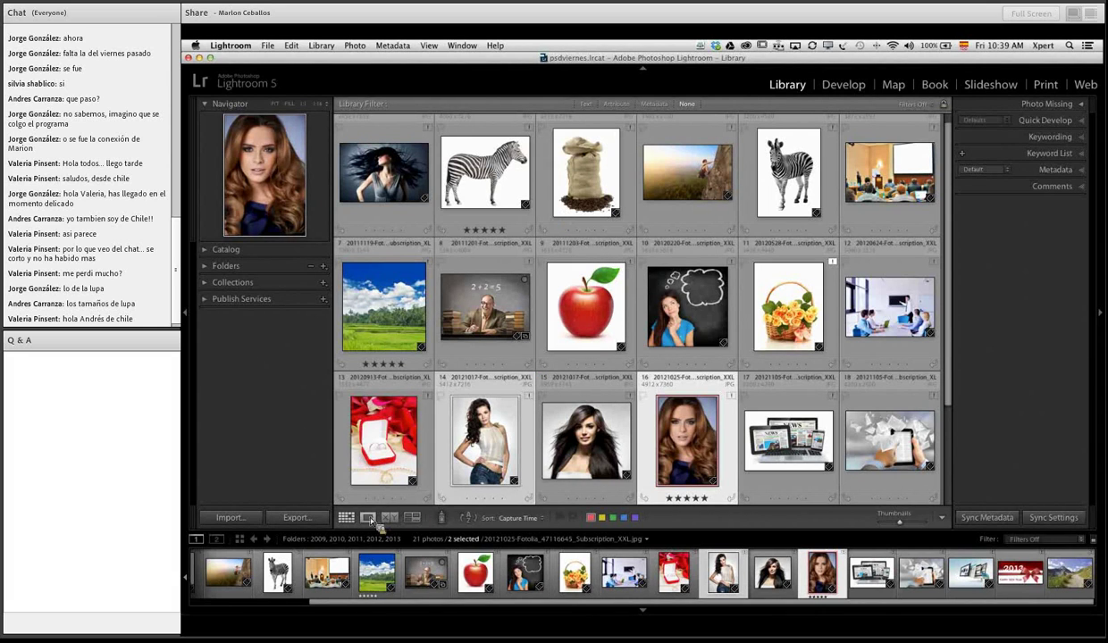
left_click(367, 517)
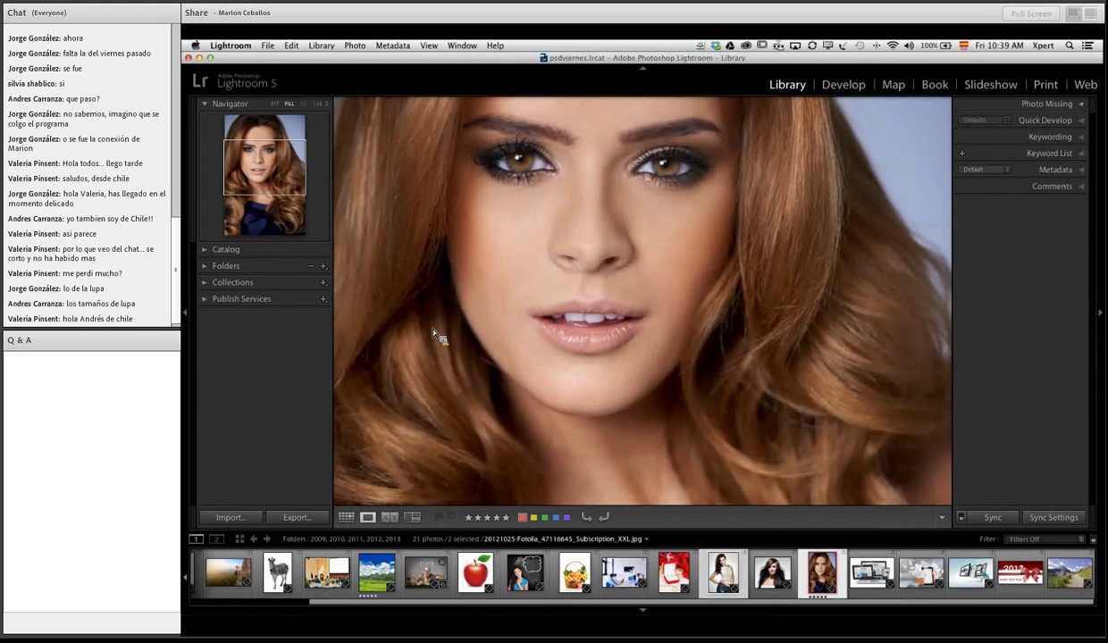
left_click(390, 518)
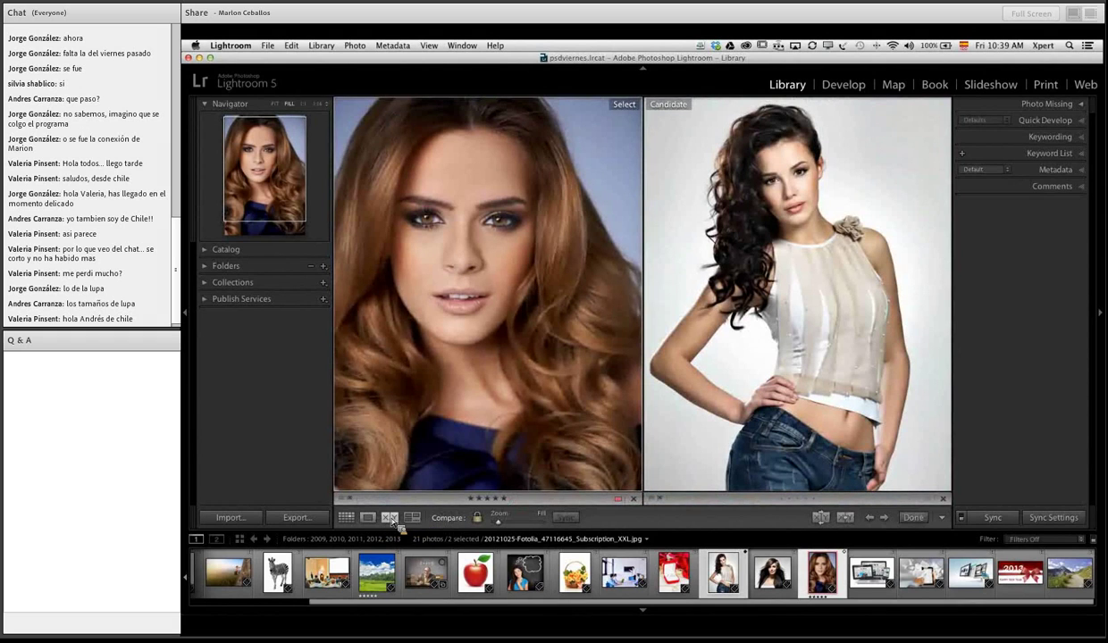
left_click(413, 519)
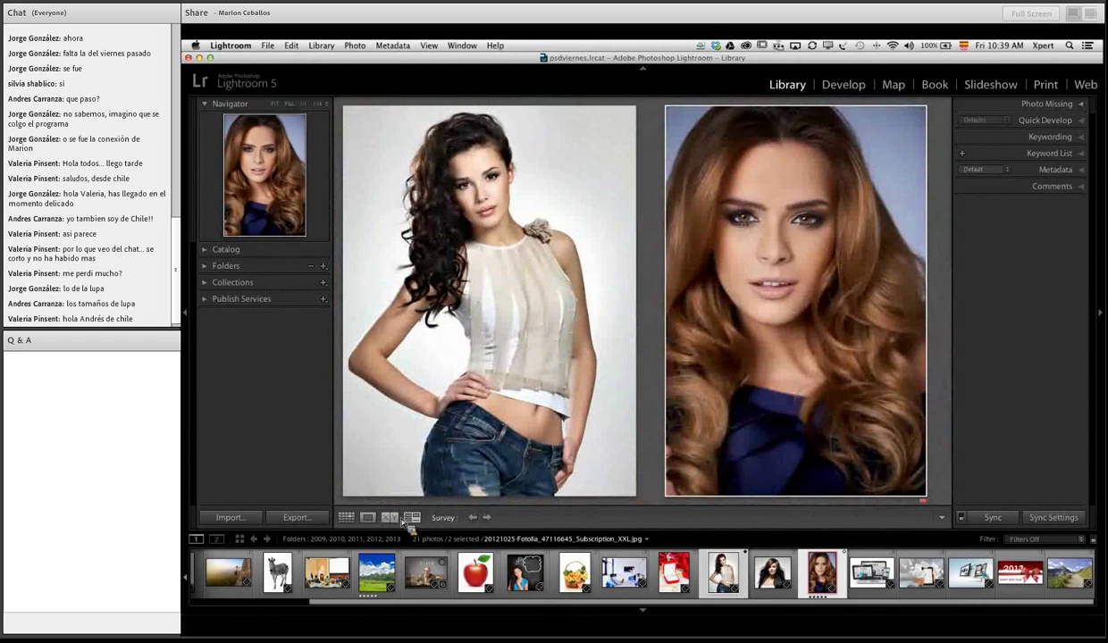
left_click(346, 518)
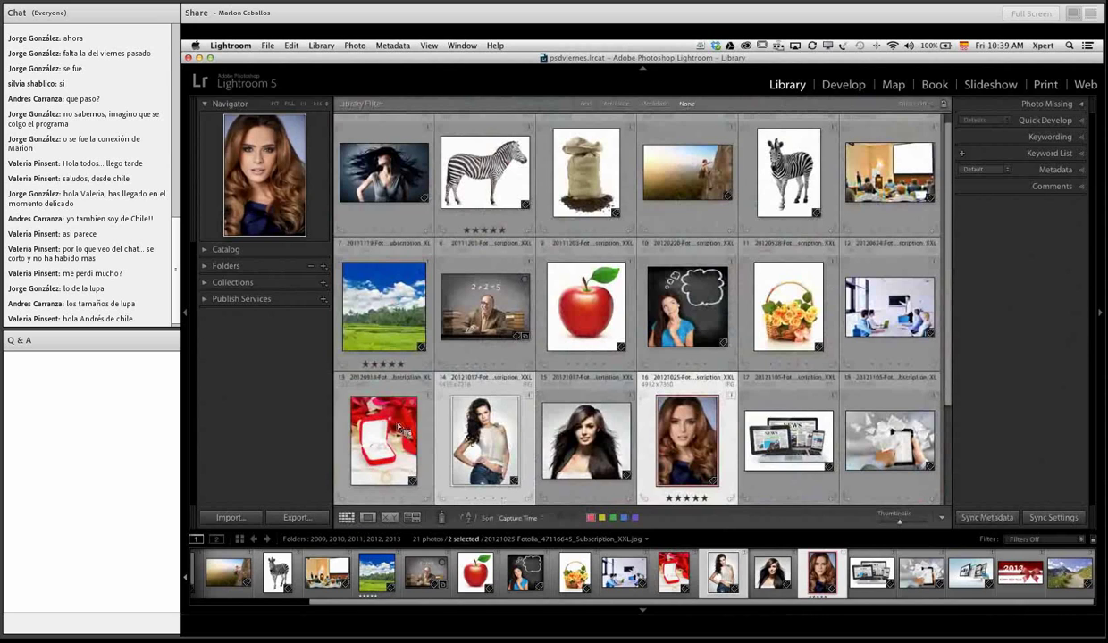
Step: Compare the straight dark-haired woman as Select with the auburn-haired woman as Candidate
scroll(399, 429, "up", 1)
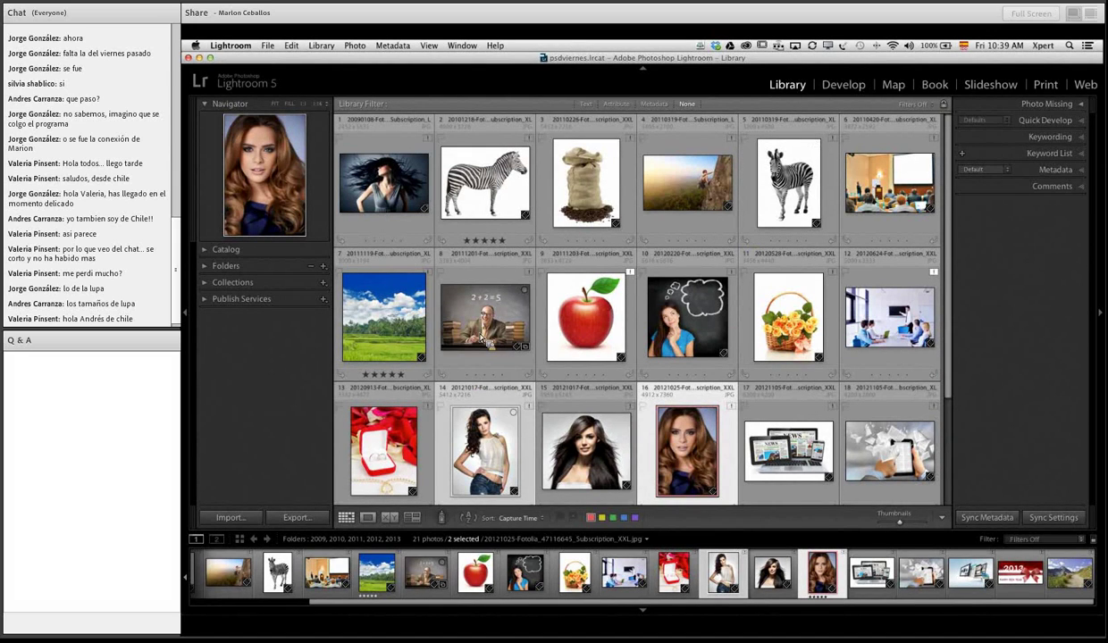
left_click(585, 447, "shift")
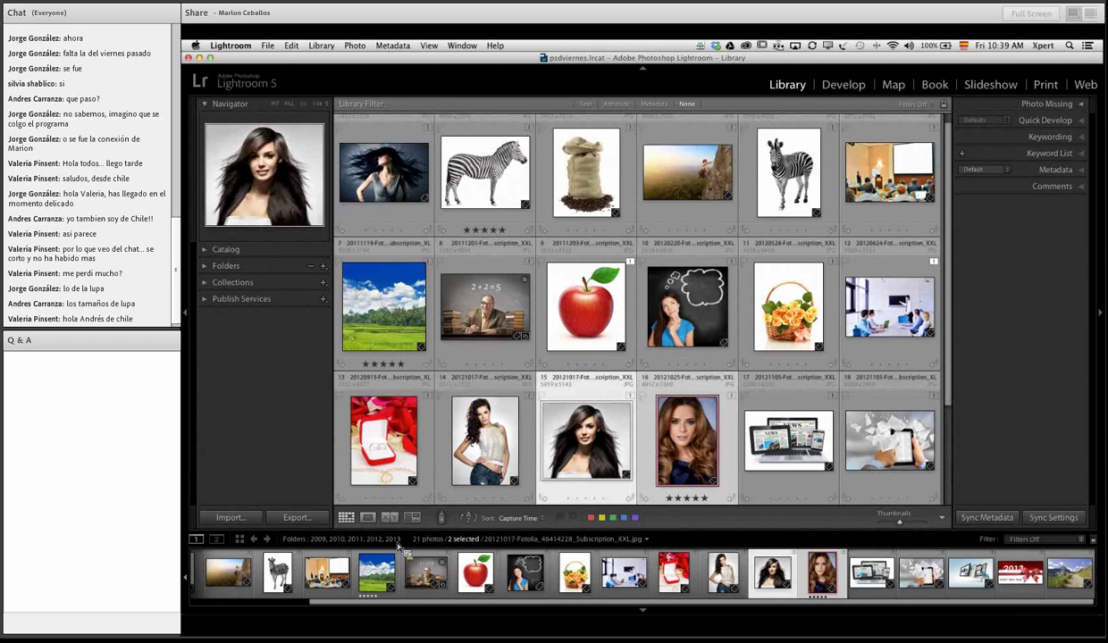
left_click(389, 517)
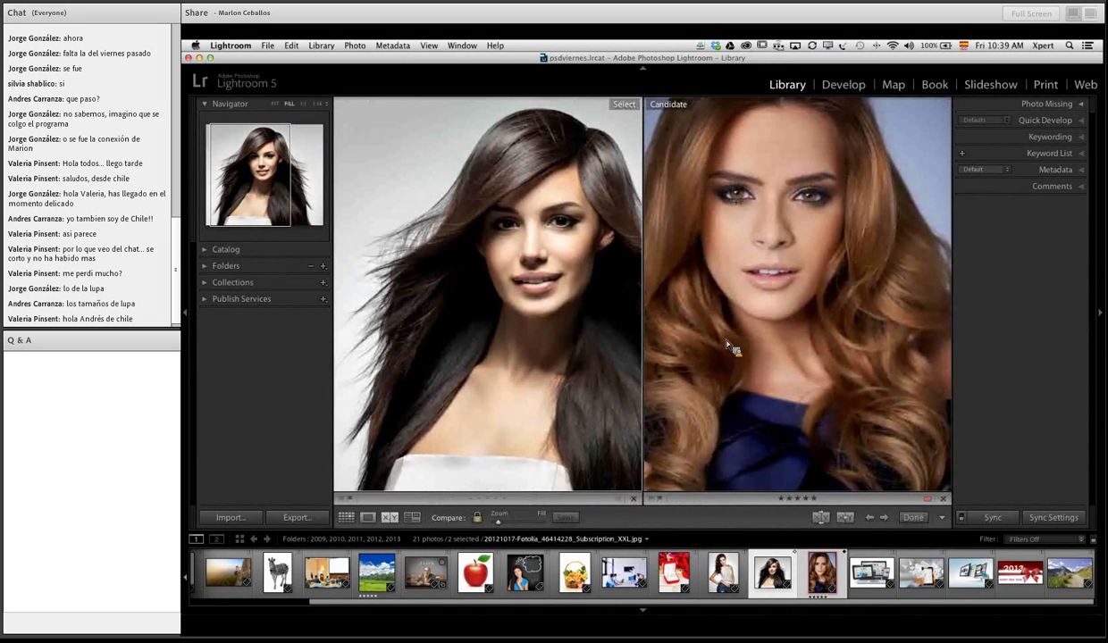
Step: Hide and restore the side panels repeatedly around the Compare view
key("shift+Tab")
key("shift+Tab")
key("Tab")
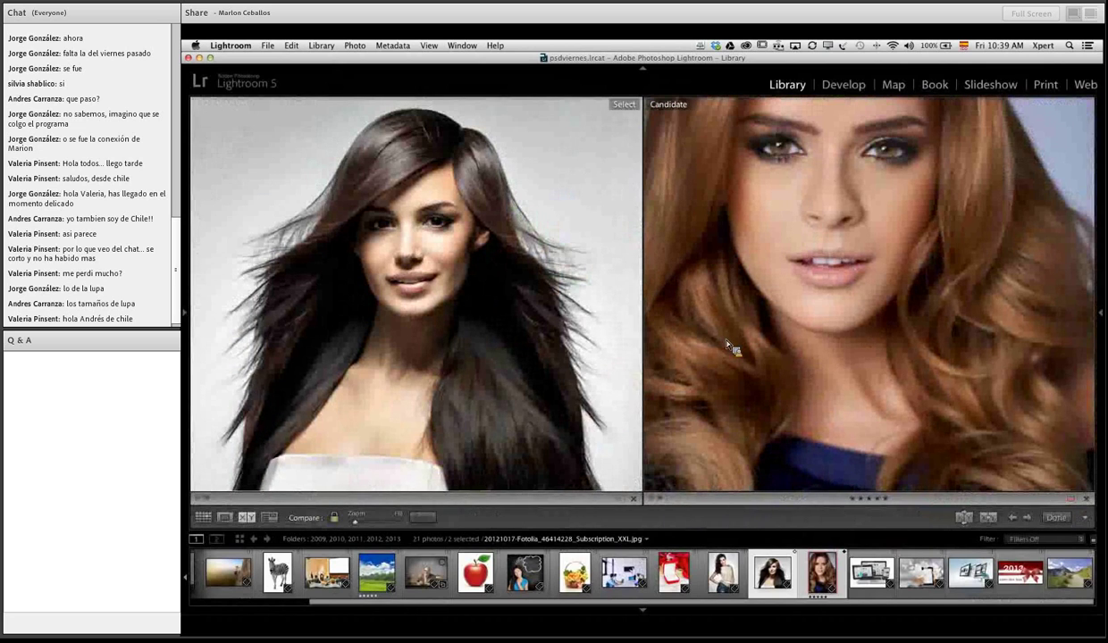
key("Tab")
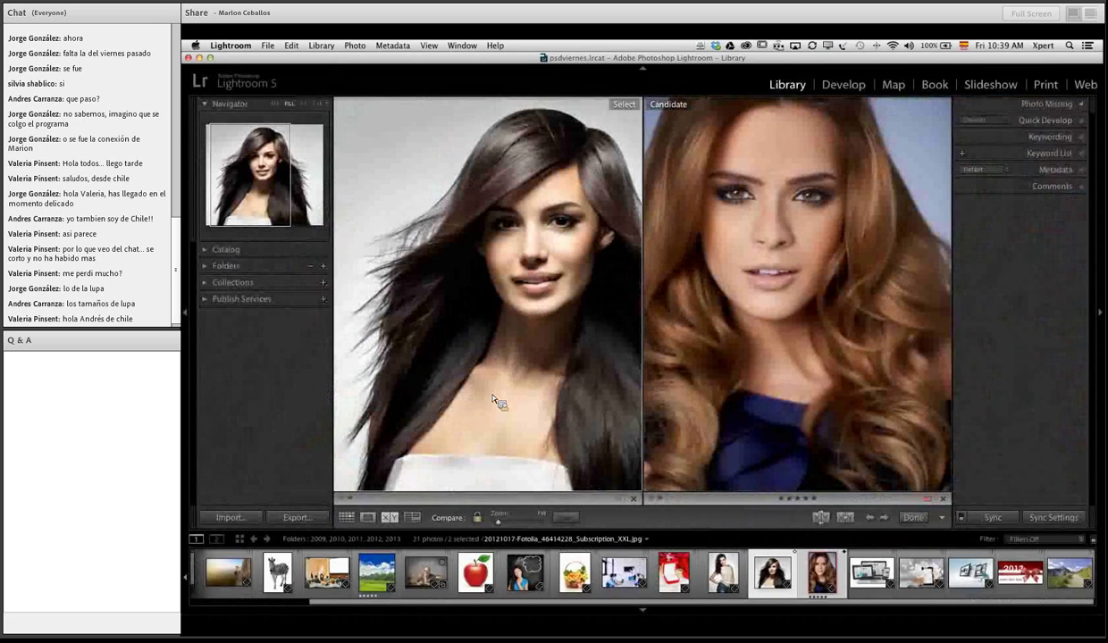
key("Tab")
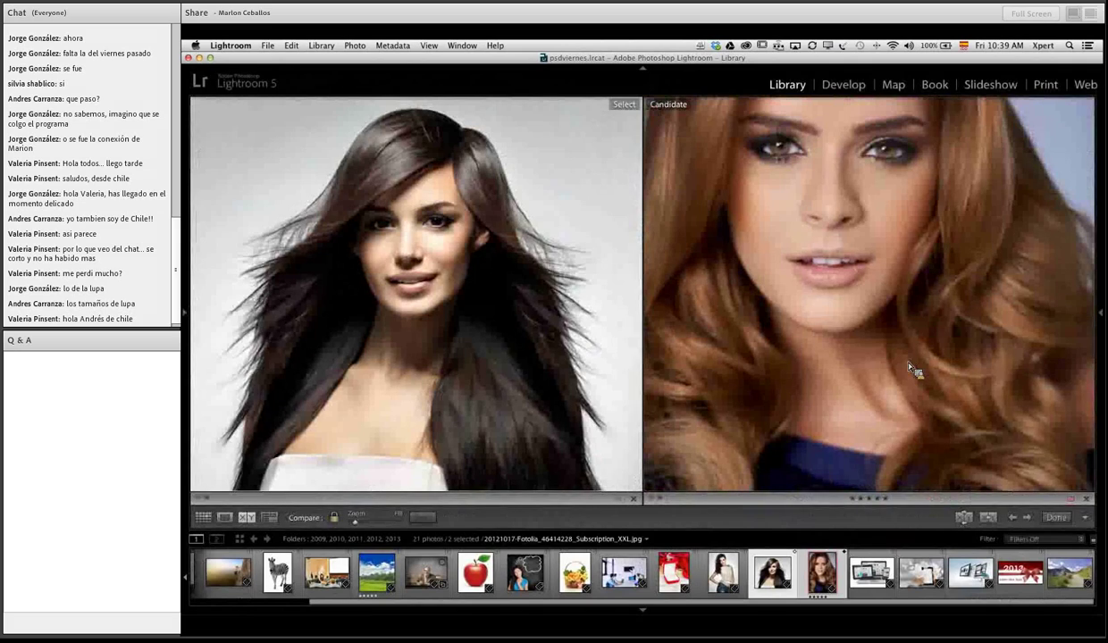
key("Tab")
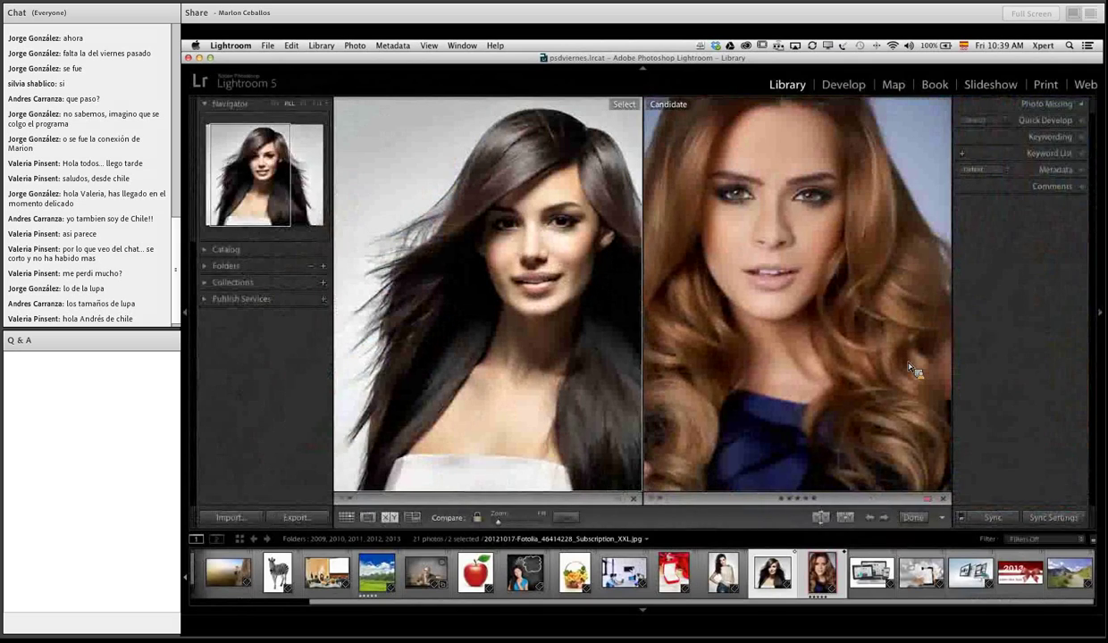
Step: Toggle all surrounding panels and the side panels, ending with everything but the toolbar hidden around the compared photos
key("shift+Tab")
key("shift+Tab")
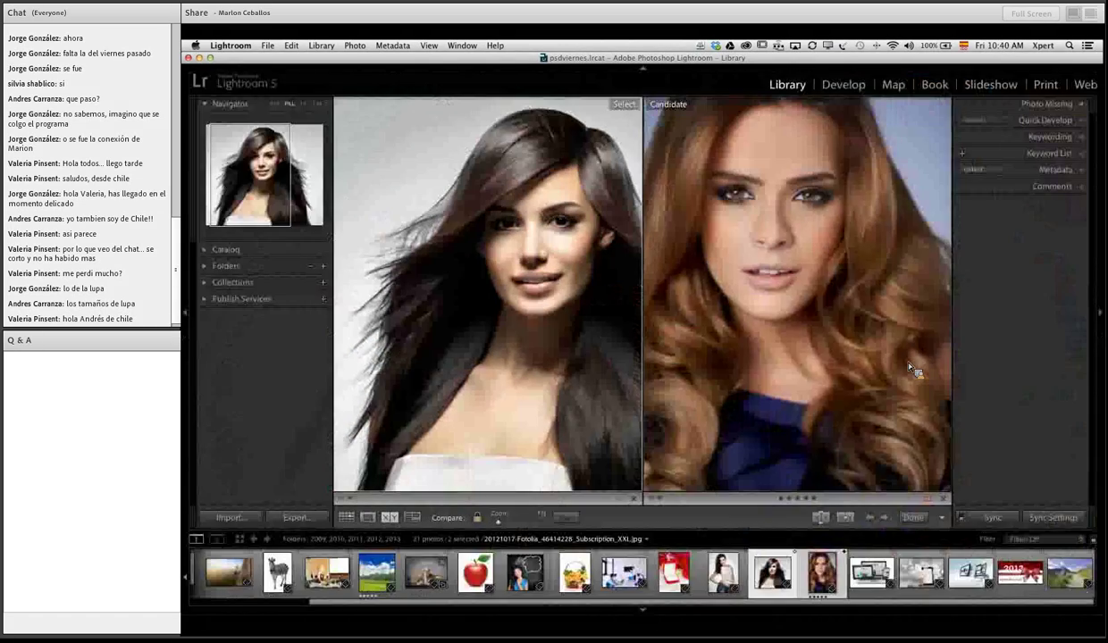
key("shift+Tab")
key("shift+Tab")
key("Tab")
key("Tab")
key("shift+Tab")
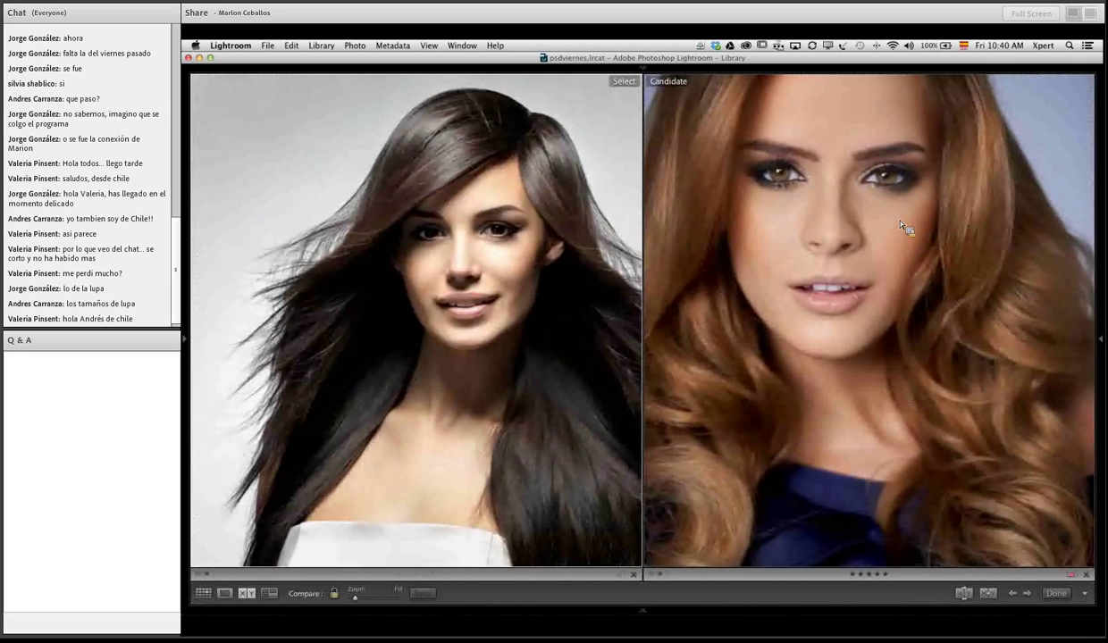
Step: Toggle the toolbar below the compared photos several times, leaving it hidden
key("t")
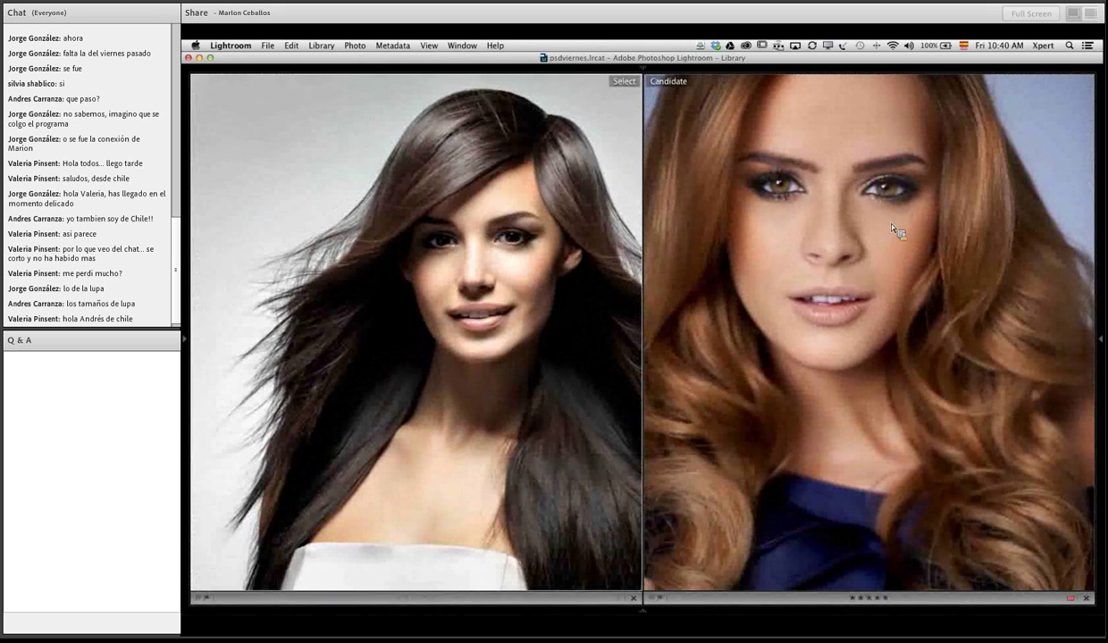
key("t")
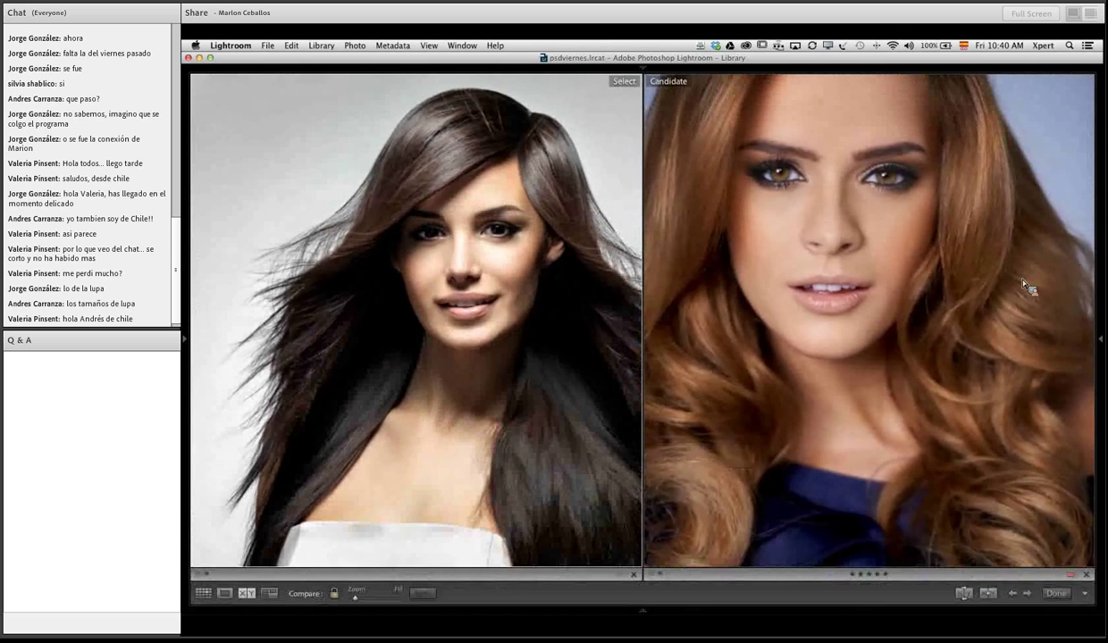
key("t")
key("t")
key("t")
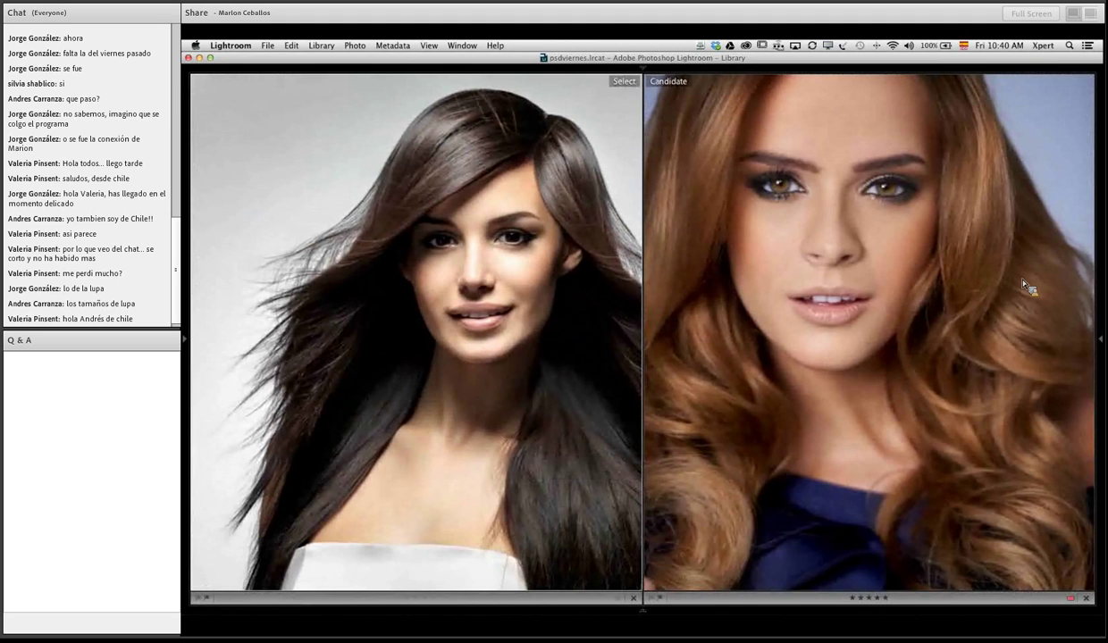
Step: Look at the straight dark-haired woman in Loupe, Grid and full-screen preview, stepping back and forth between neighbouring photos
key("e")
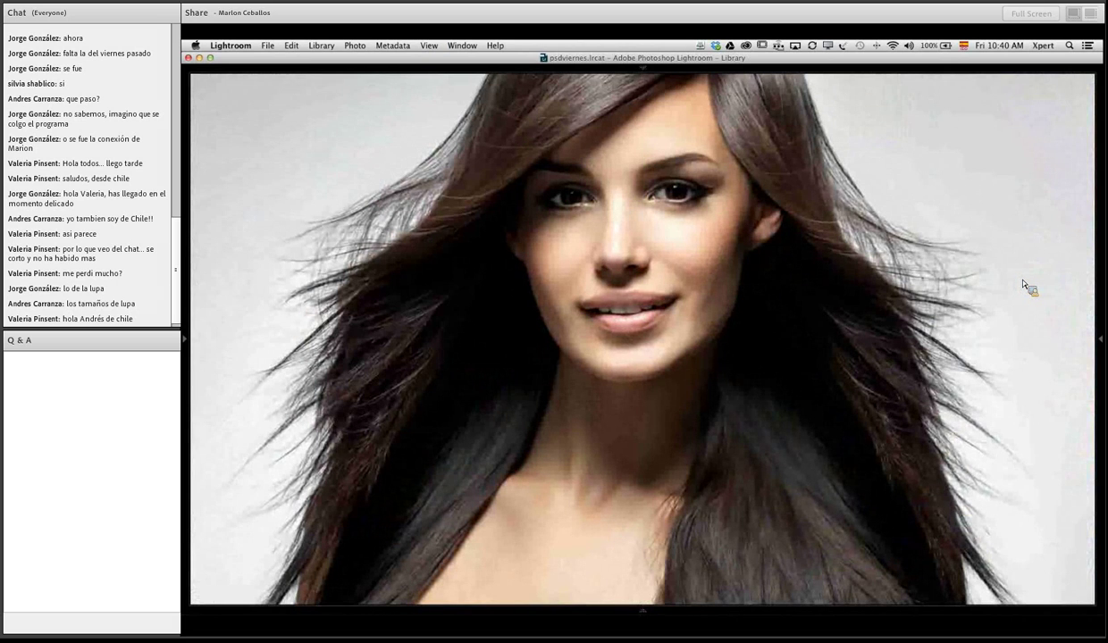
key("g")
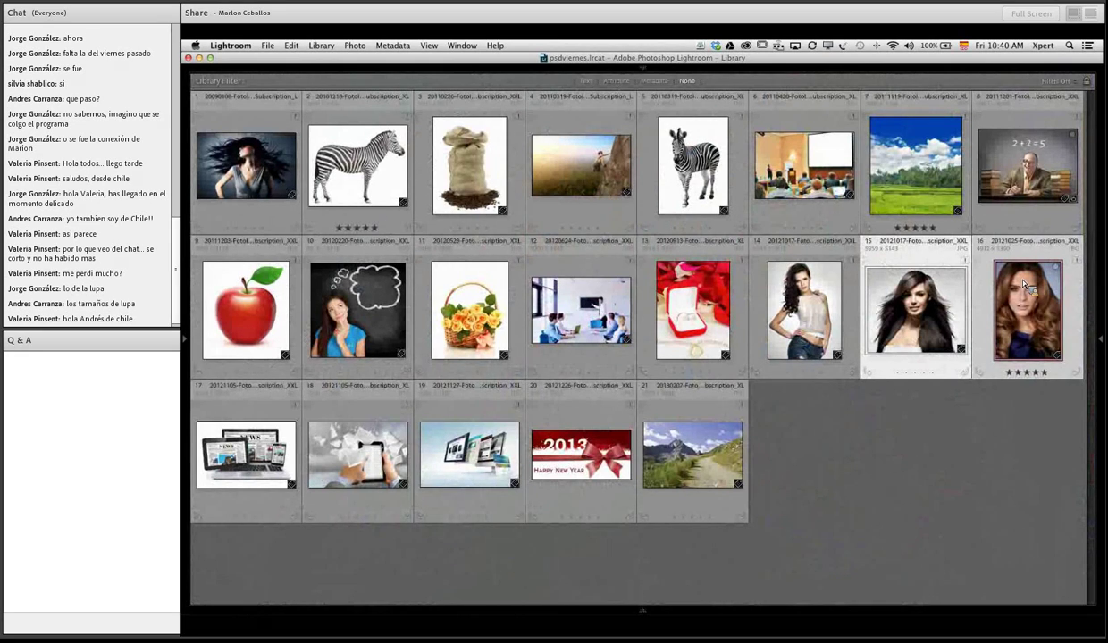
key("f")
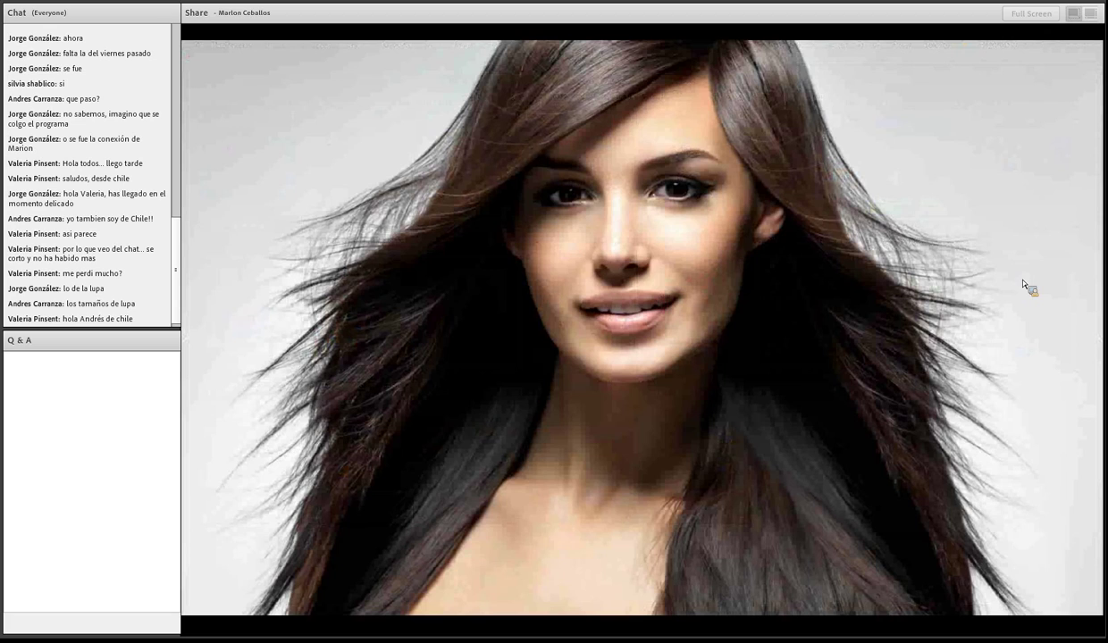
key("Right")
key("Left")
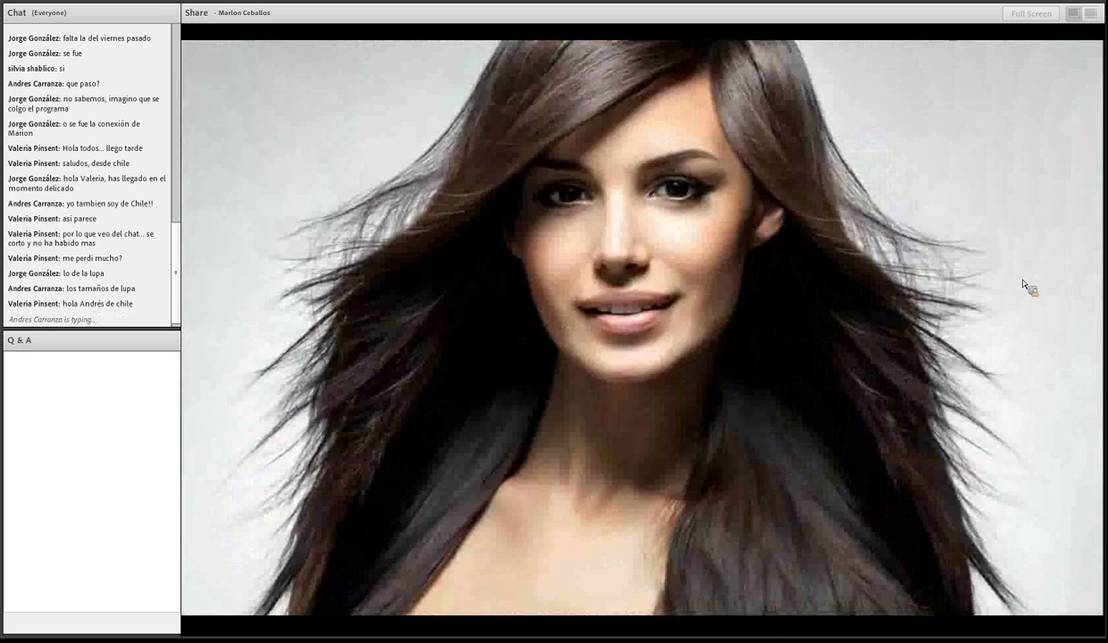
key("Right")
key("Left")
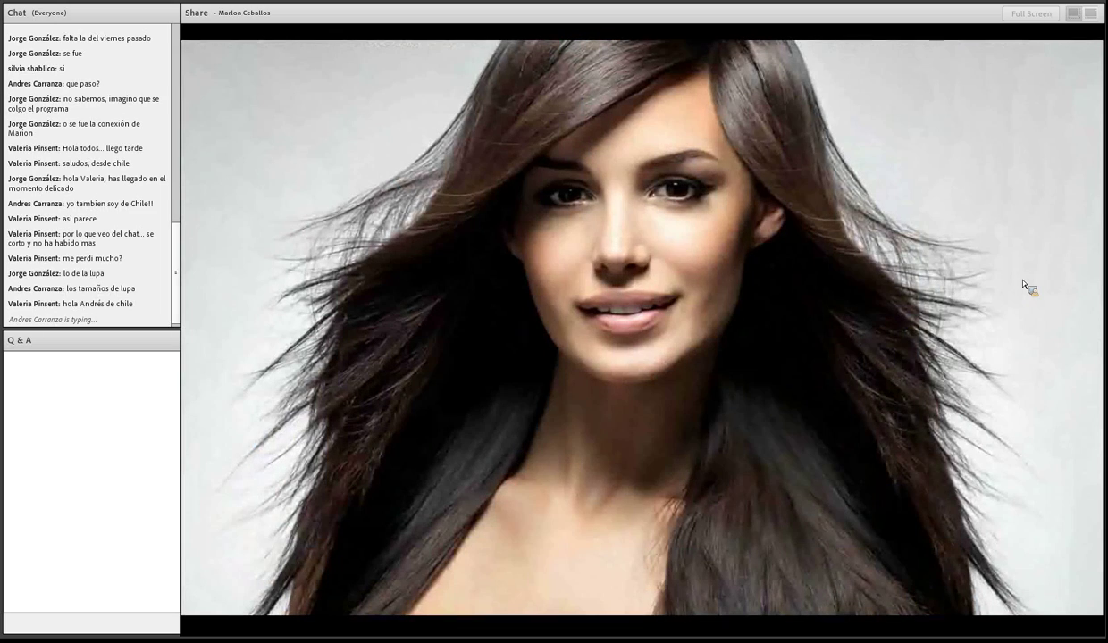
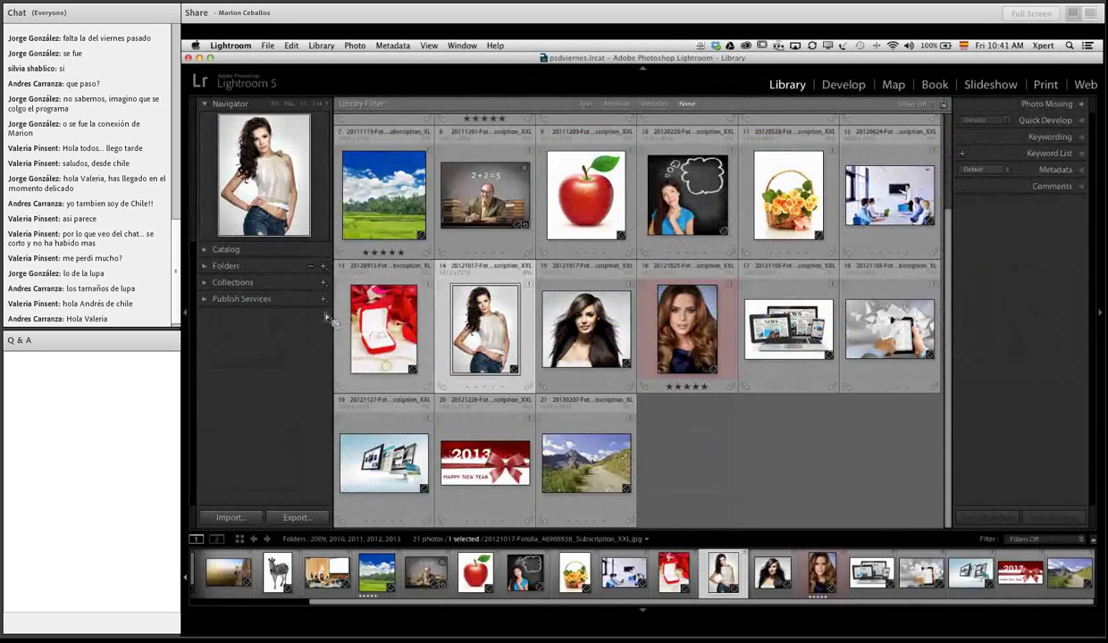
Step: Collapse and reopen the side panel that holds the Navigator and Folders
left_click(186, 315)
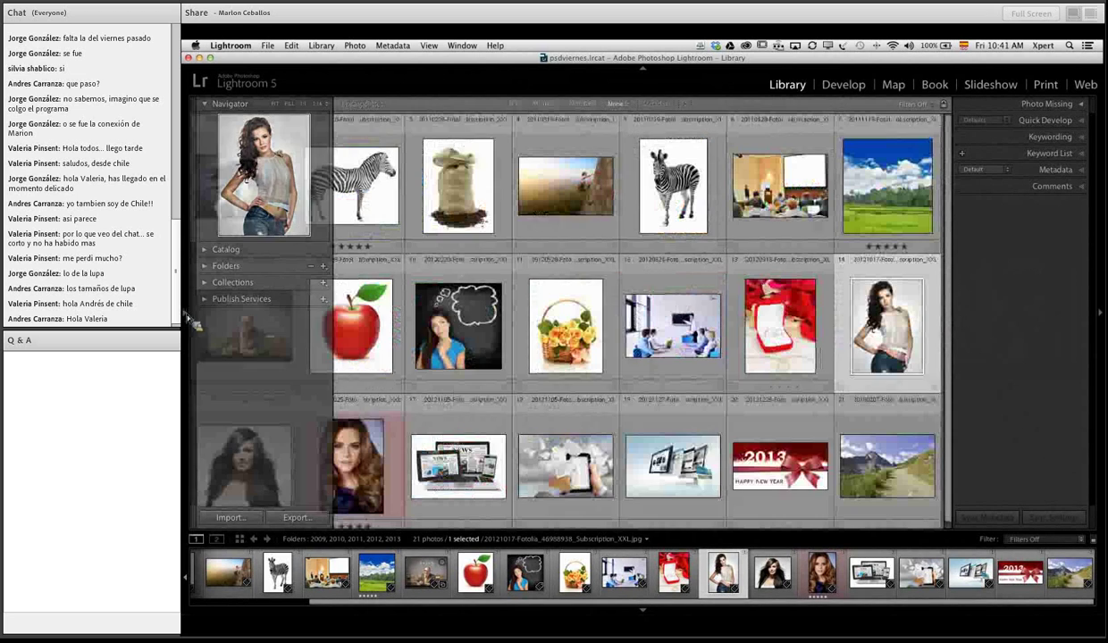
left_click(186, 316)
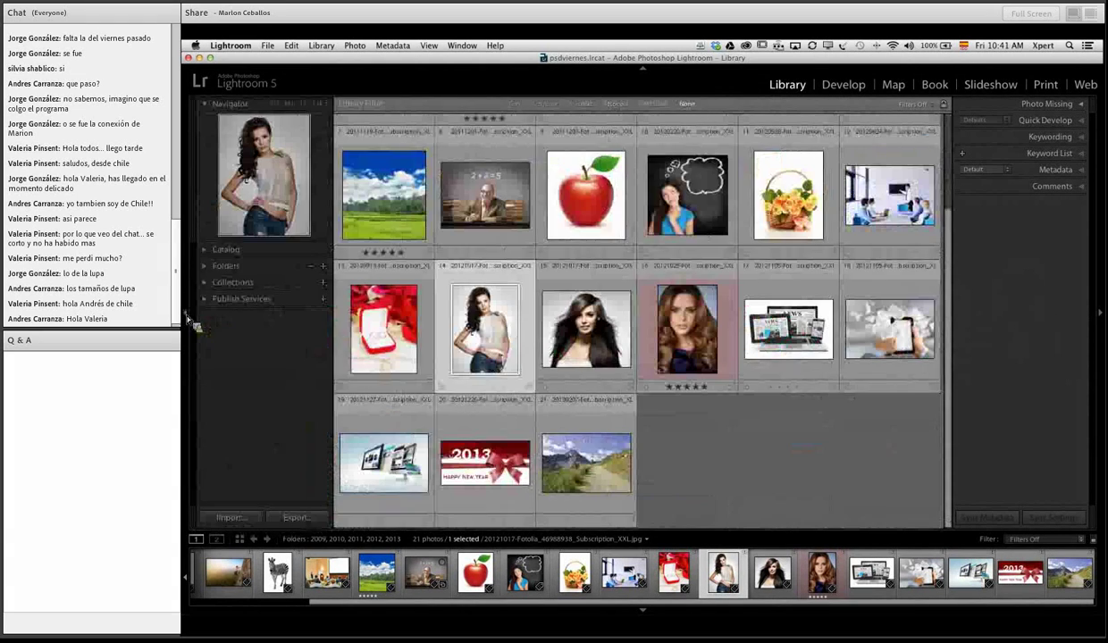
Step: Hide and restore the side panels around the photo grid, first the Navigator side and then the Quick Develop side
left_click(187, 317)
left_click(187, 316)
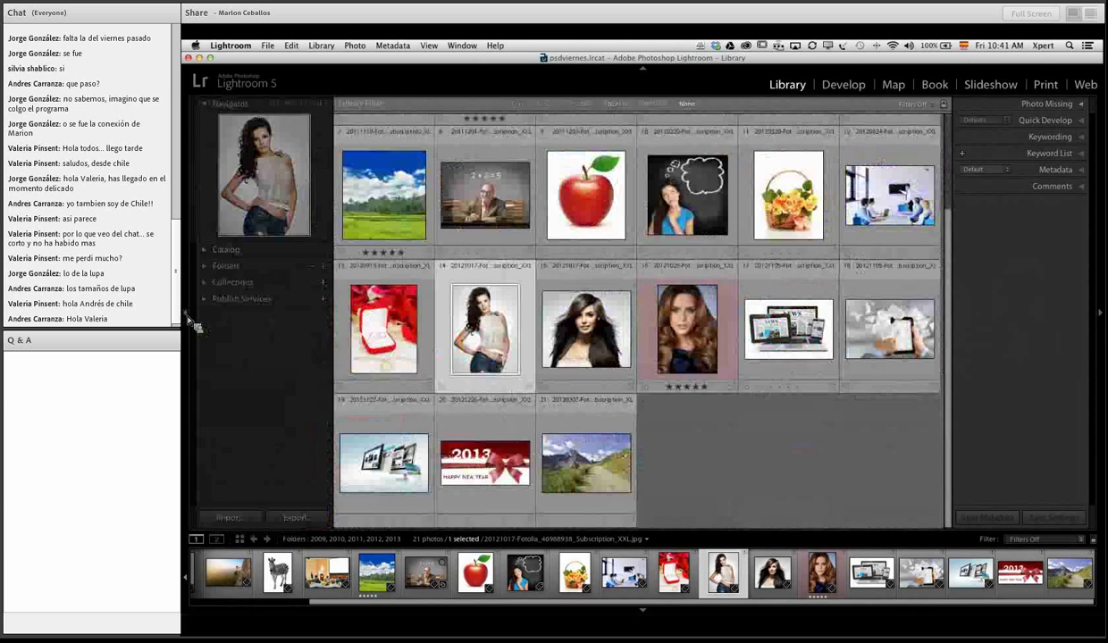
left_click(1100, 313)
left_click(1099, 313)
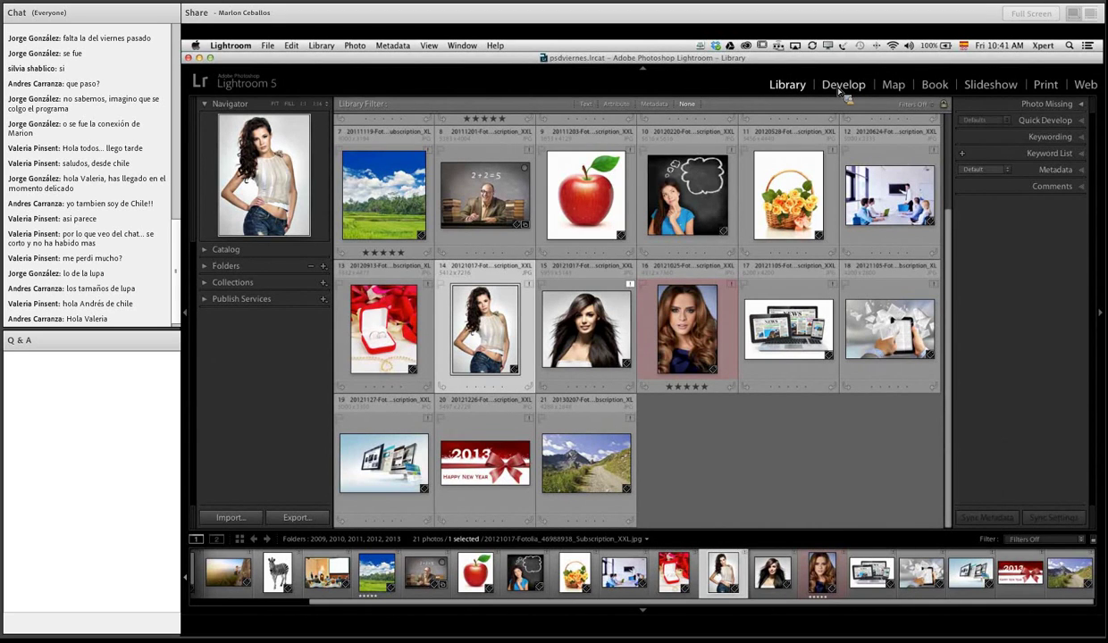
Step: Open the curly-haired woman's photo in Develop, and hide and restore the Navigator side panel and the module picker there
left_click(845, 87)
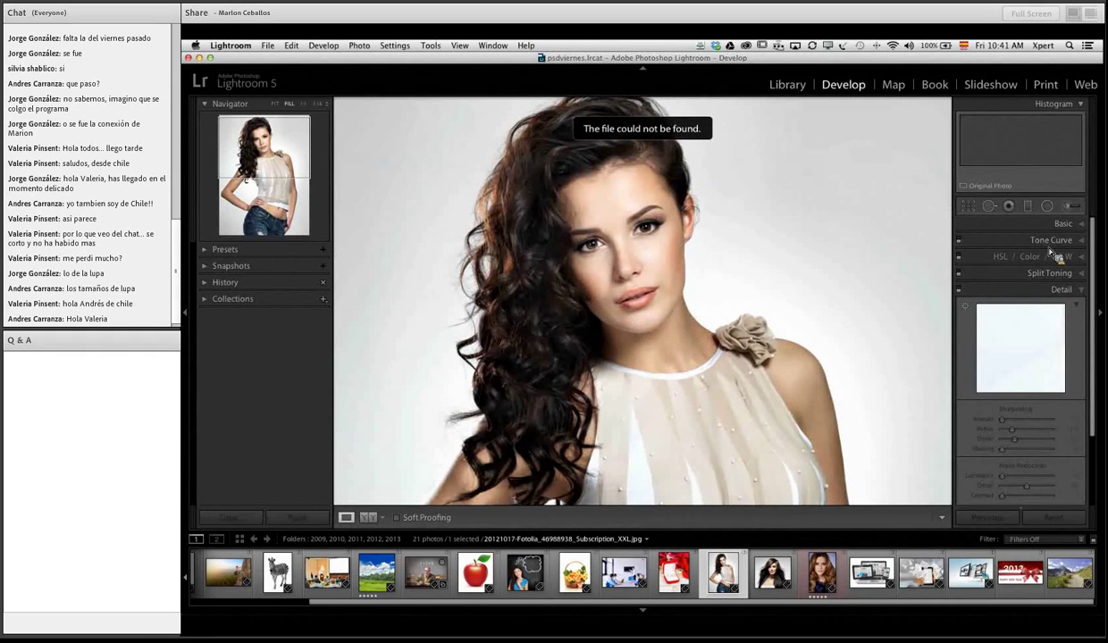
left_click(187, 317)
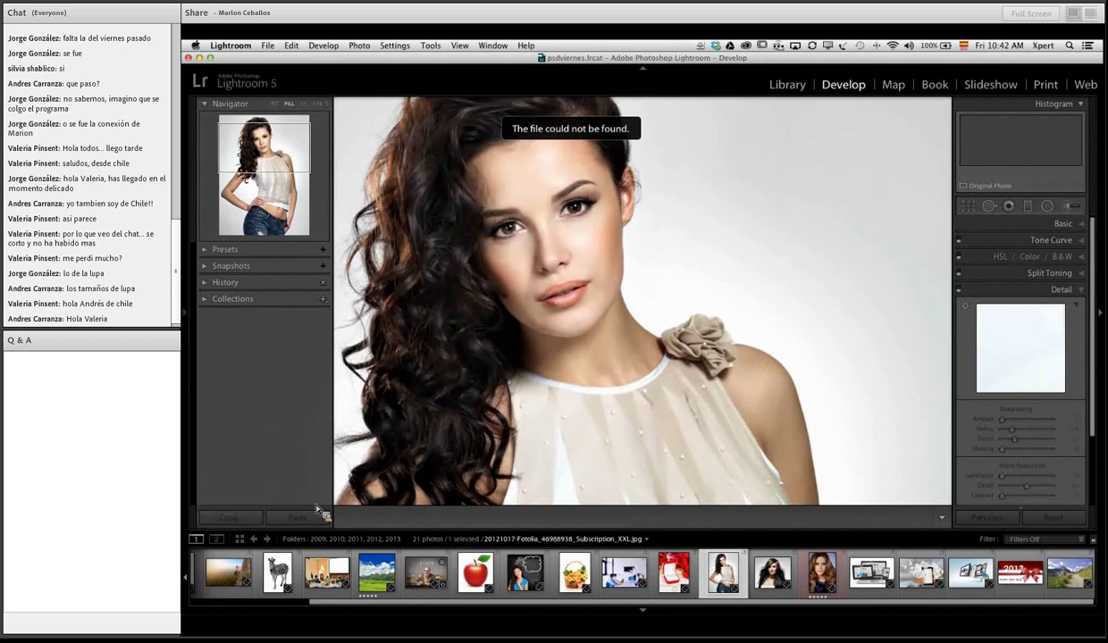
left_click(190, 317)
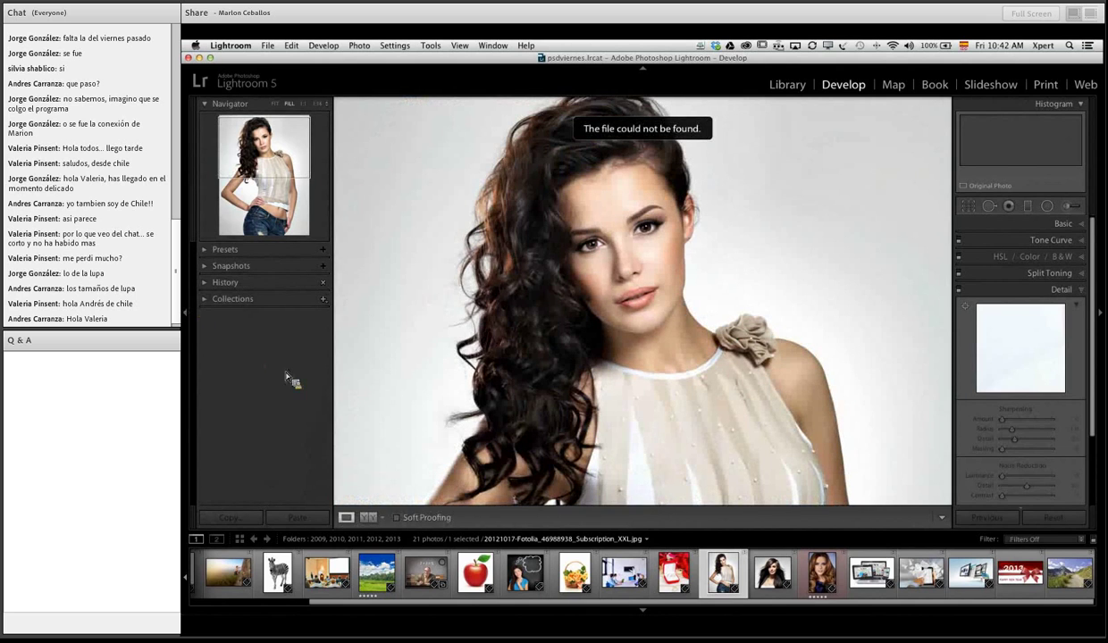
left_click(189, 315)
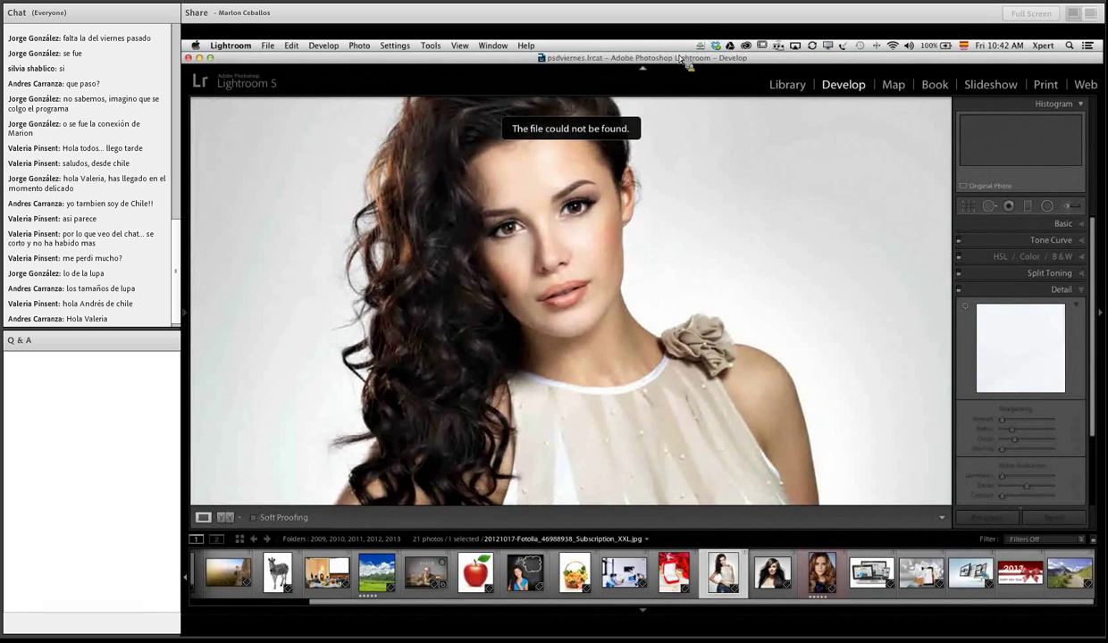
left_click(642, 69)
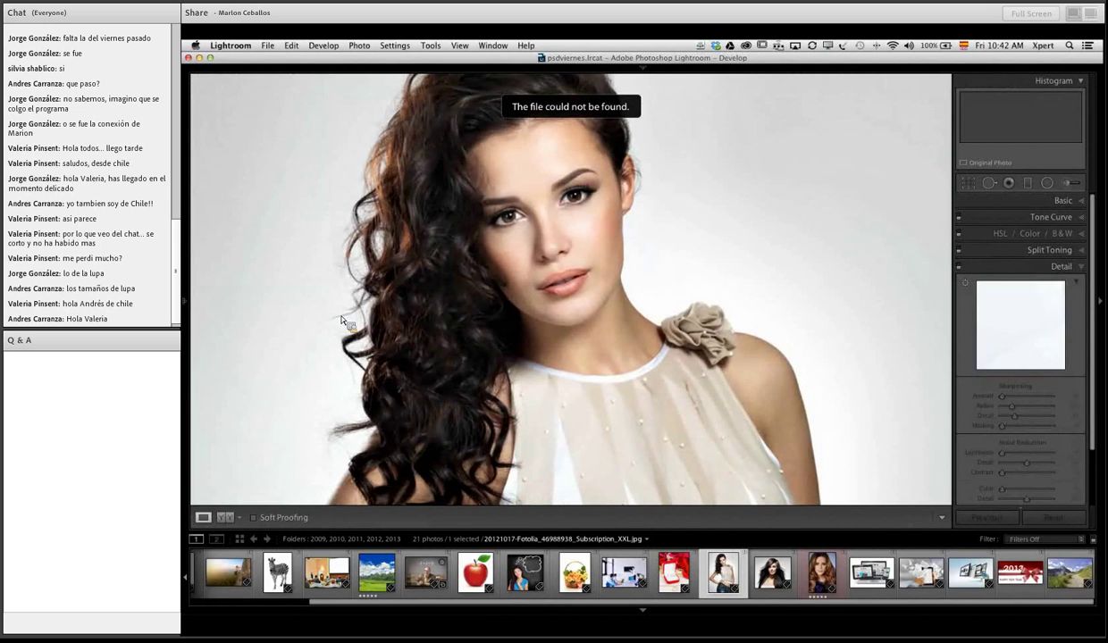
mouse_move(188, 310)
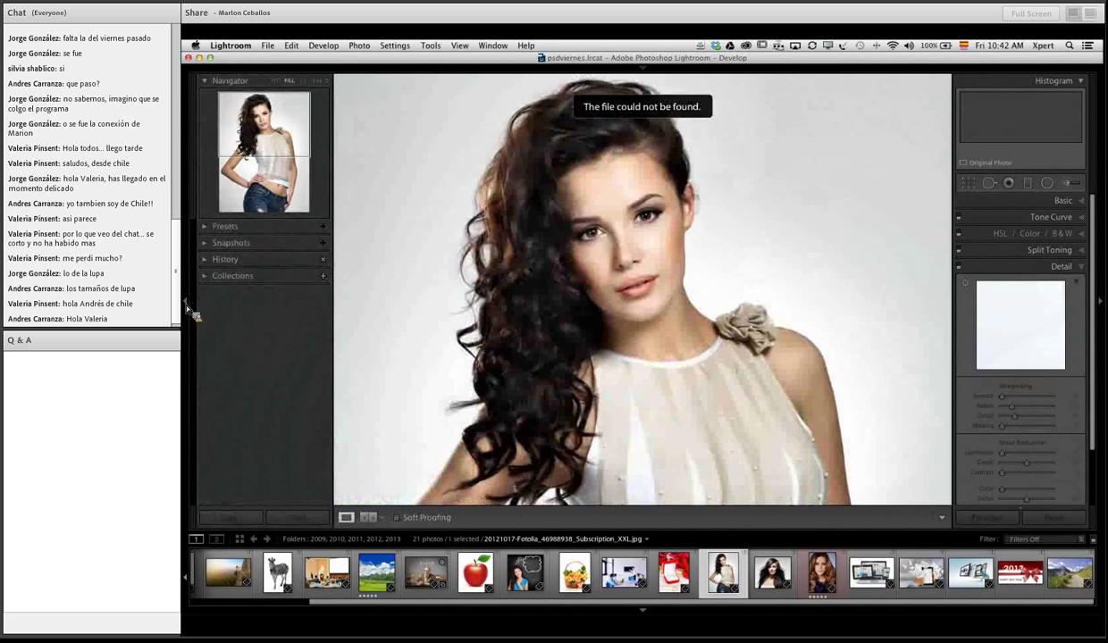
mouse_move(634, 70)
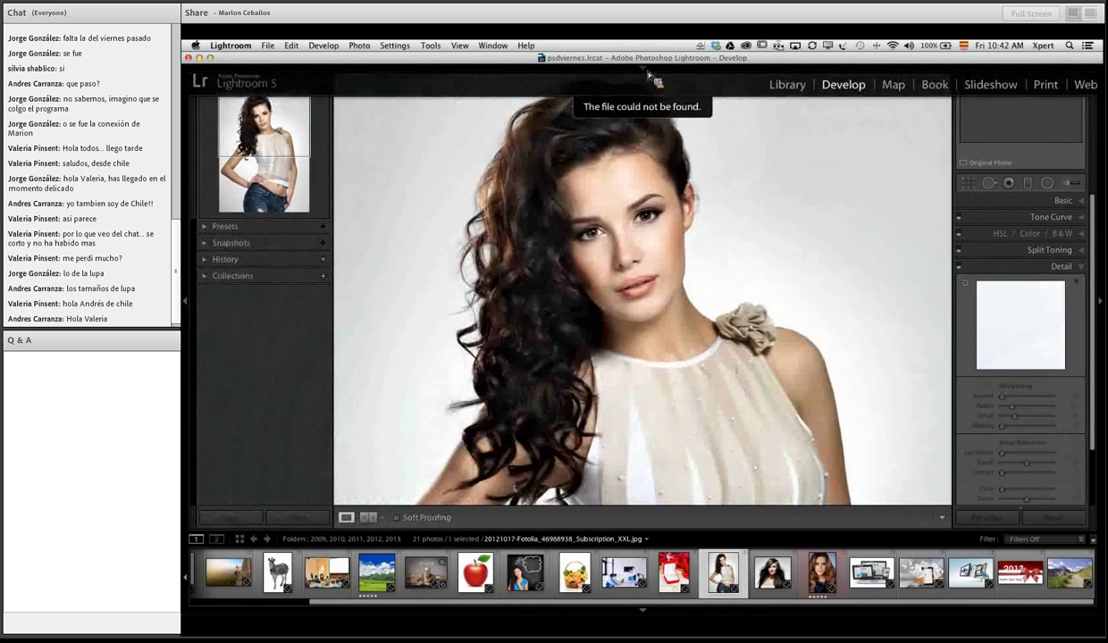
Step: Return to the Library and collapse the Navigator and Catalog sections, leaving the Folders section expanded
left_click(786, 85)
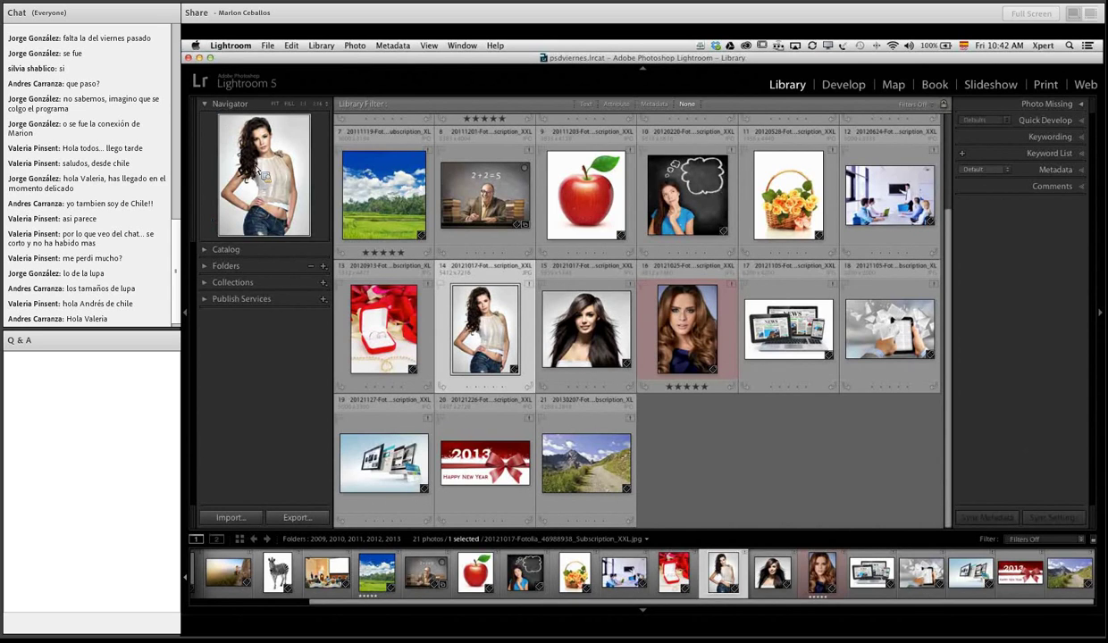
left_click(205, 104)
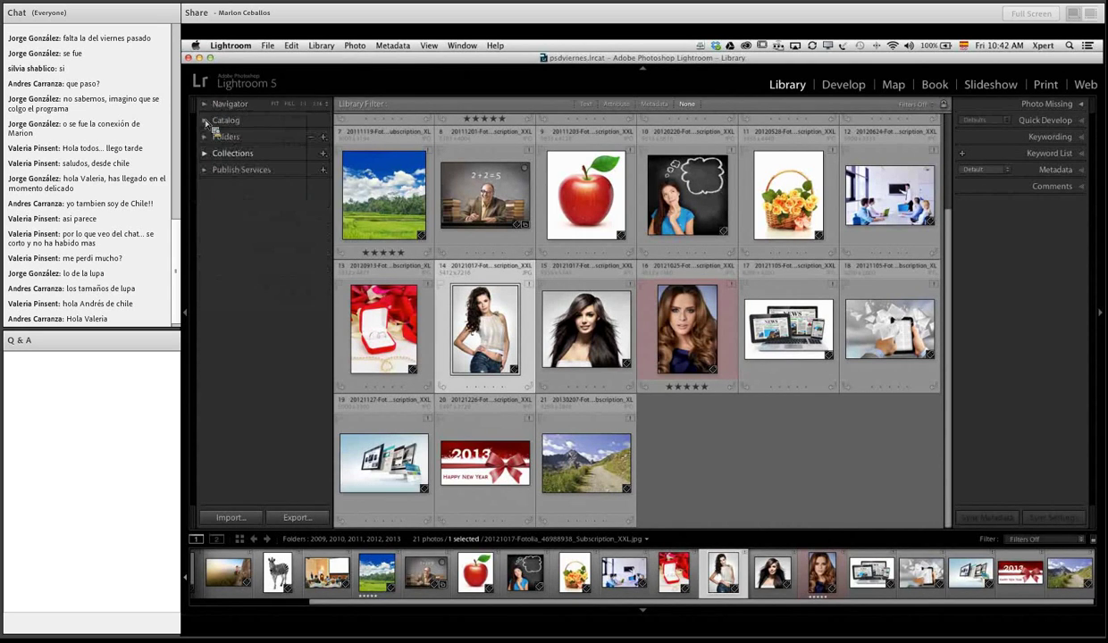
left_click(208, 121)
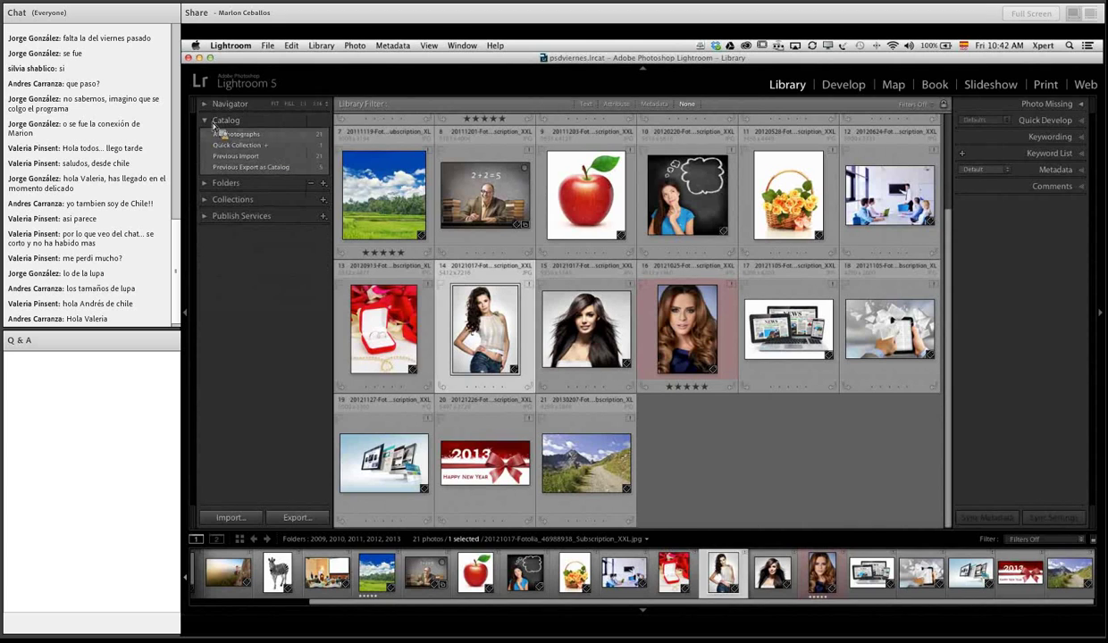
left_click(205, 122)
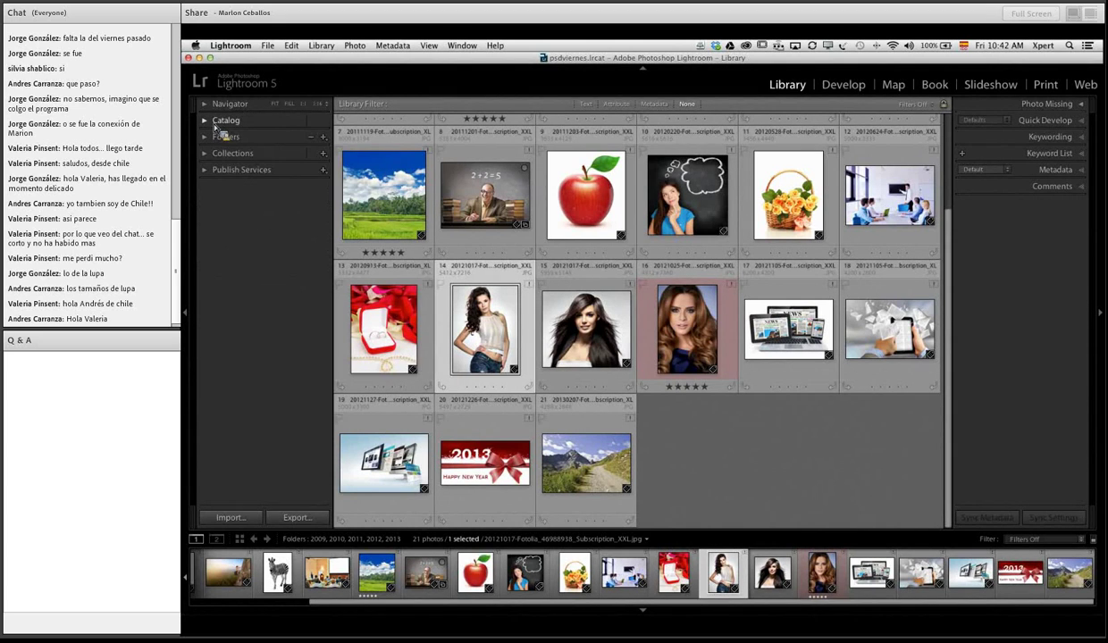
left_click(207, 139)
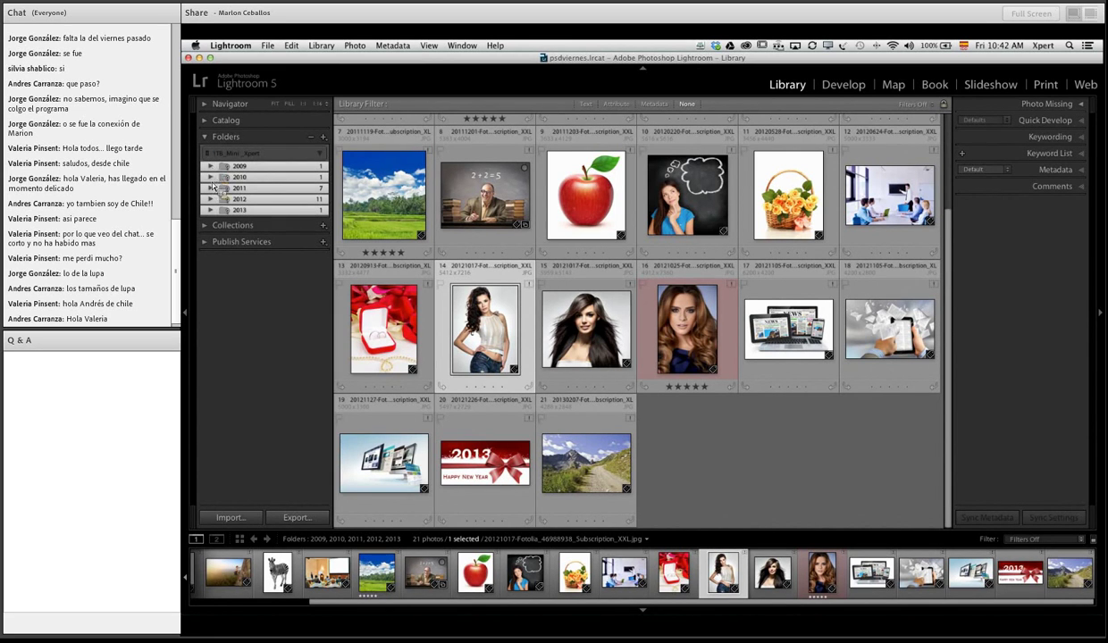
Step: Expand the year folders on the 1TB_Mini _Xpert drive and display the photos of the 2012 folder
left_click_drag(241, 158, 252, 154)
left_click_drag(252, 154, 594, 259)
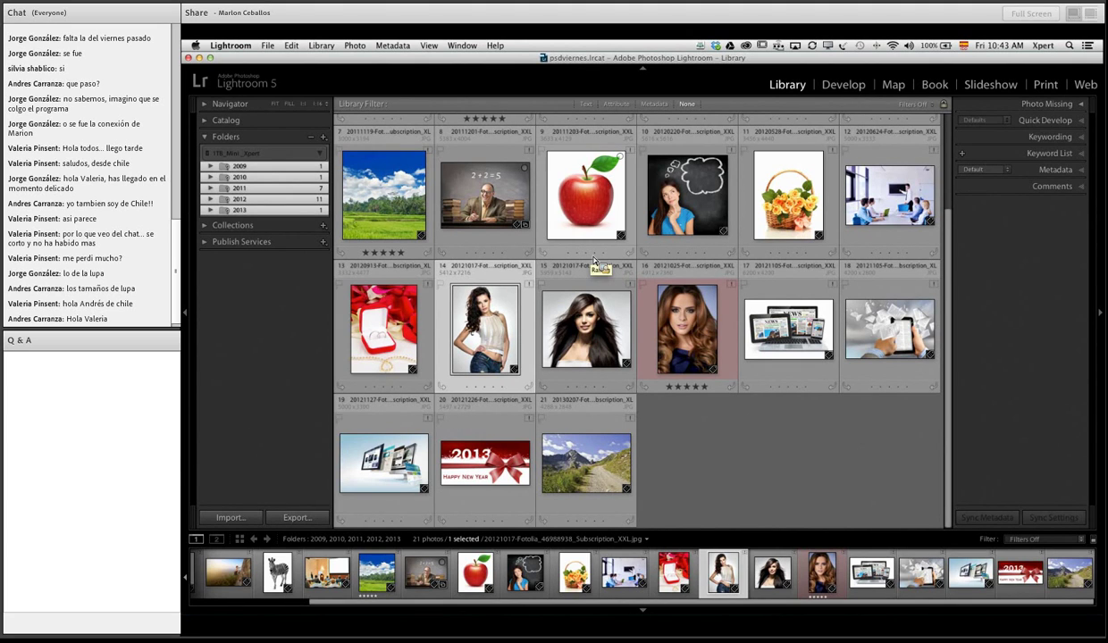
left_click_drag(593, 259, 594, 218)
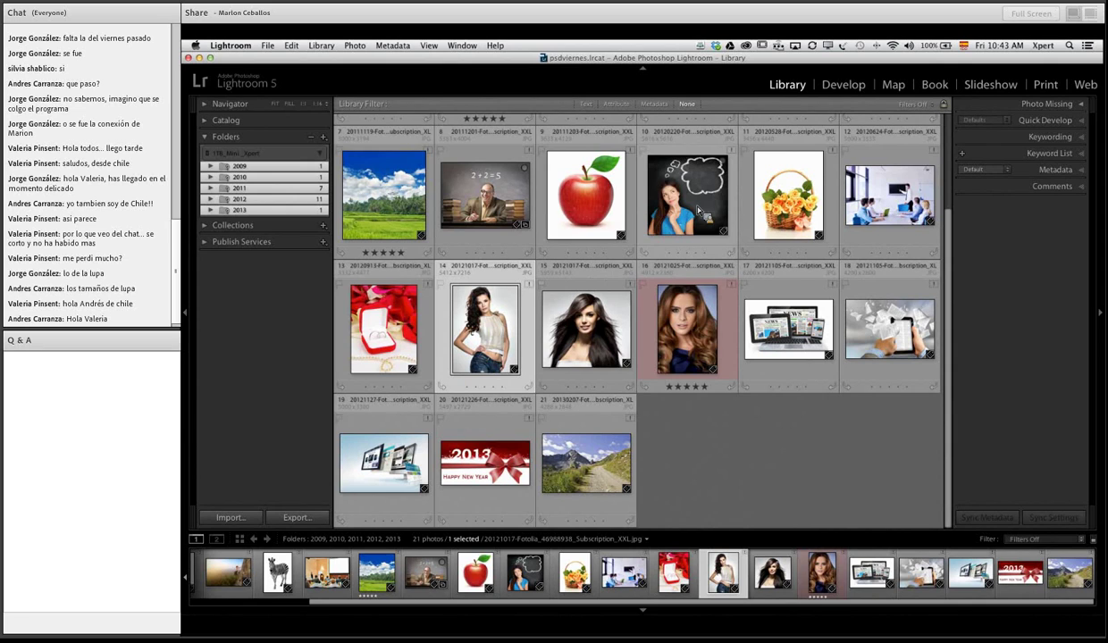
left_click_drag(700, 212, 259, 157)
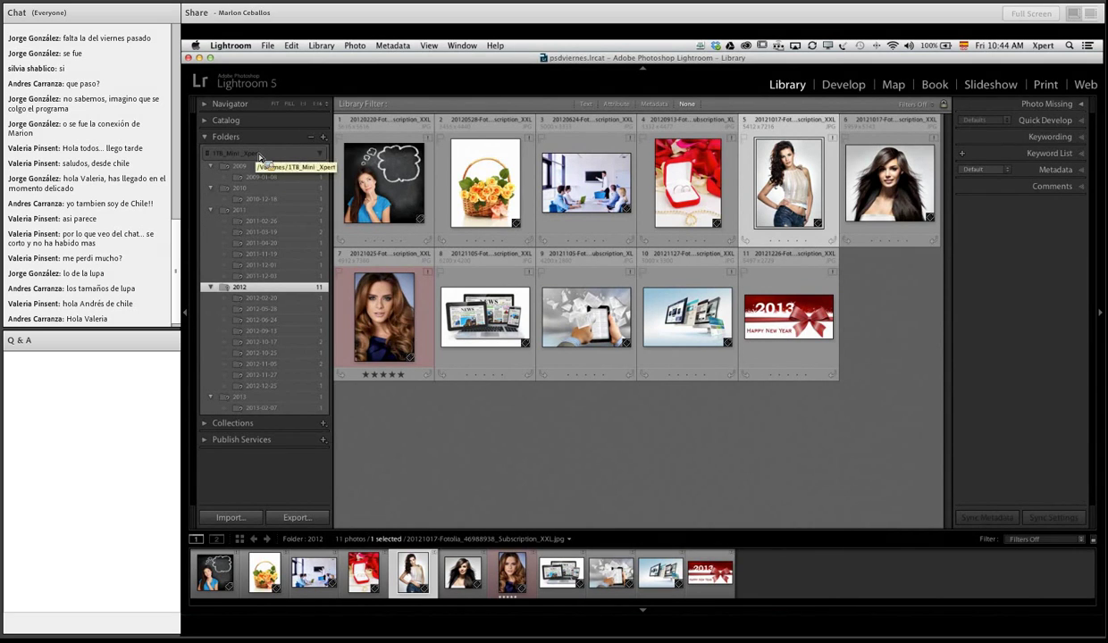
Step: View the photos in the 2011-04-20, 2009, 2009-01-08, 2010, 2011, 2012 and 2013 folders one after another
mouse_move(259, 157)
left_mouse_down()
mouse_move(228, 164)
mouse_move(288, 269)
mouse_move(237, 163)
mouse_move(320, 161)
mouse_move(254, 244)
mouse_move(265, 321)
mouse_move(271, 222)
mouse_move(259, 153)
mouse_move(265, 168)
left_mouse_up()
left_click(266, 242)
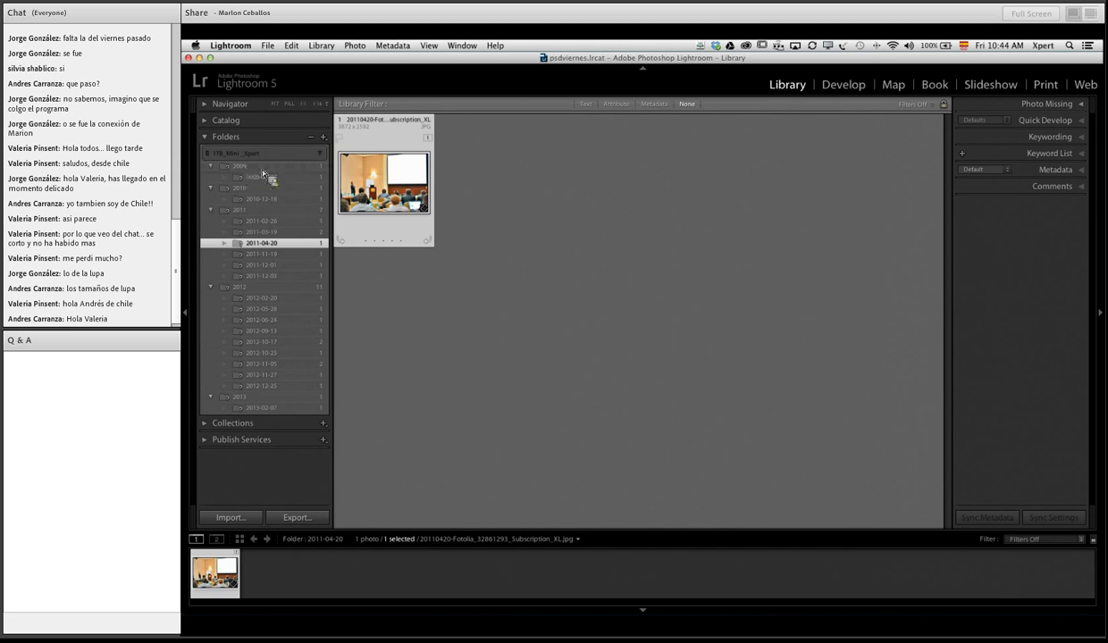
left_click_drag(262, 172, 285, 260)
left_click(243, 166)
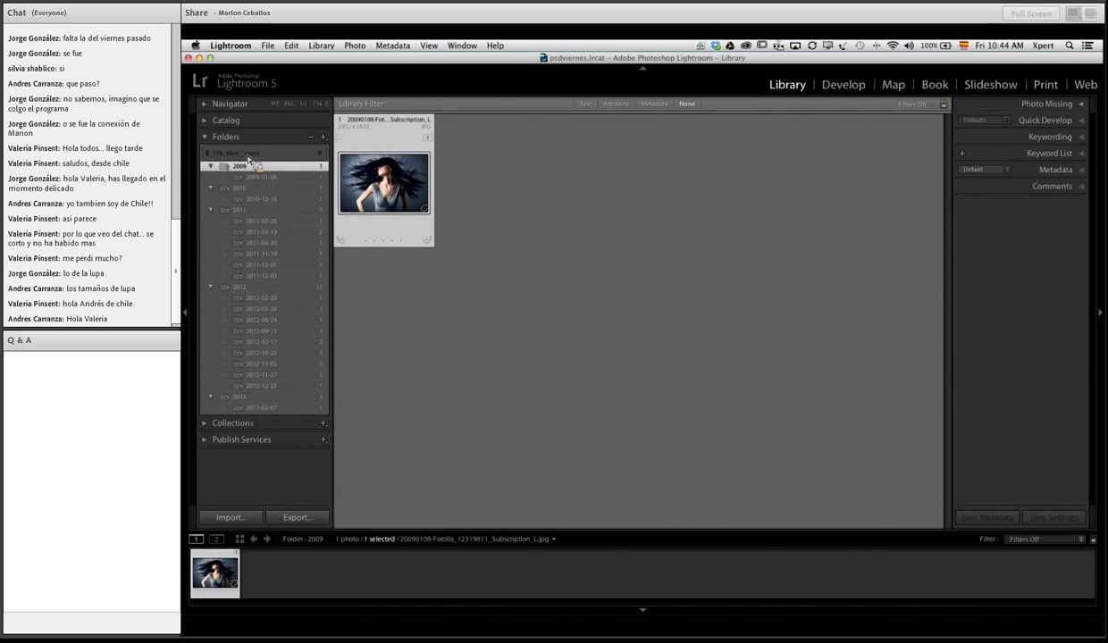
left_click(247, 177)
left_click(248, 189)
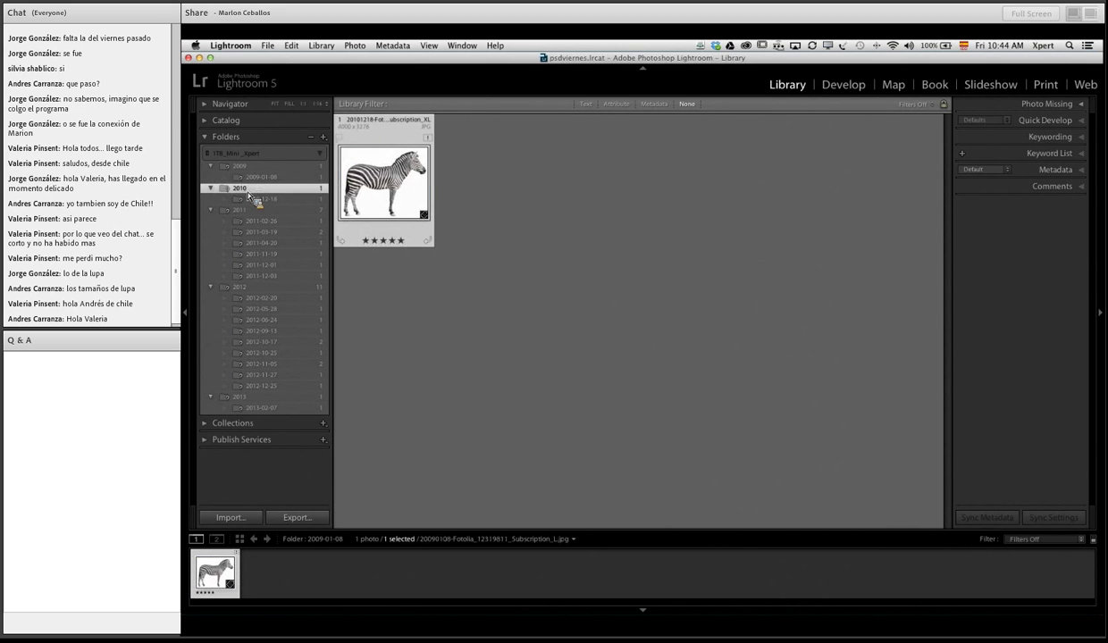
left_click(250, 212)
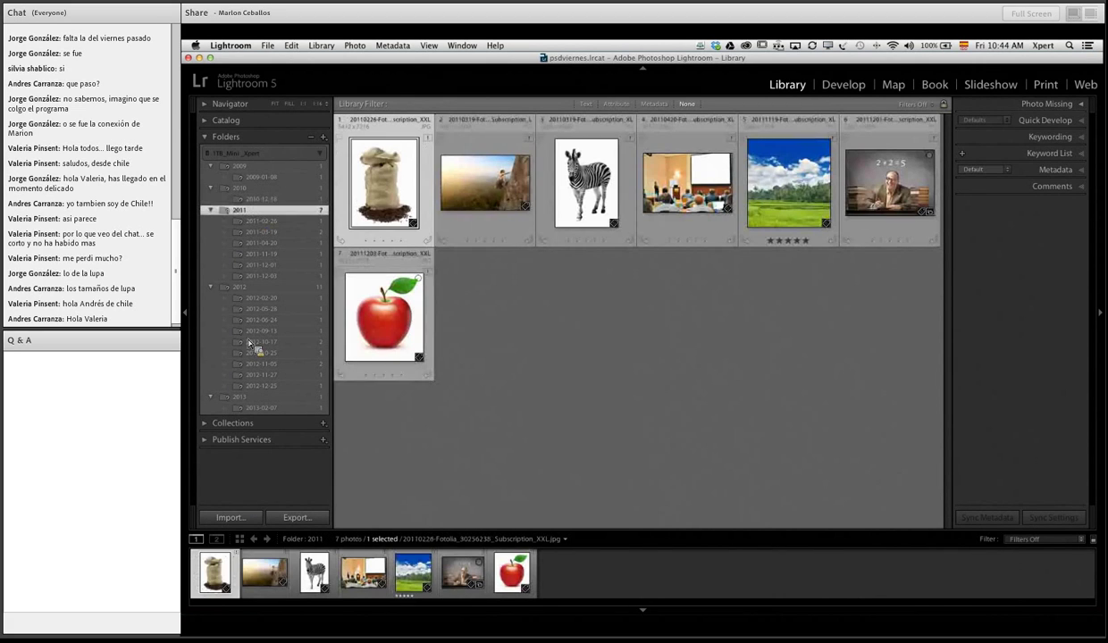
left_click(247, 288)
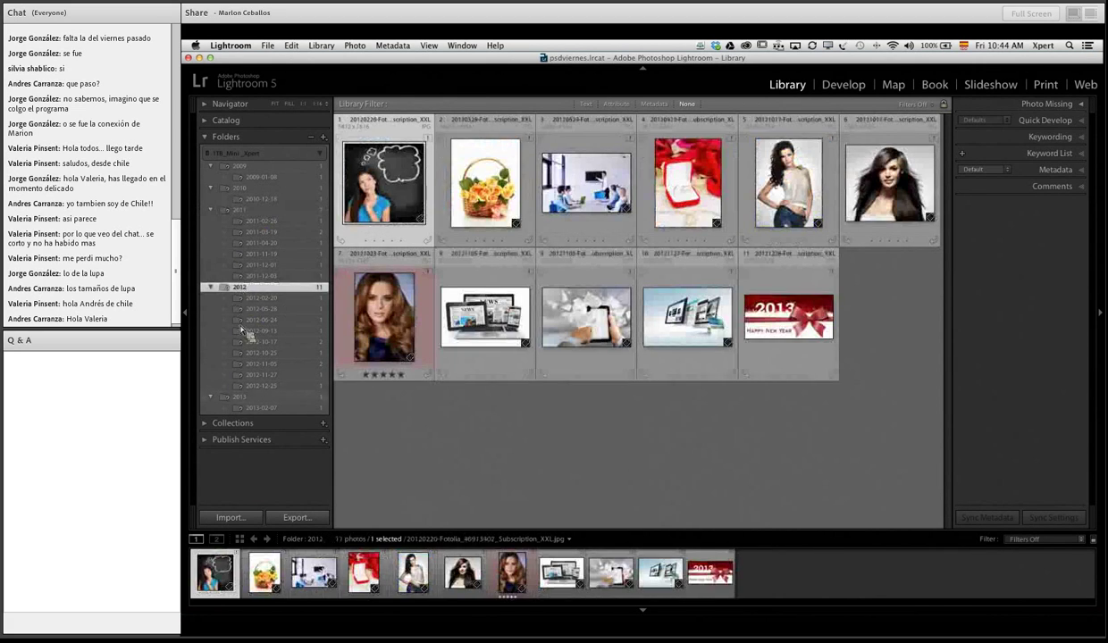
left_click(243, 396)
Step: Select all folders from 2009 through 2013 together to display their photos in one grid
left_click(240, 167)
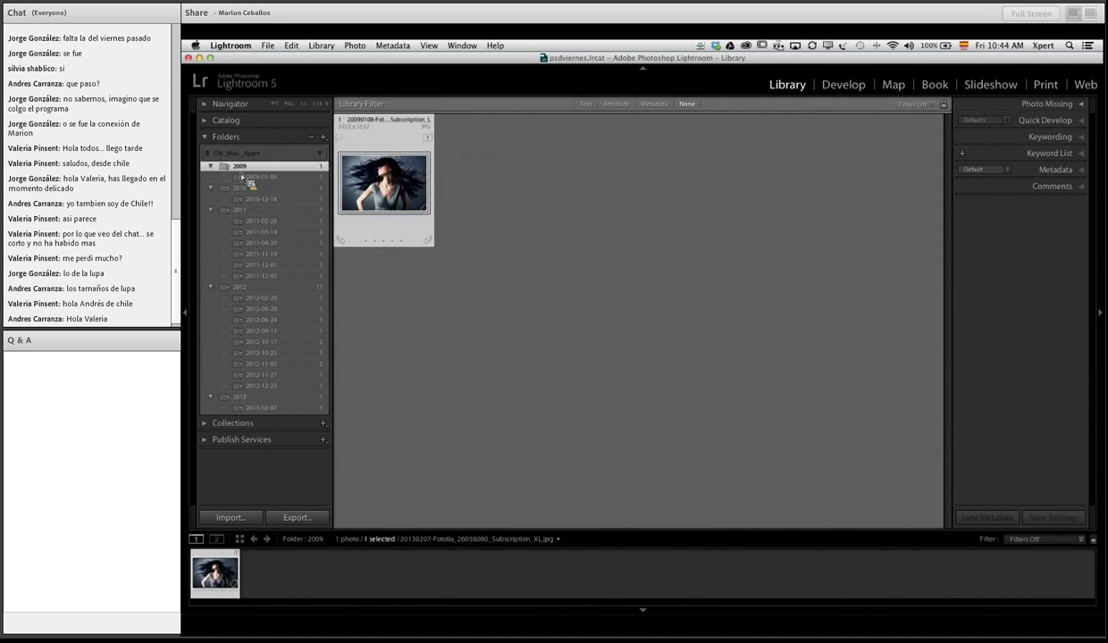
left_click(240, 188, "super")
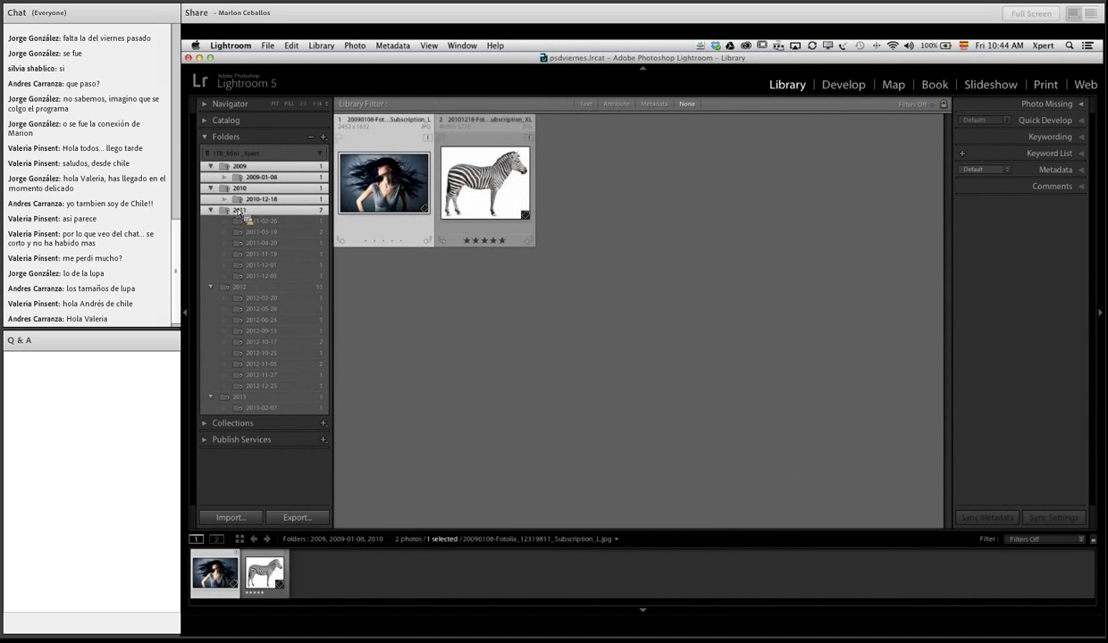
left_click(239, 210, "super")
left_click(244, 398, "shift")
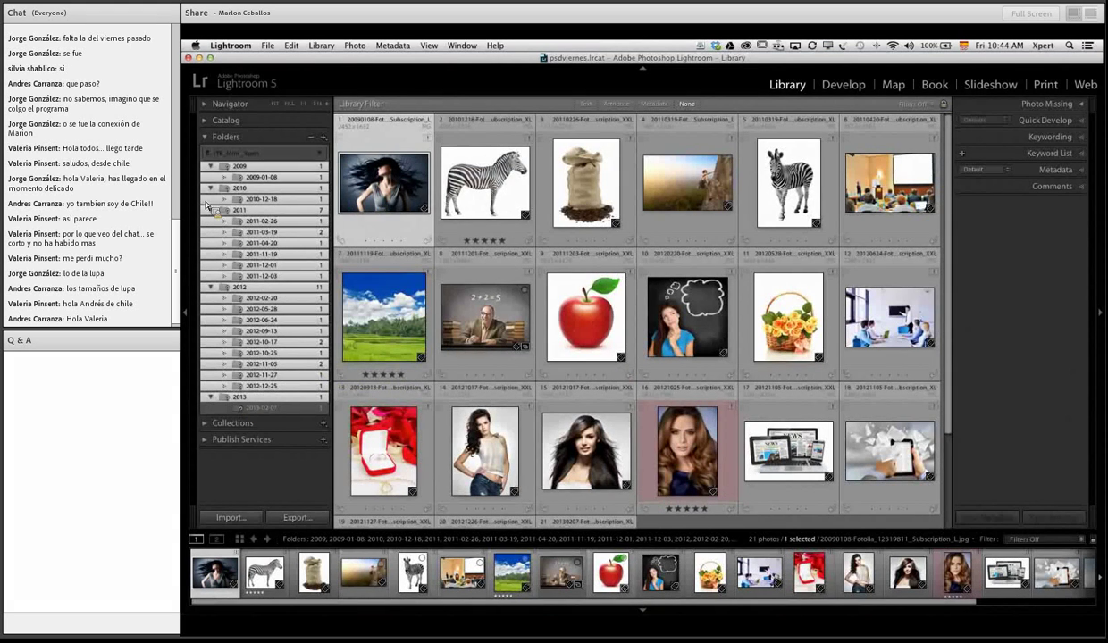
Step: Display only the 2011 folder's photos, and collapse and re-expand the folder list of the 1TB_Mini _Xpert drive
left_click(250, 211)
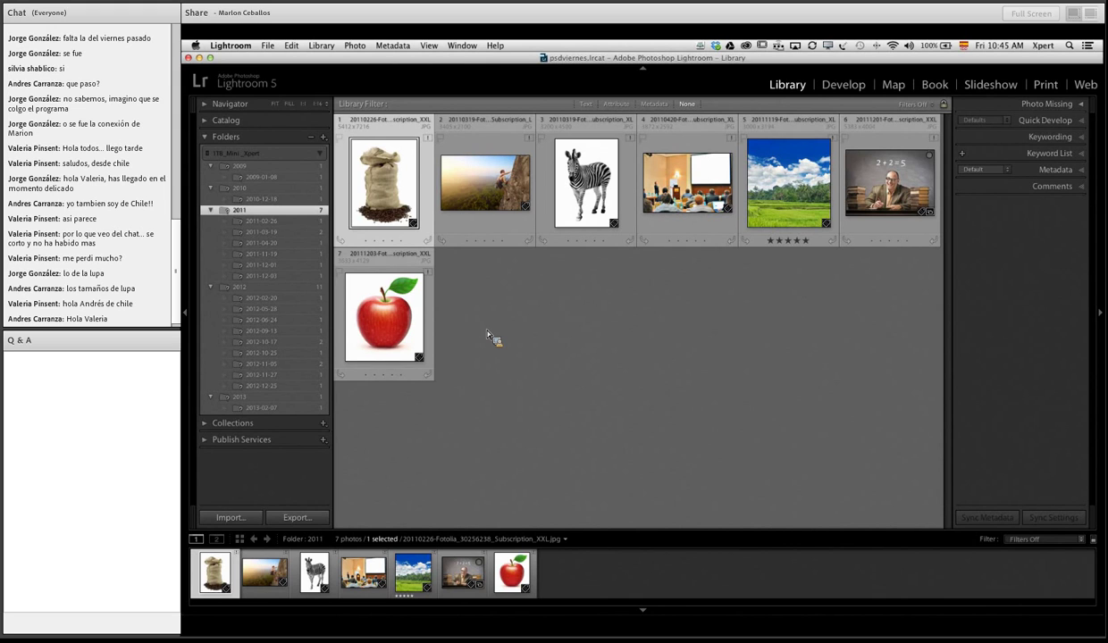
left_click_drag(489, 337, 215, 162)
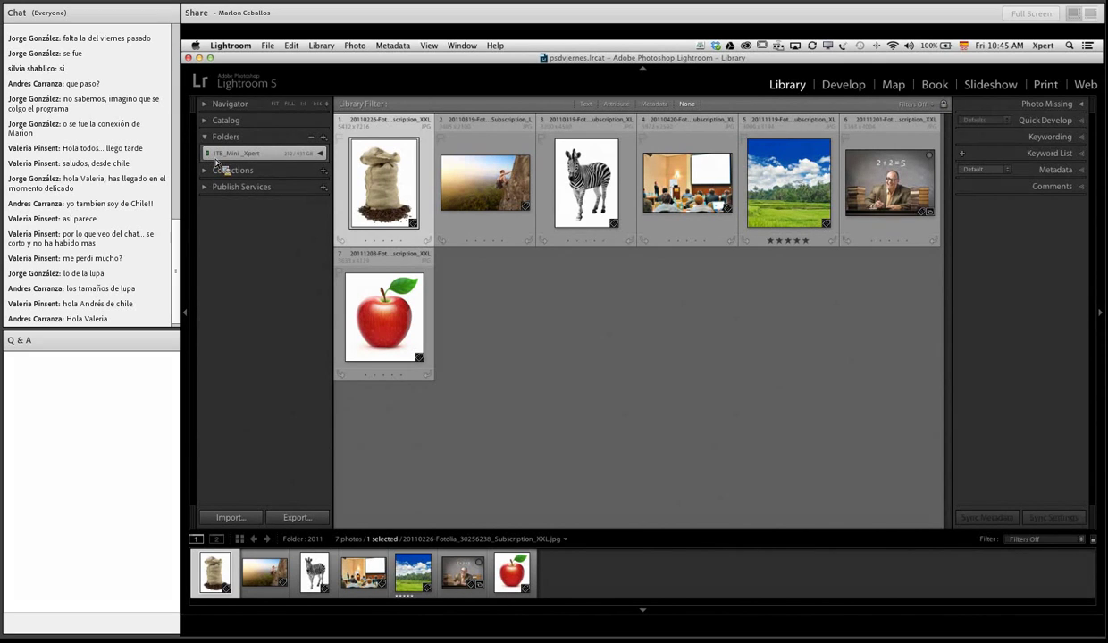
left_click(320, 154)
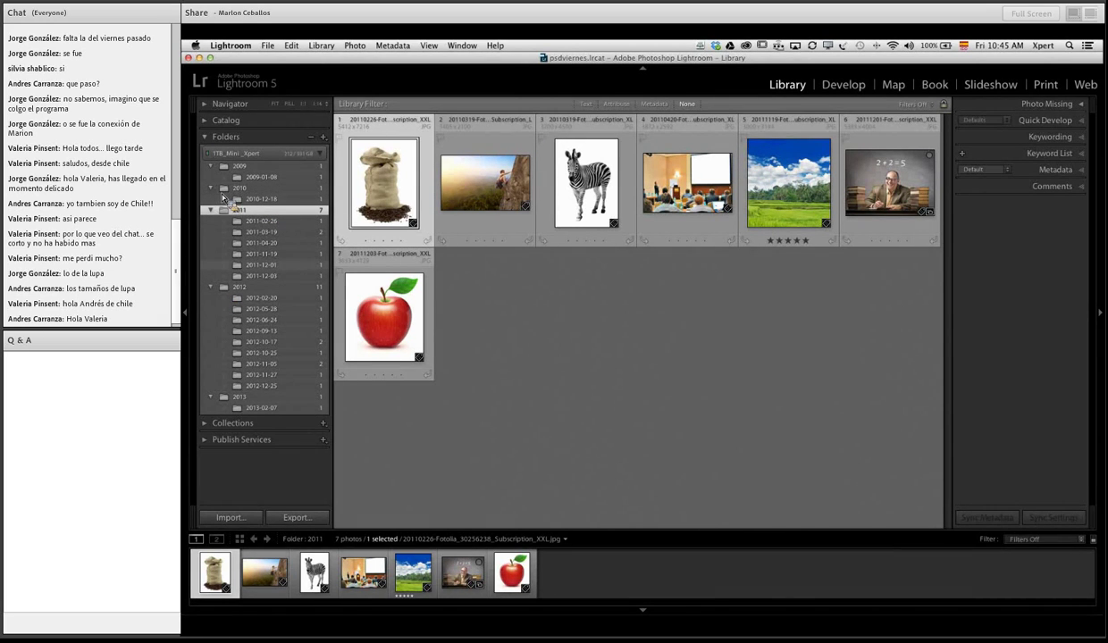
Step: Select the 2013-02-07 folder inside 2013 and look at its folder commands, such as Rename, without choosing any
left_click(241, 397)
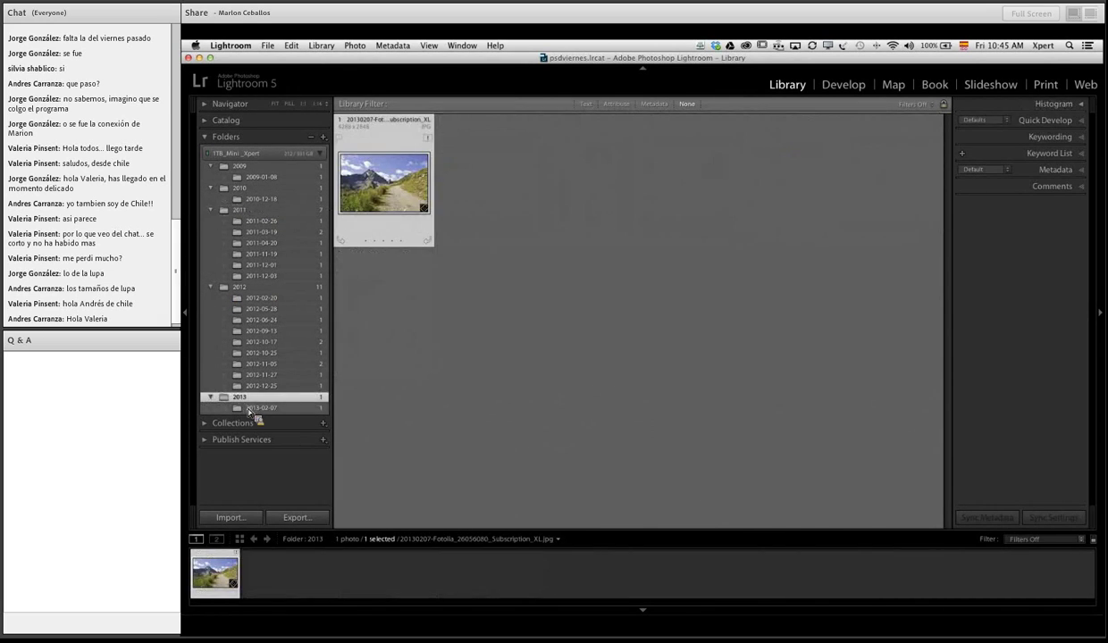
left_click(257, 409)
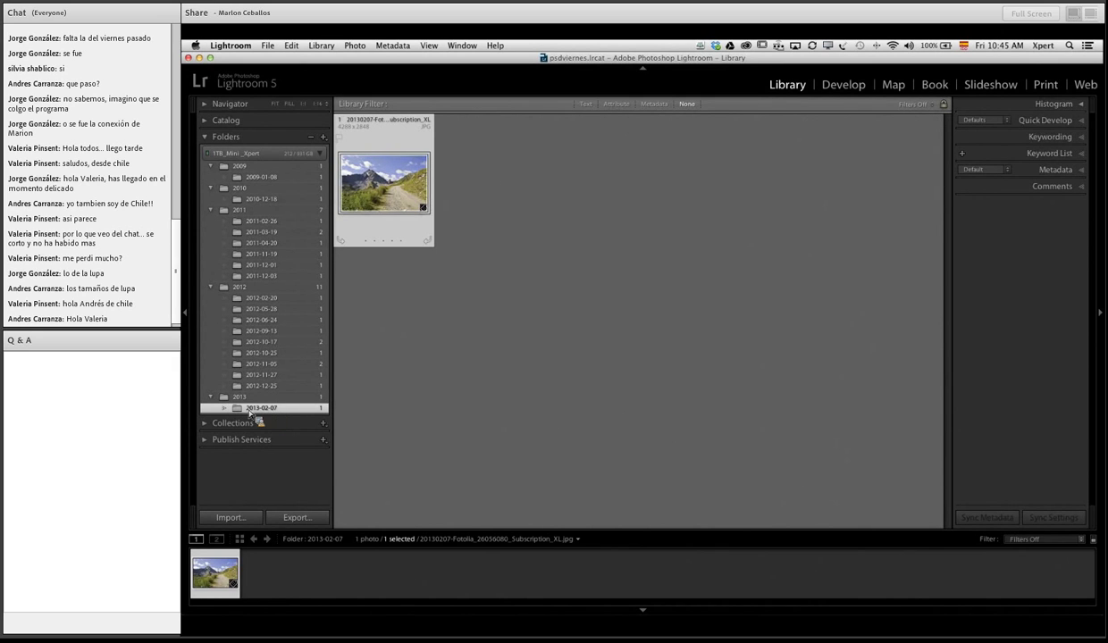
right_click(273, 412)
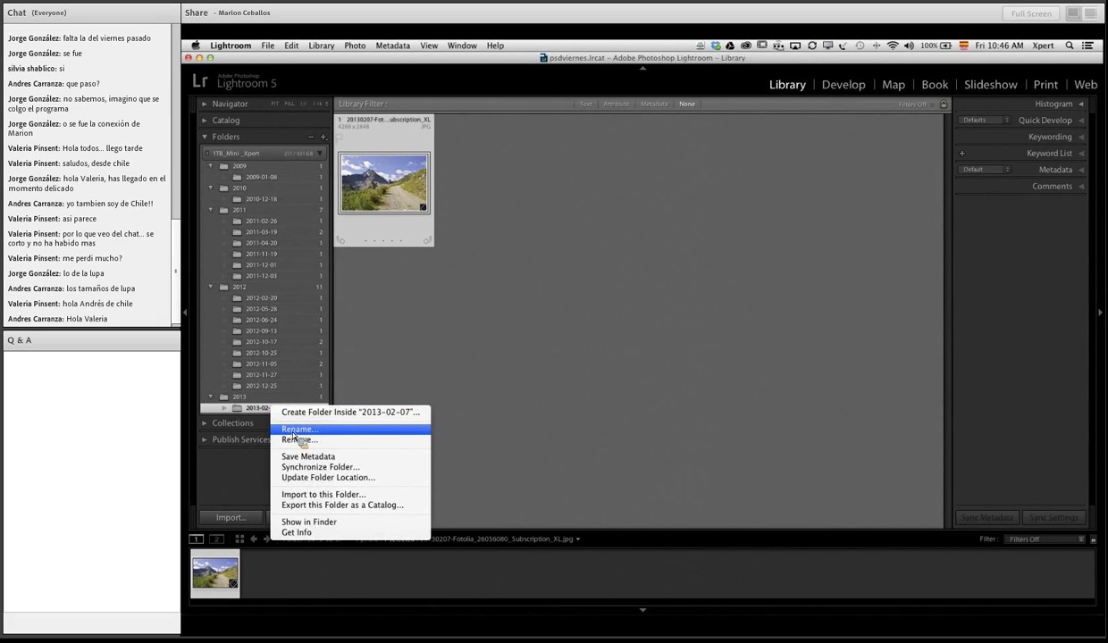
left_click(375, 368)
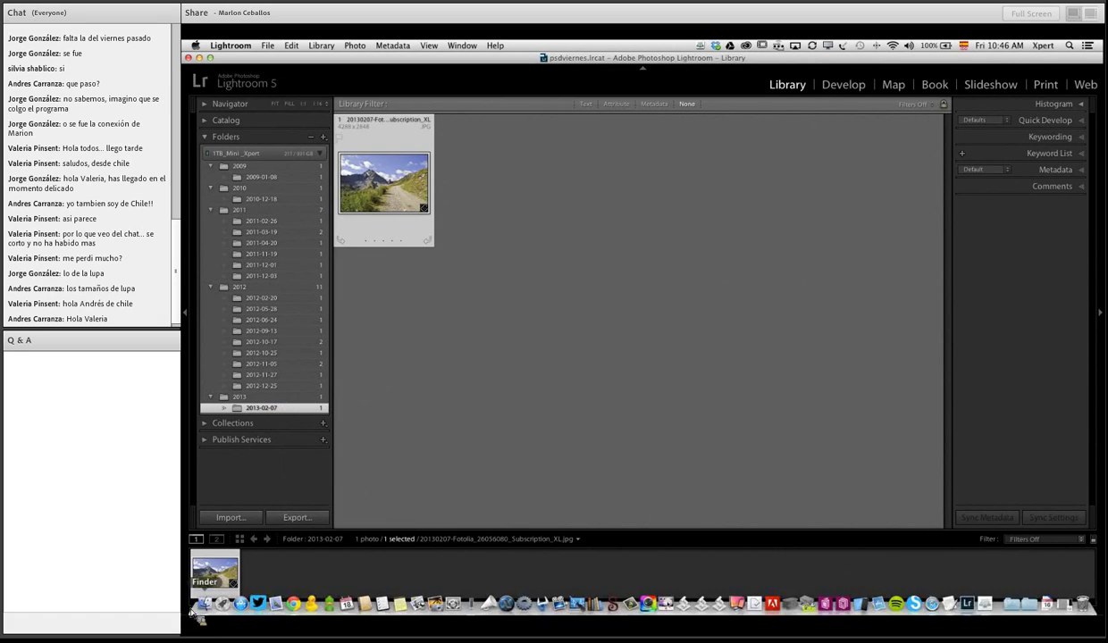
Step: Switch to Finder and open the 2013-02-07 folder under Fotos and 2013 on the 1TB_Mini _Xpert drive
left_click(202, 607)
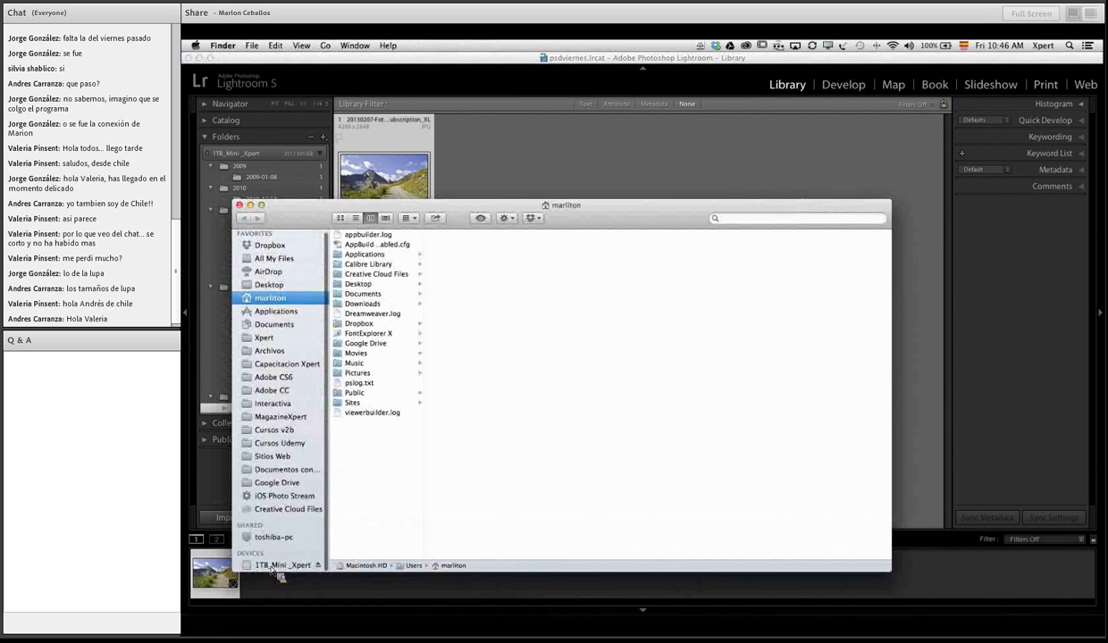
left_click(279, 568)
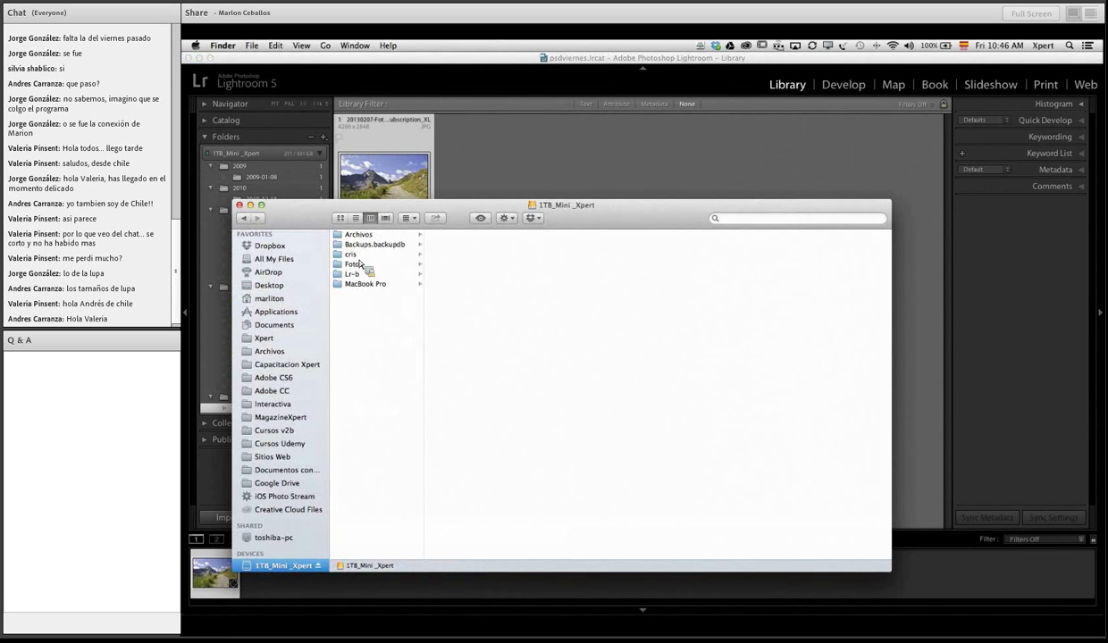
left_click(353, 264)
left_click(457, 274)
left_click(571, 234)
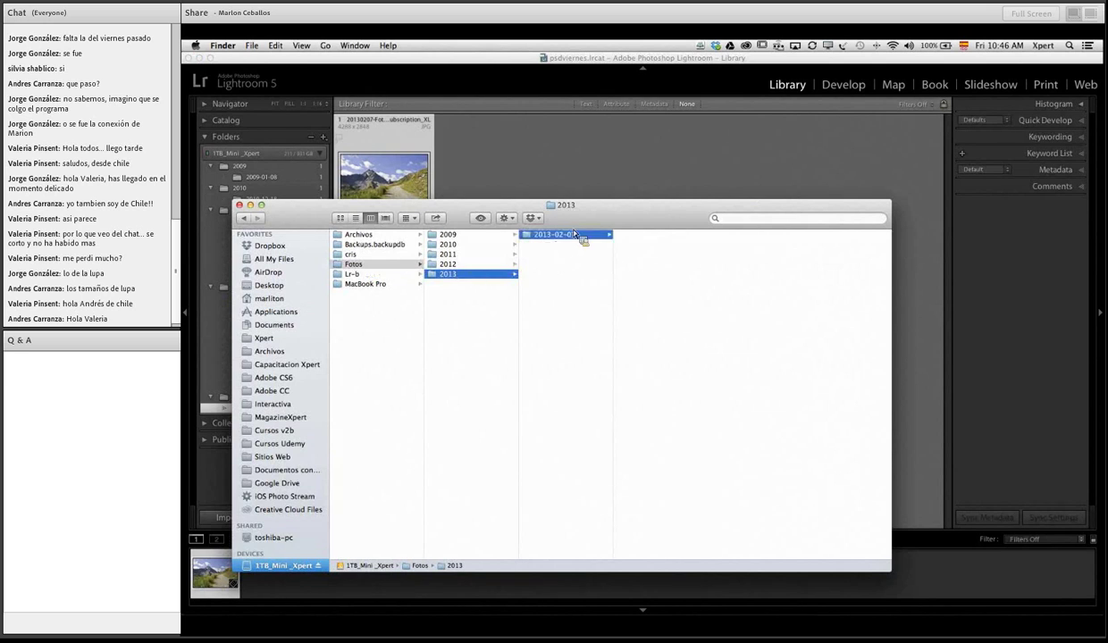
Step: Move the Finder window aside and compare the 2013-02-07 folder on the drive with Lightroom's folder list
left_click_drag(581, 211, 828, 278)
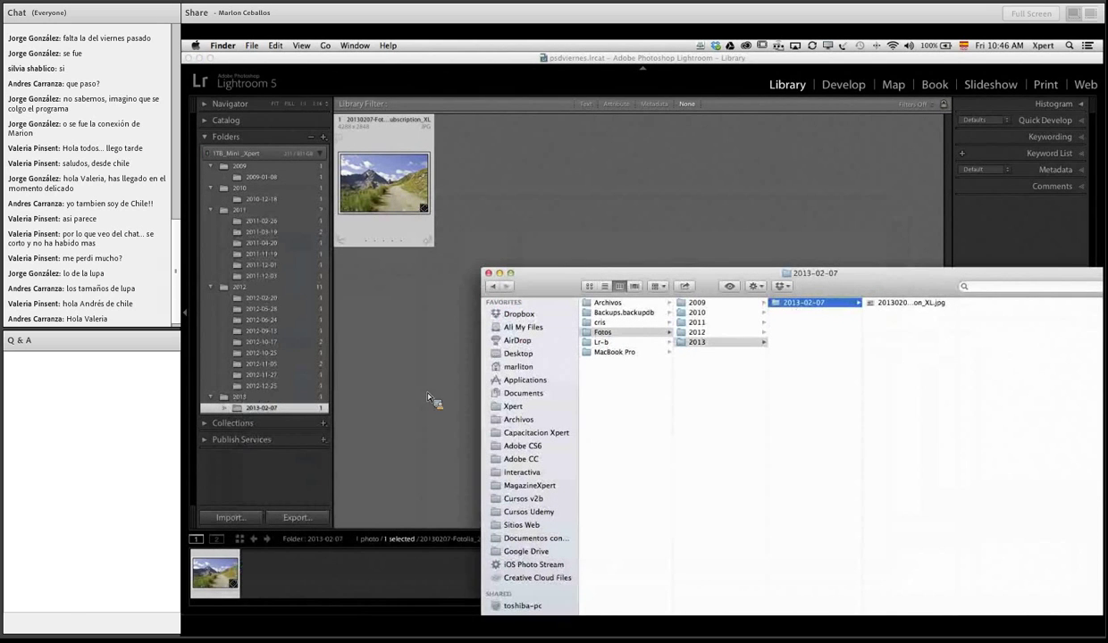
left_click_drag(432, 401, 375, 268)
left_click(204, 604)
left_click_drag(819, 298, 266, 412)
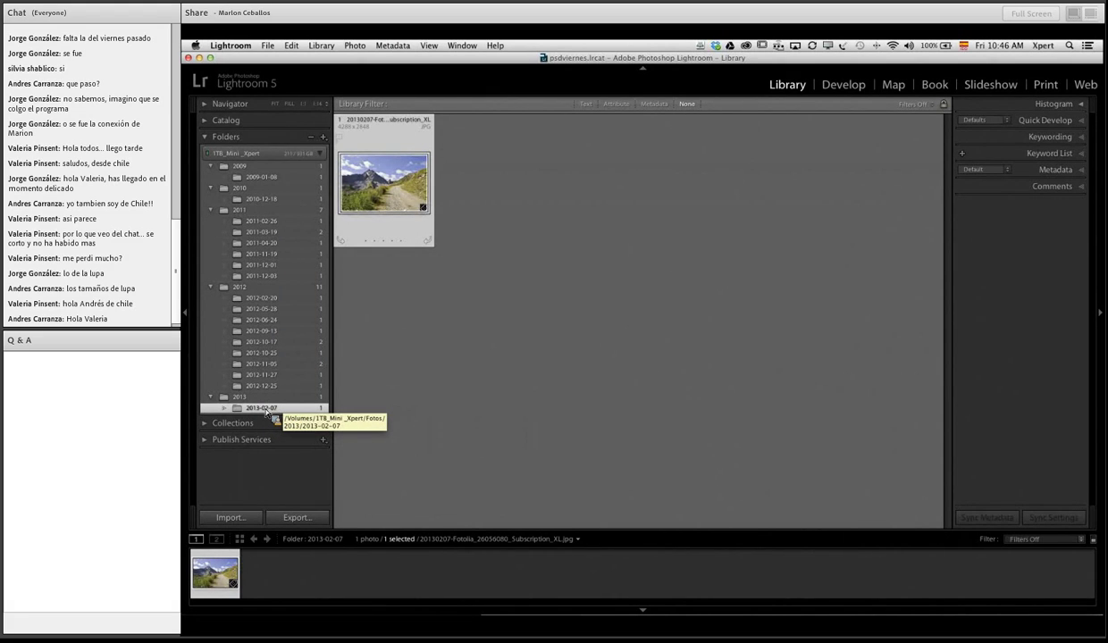
Step: Rename the 2013-02-07 folder inside 2013 to psdviernes in Lightroom
left_click_drag(266, 413, 283, 417)
left_click(268, 412, "ctrl")
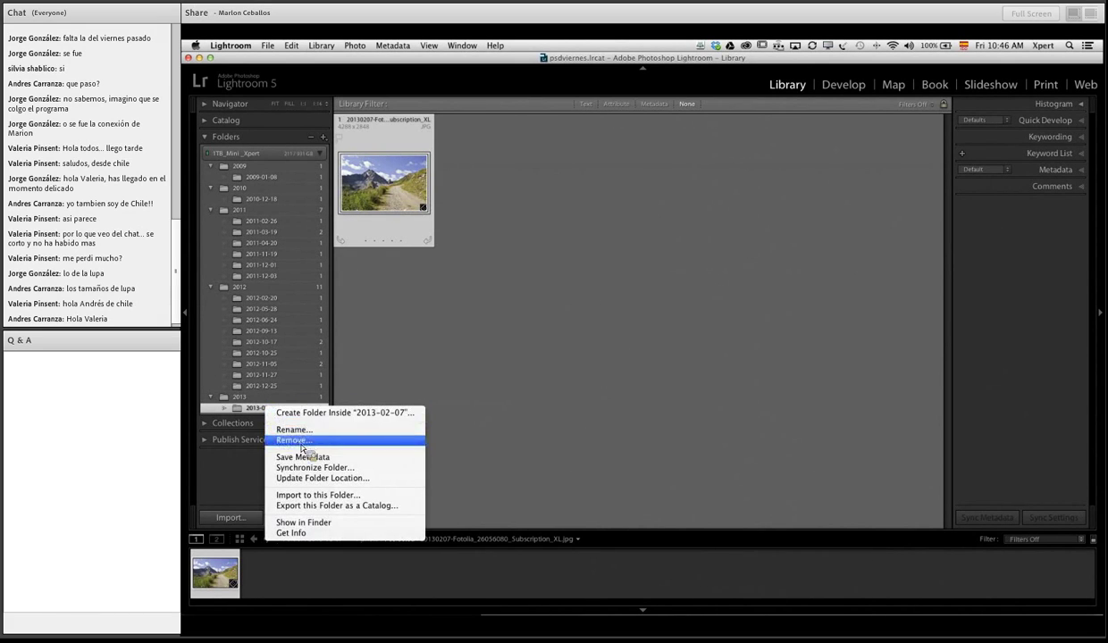
left_click(302, 431)
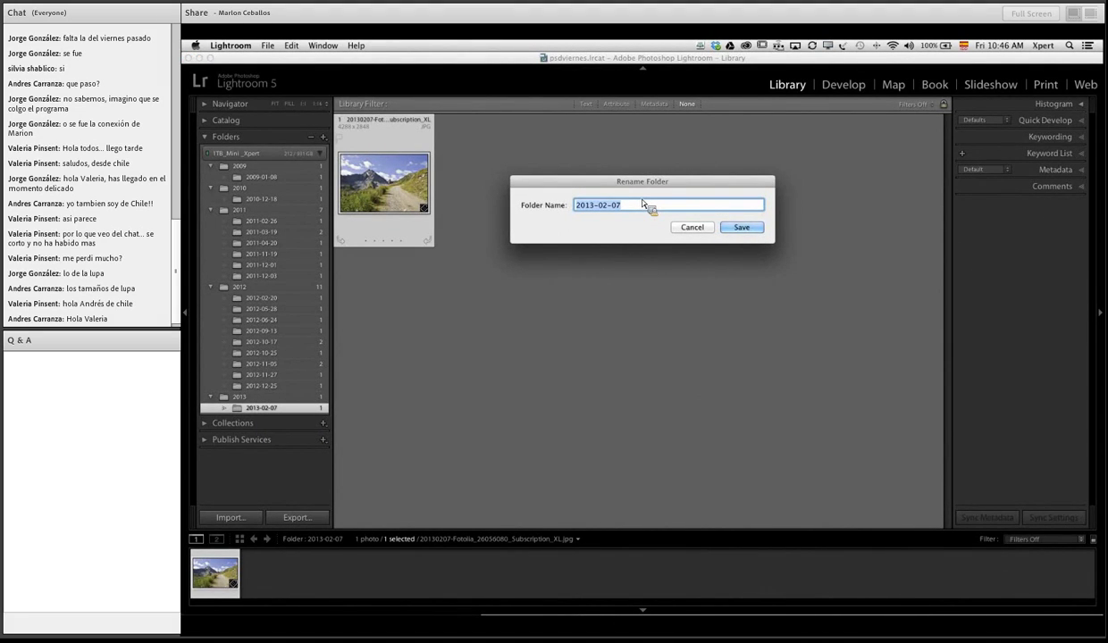
type("psdviernes")
key("Return")
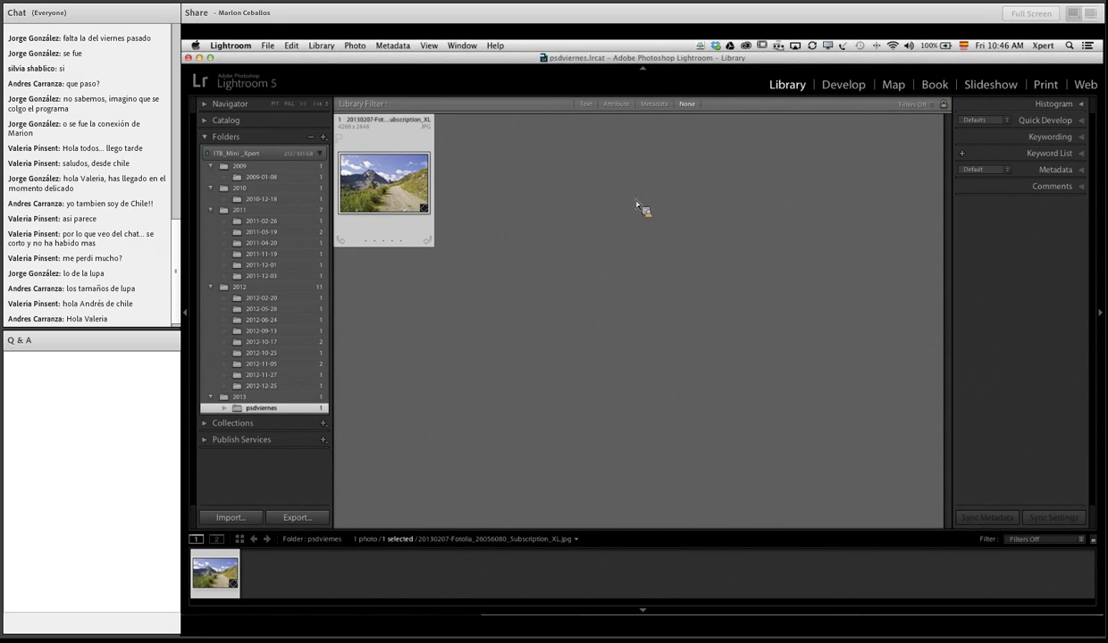
Step: Switch to Finder and open the psdviernes folder inside 2013 to check the rename on the drive
key("super+Tab")
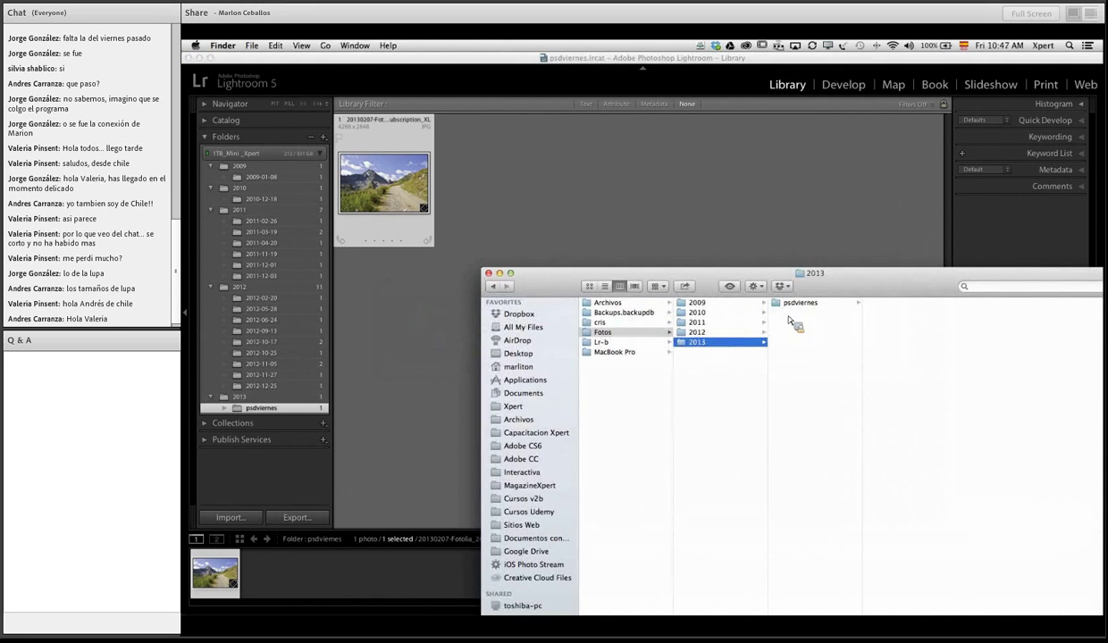
left_click_drag(817, 334, 804, 307)
left_click_drag(791, 318, 637, 343)
Step: Rename the landscape photo in Lightroom to paisaje with the Custom Name naming template, and check the file in Finder's psdviernes folder
left_click_drag(361, 386, 394, 161)
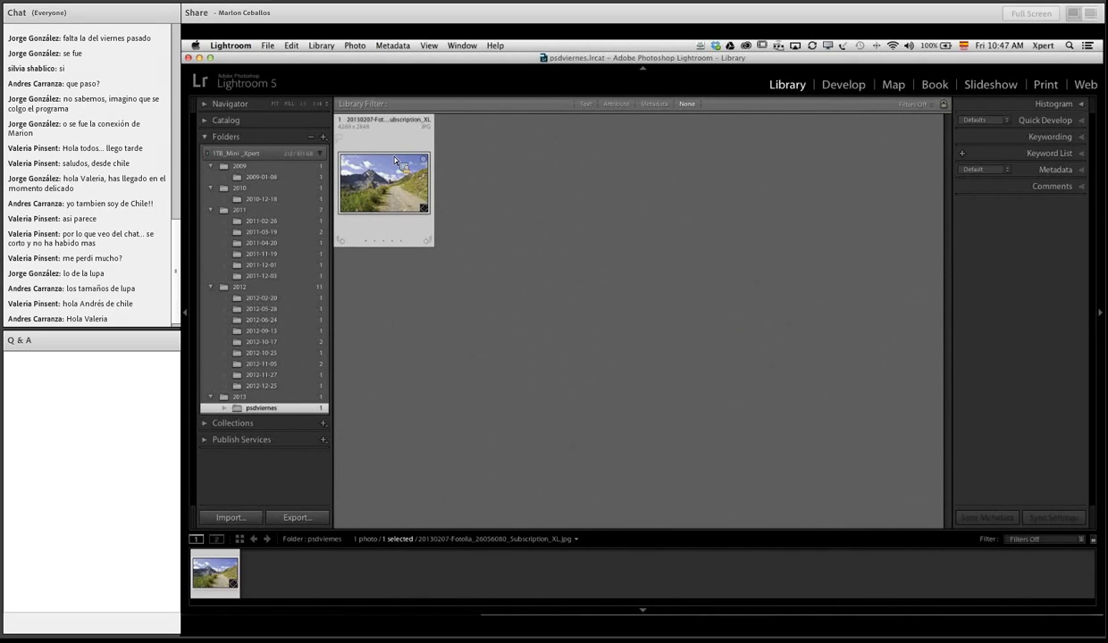
left_click_drag(393, 161, 391, 157)
left_click(322, 45)
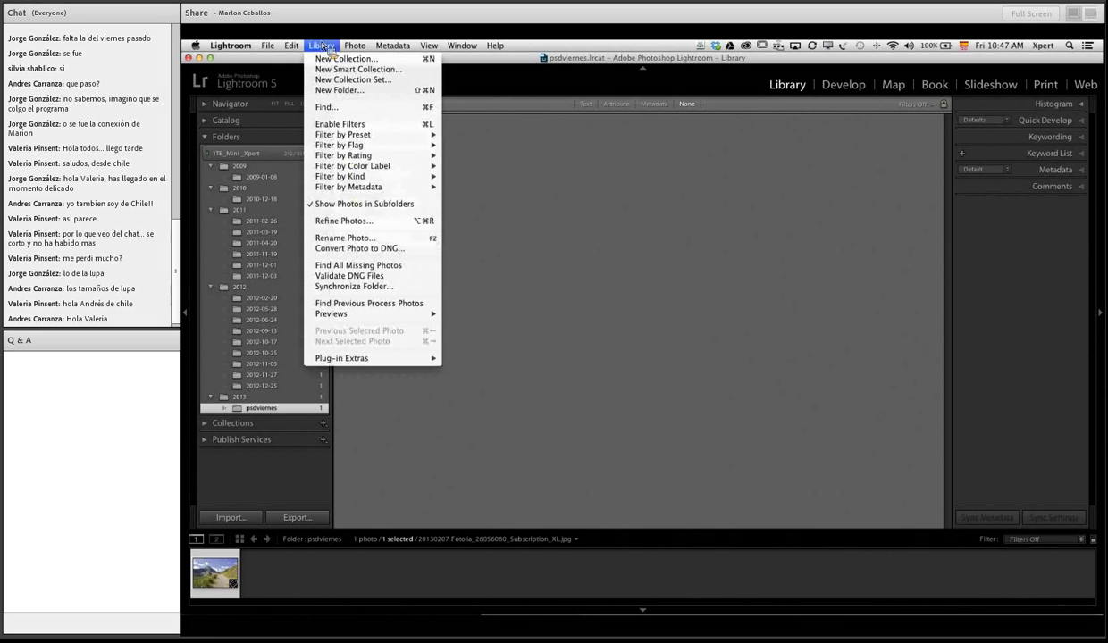
left_click(421, 238)
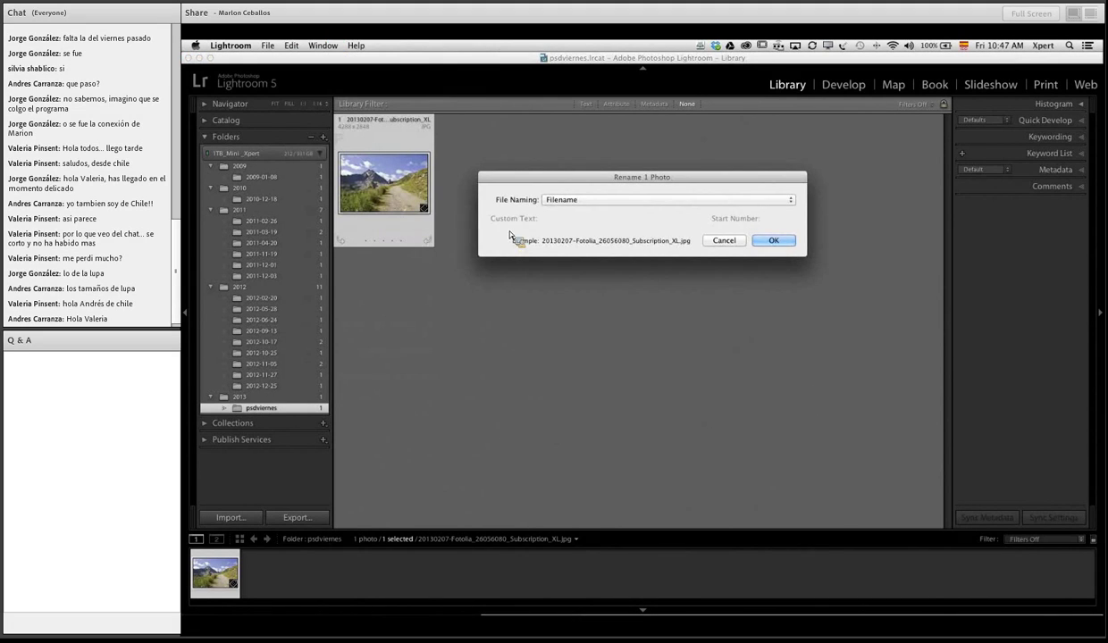
left_click(582, 200)
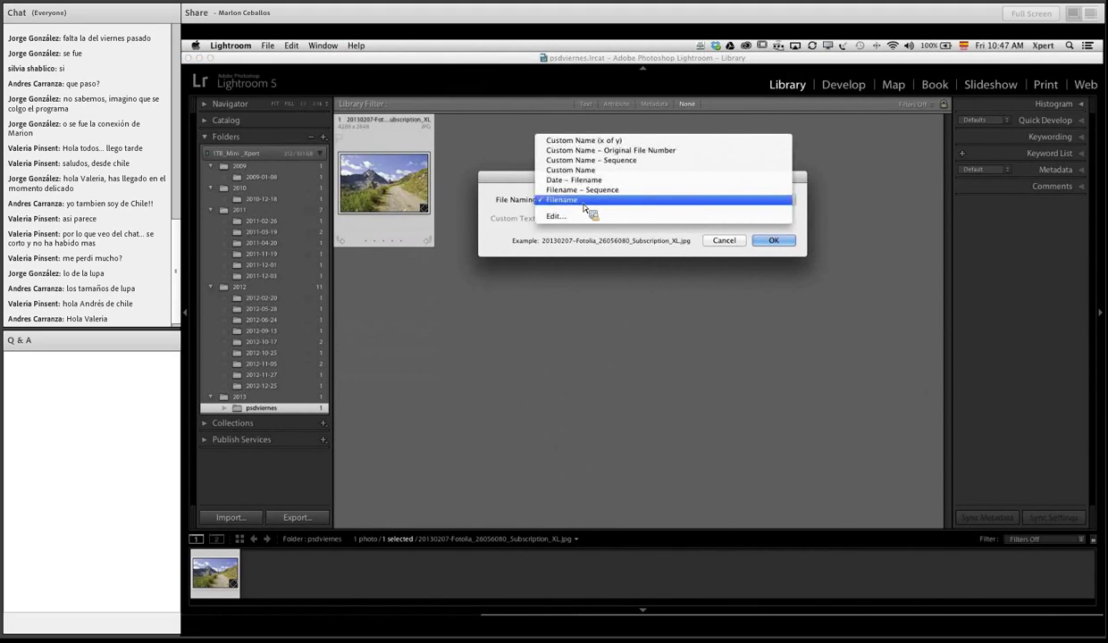
left_click(572, 140)
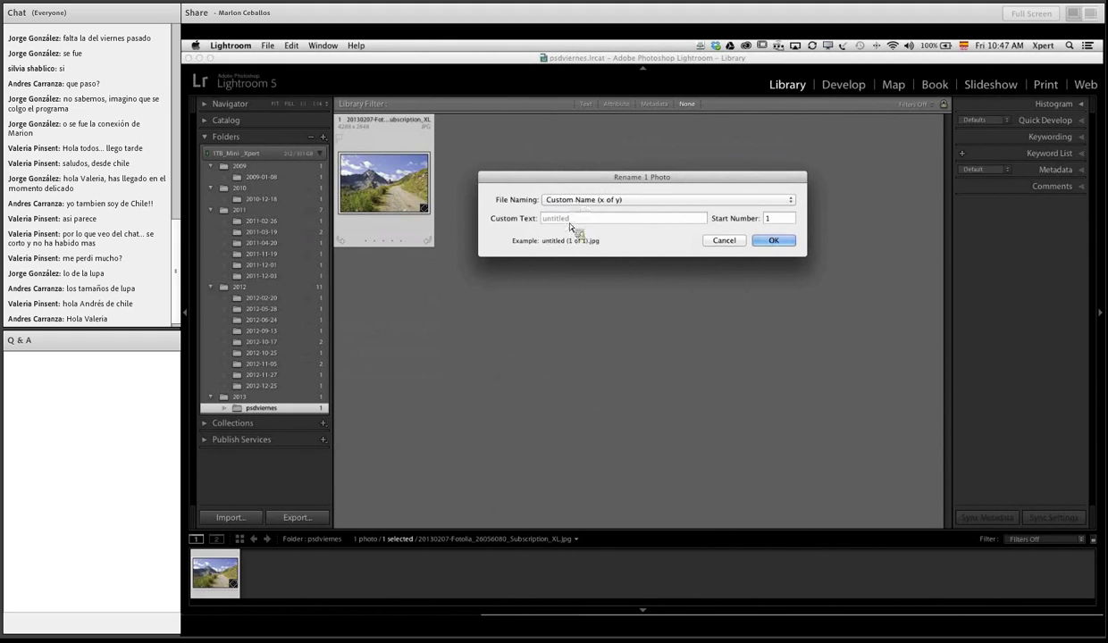
left_click(570, 203)
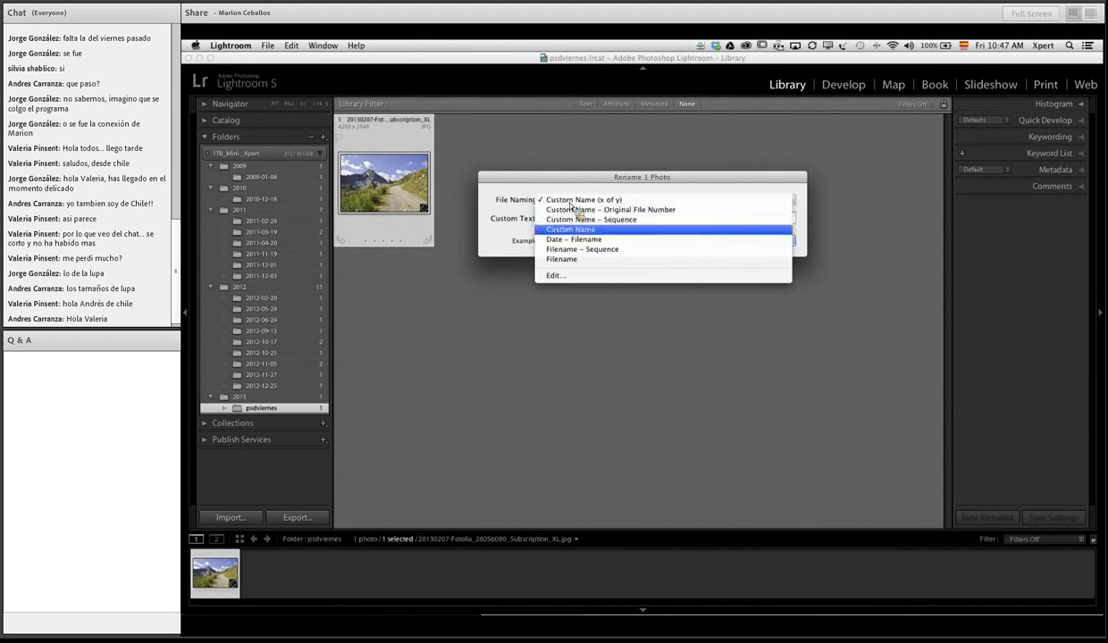
left_click(569, 228)
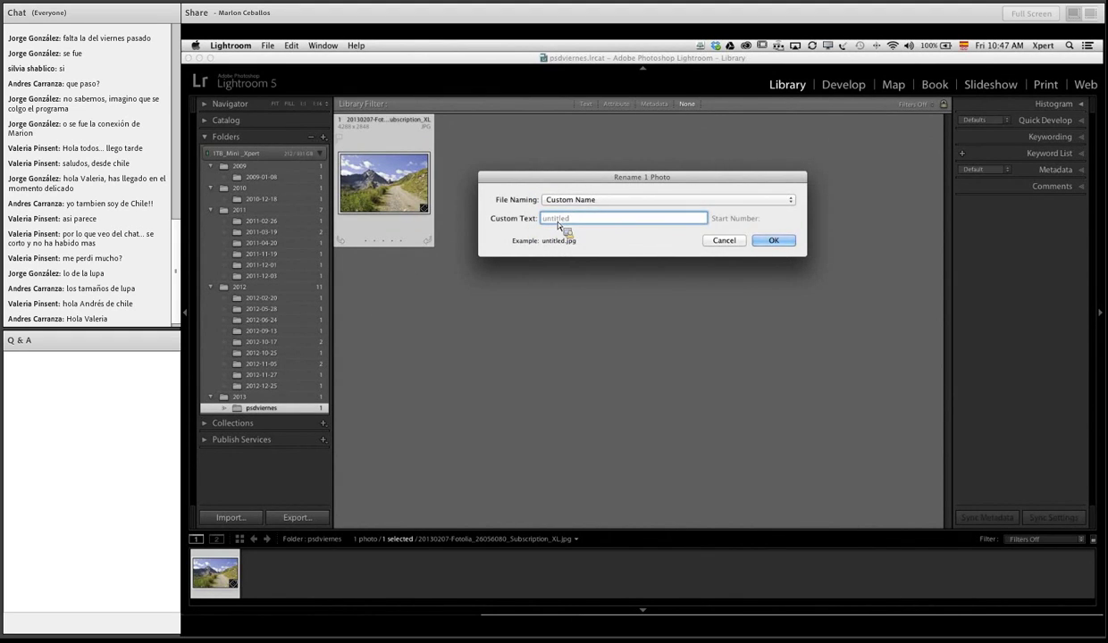
type("paisaje")
left_click(592, 202)
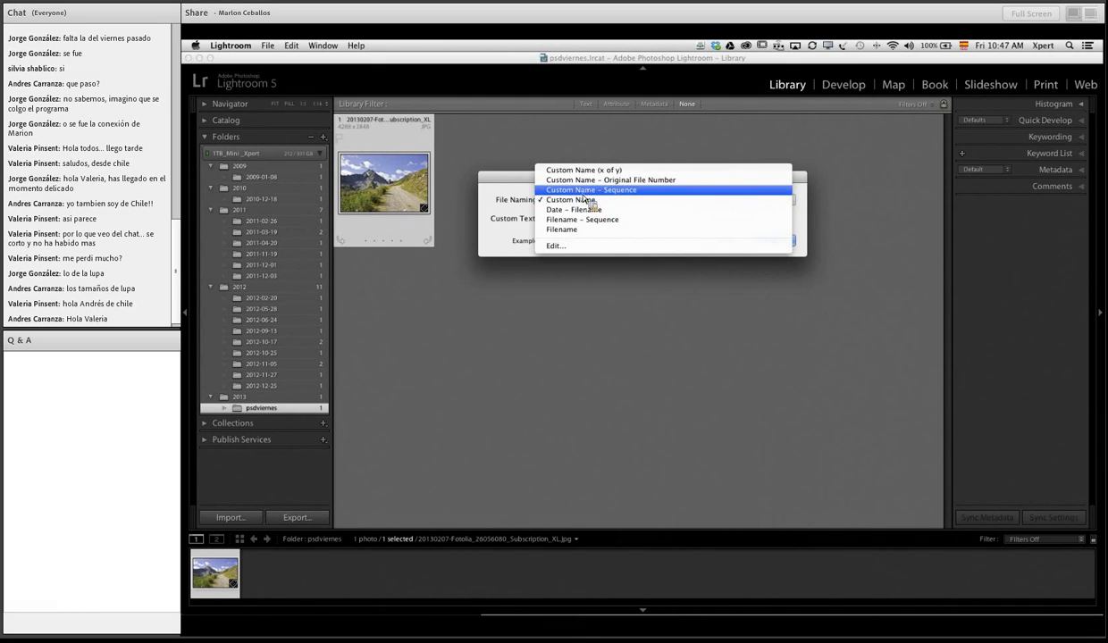
left_click(583, 200)
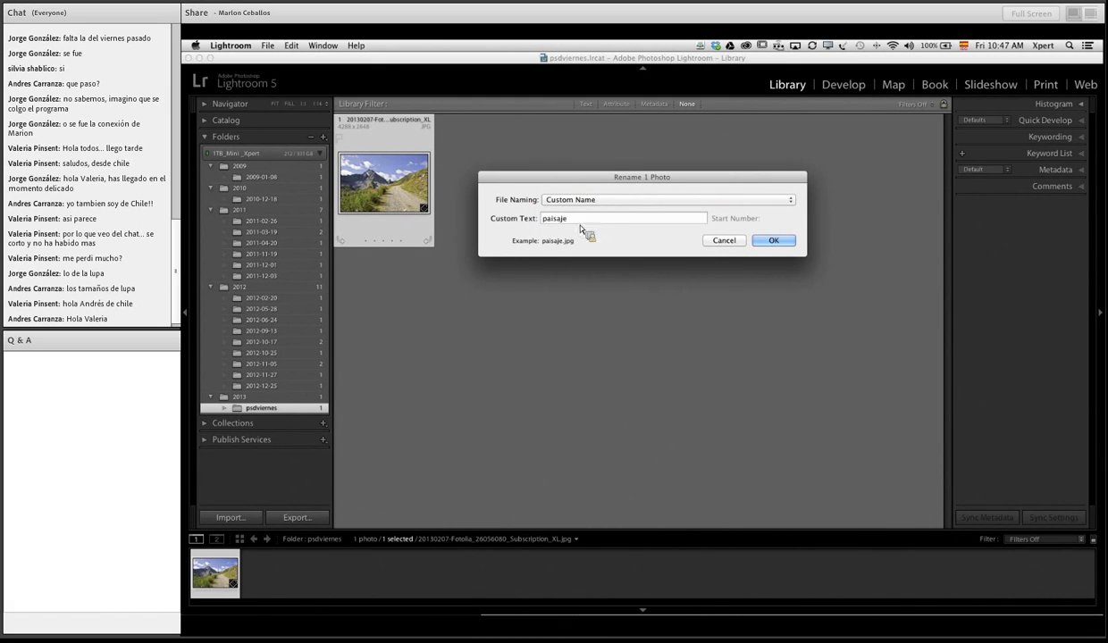
left_click(776, 241)
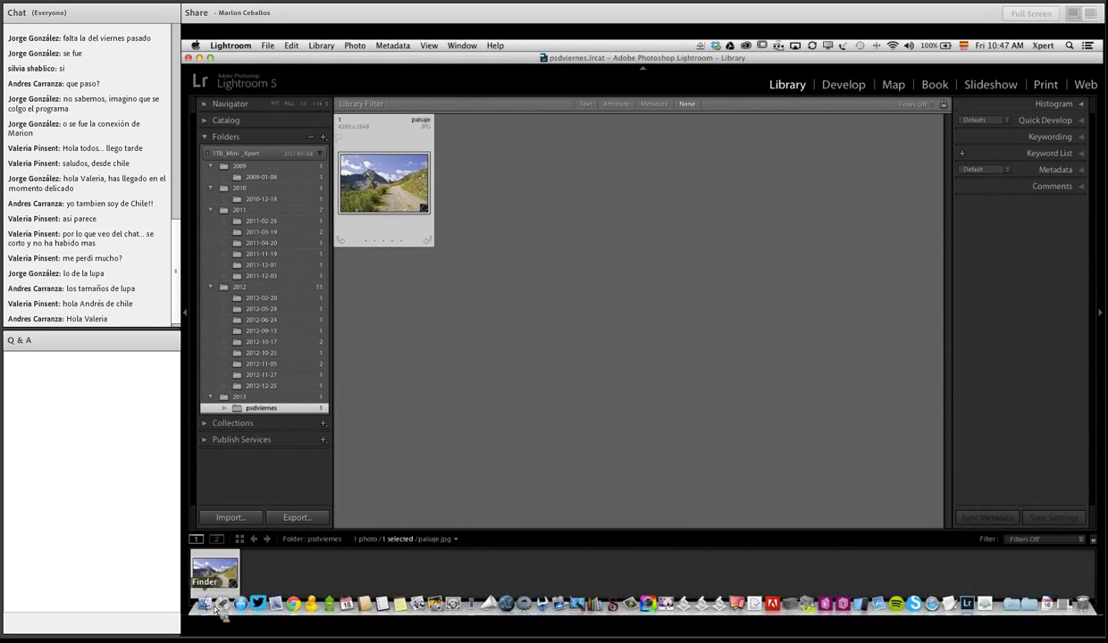
left_click(220, 611)
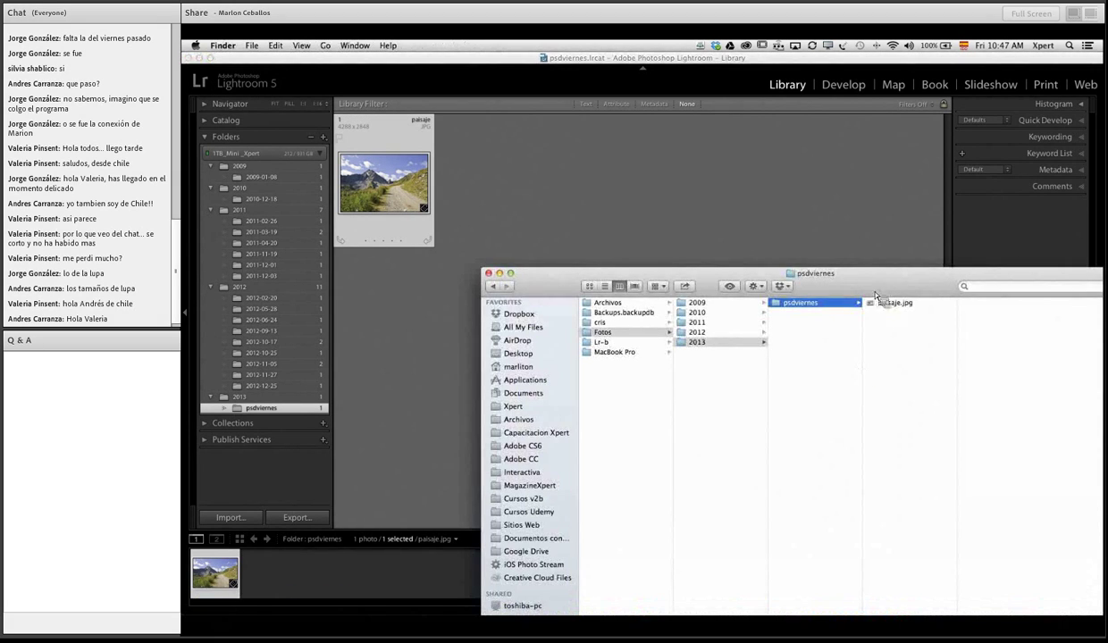
Step: Move the psdviernes folder from 2013 into 2012 in Lightroom, including its files on disk, and check the 2012 folder in Finder
left_click_drag(887, 313, 247, 296)
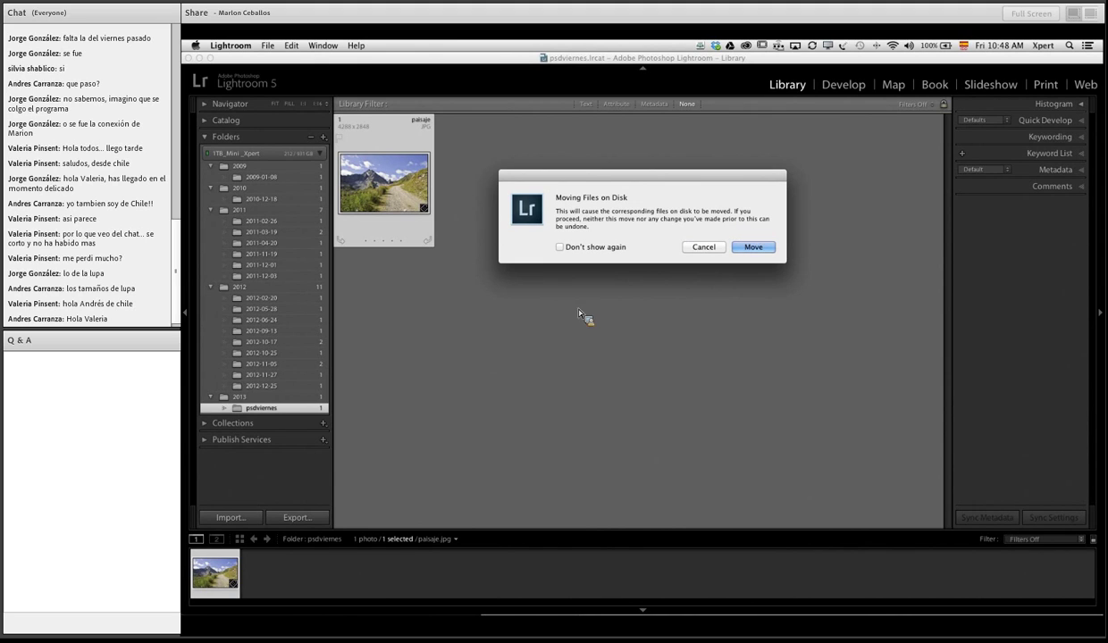
left_click(764, 252)
mouse_move(190, 620)
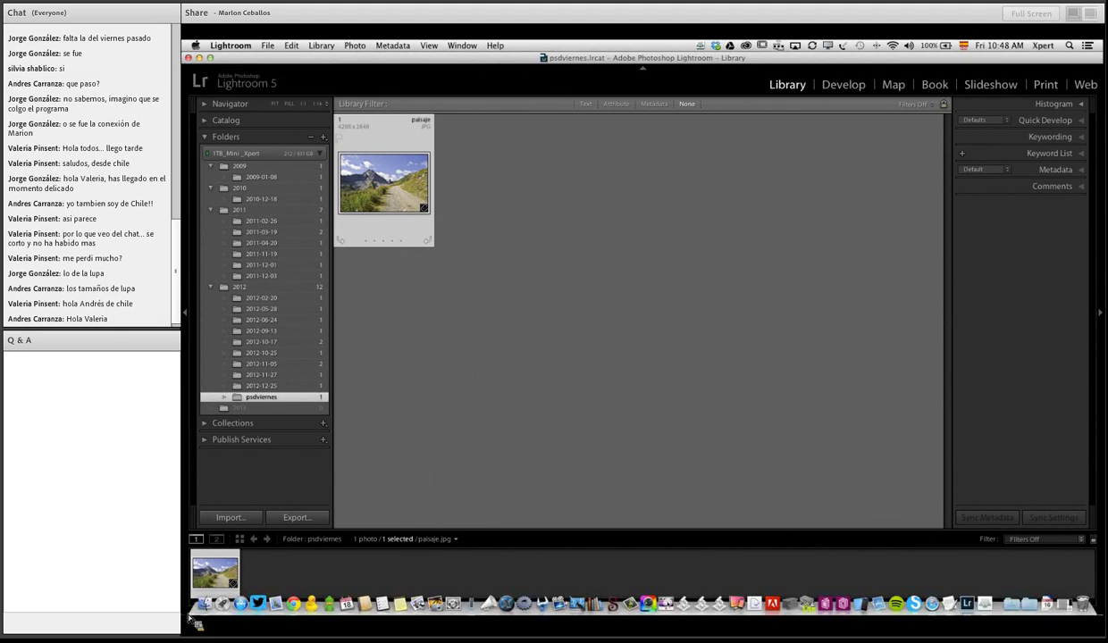
left_click(204, 605)
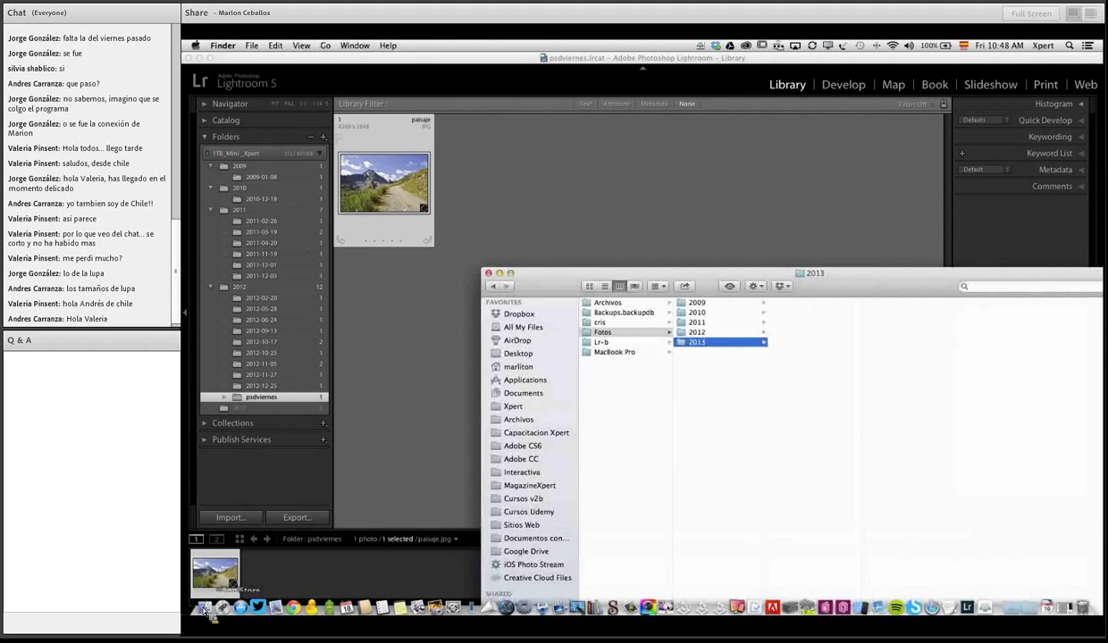
left_click(694, 333)
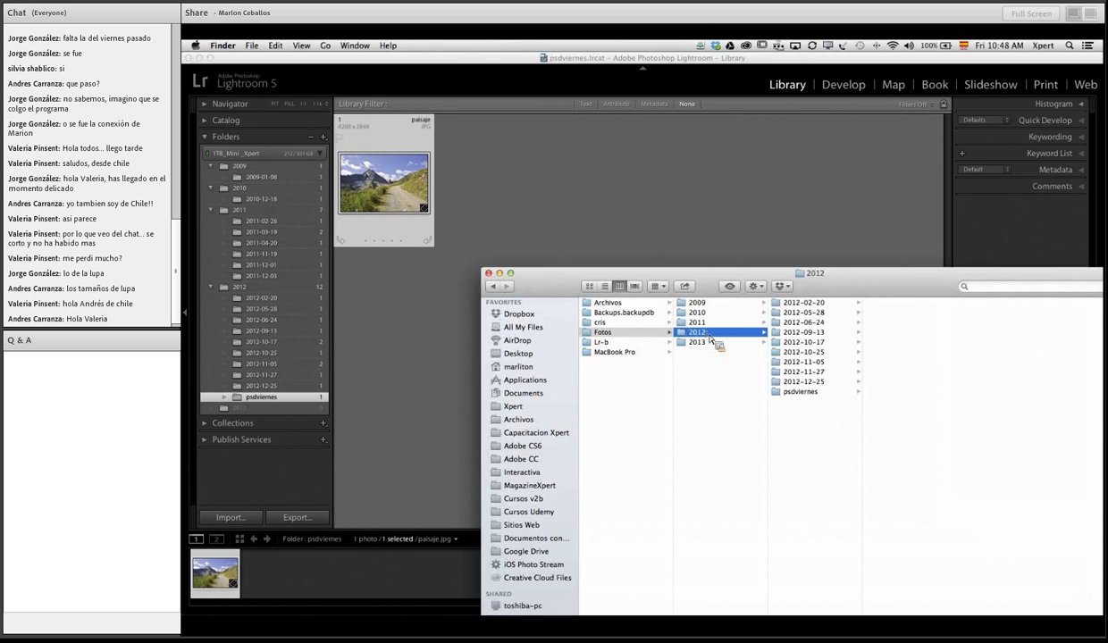
Step: Return to Lightroom and move the psdviernes folder from 2012 back into 2013, including its files on disk
left_click(452, 340)
left_click_drag(452, 342, 230, 413)
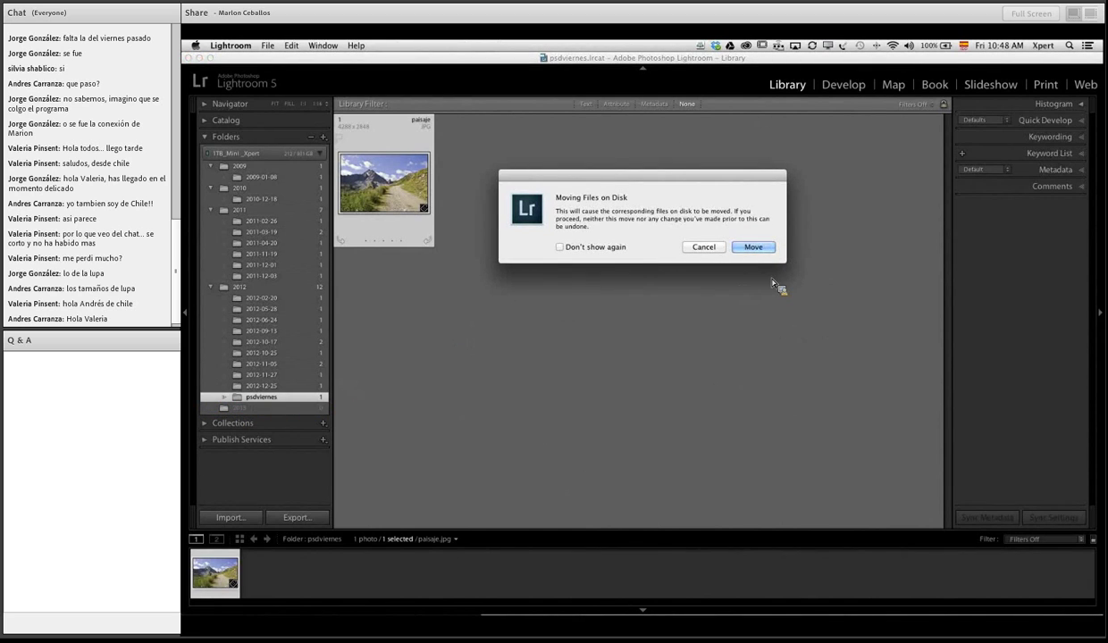
left_click(746, 243)
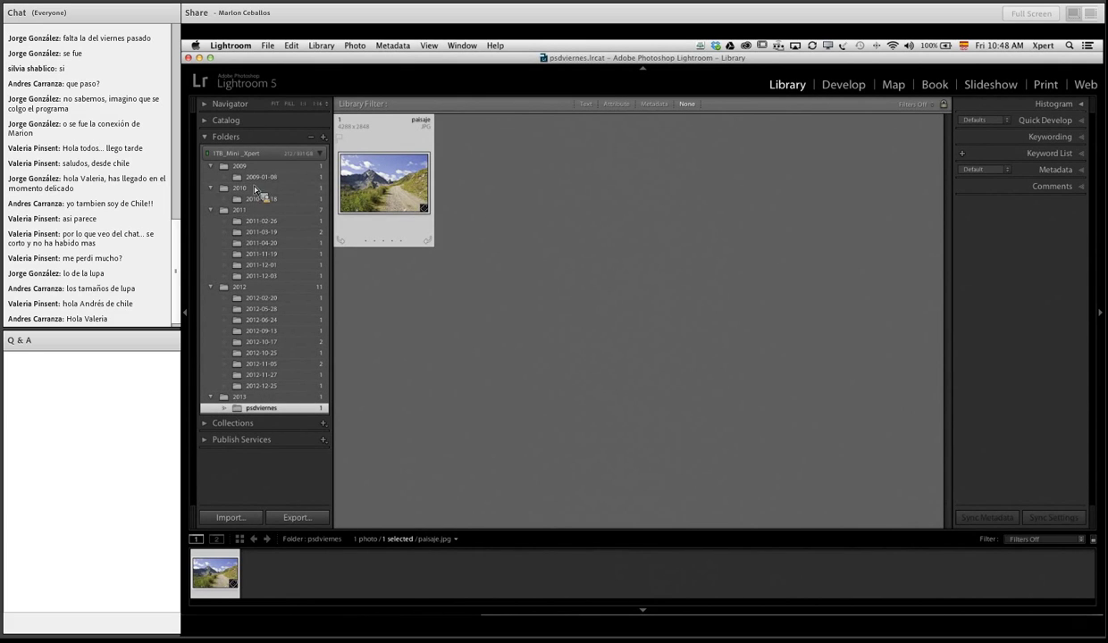
Step: Create a folder named tmp inside the 2013 folder without including the selected photo
right_click(249, 155)
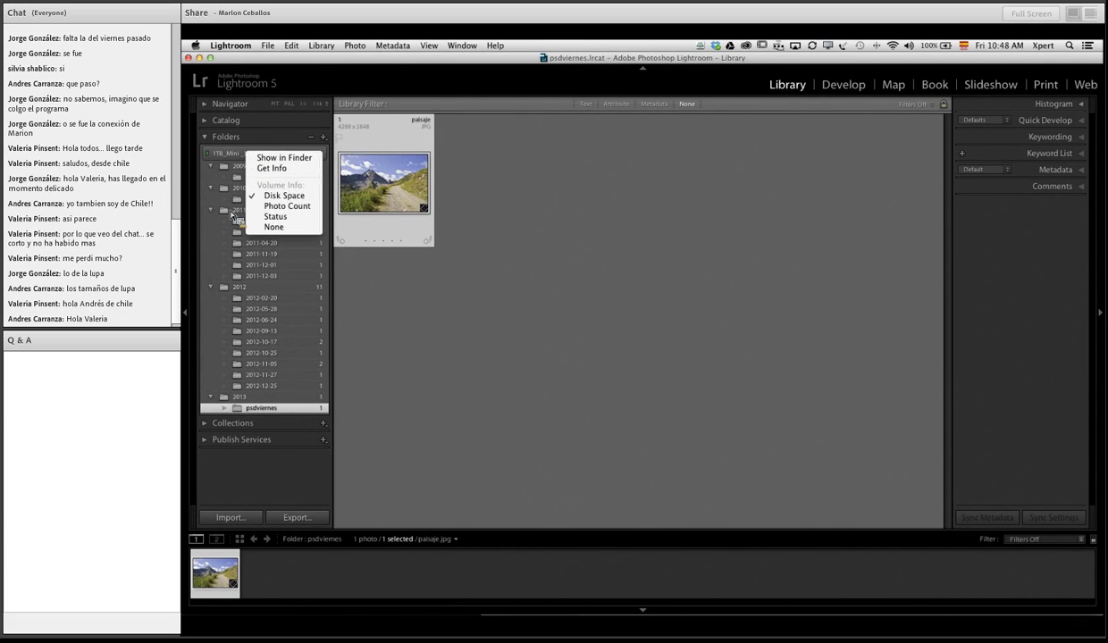
left_click(252, 407)
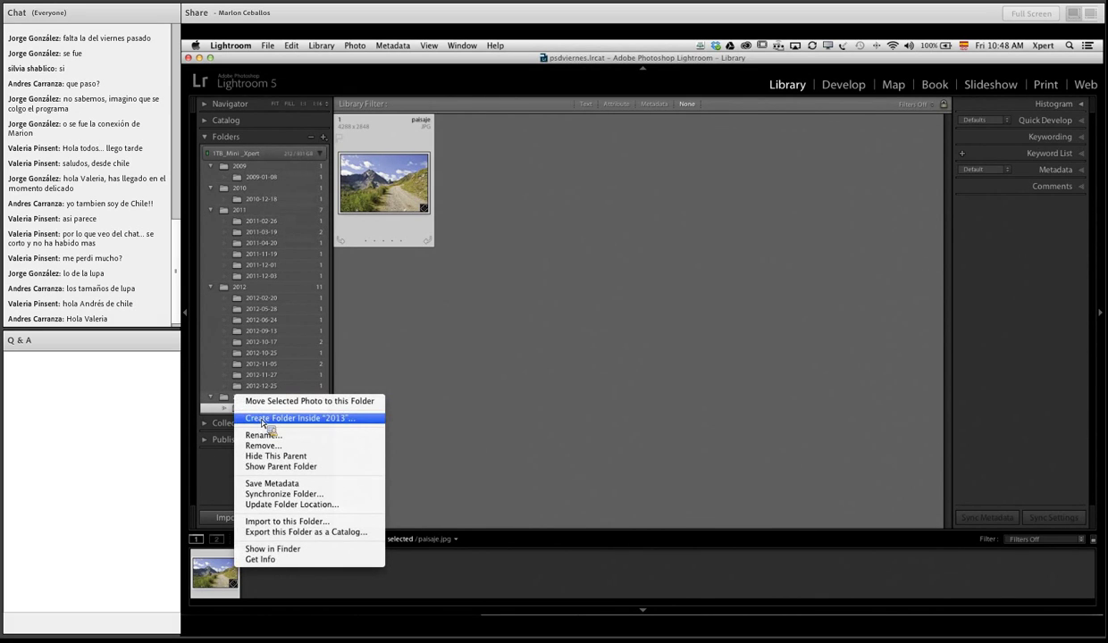
left_click(262, 419)
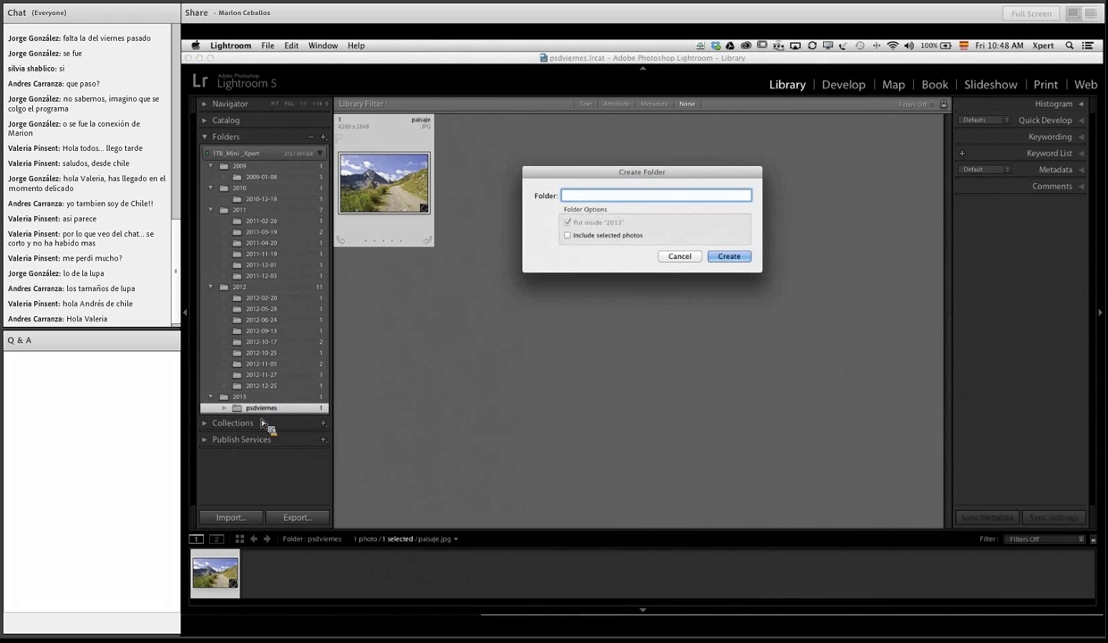
type("tmp")
key("Return")
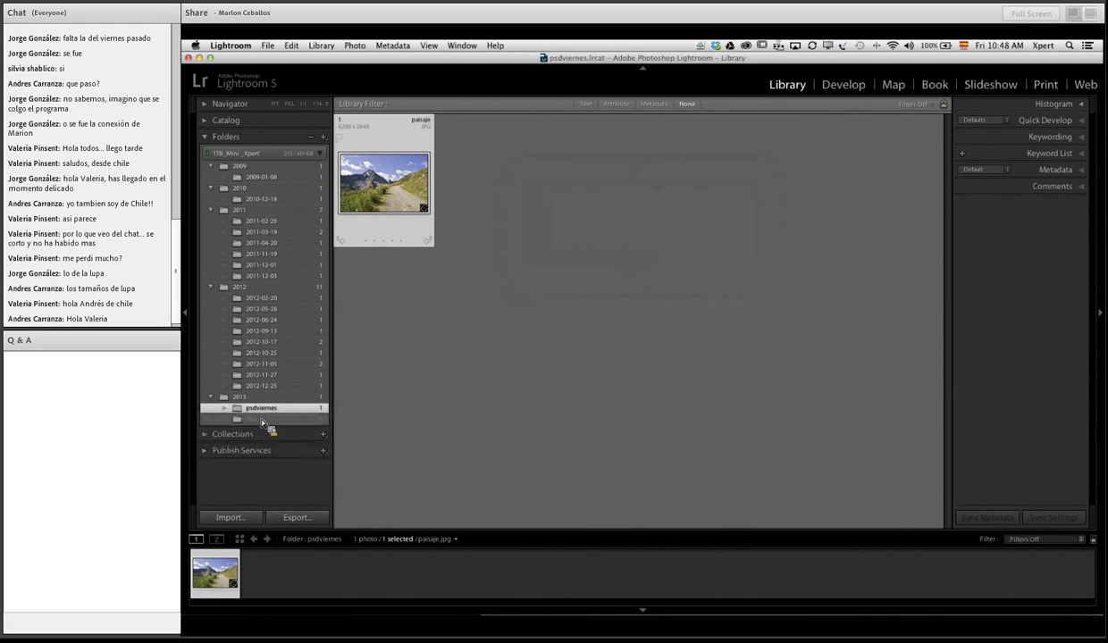
right_click(258, 408)
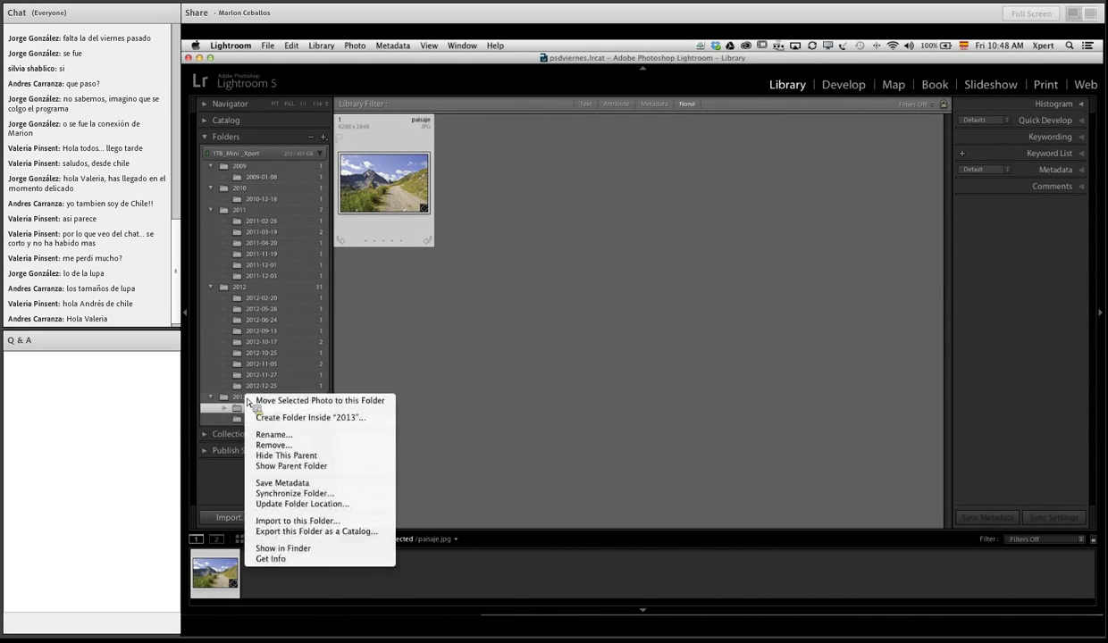
left_click(283, 418)
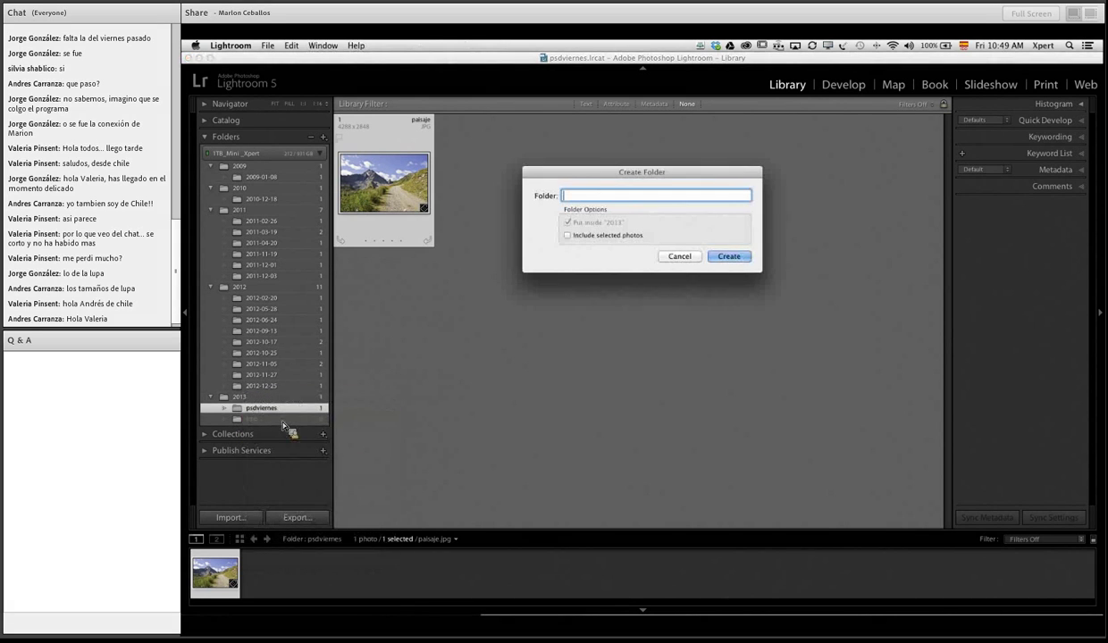
left_click(677, 259)
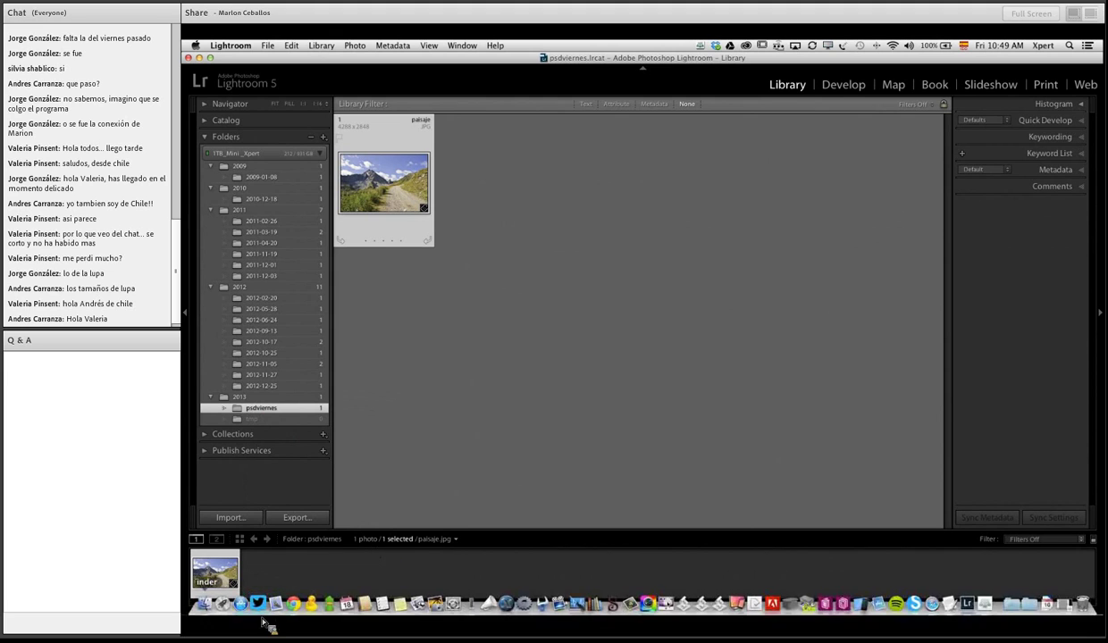
Step: Switch to Finder and open the 2013 folder under Fotos to check for the tmp folder
left_click(202, 597)
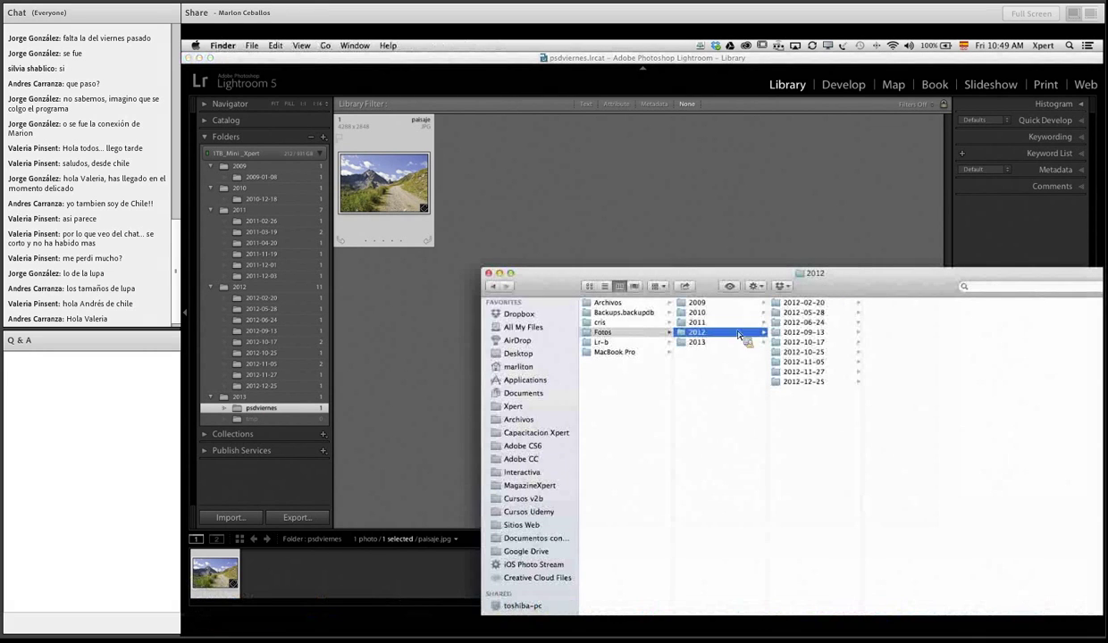
left_click(691, 342)
Step: Return to Lightroom and remove the empty tmp folder from 2013 in the folder list
left_click_drag(802, 325, 256, 423)
right_click(253, 422)
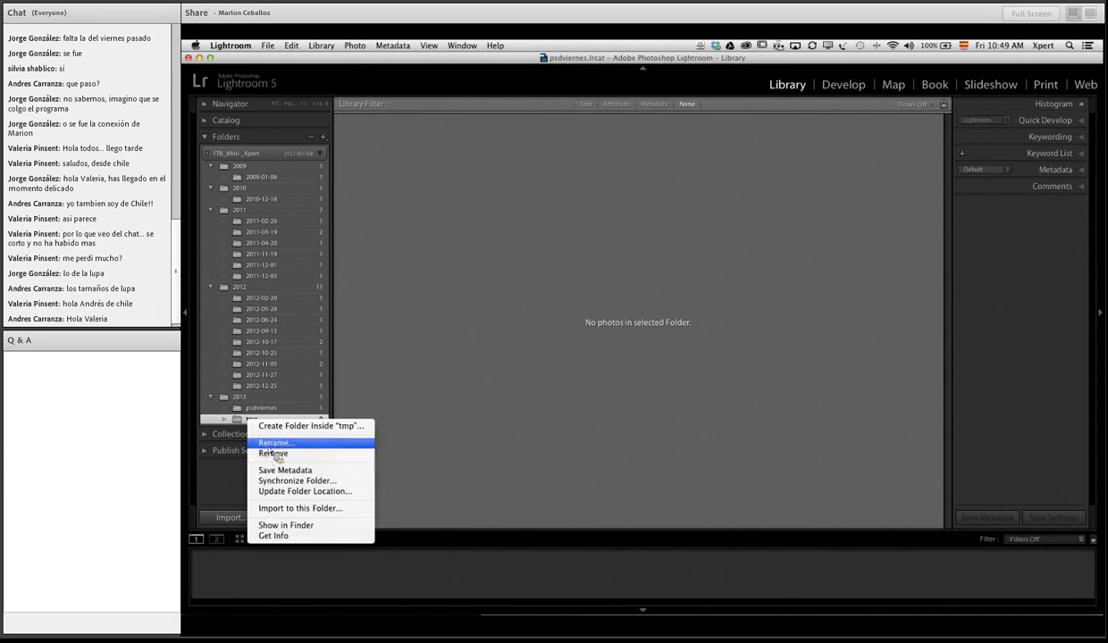
left_click(270, 452)
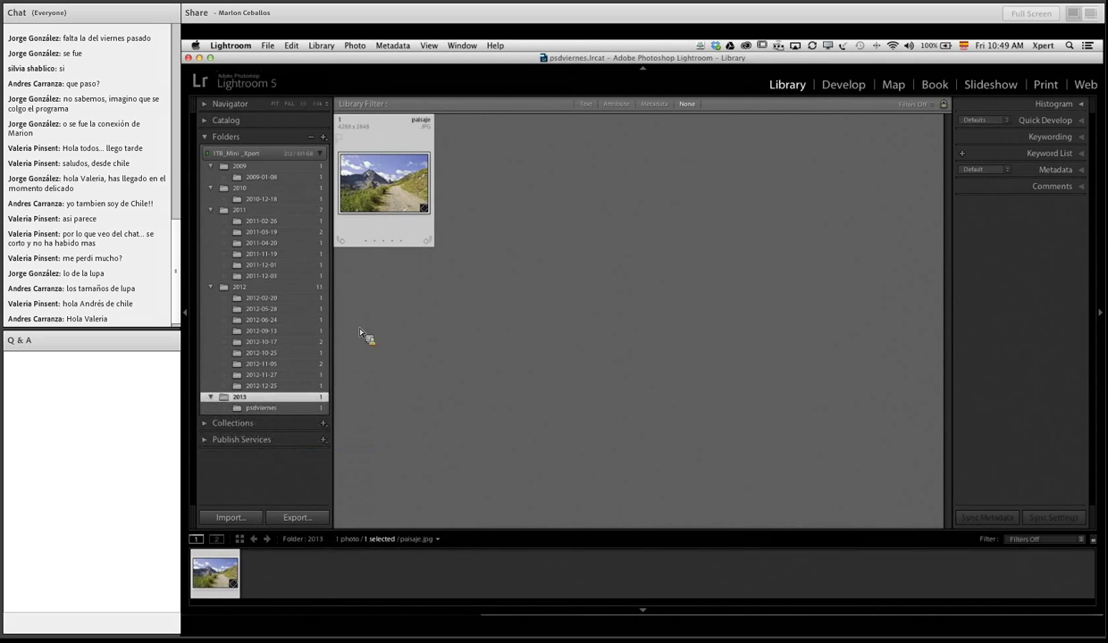
Step: Switch to Finder and check whether the 2013 folder on the drive still holds the tmp folder
left_click(191, 605)
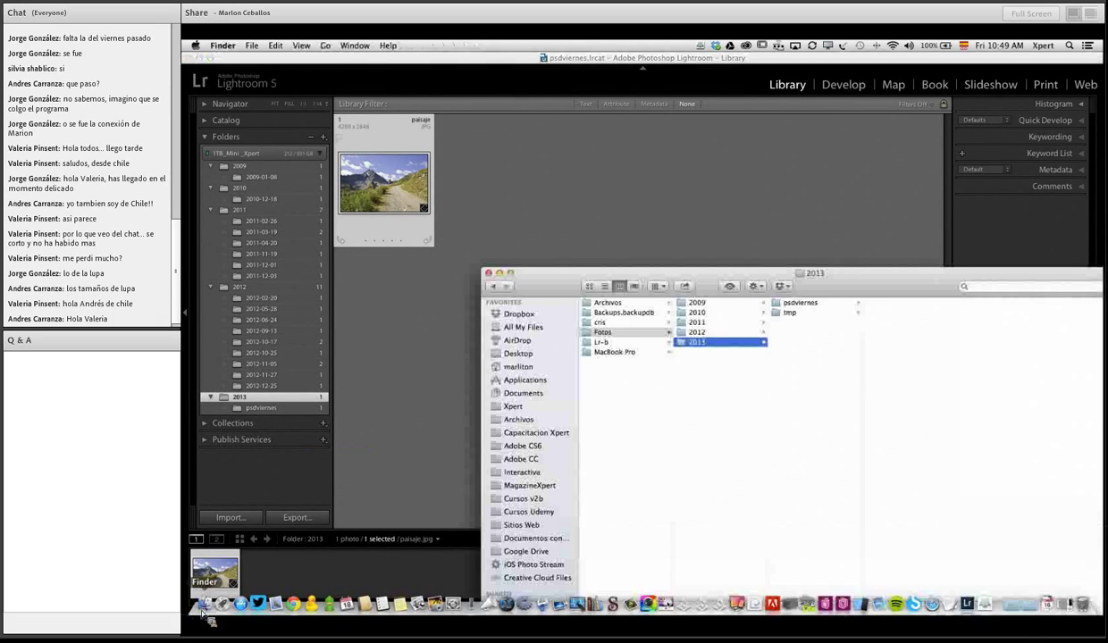
left_click_drag(244, 601, 834, 361)
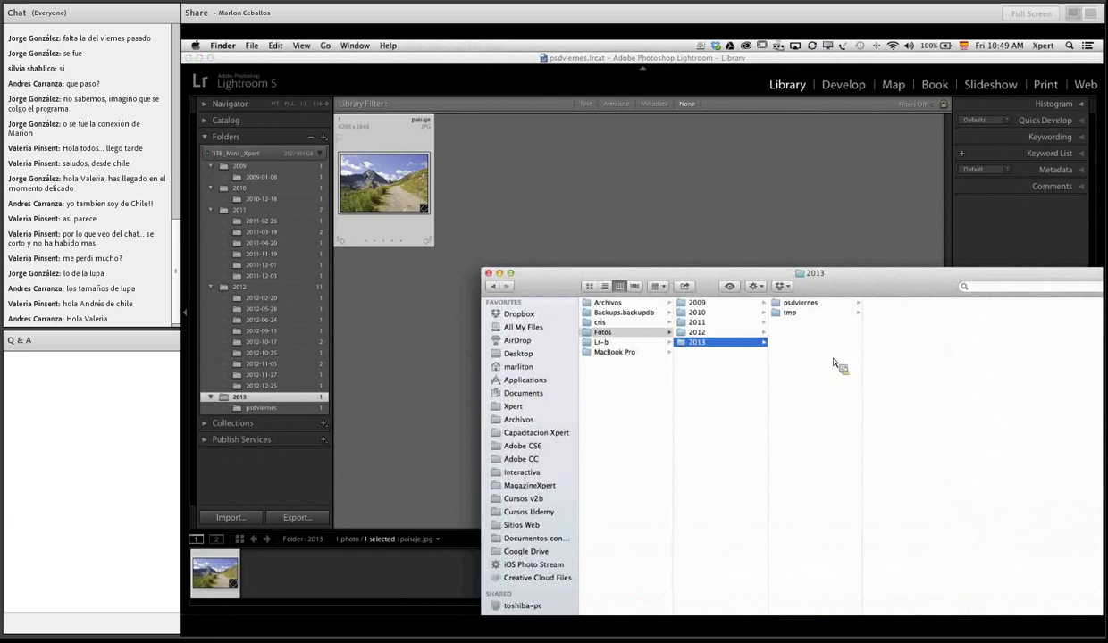
Step: Return to Lightroom and remove the paisaje photo in the 2013 folder from the catalog only, keeping its file on disk
left_click_drag(779, 337, 726, 340)
left_click_drag(822, 326, 800, 324)
left_click_drag(795, 317, 424, 364)
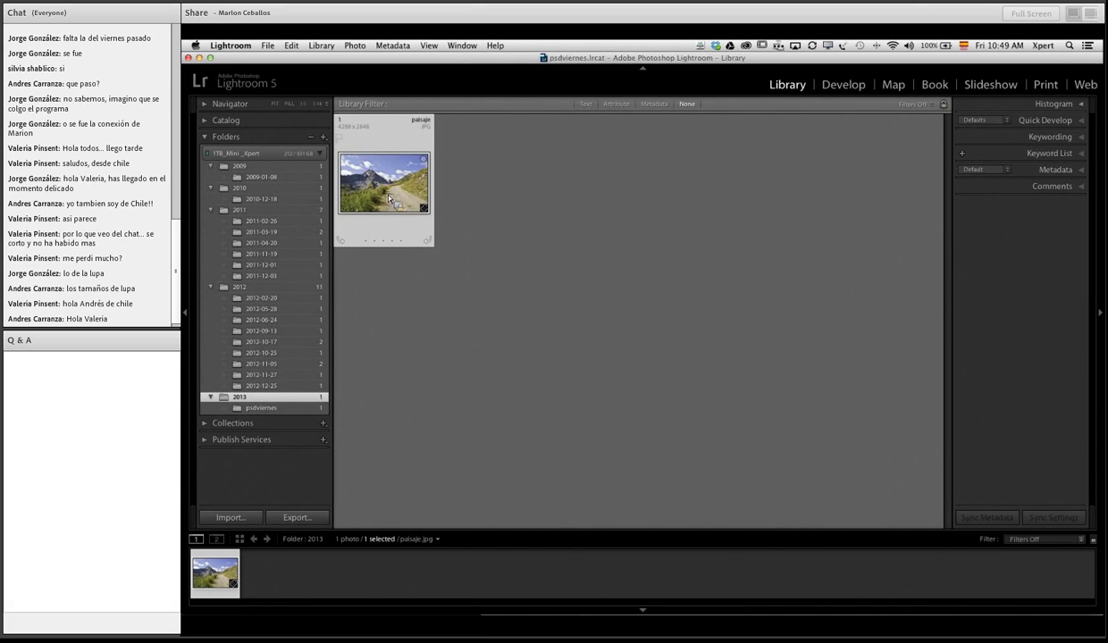
key("Delete")
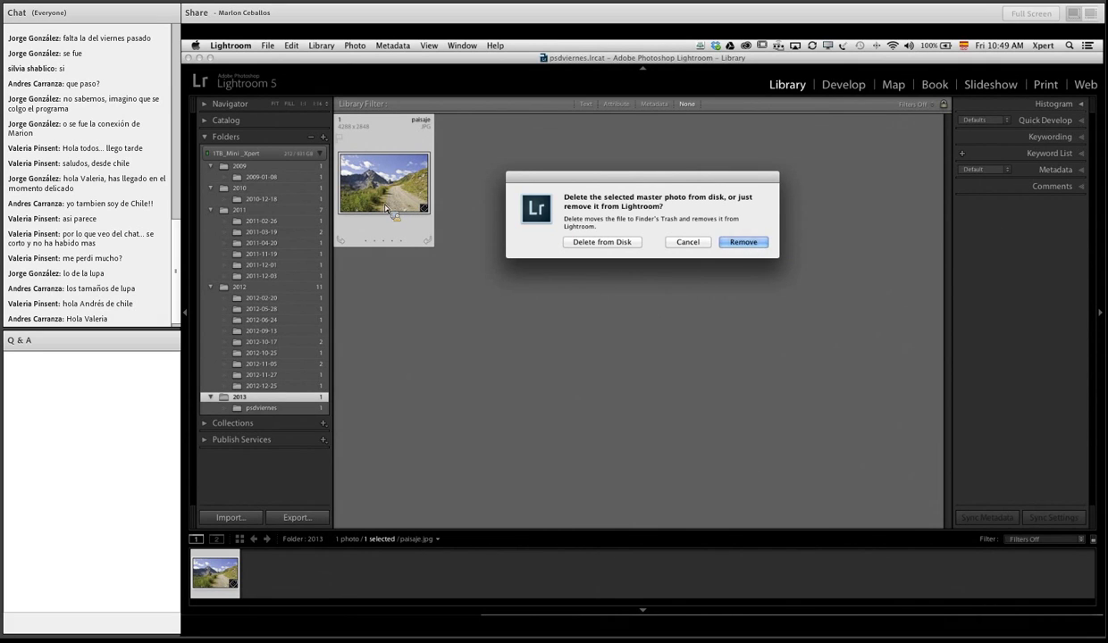
left_click(743, 243)
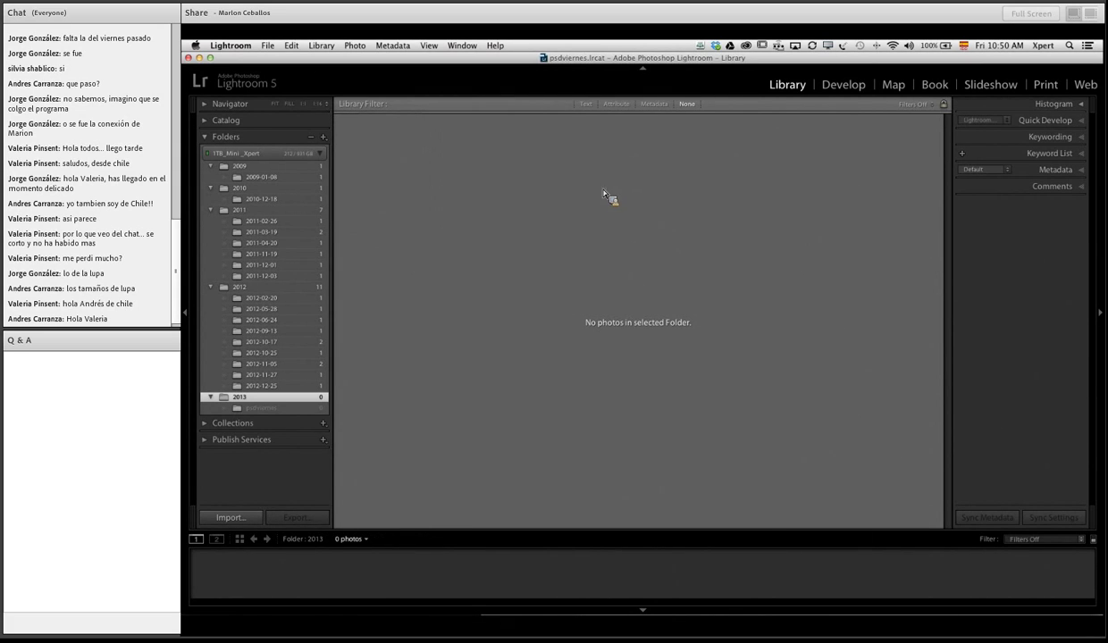
Step: Reselect the 2013 folder, then switch to Finder and check the psdviernes folder for paisaje.jpg
left_click(297, 386)
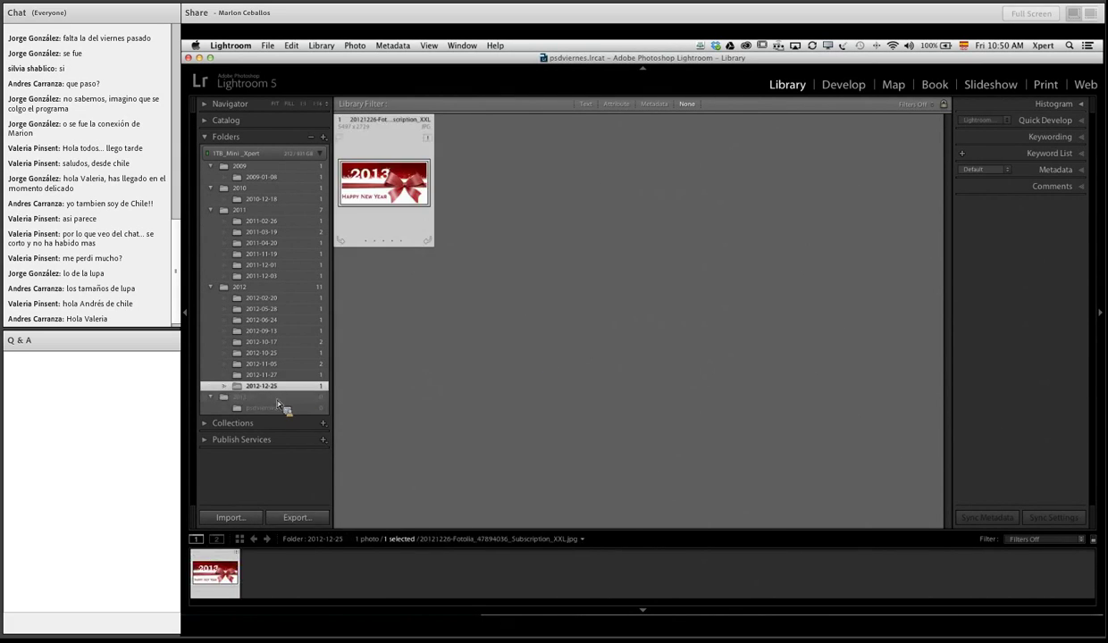
left_click(291, 396)
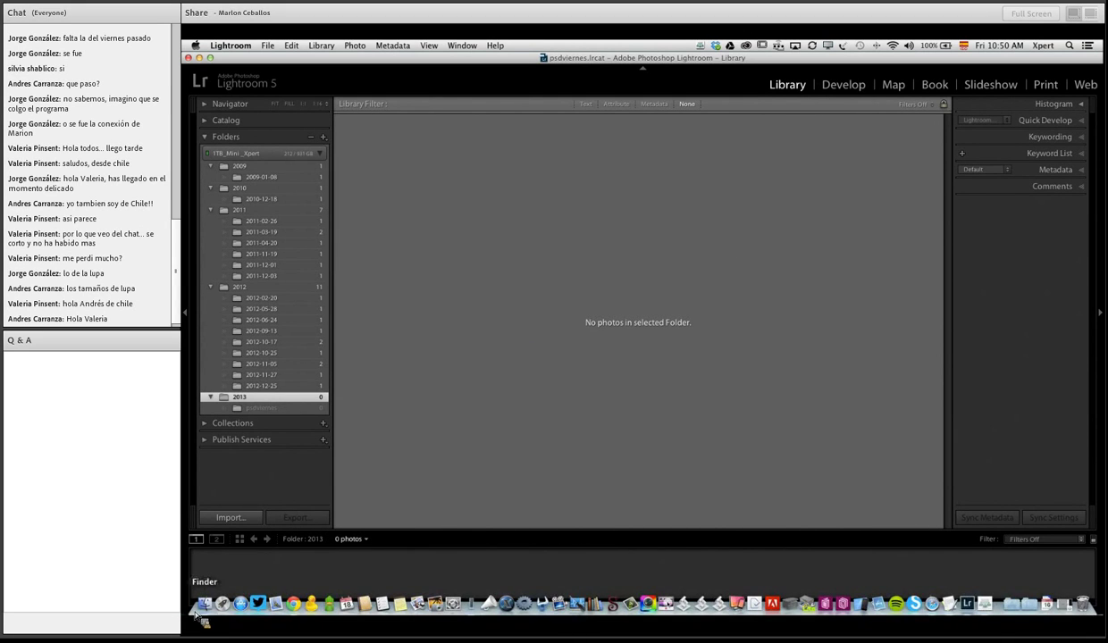
left_click(204, 606)
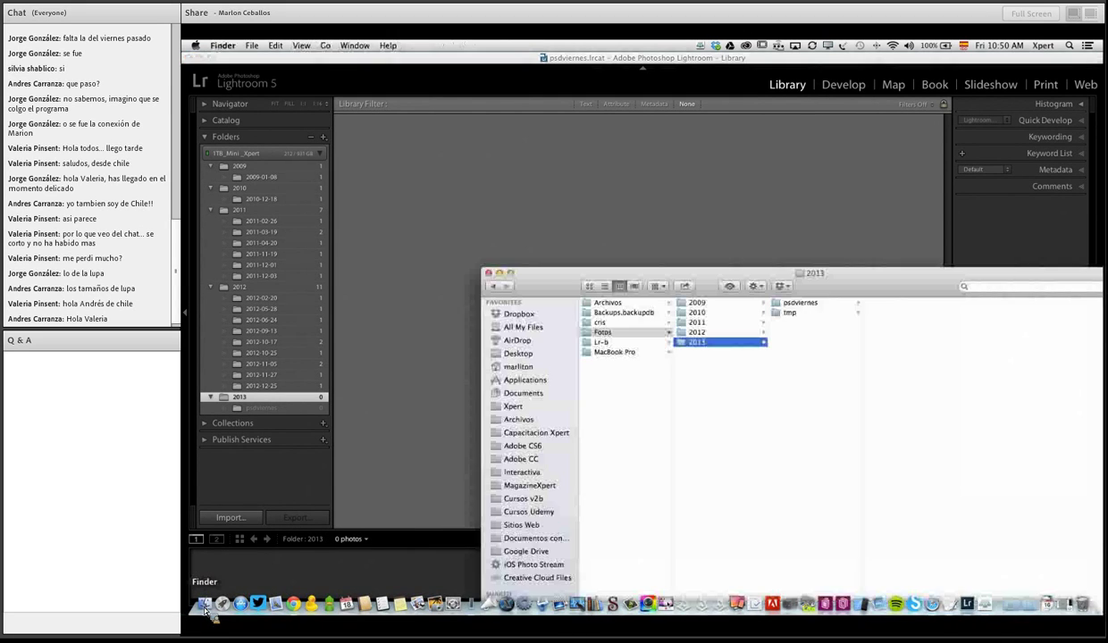
left_click(807, 306)
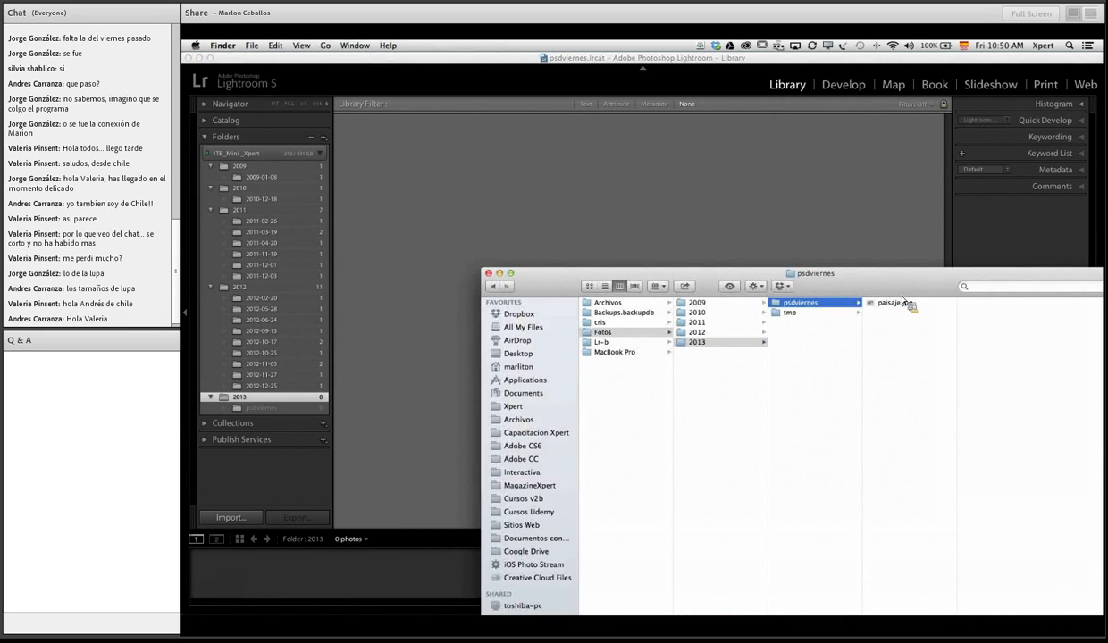
left_click_drag(891, 312, 484, 249)
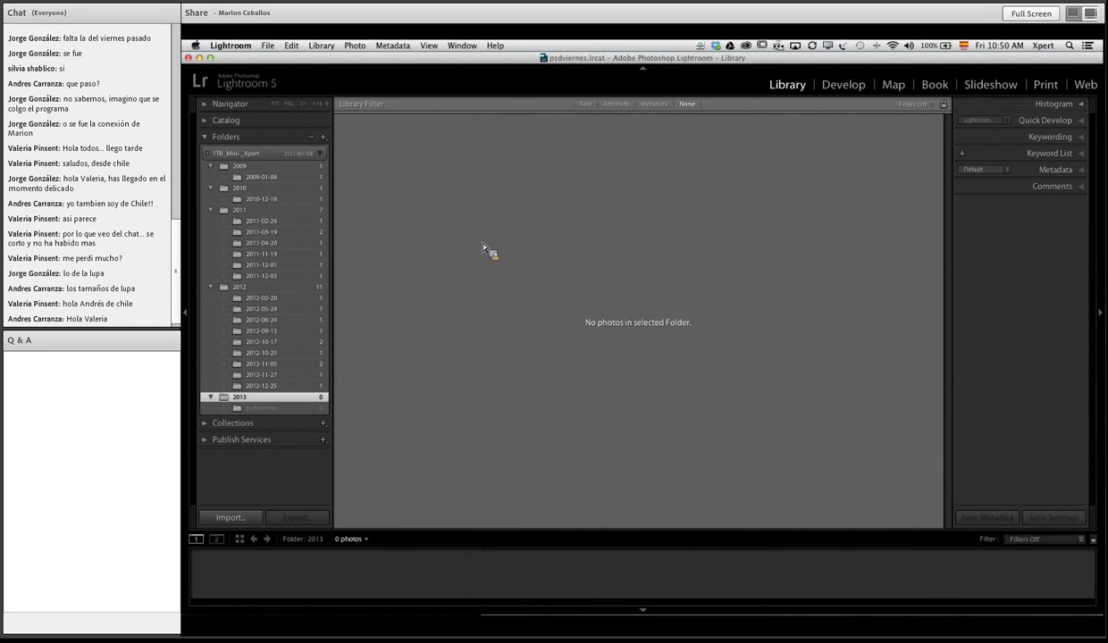
Step: In Finder, copy 20121226-Fotolia_47894036_Subscription_XXL.jpg into the 2013/psdviernes folder and preview paisaje.jpg there
left_click_drag(462, 290, 616, 311)
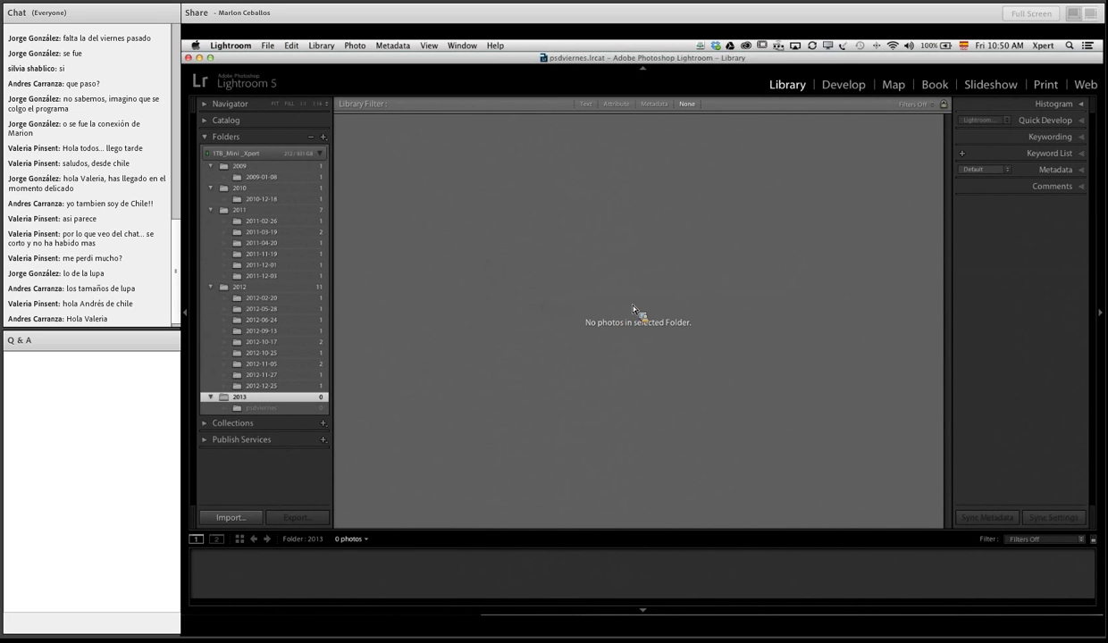
left_click_drag(626, 309, 862, 322)
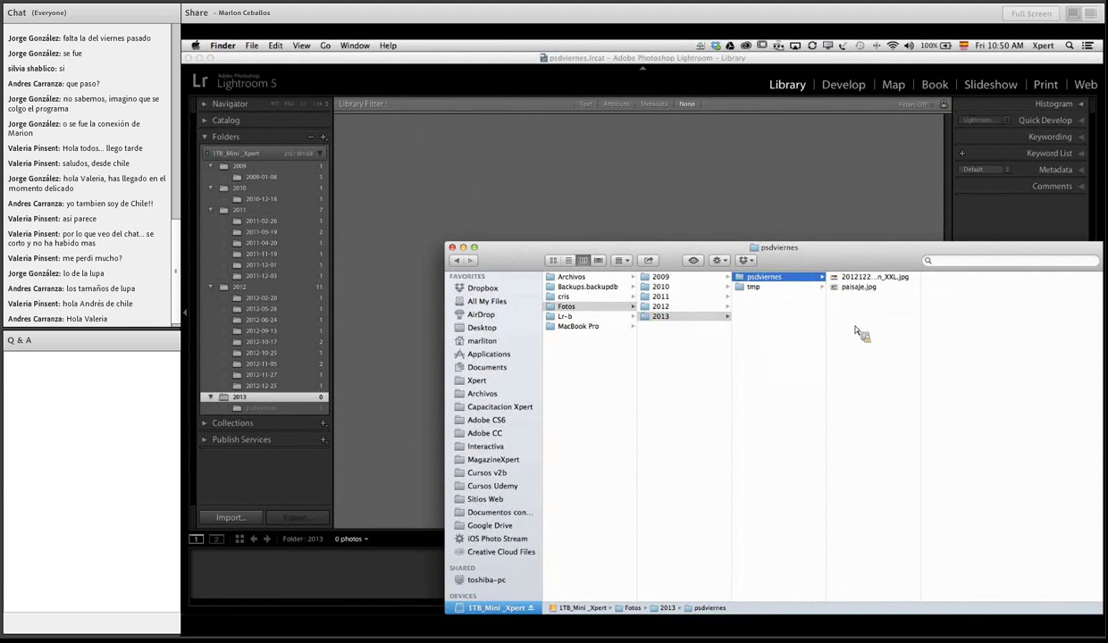
left_click(858, 279)
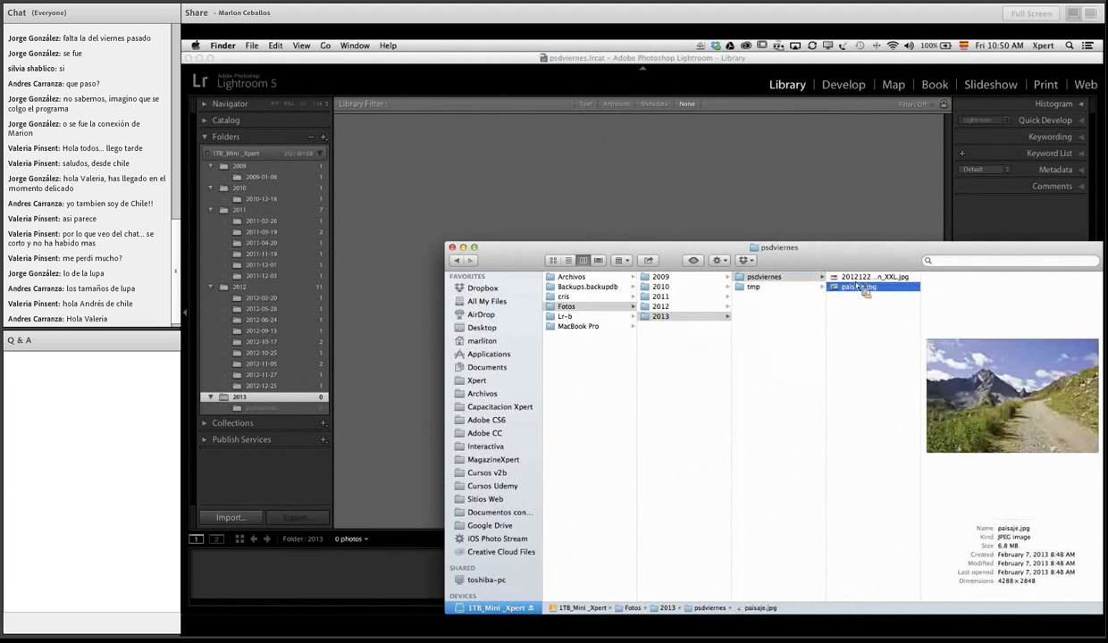
left_click_drag(860, 284, 789, 440)
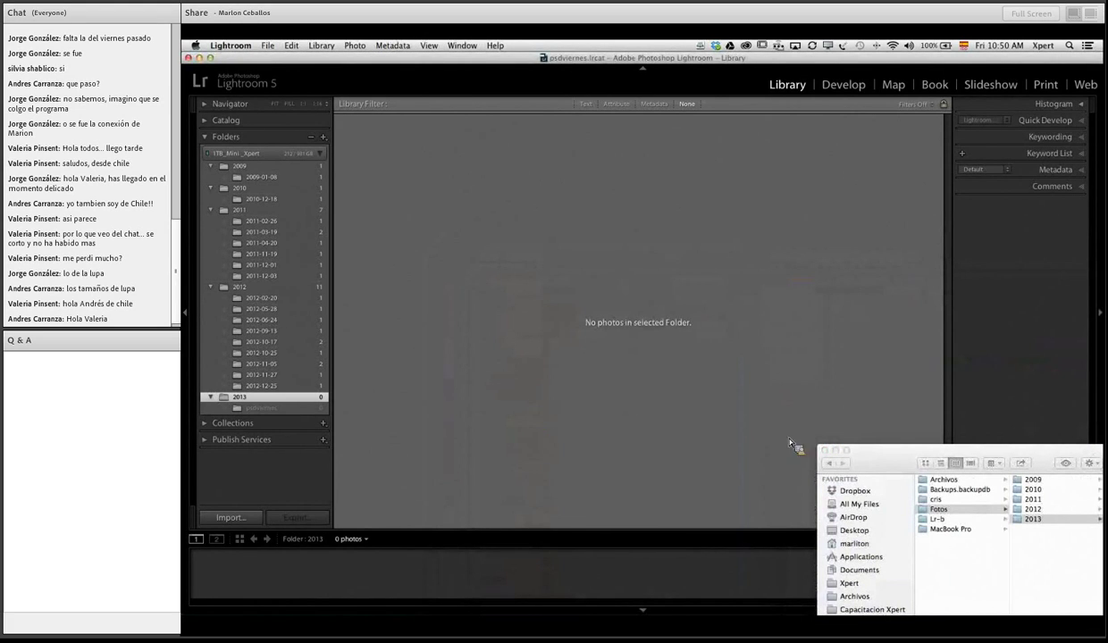
Step: Synchronize the 2013 folder in Lightroom, importing new photos without the import dialog and scanning for metadata updates
left_click_drag(900, 456, 1027, 524)
left_click_drag(579, 257, 397, 95)
left_click_drag(396, 94, 256, 402)
right_click(256, 402)
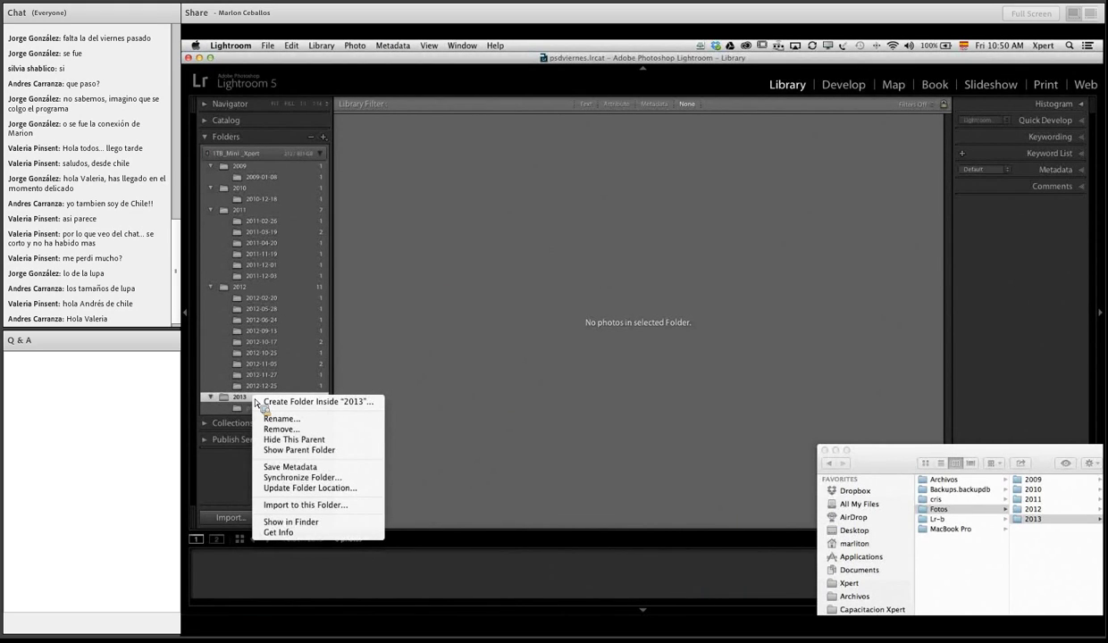
left_click(302, 479)
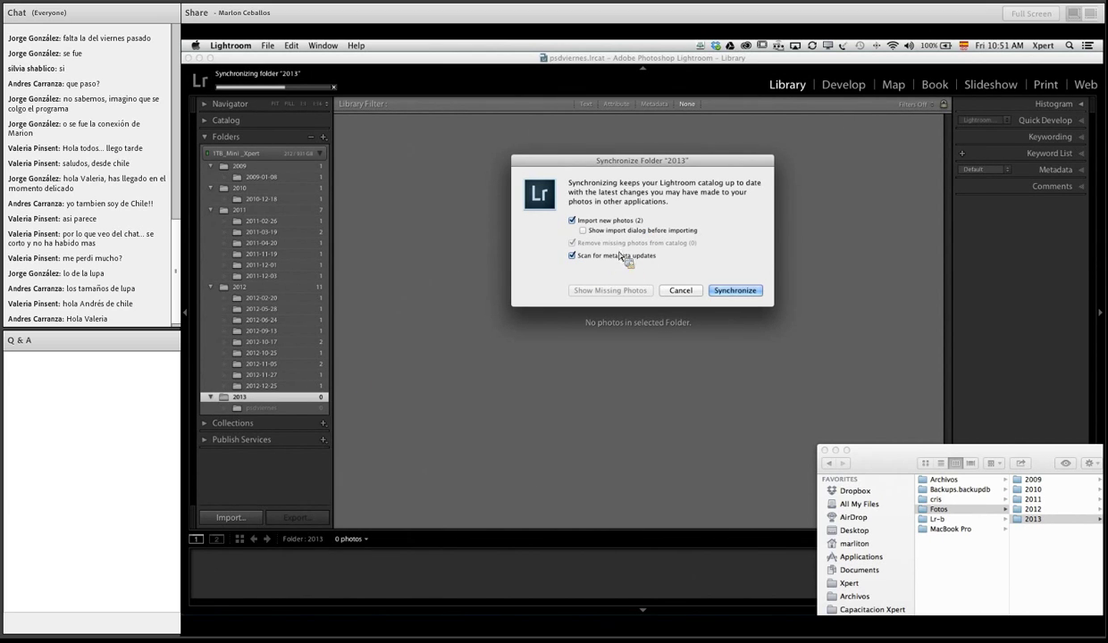
left_click(747, 294)
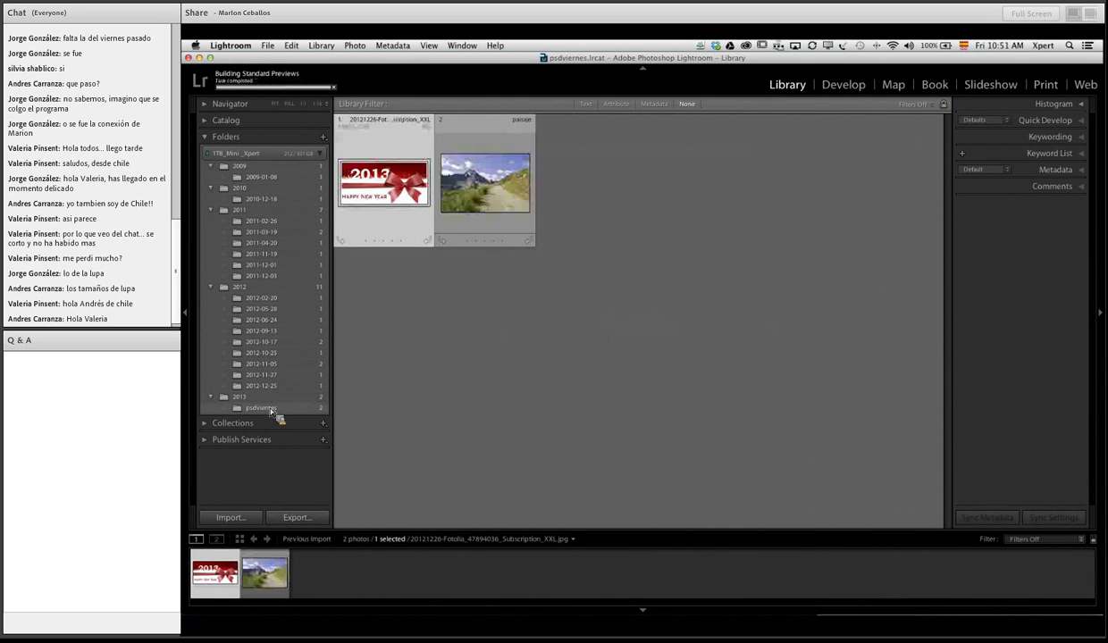
Step: Open the psdviernes folder in Lightroom and compare its photos with the files in the Finder window
left_click(272, 410)
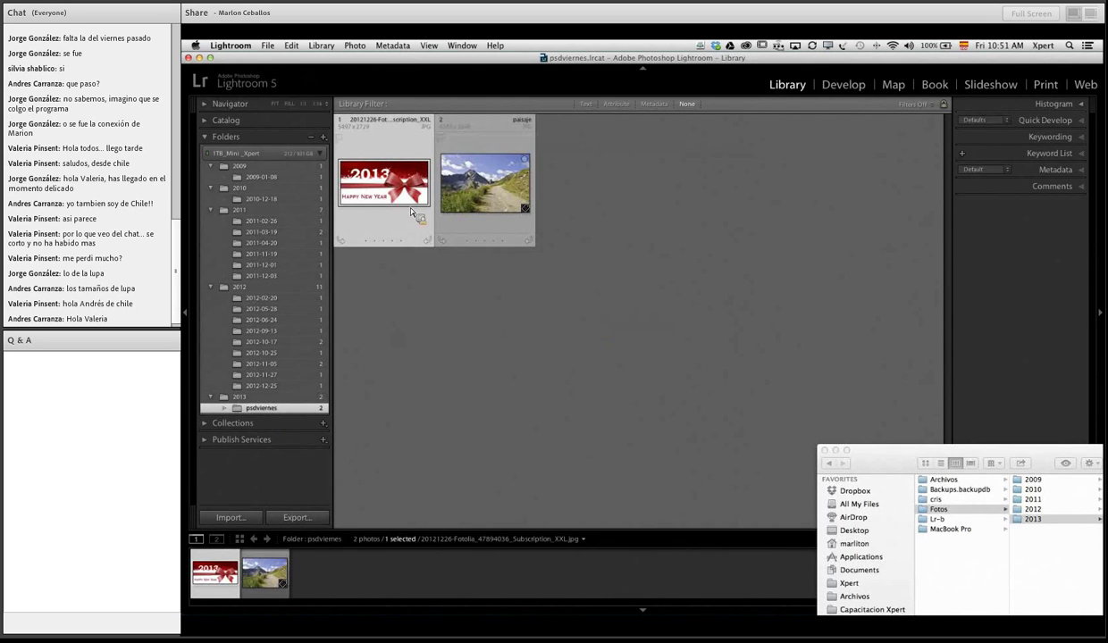
left_click(919, 493)
left_click(462, 403)
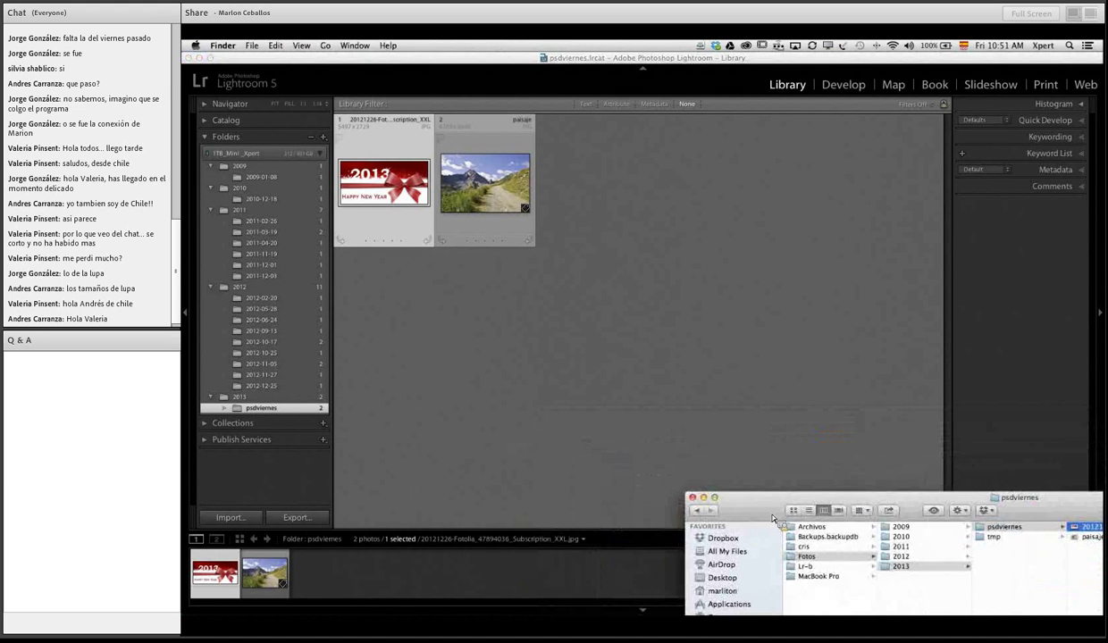
left_click(535, 349)
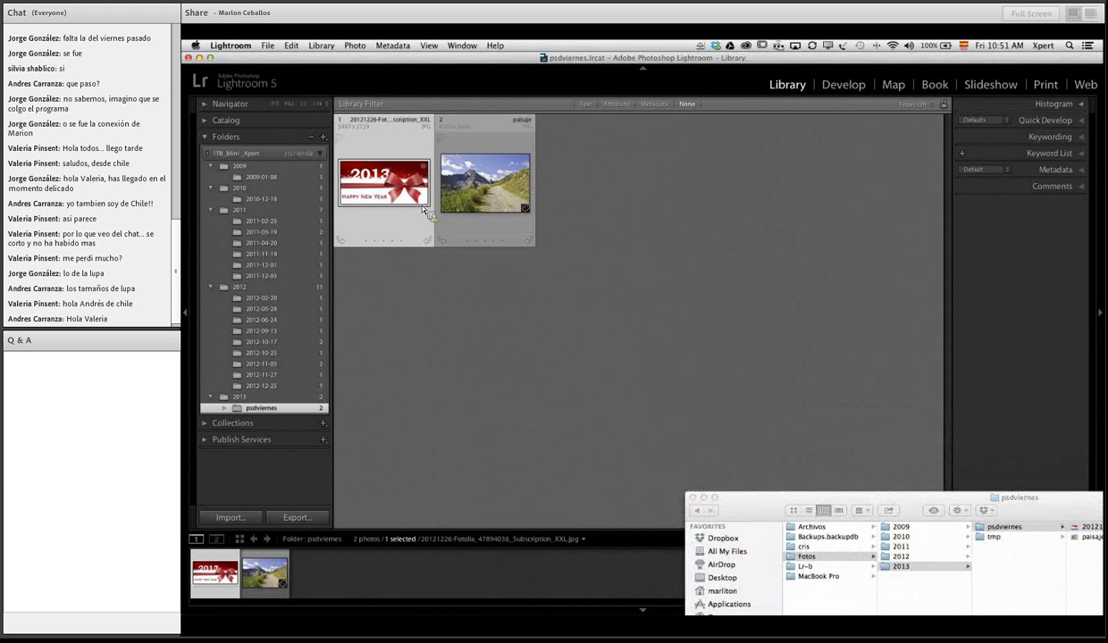
Step: Delete the 2013 Happy New Year photo in psdviernes from disk, permanently deleting the file
left_click_drag(413, 293, 453, 186)
key("Delete")
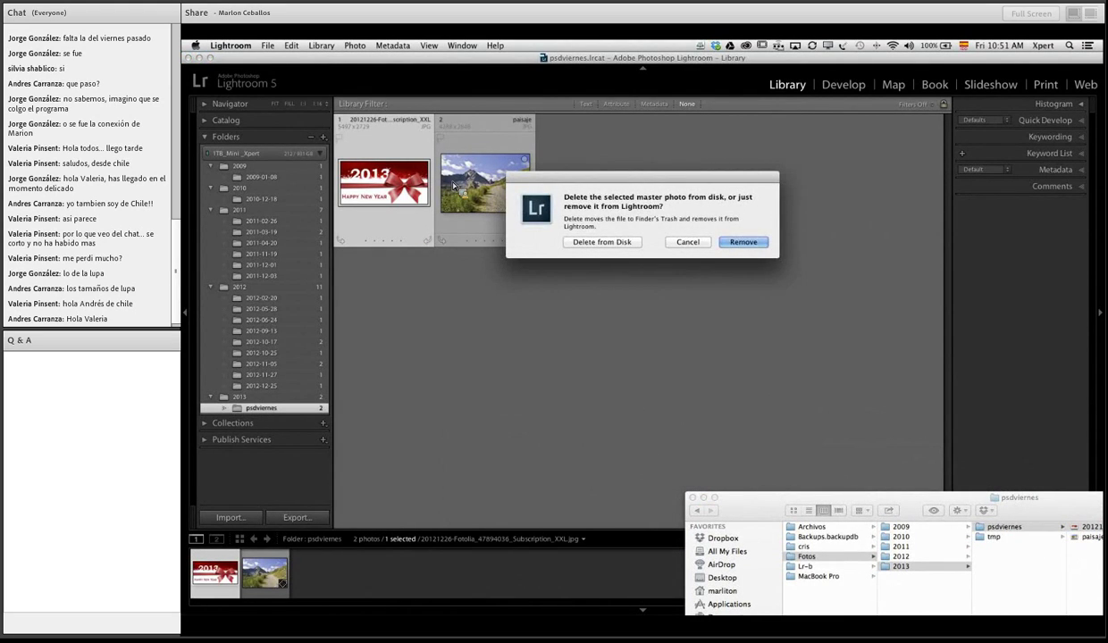
left_click(601, 243)
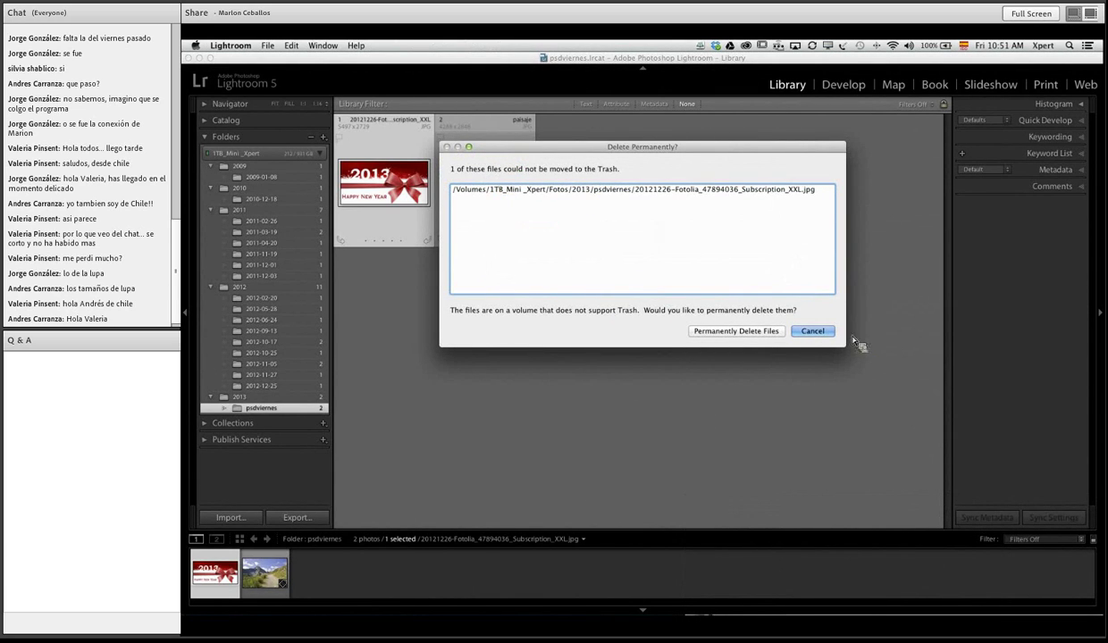
left_click(755, 332)
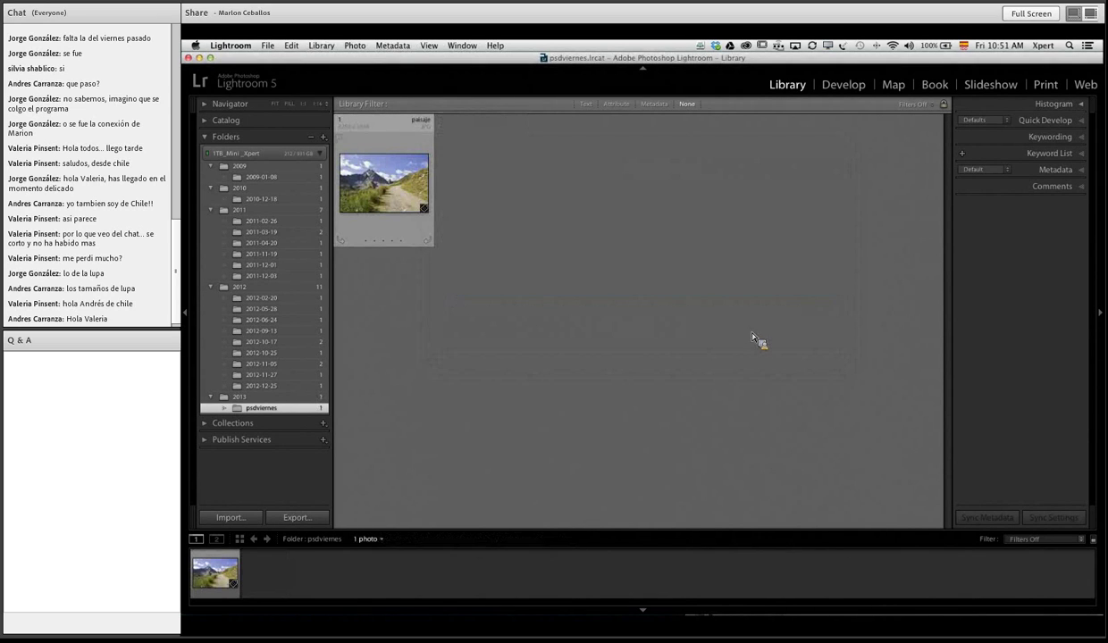
Step: Switch to Finder and check whether the deleted New Year photo's file is still in the psdviernes folder
left_click(213, 608)
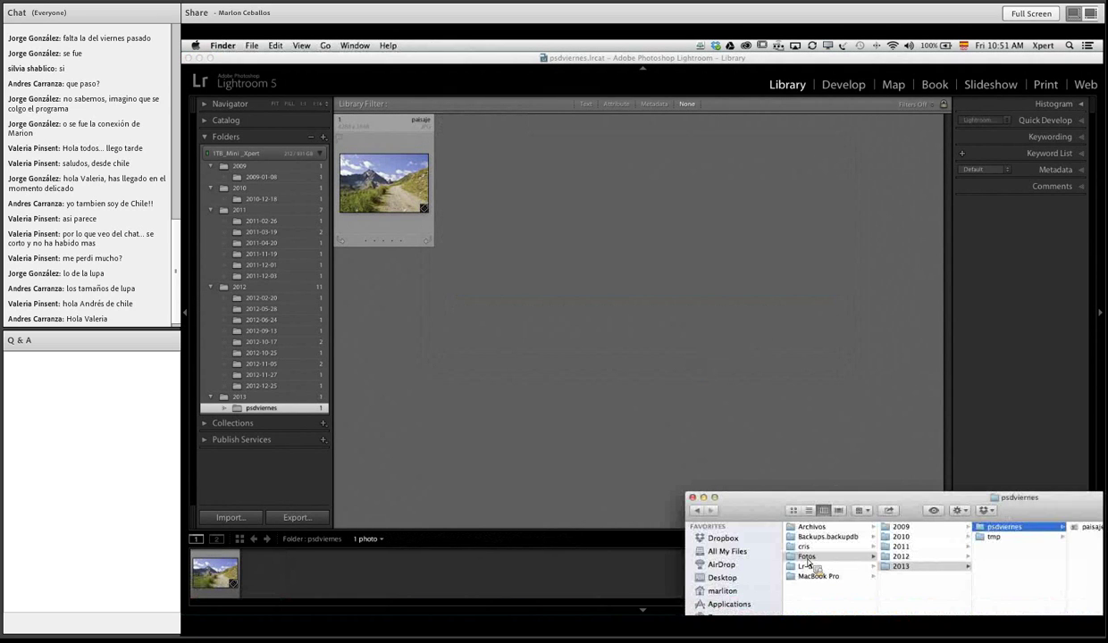
double_click(899, 493)
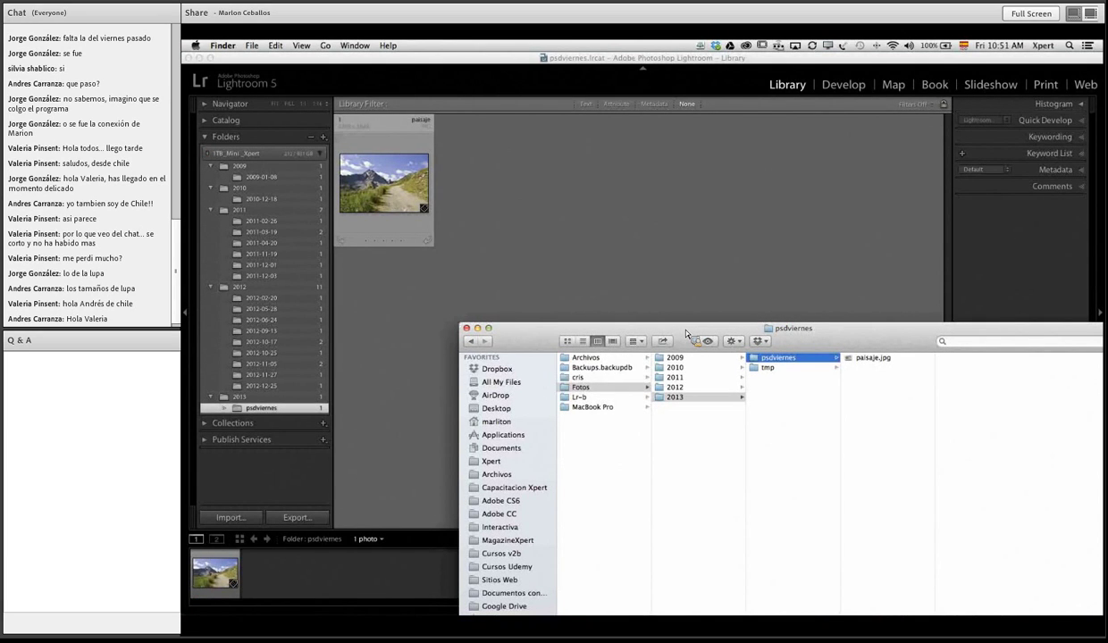
left_click(438, 323)
Step: Return to Lightroom, collapse the year folders from 2009 to 2013 in the folder list, and select 2013
left_click(213, 167)
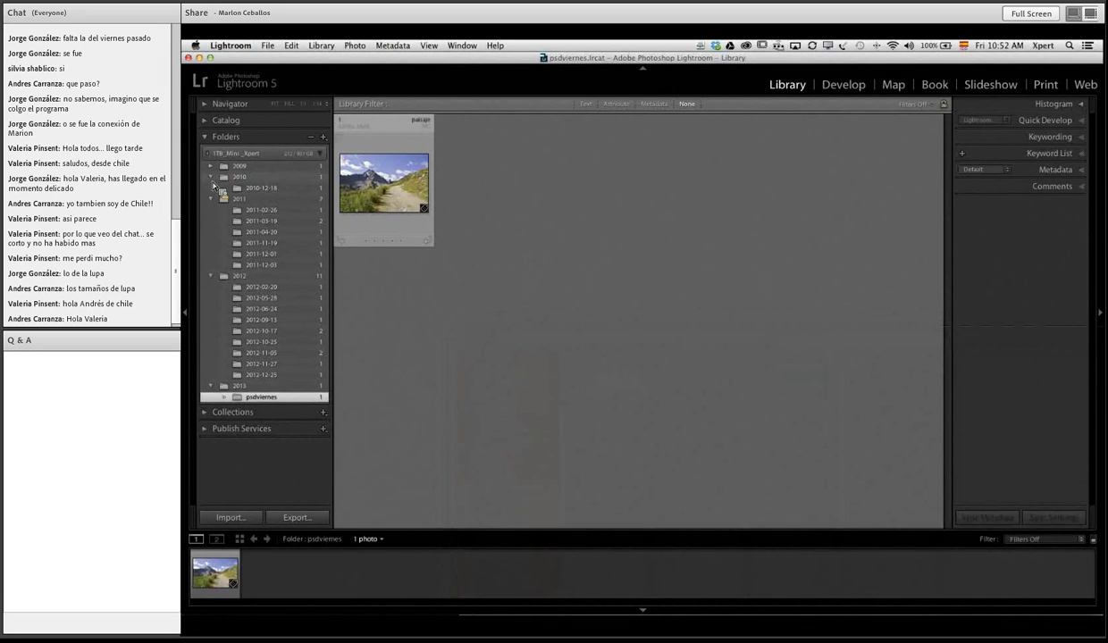
left_click(212, 177)
left_click(212, 188)
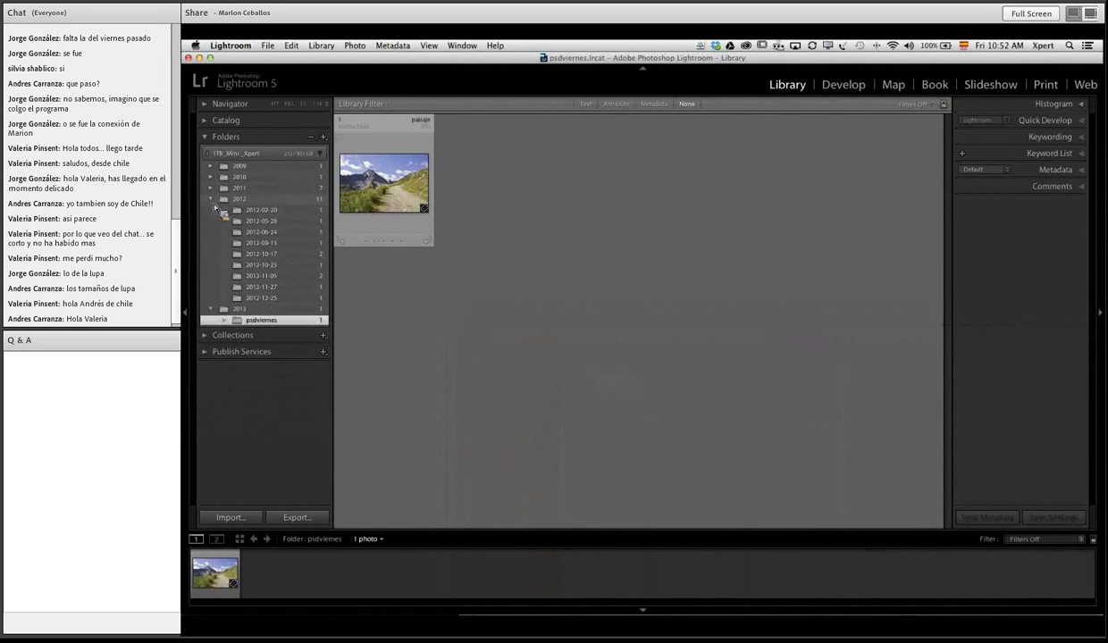
left_click(211, 199)
left_click_drag(224, 183, 272, 147)
left_click_drag(266, 253, 250, 183)
Step: Switch to Finder, create a folder named xxx on the Desktop, and copy endMark.png into it
left_click(207, 606)
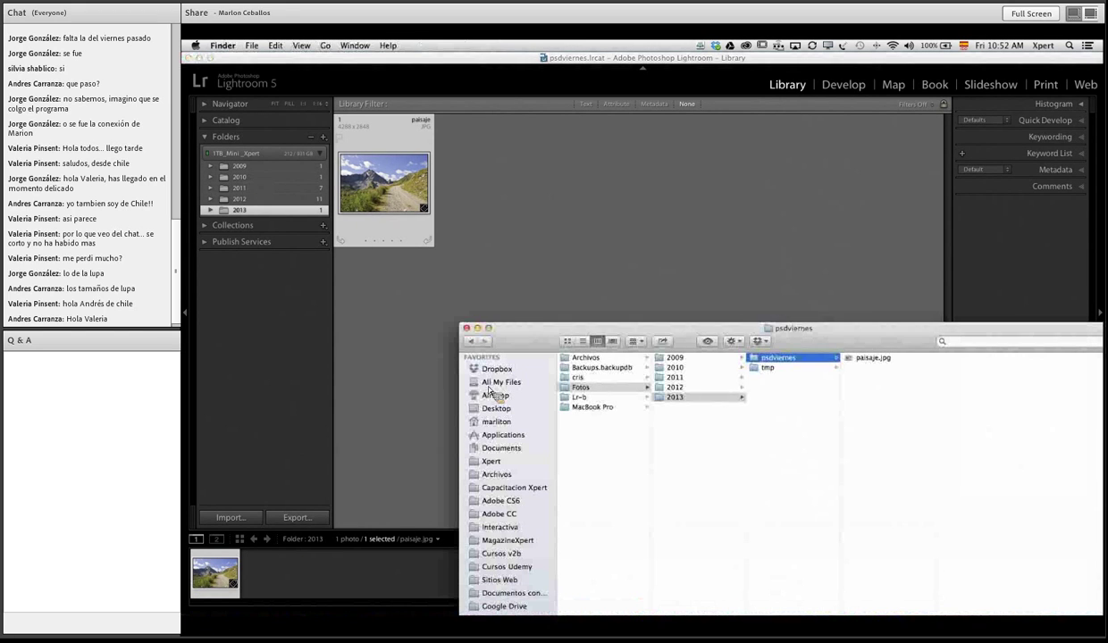
key("super+shift+d")
key("super+shift+n")
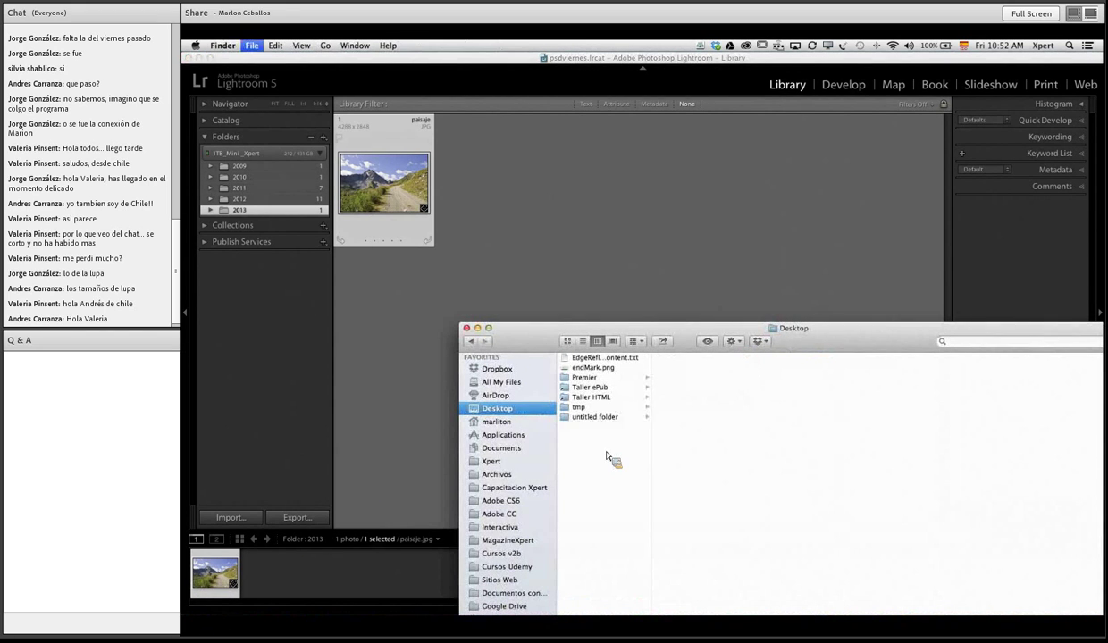
type("xxx")
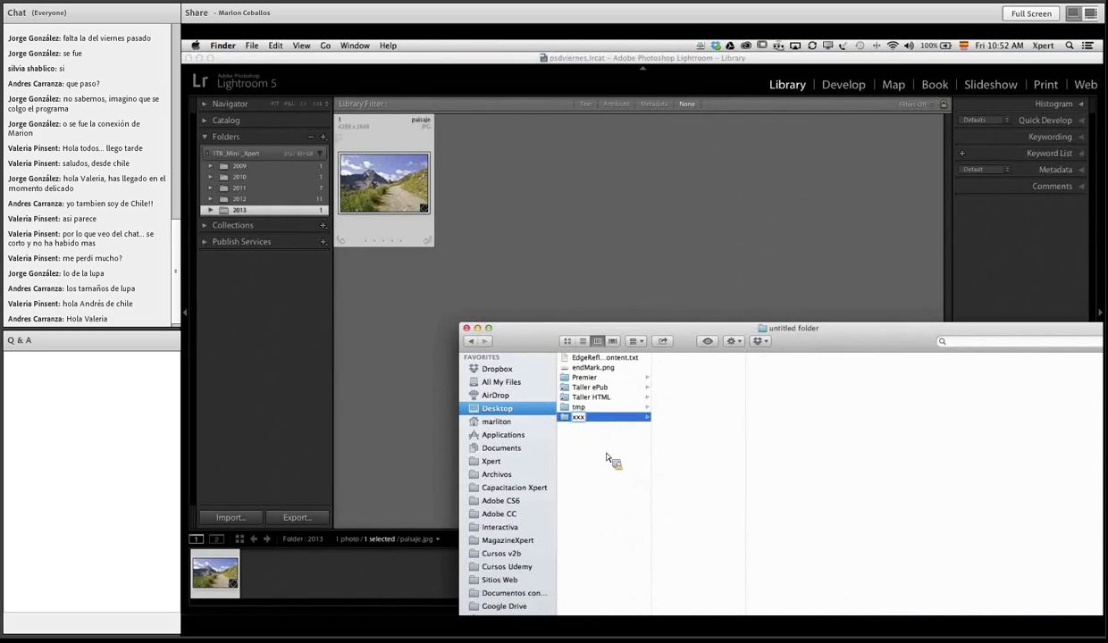
left_click(606, 446)
left_click(592, 370)
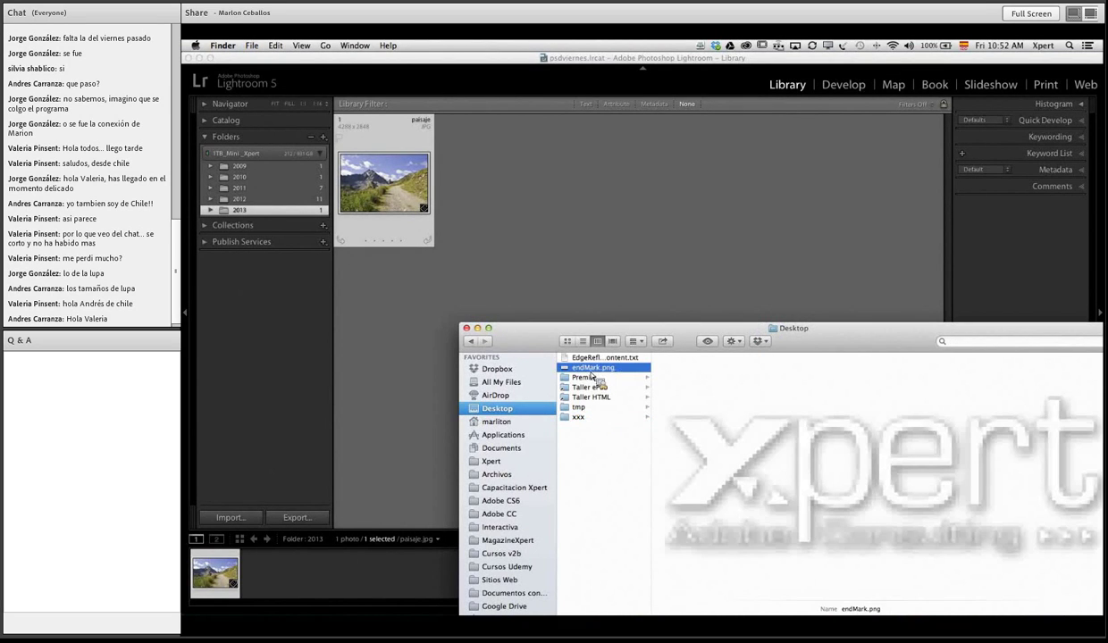
left_click_drag(581, 366, 569, 346)
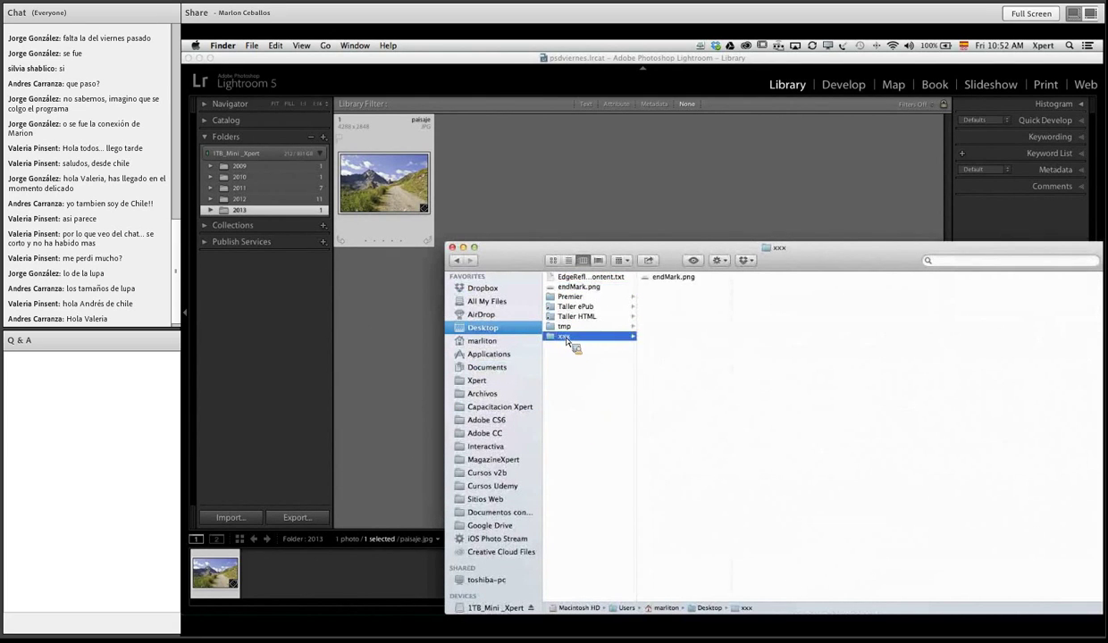
Step: Return to Lightroom and import endMark.png from the Desktop to the 1TB_Mini _Xpert drive using Copy as DNG
left_click(623, 198)
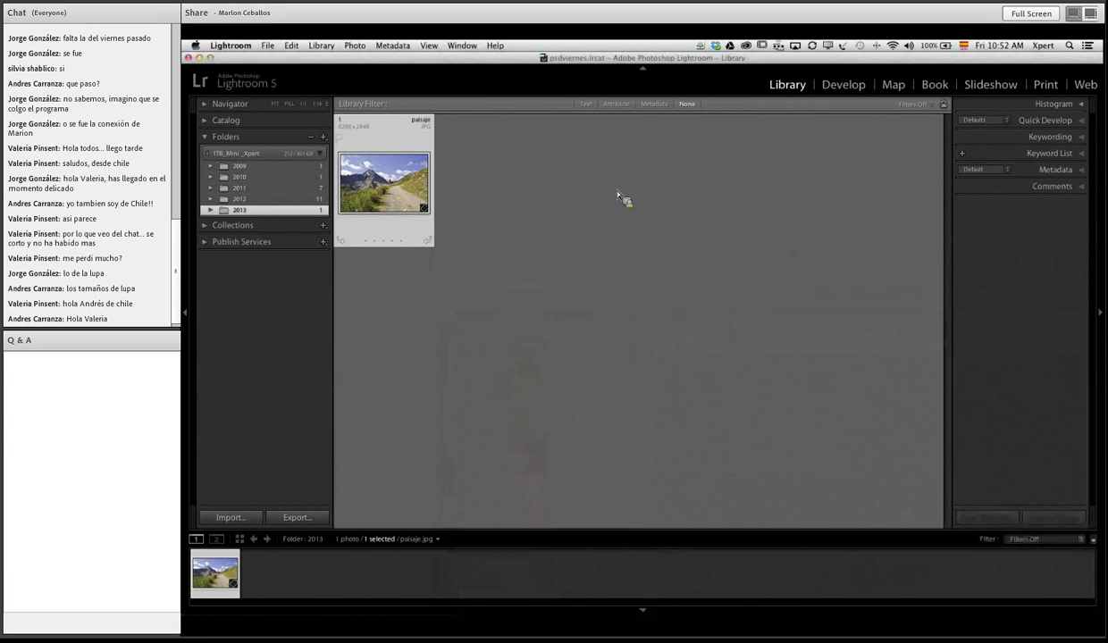
left_click(233, 517)
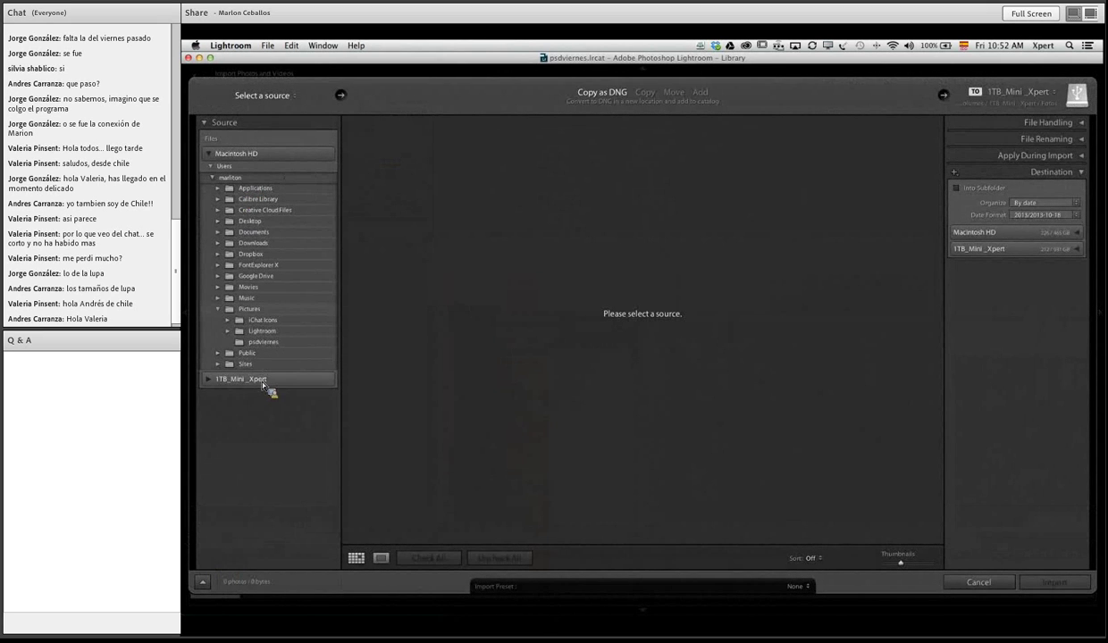
left_click(243, 221)
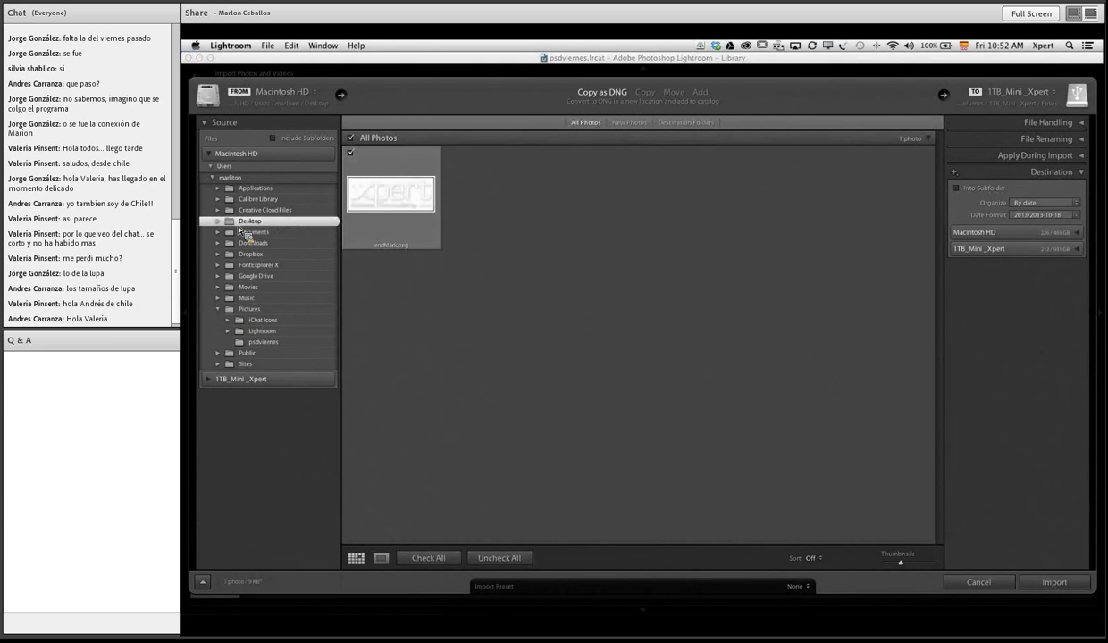
left_click(402, 205)
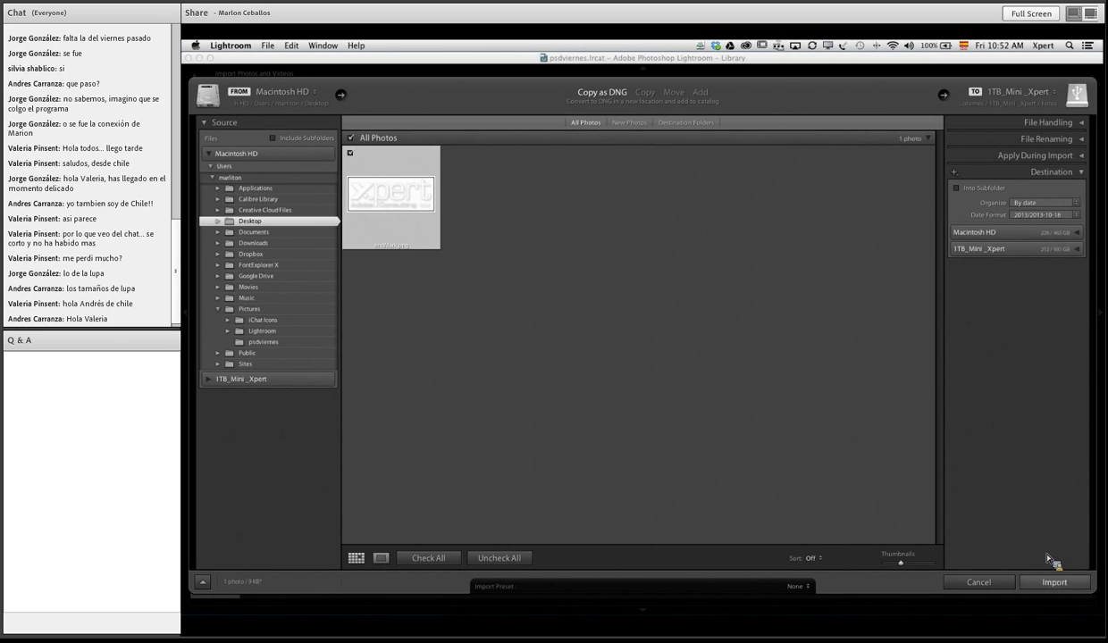
left_click(1054, 582)
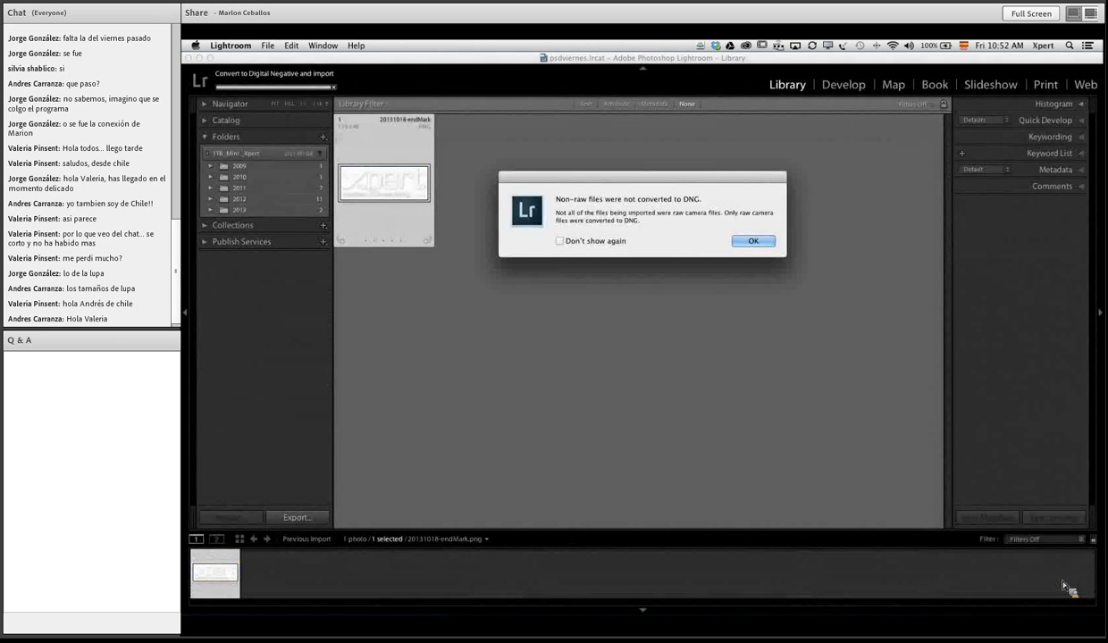
Step: Dismiss the non-raw conversion notice, and collapse and re-expand the 1TB_Mini _Xpert drive in the folder list
left_click(755, 247)
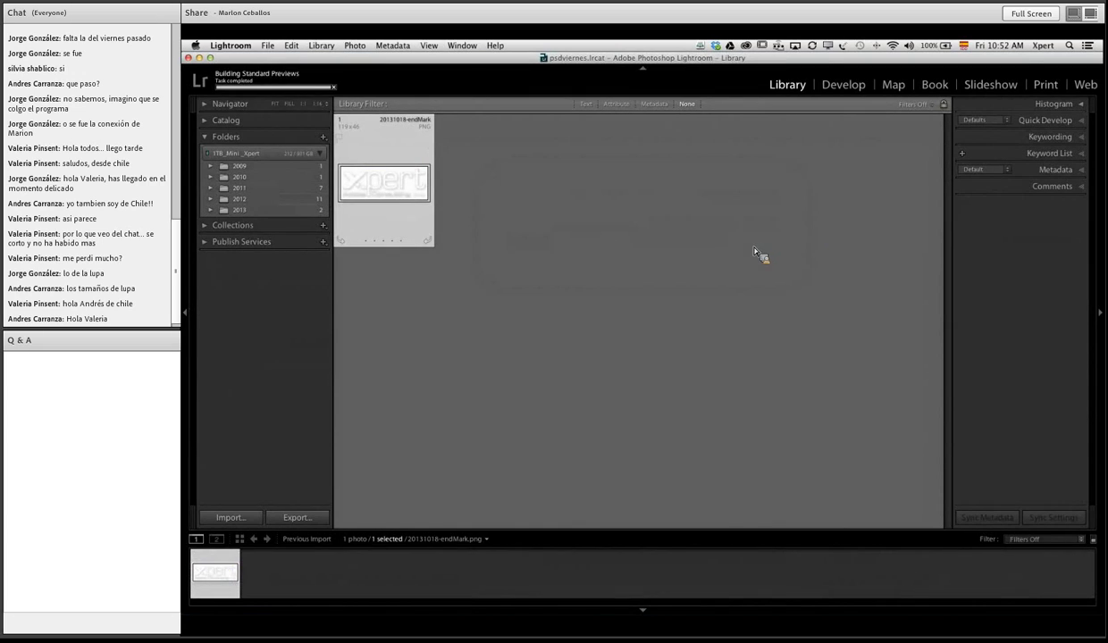
left_click(321, 153)
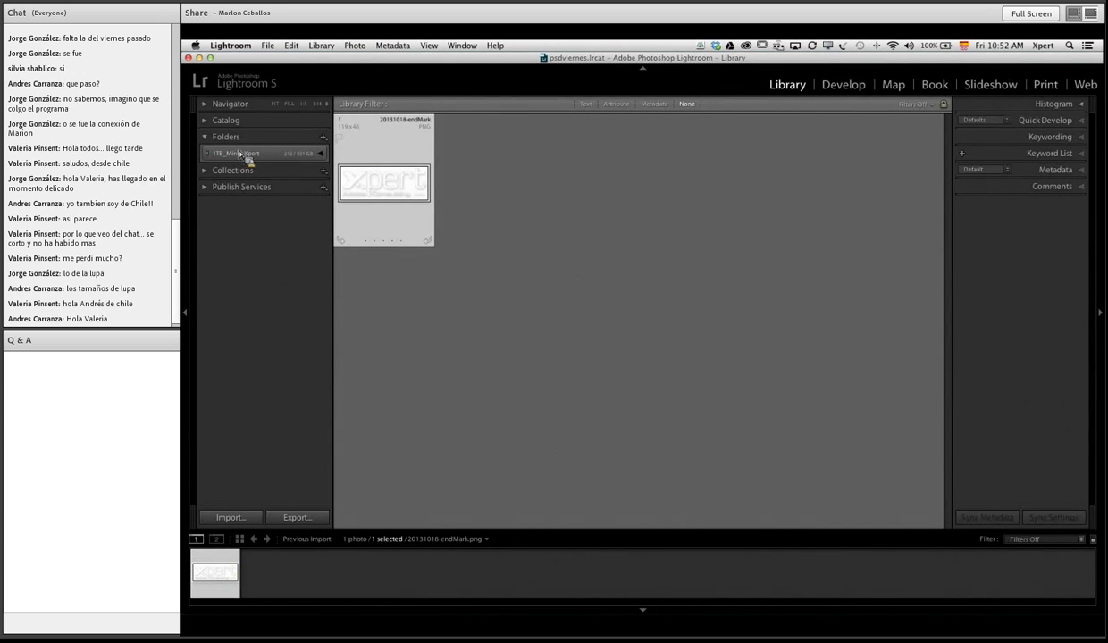
left_click(321, 155)
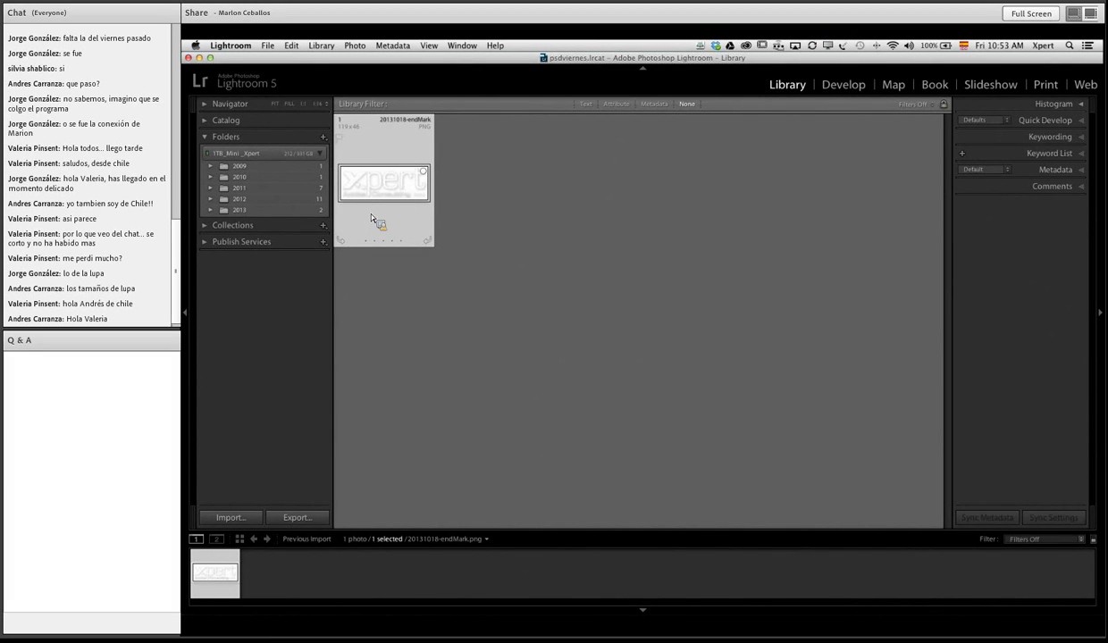
Step: Delete the imported 20131018-endMark.png photo from disk, choosing permanent deletion on the 1TB_Mini _Xpert drive
left_click_drag(361, 155, 557, 168)
right_click(416, 171)
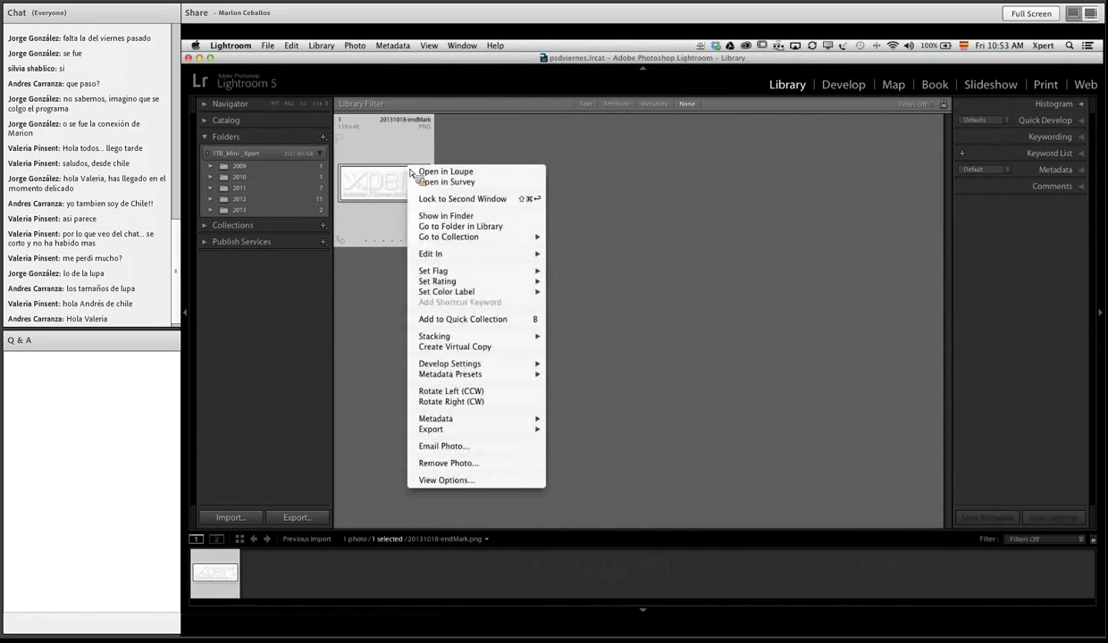
left_click(460, 319)
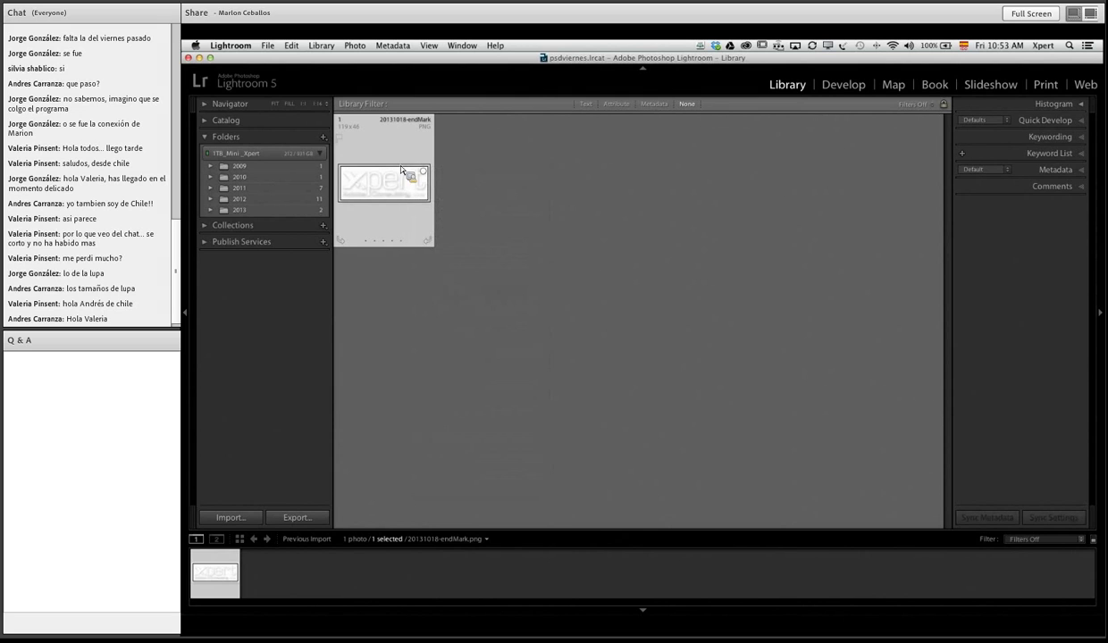
key("Delete")
left_click(601, 242)
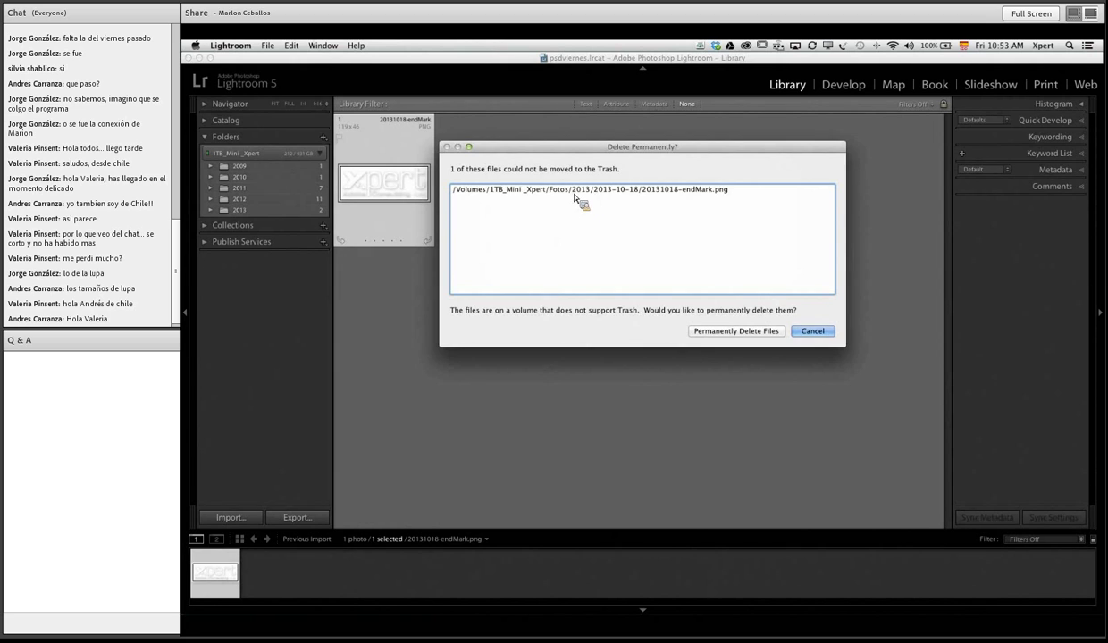
left_click(741, 331)
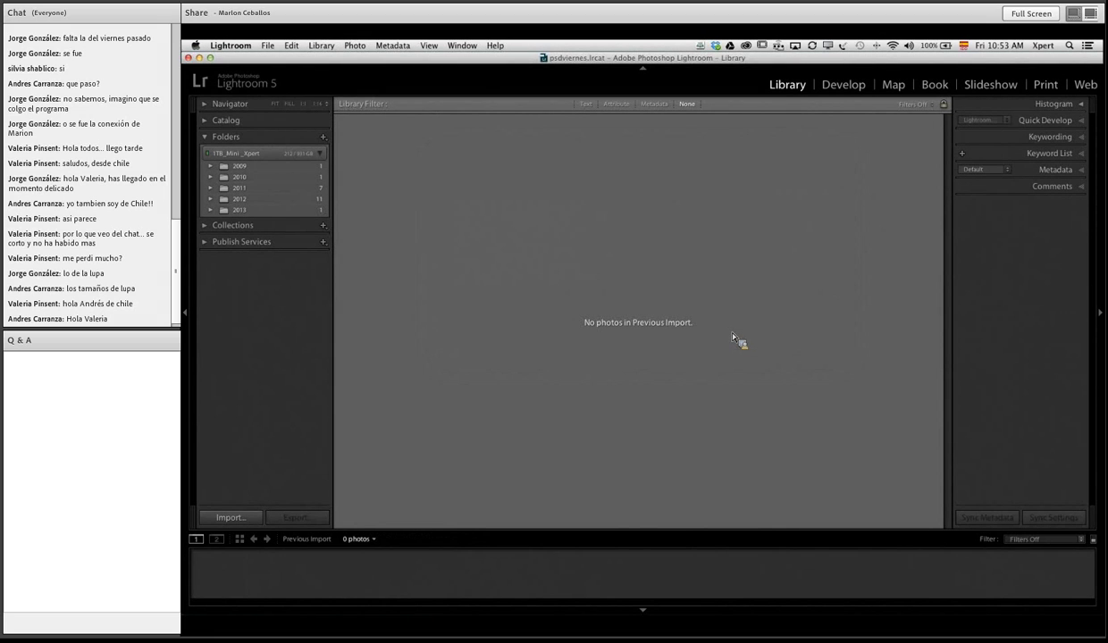
Step: Import endMark.png from the Desktop using Add, leaving the file in its original location
left_click(240, 521)
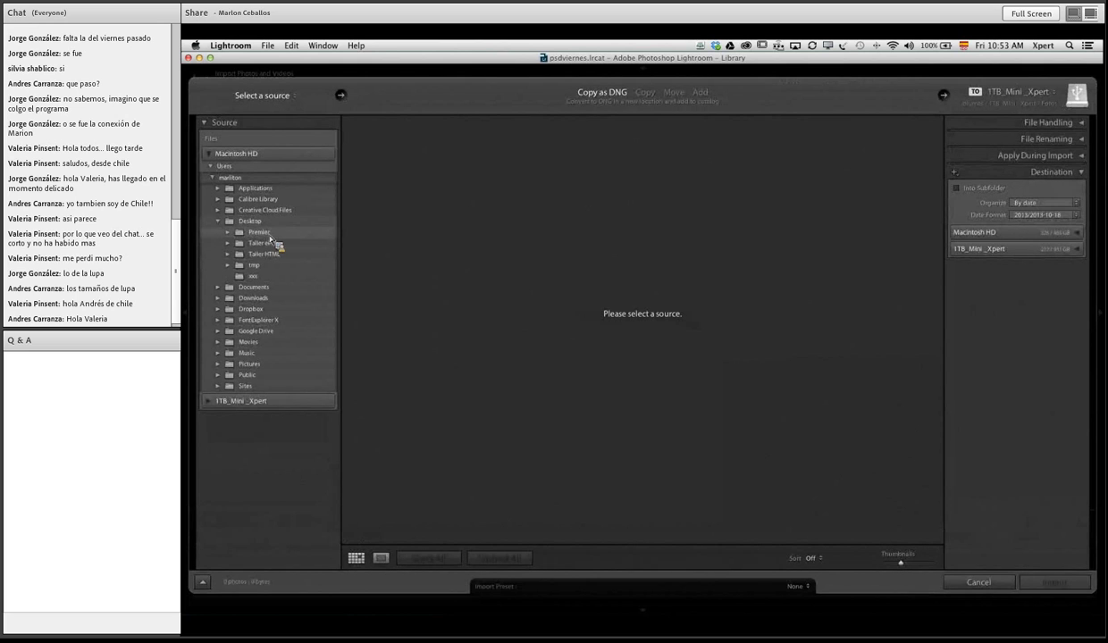
left_click(255, 220)
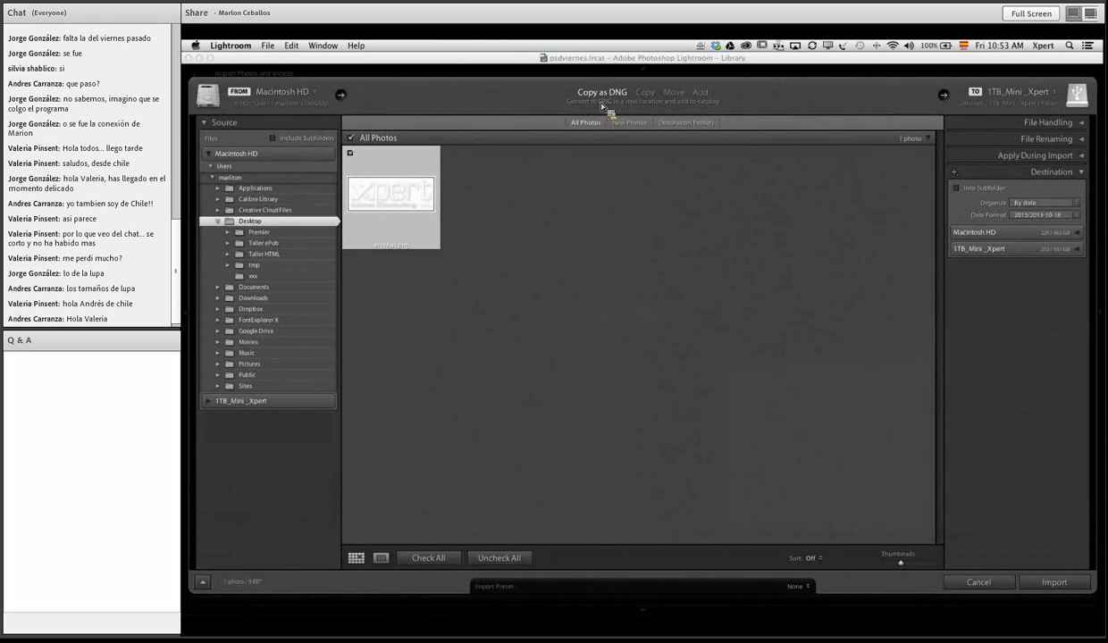
left_click(698, 94)
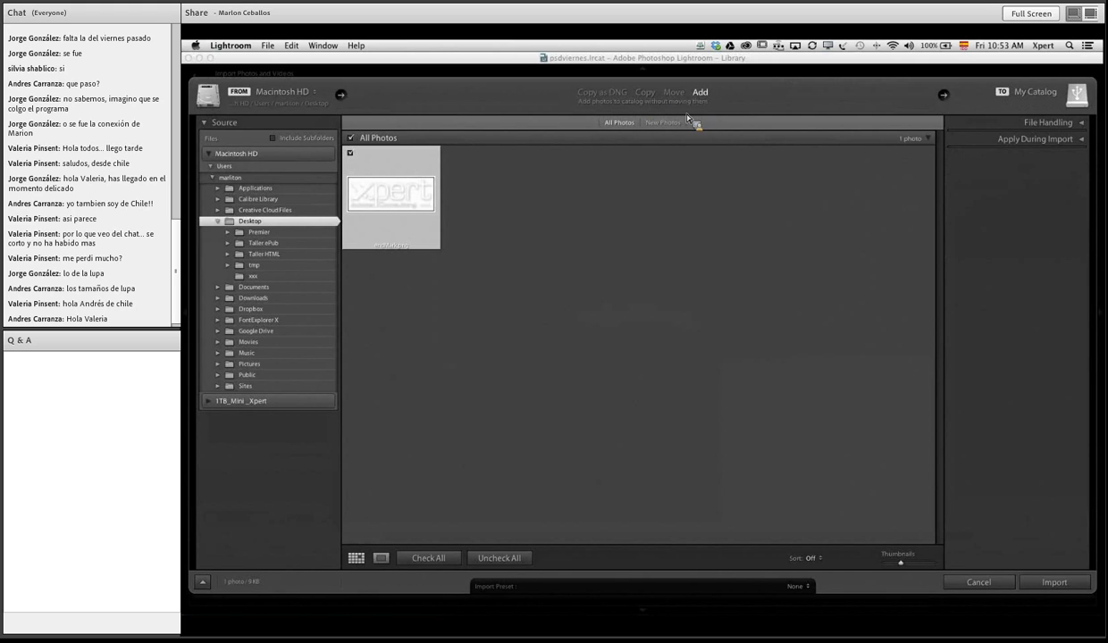
left_click(600, 93)
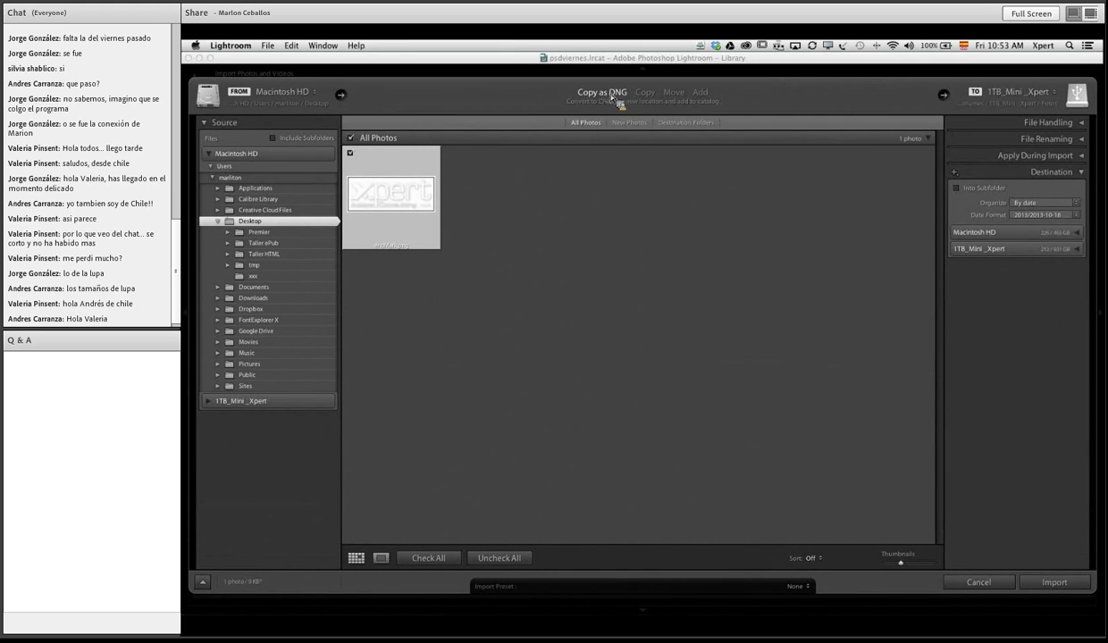
left_click(699, 92)
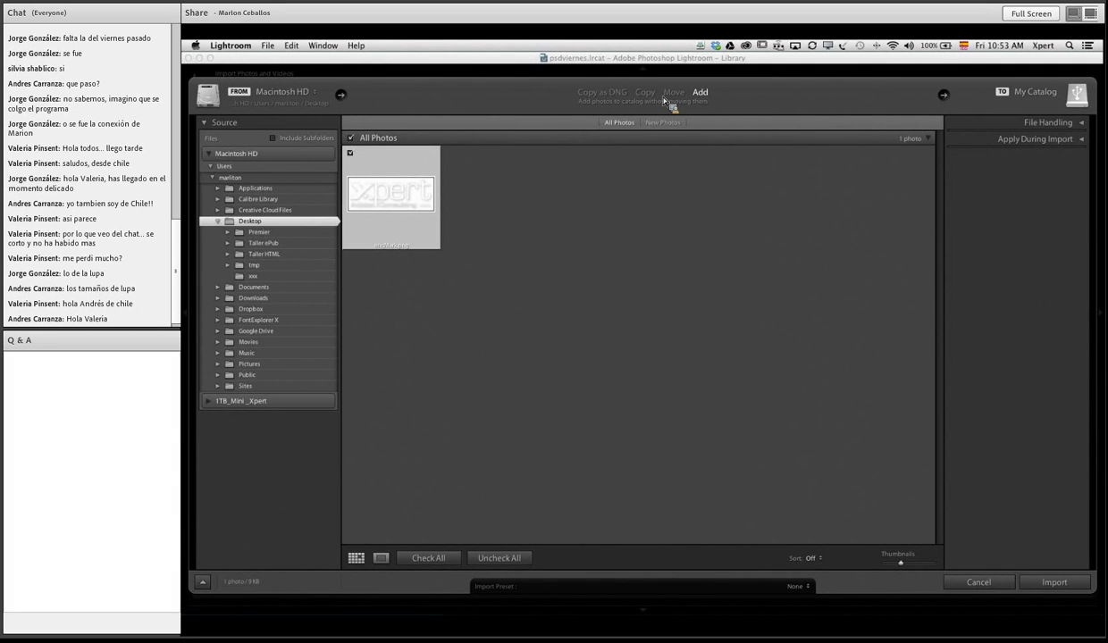
left_click(1054, 582)
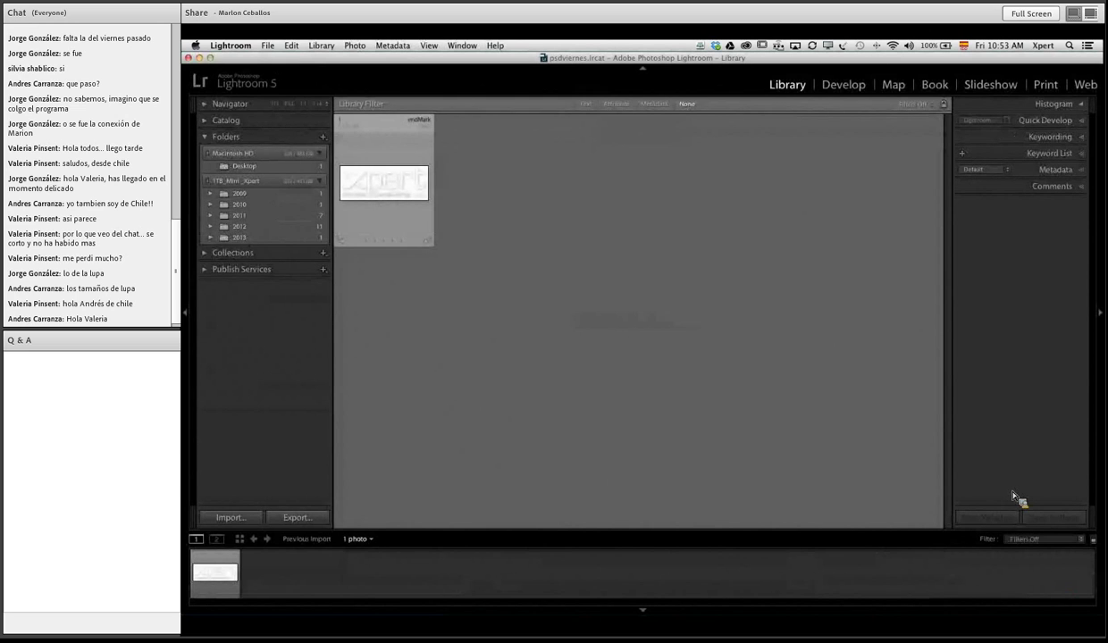
Step: Collapse both drives in the folder list, and view the Desktop folder's photo under Macintosh HD
left_click(322, 154)
left_click(320, 170)
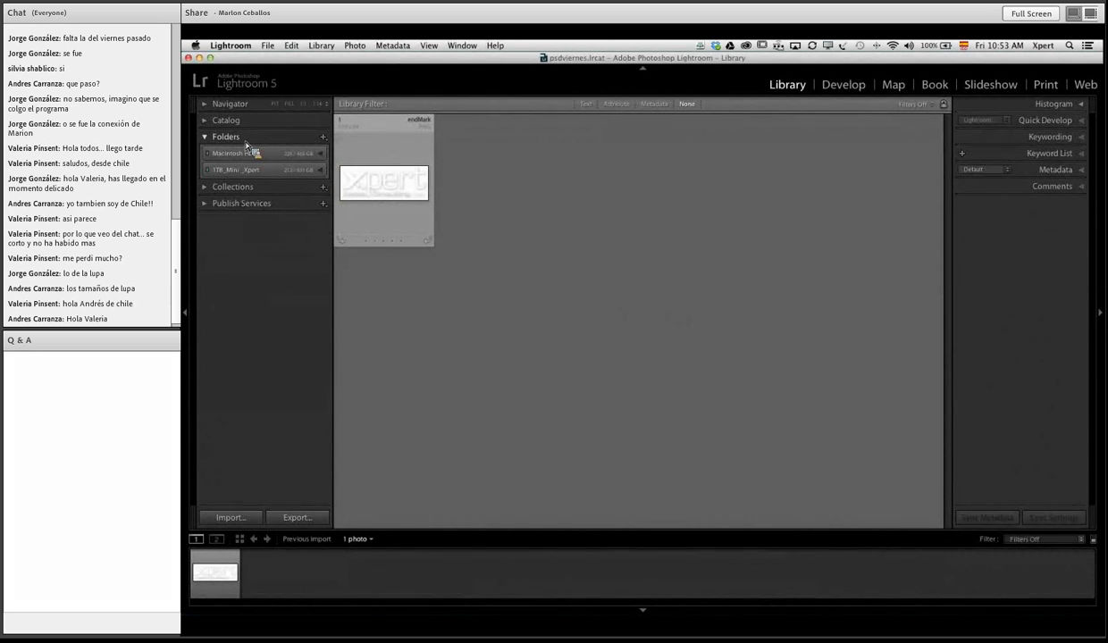
left_click_drag(246, 145, 481, 212)
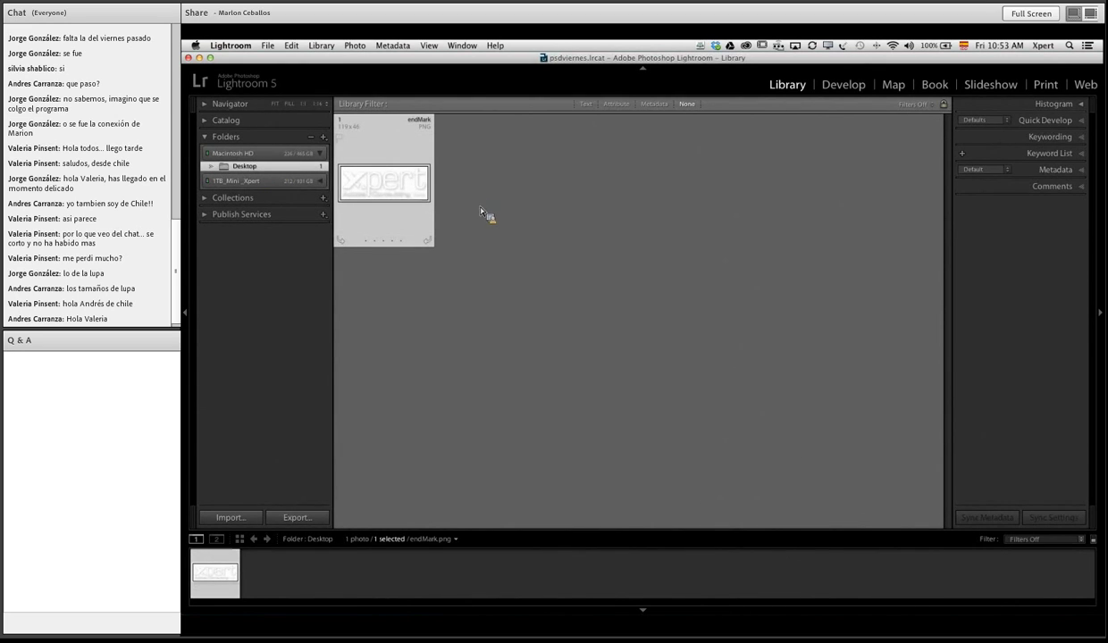
left_click_drag(370, 188, 290, 180)
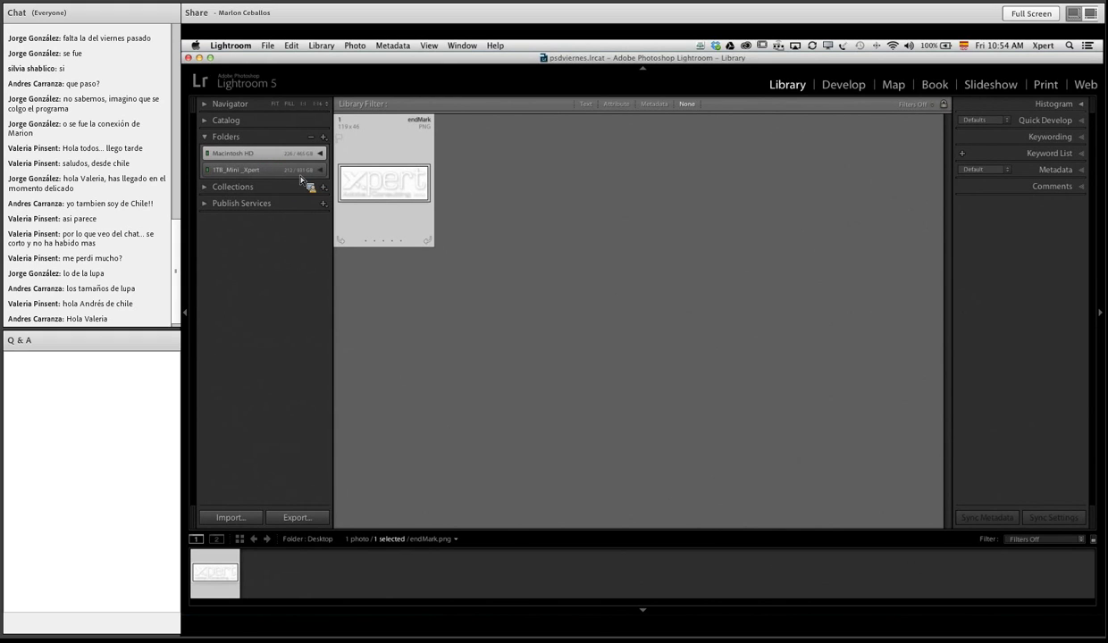
Step: Delete the endMark photo from disk, and switch to Finder to check the Desktop's contents
left_click_drag(301, 180, 386, 189)
key("Delete")
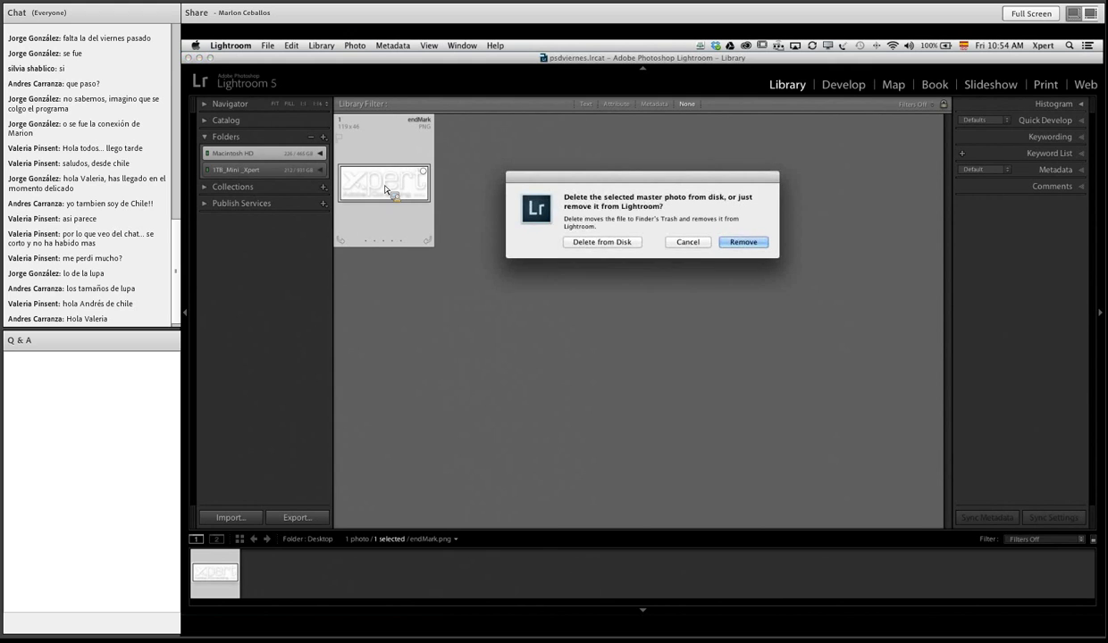
left_click(594, 244)
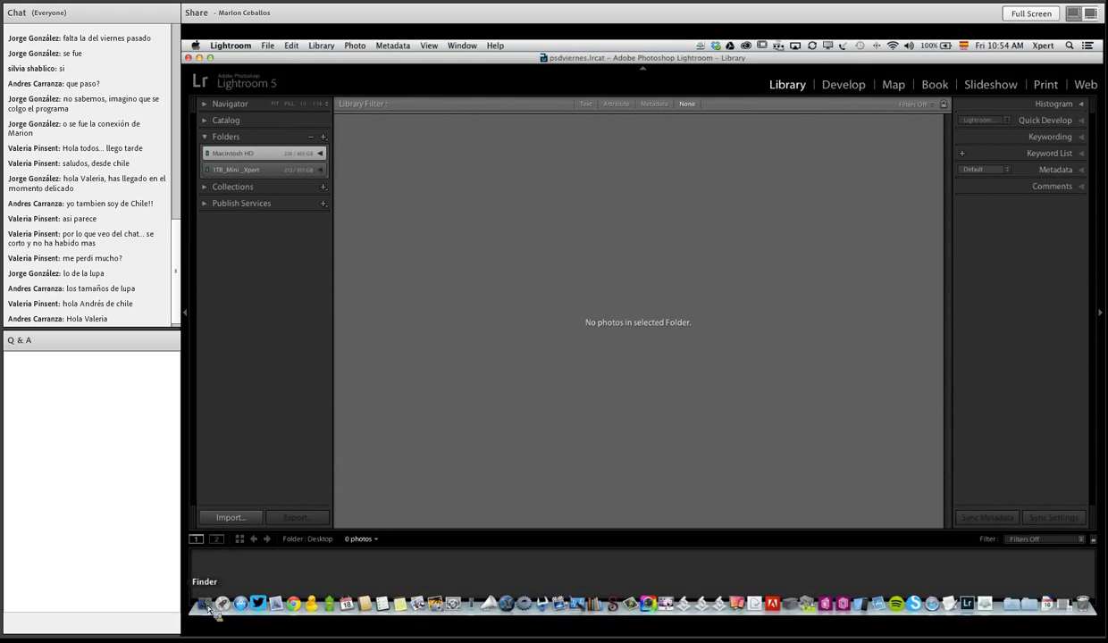
left_click(204, 591)
left_click_drag(643, 307, 581, 317)
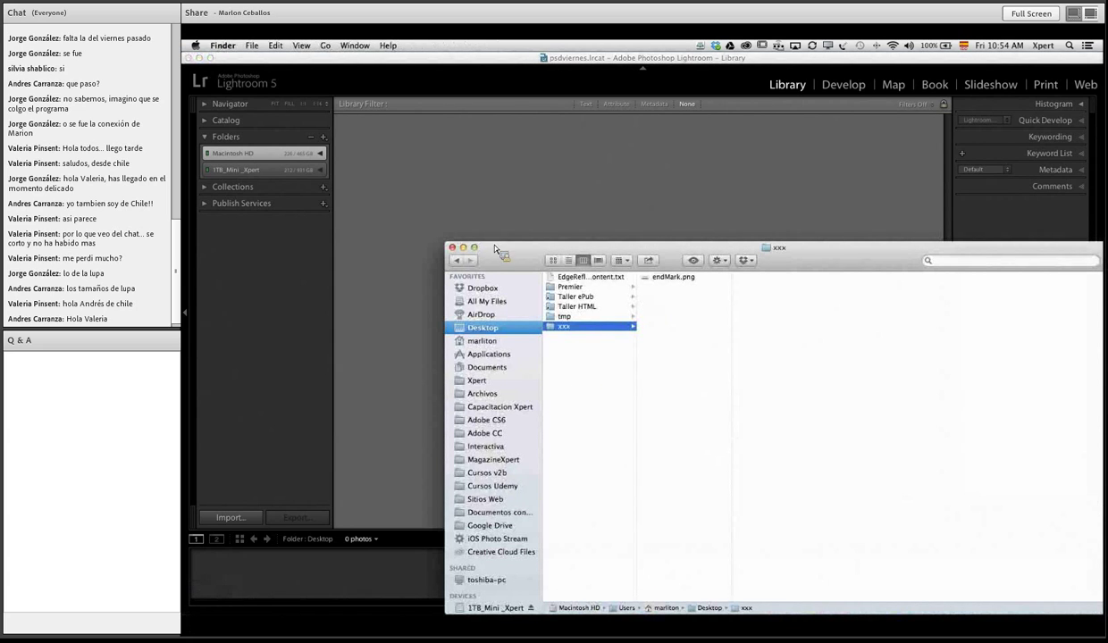
Step: Return to Lightroom, select the 2009 folder on the 1TB_Mini _Xpert drive, and show the toolbar below the photo grid
left_click_drag(403, 177, 435, 185)
left_click_drag(560, 236, 367, 411)
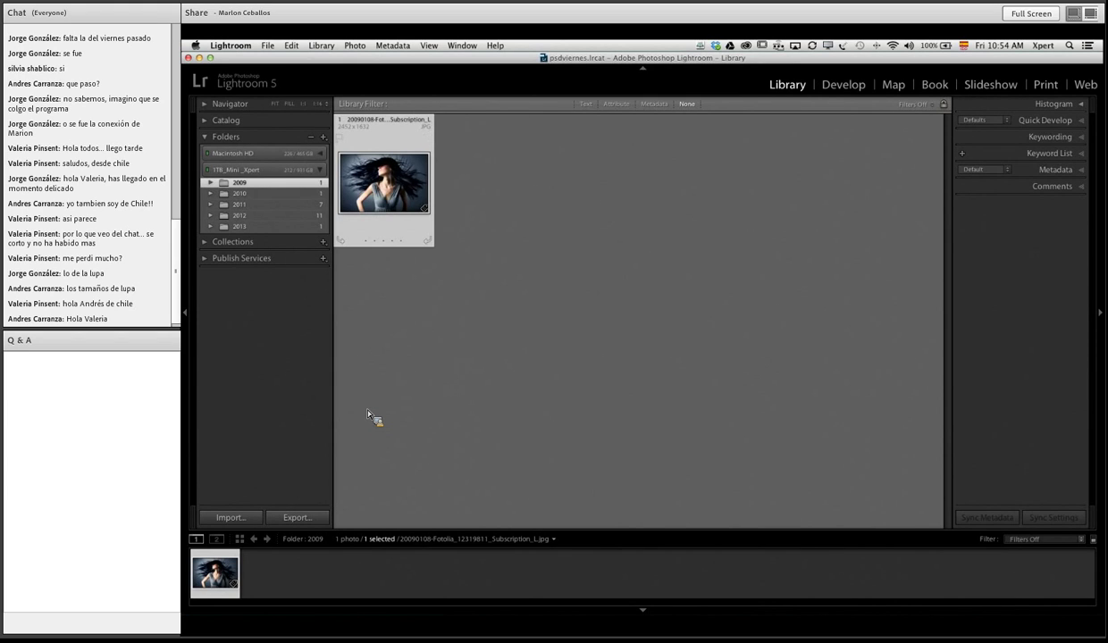
key("t")
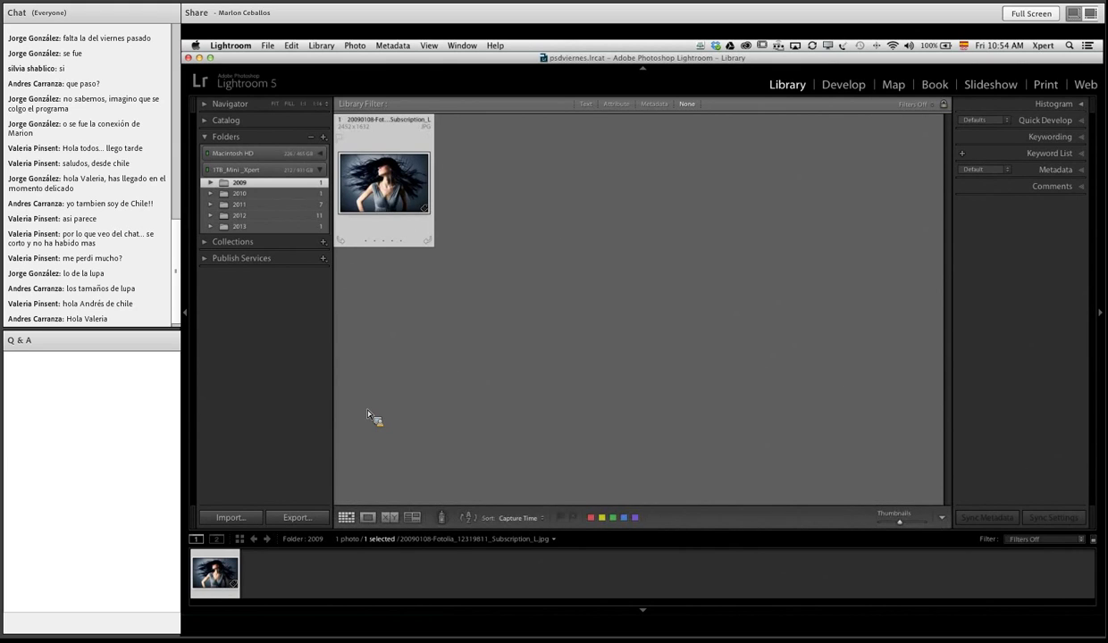
key("t")
key("t")
key("t")
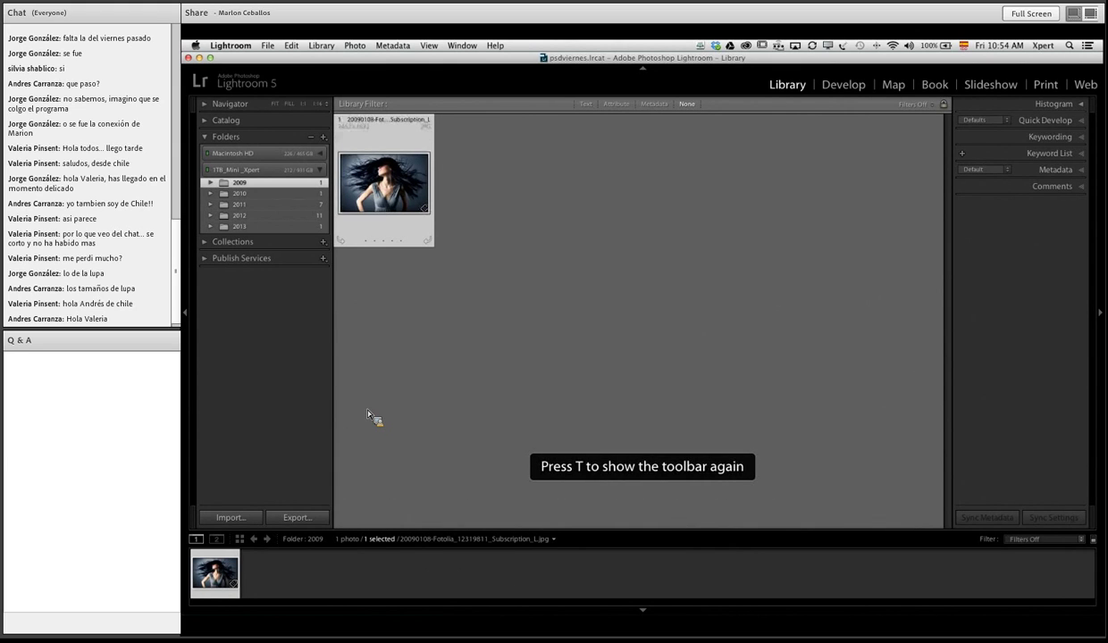
key("t")
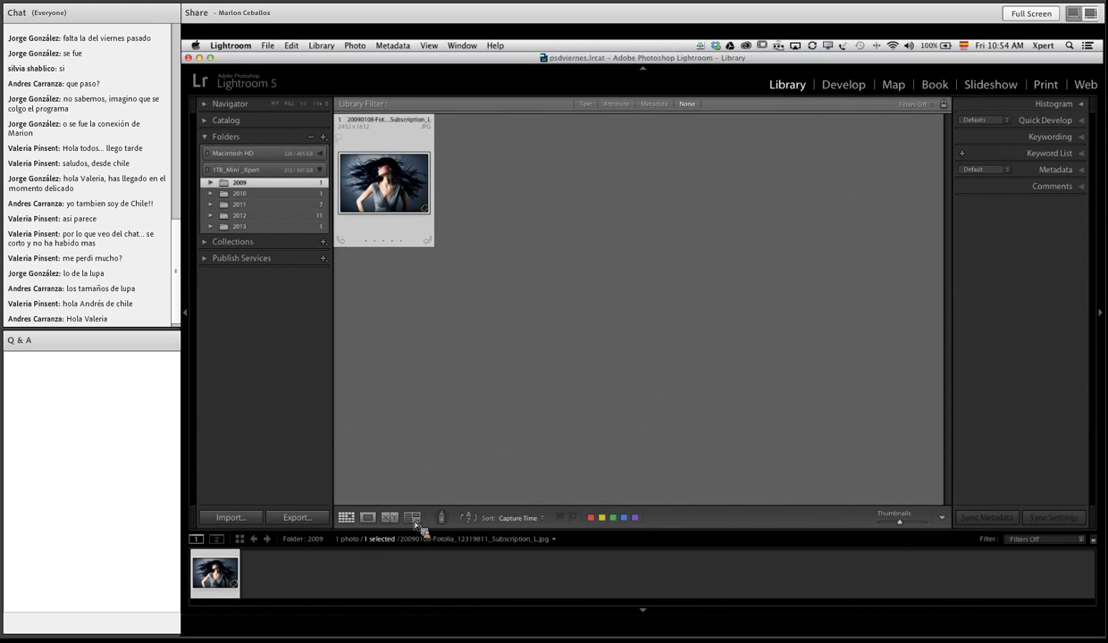
Step: Collapse the 1TB_Mini _Xpert drive and expand Macintosh HD in the folder list
left_click(321, 170)
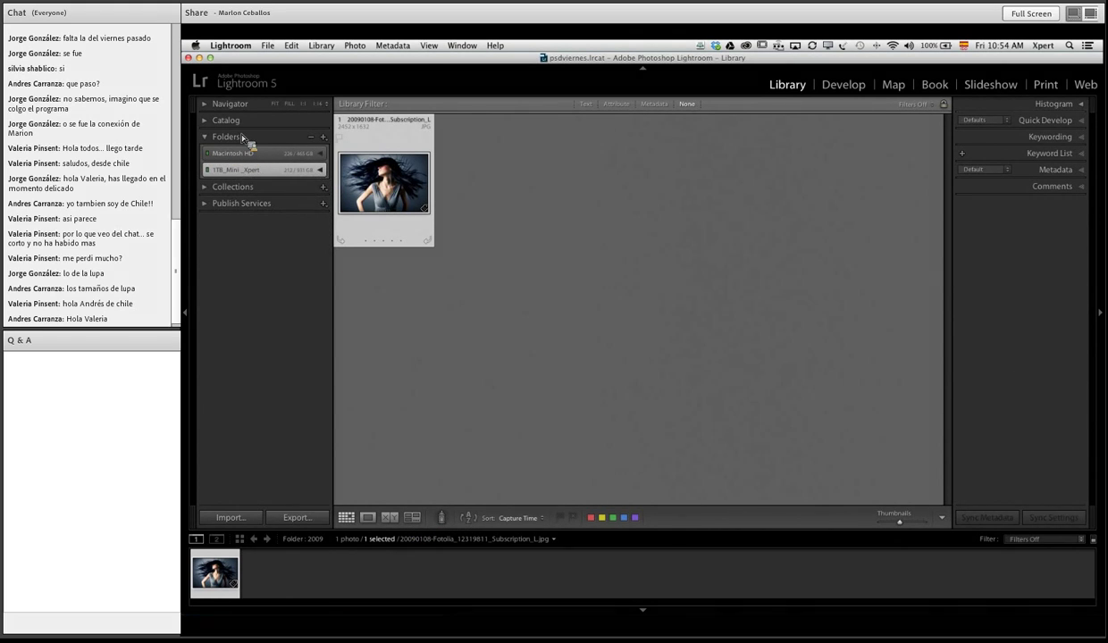
left_click_drag(243, 160, 288, 166)
Step: Switch to Adobe Connect and change the meeting layout to Preguntas
mouse_move(989, 607)
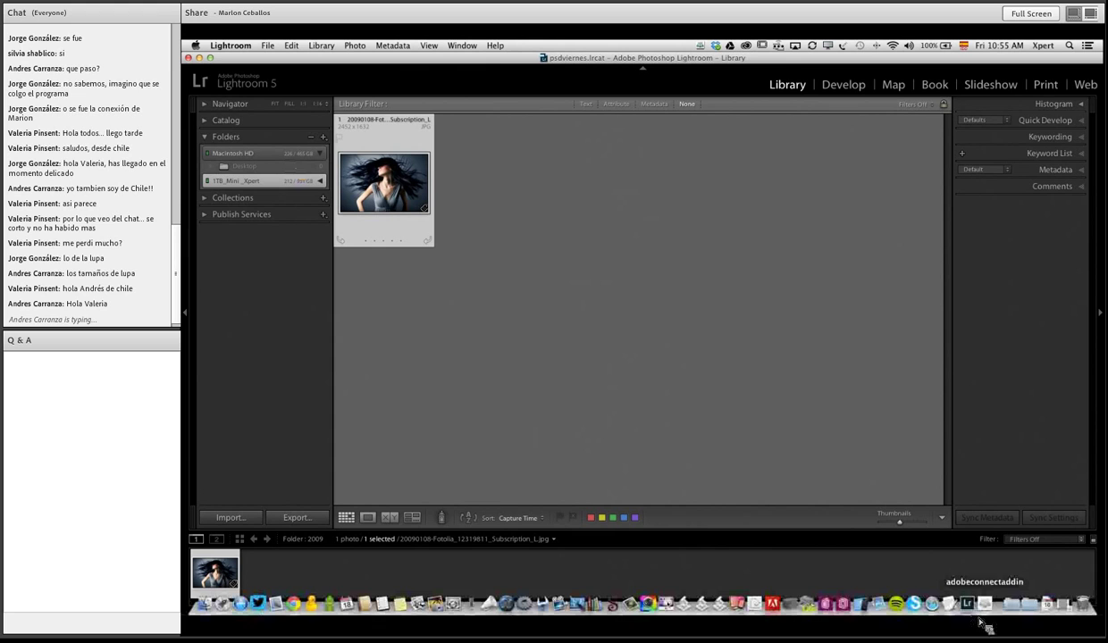
left_click(1066, 607)
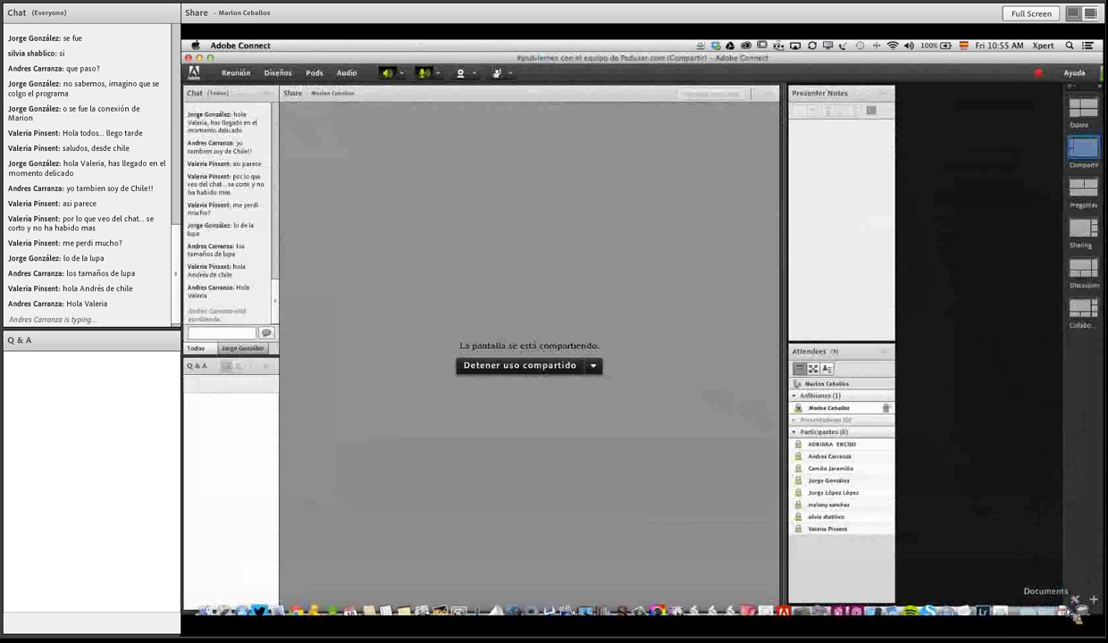
left_click(1082, 189)
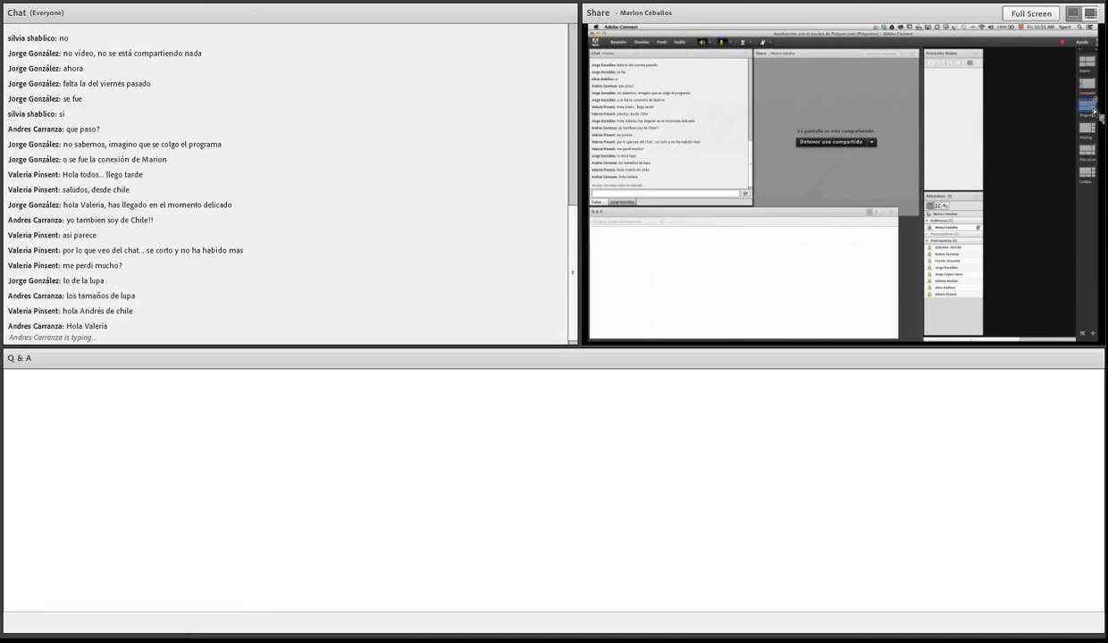